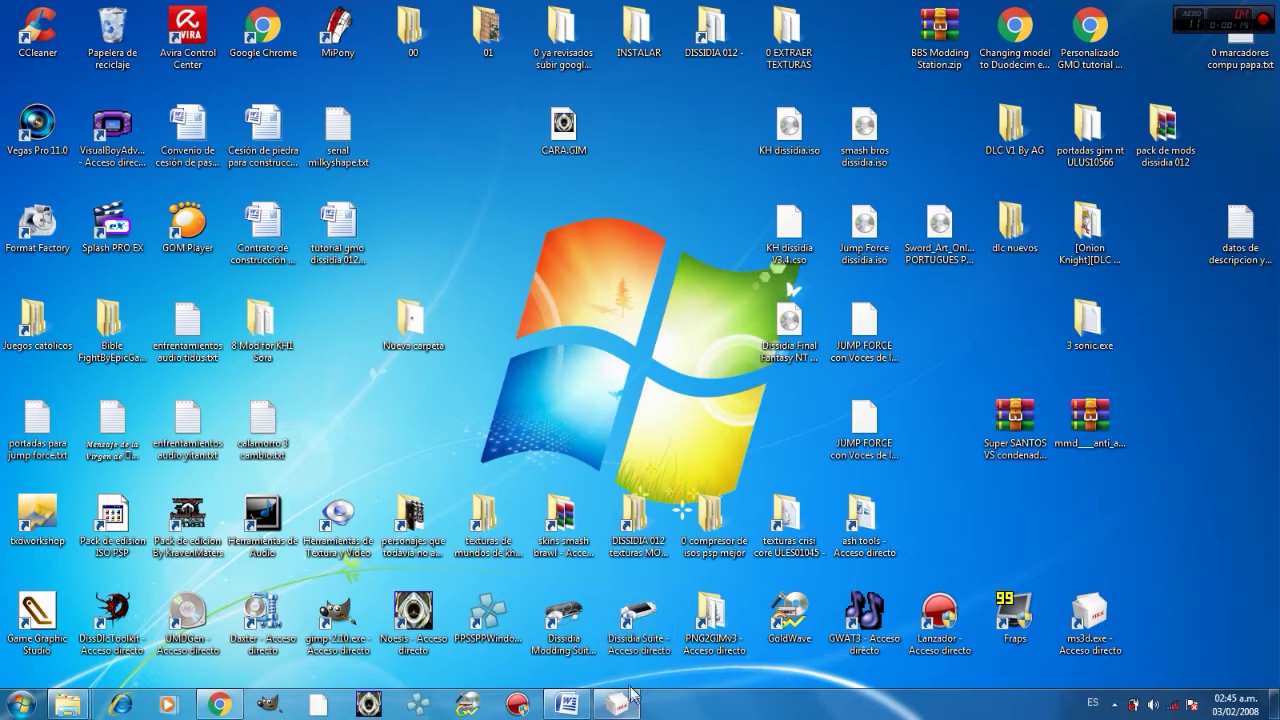
- Open megaman legends.gmo from the Nueva carpeta folder in Noesis and preview the model's animation
double_click(431, 330)
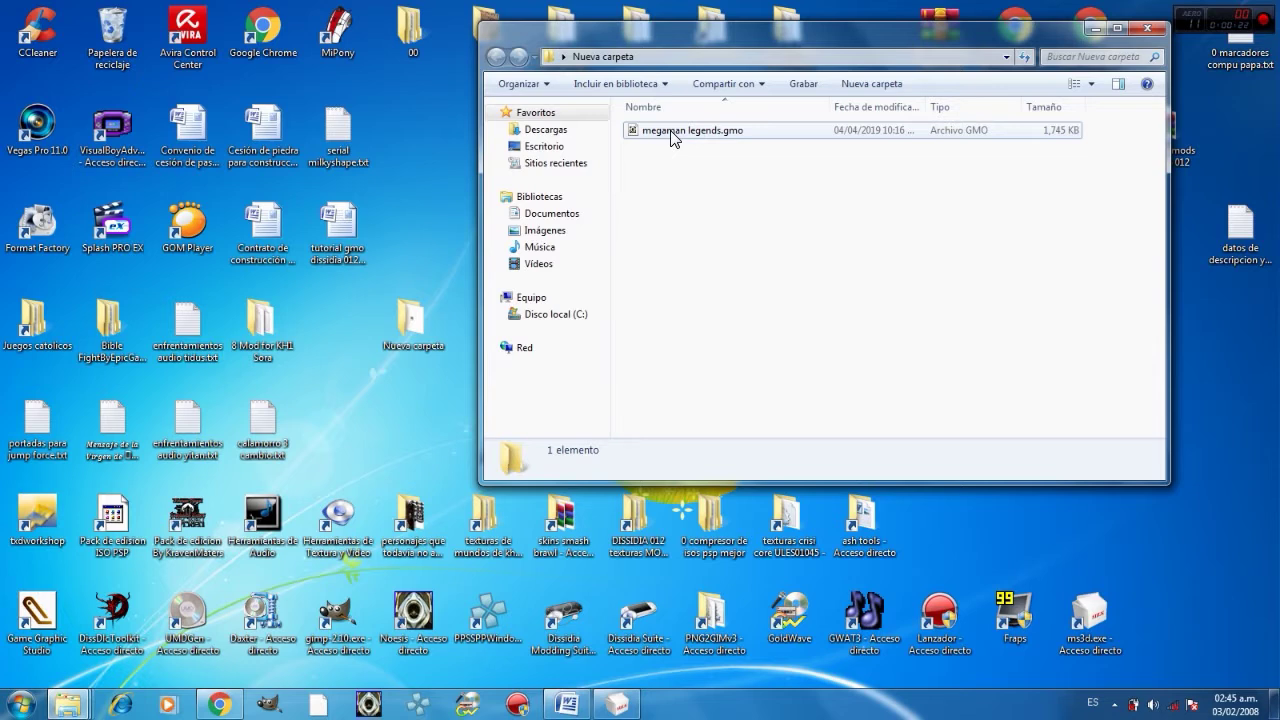
left_click_drag(671, 133, 421, 614)
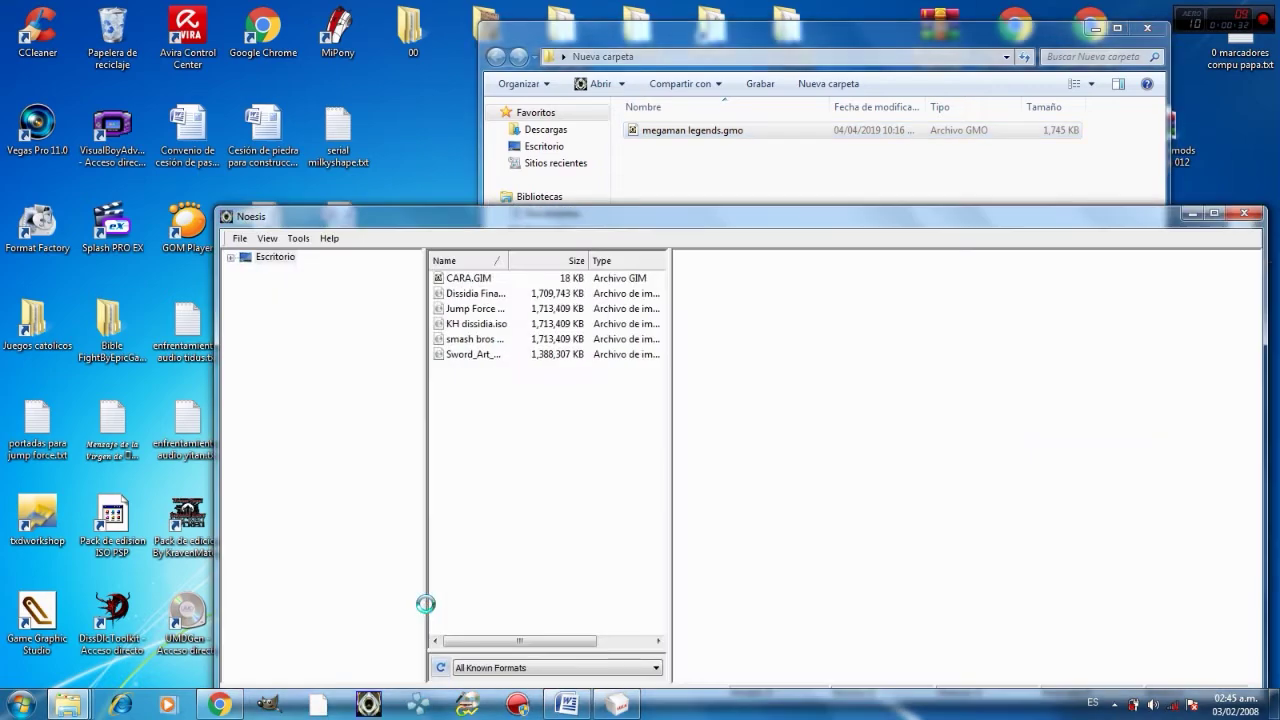
left_click_drag(674, 222, 626, 176)
left_click(836, 625)
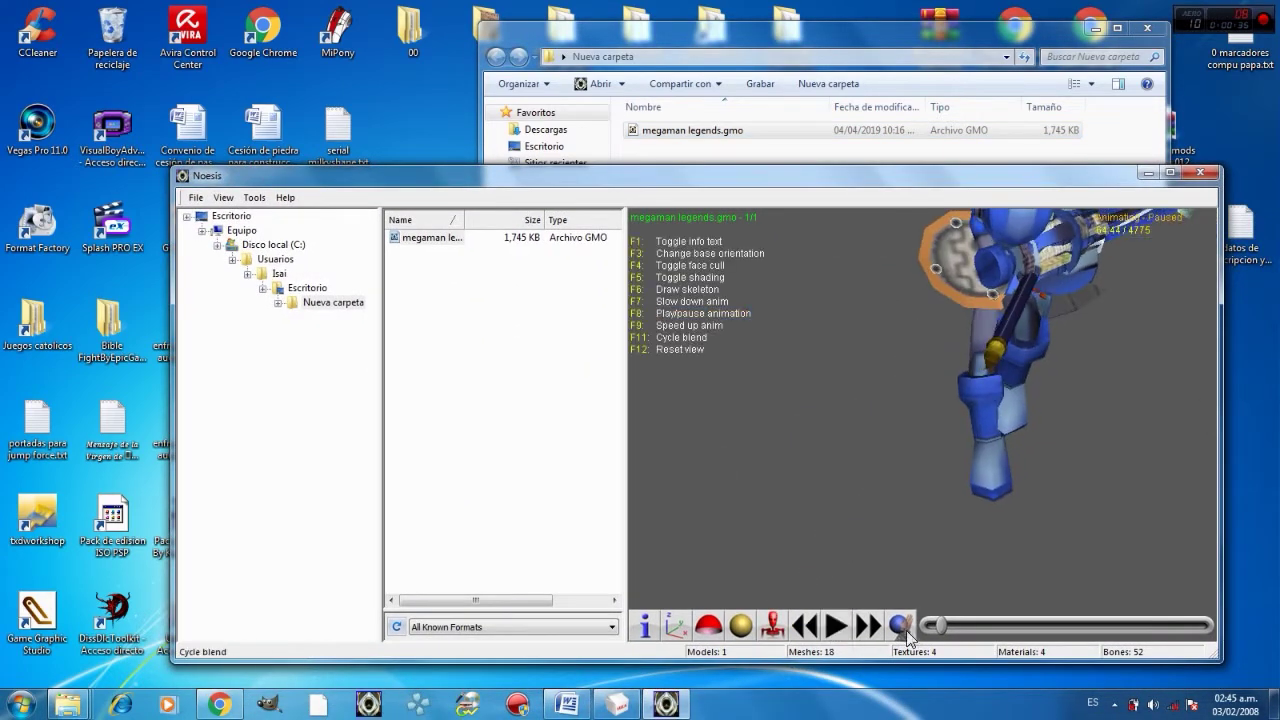
left_click(906, 627)
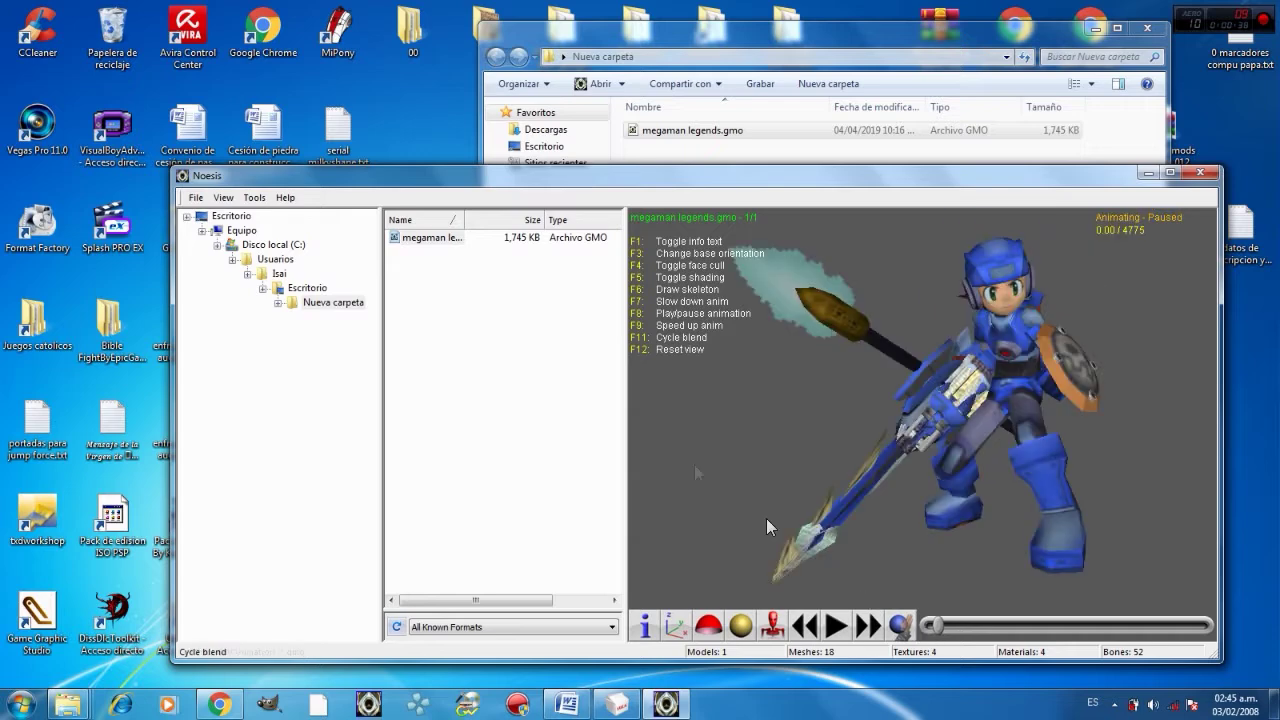
- Set up the model's media export with .psk - Unreal ActorX Model as main output type and Rotate 90 enabled
left_click(197, 199)
left_click(222, 234)
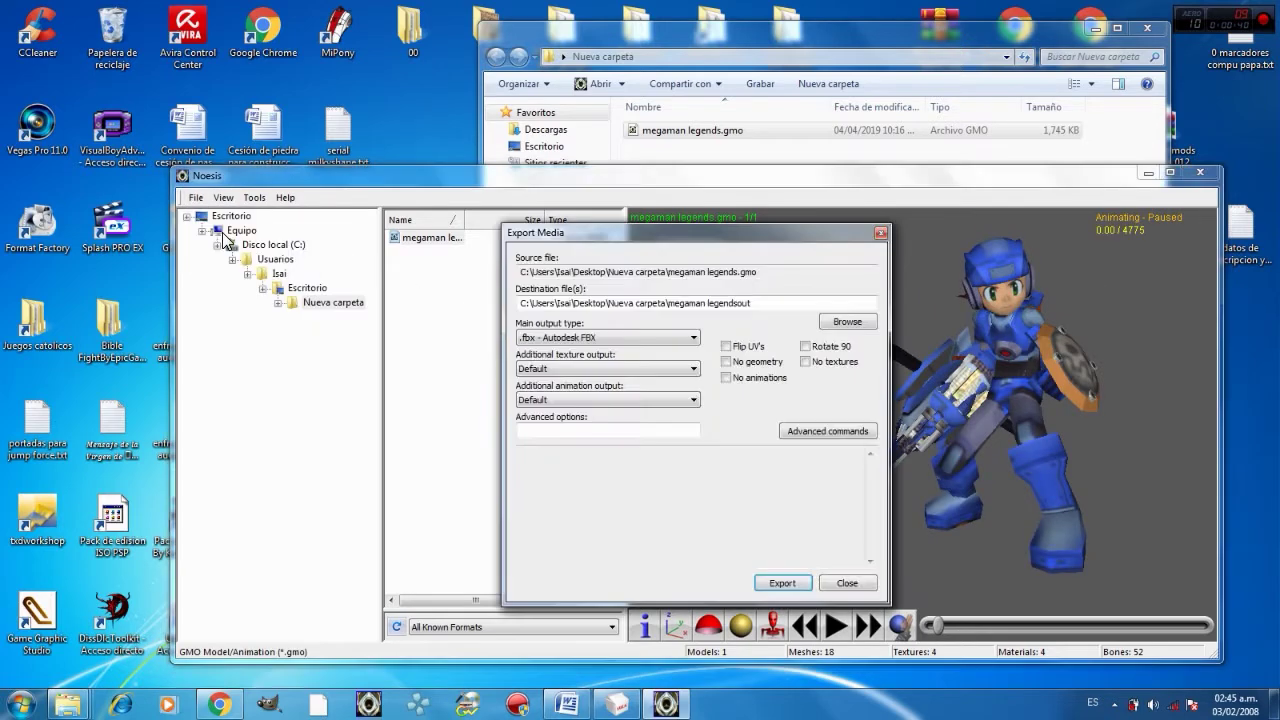
left_click(578, 340)
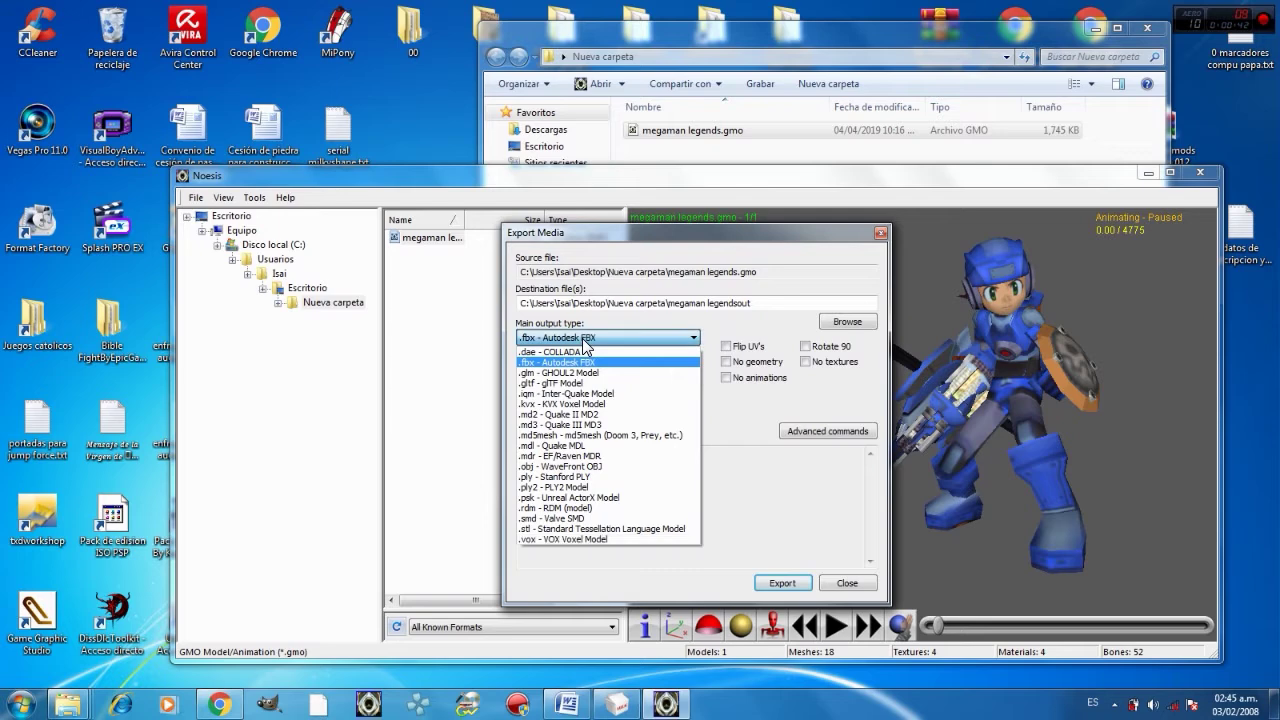
left_click(592, 498)
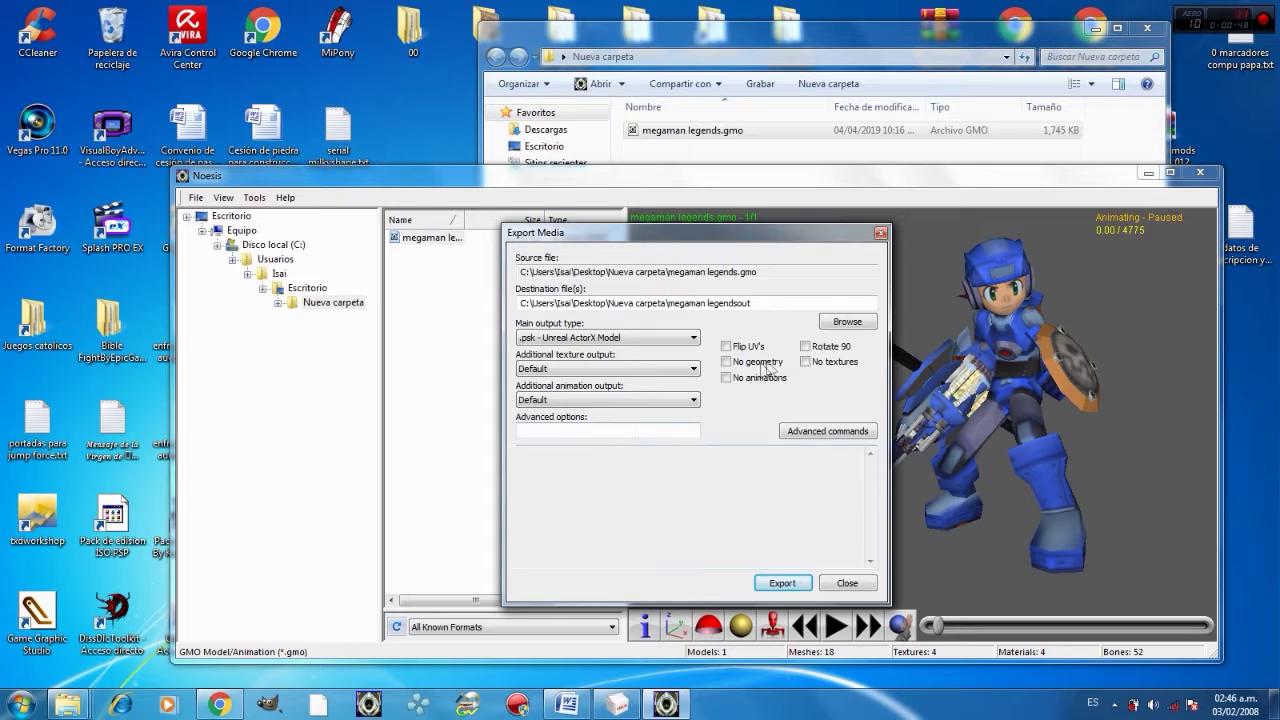
left_click(806, 347)
left_click(680, 399)
left_click(602, 450)
- Switch to the Word tutorial document, copy the advanced option -gmobasepose and view its example export settings
left_click(567, 705)
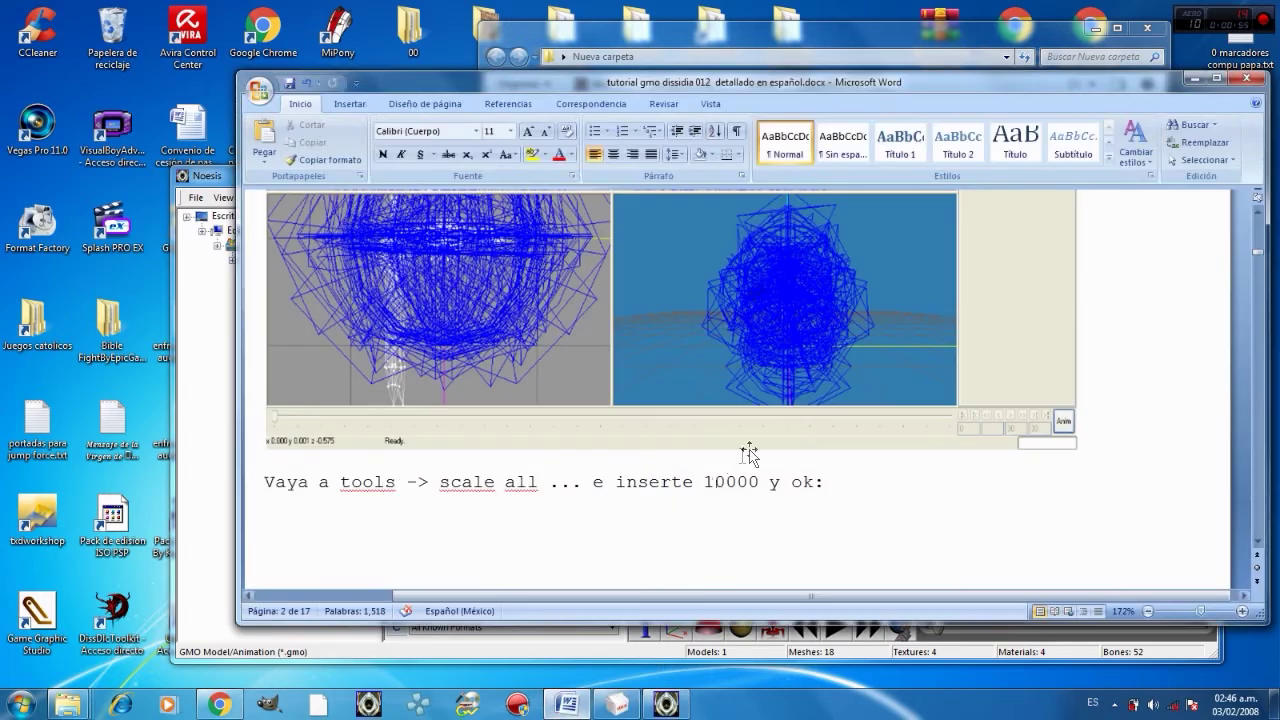
left_click_drag(1250, 262, 1257, 214)
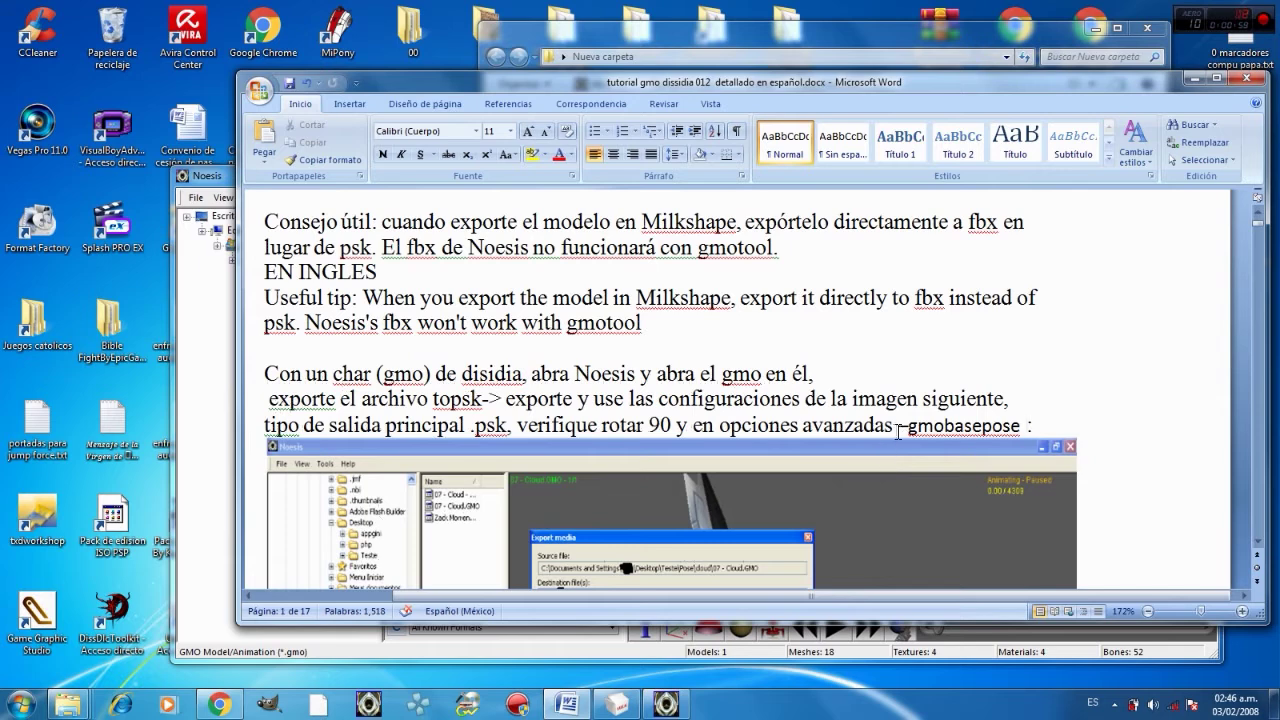
mouse_move(900, 426)
left_mouse_down()
mouse_move(1020, 428)
mouse_move(910, 432)
left_mouse_up()
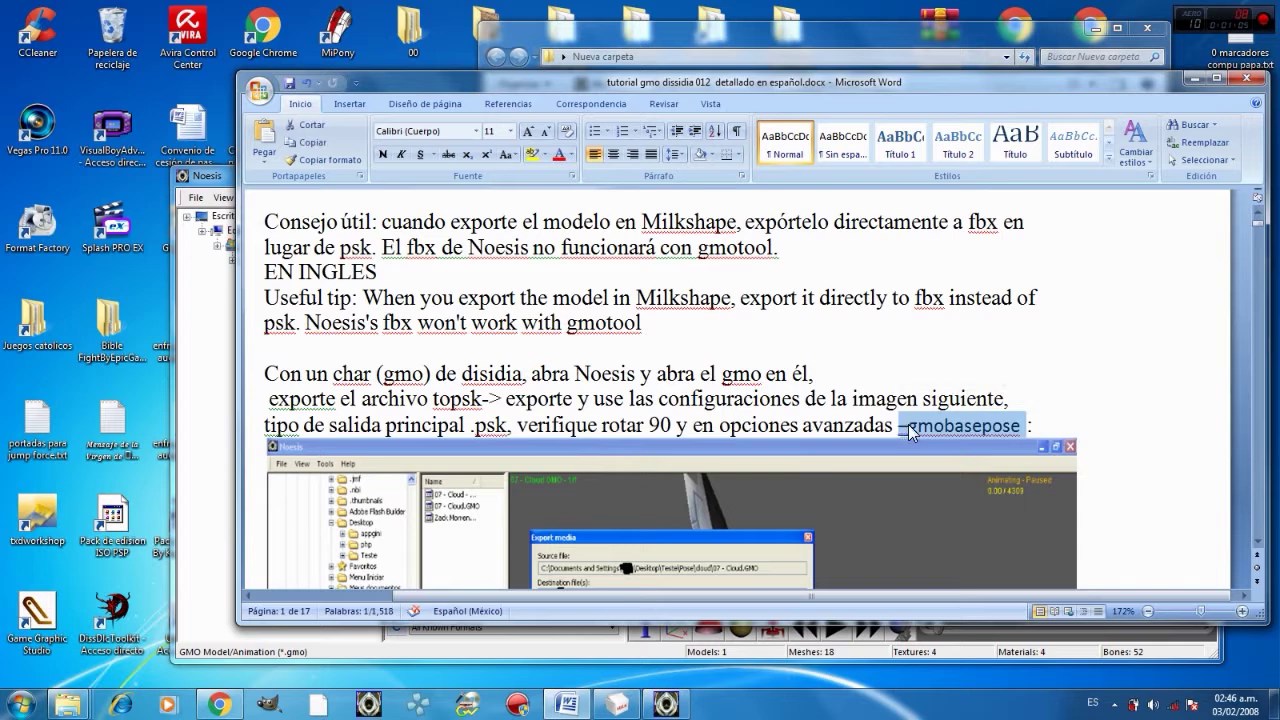
right_click(910, 432)
left_click(938, 456)
scroll(797, 473, "down", 4)
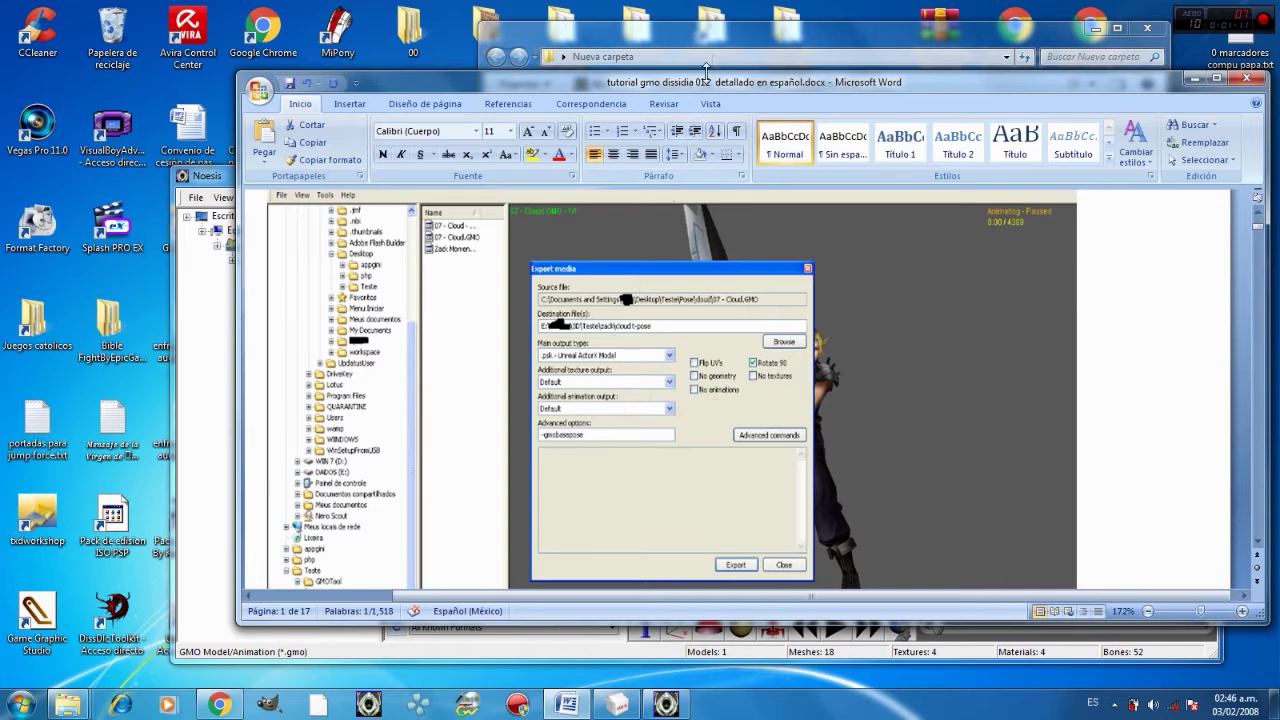
- Return to the Noesis export settings and paste -gmobasepose as the advanced option
left_click(714, 36)
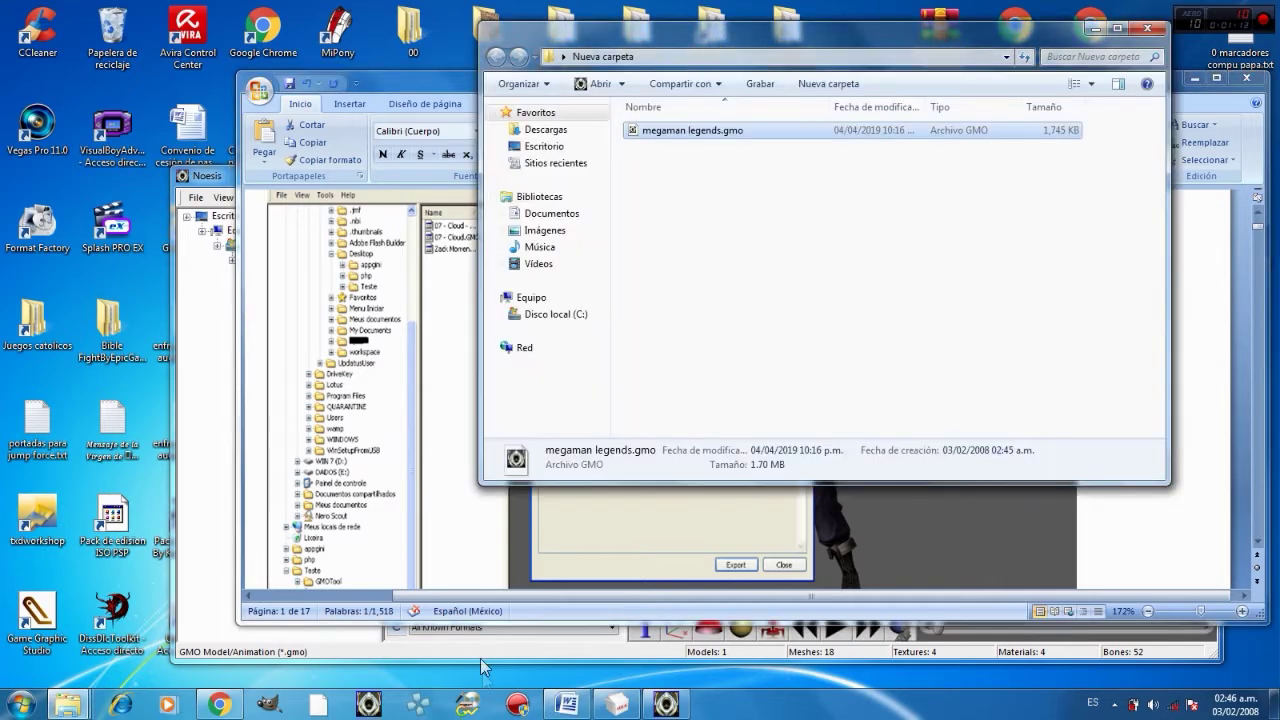
left_click(666, 704)
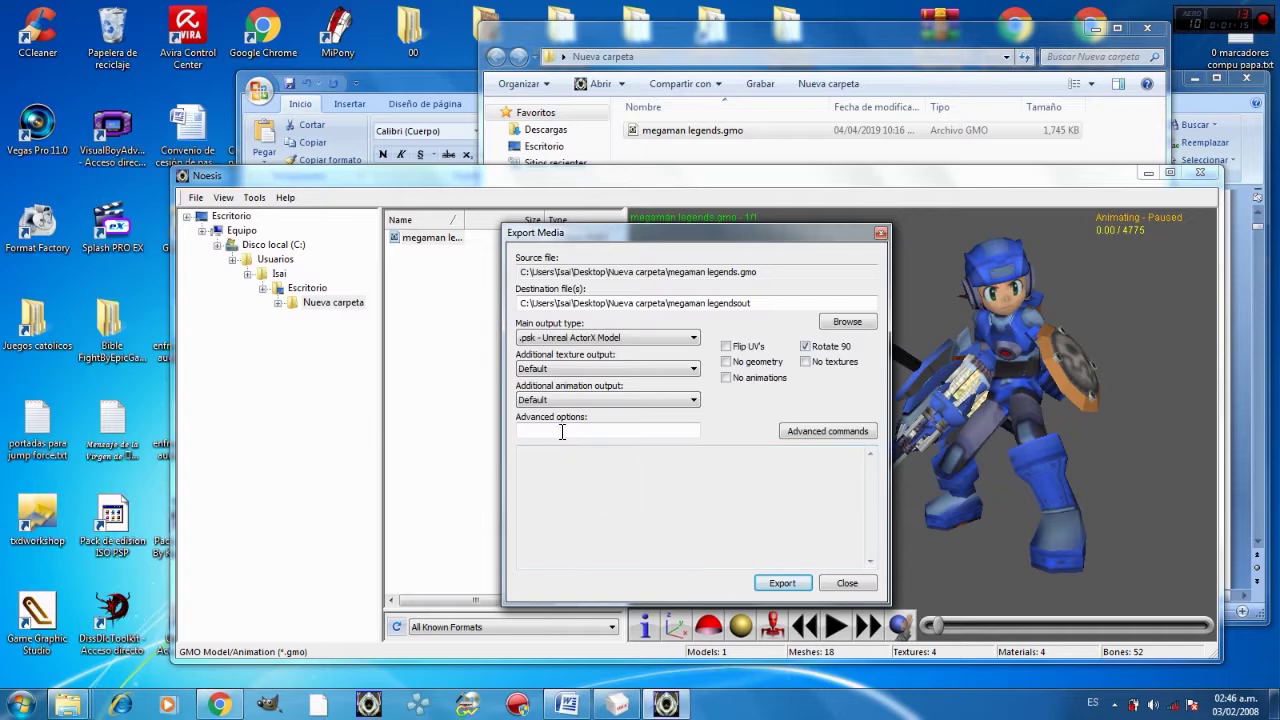
right_click(563, 429)
left_click(598, 500)
- Export the model as PSK into Nueva carpeta and close Noesis
left_click(783, 583)
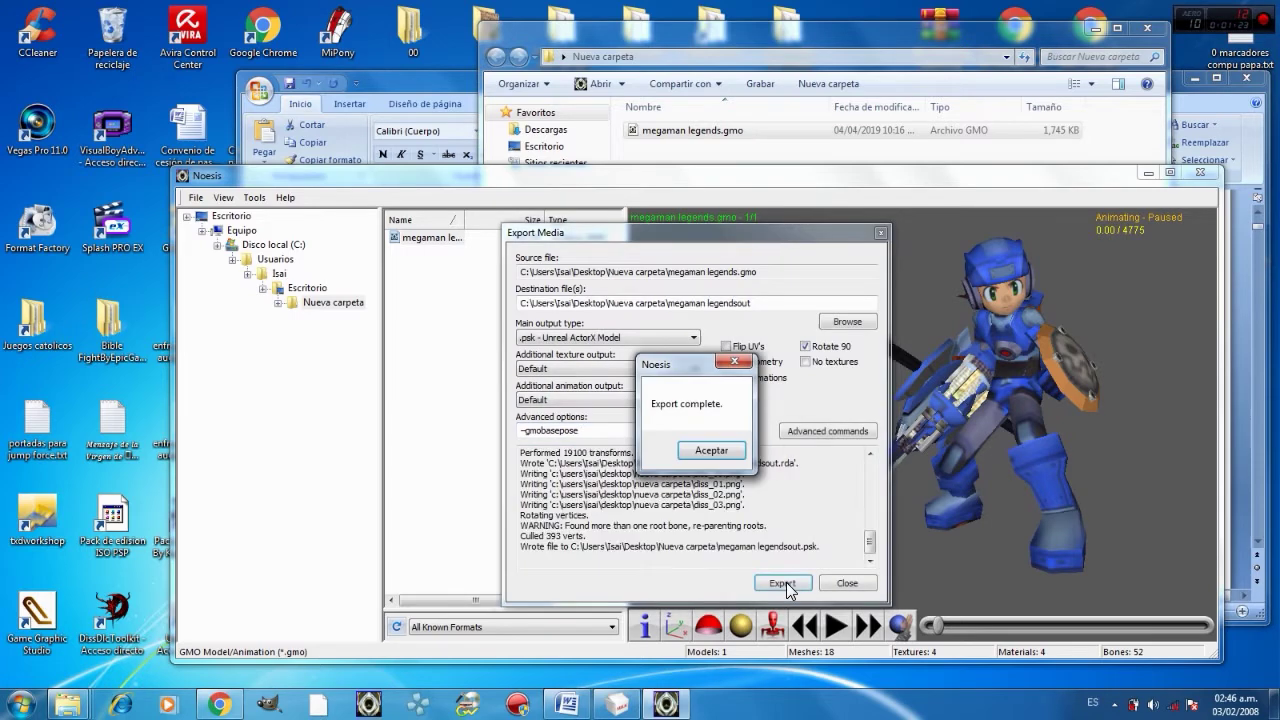
left_click(711, 450)
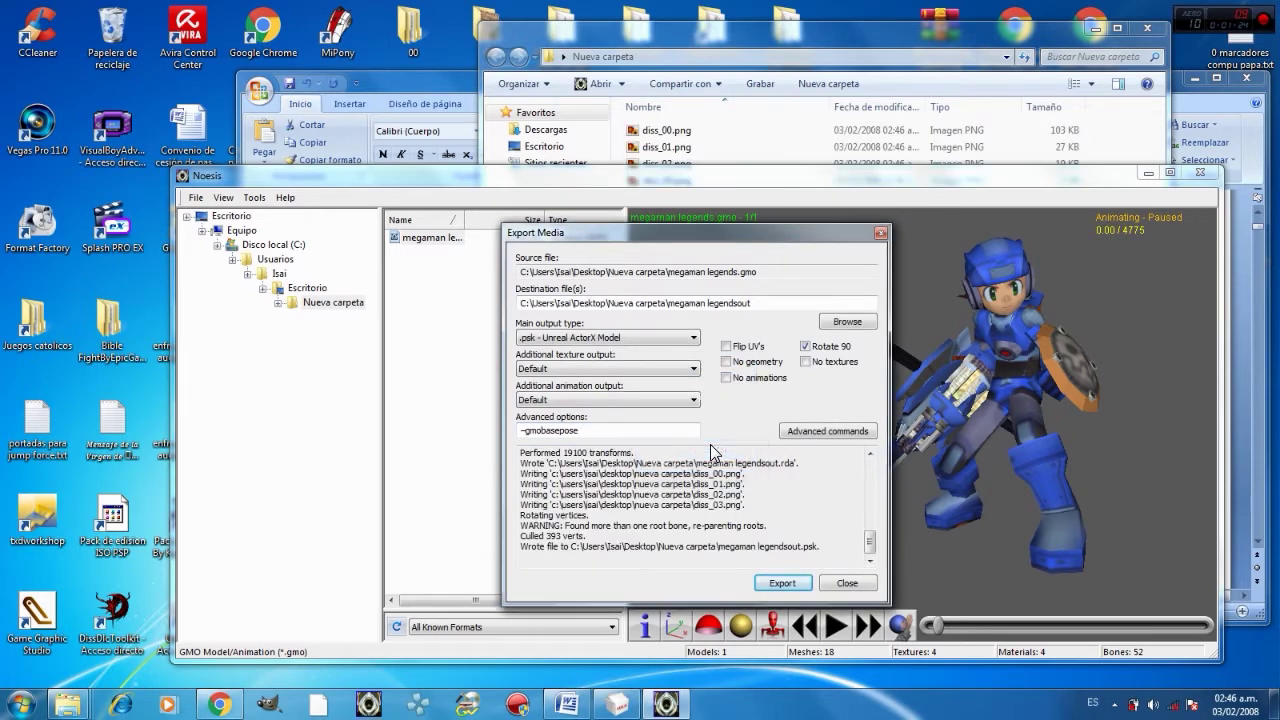
left_click(846, 583)
left_click(1198, 174)
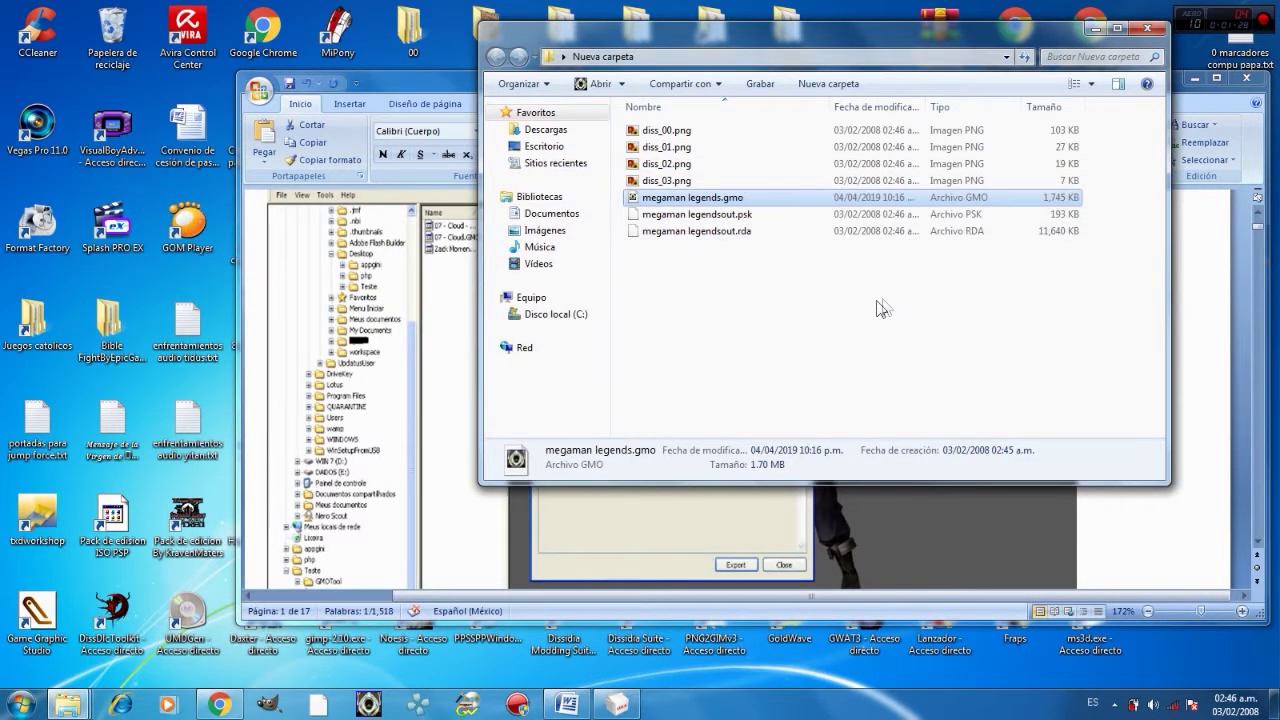
- Switch to MilkShape 3D and import megaman legendsout.psk from folder 01 as Unreal/UT PSK/PSA
left_click(617, 704)
left_click(134, 56)
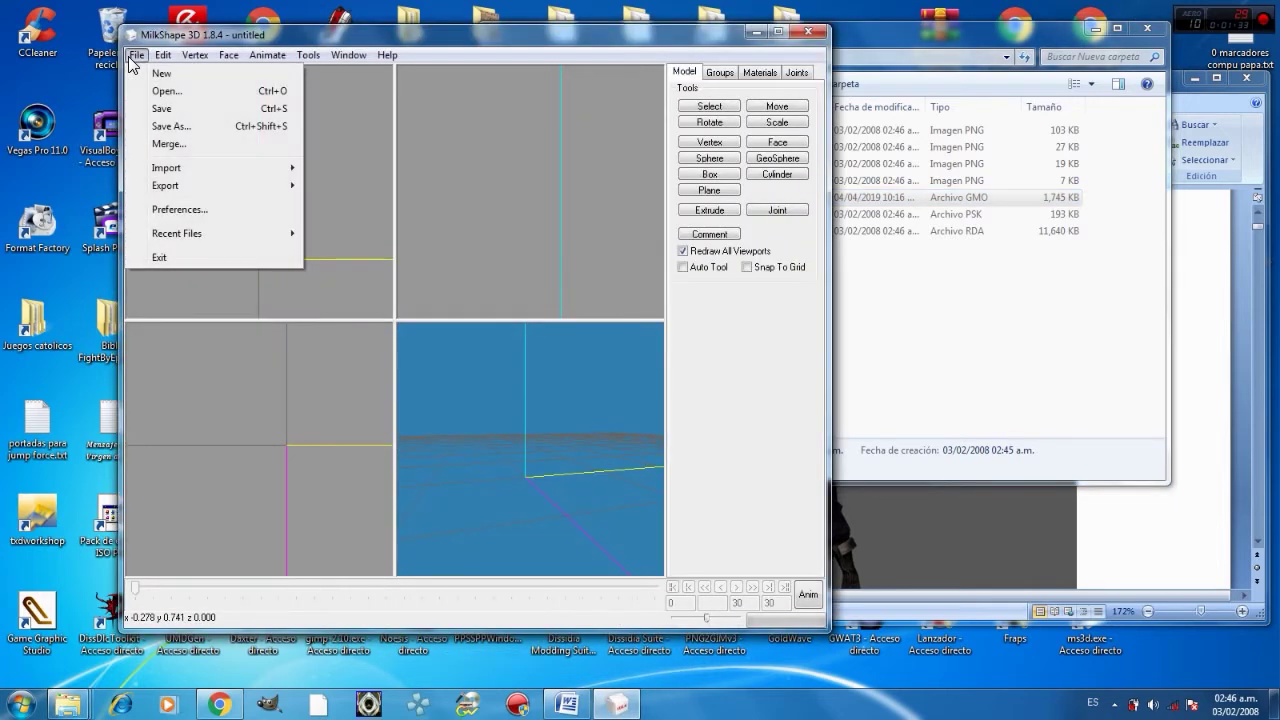
mouse_move(195, 170)
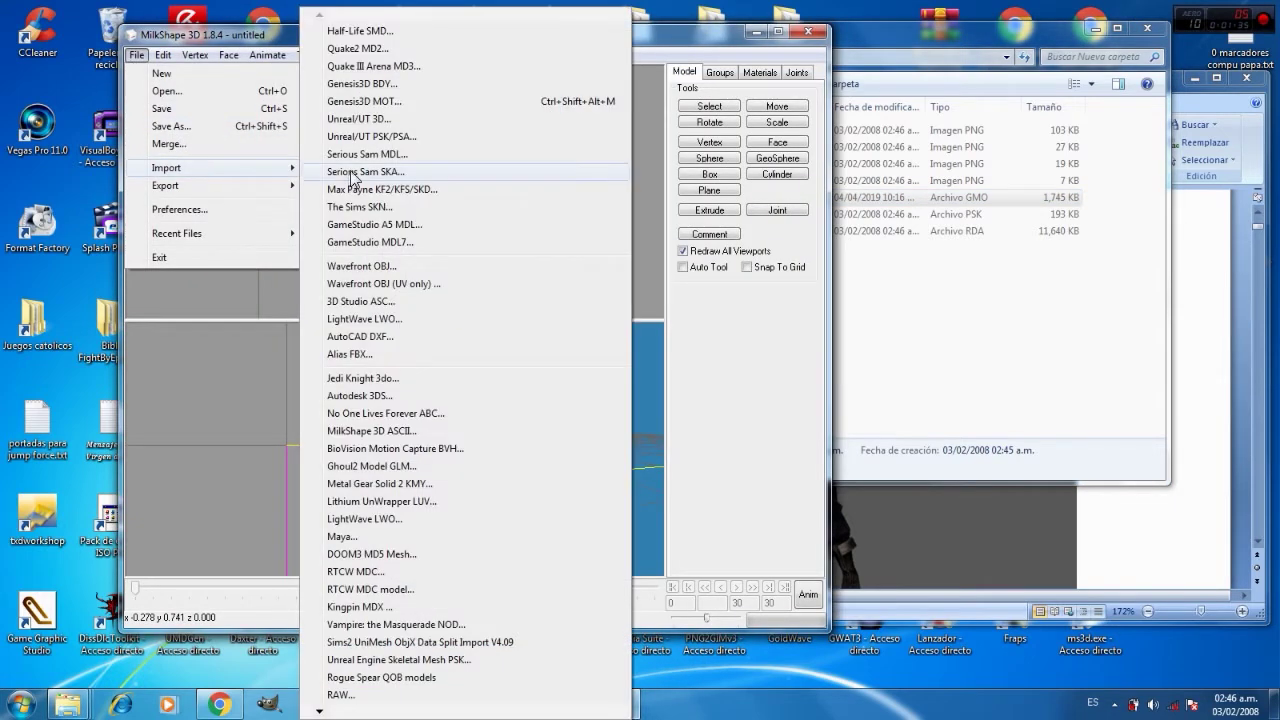
left_click(388, 136)
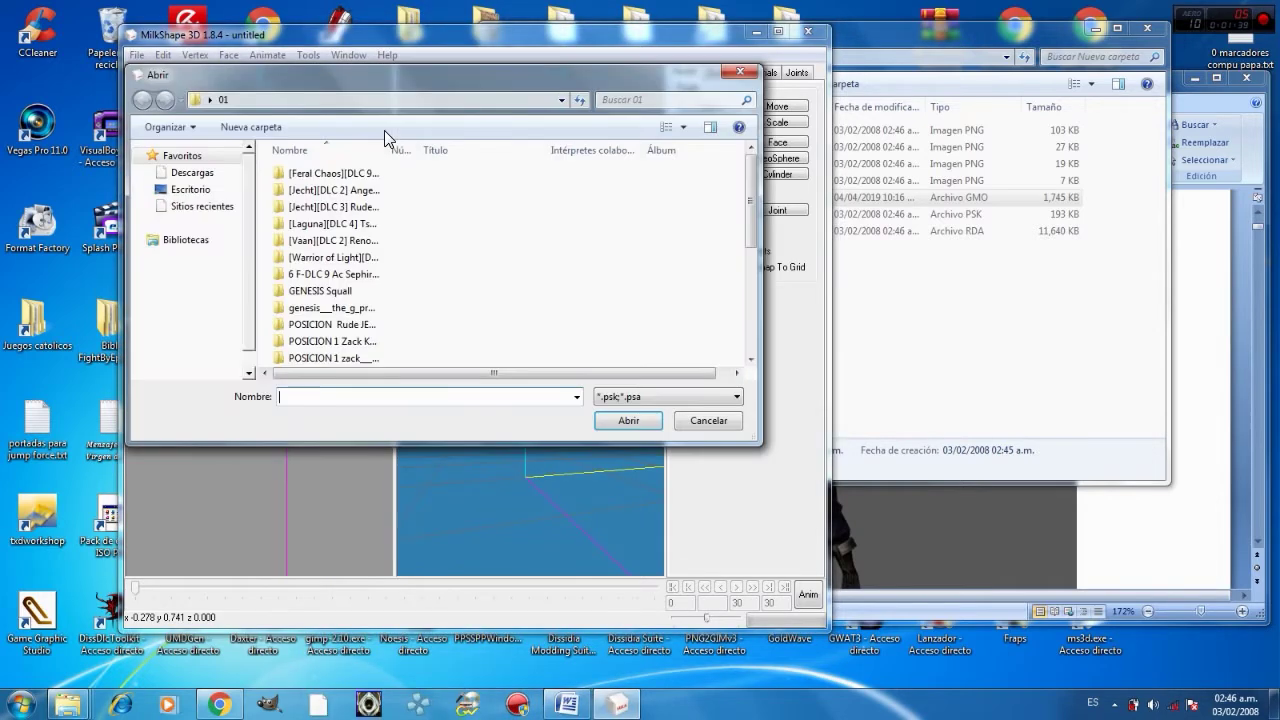
left_click_drag(751, 194, 742, 330)
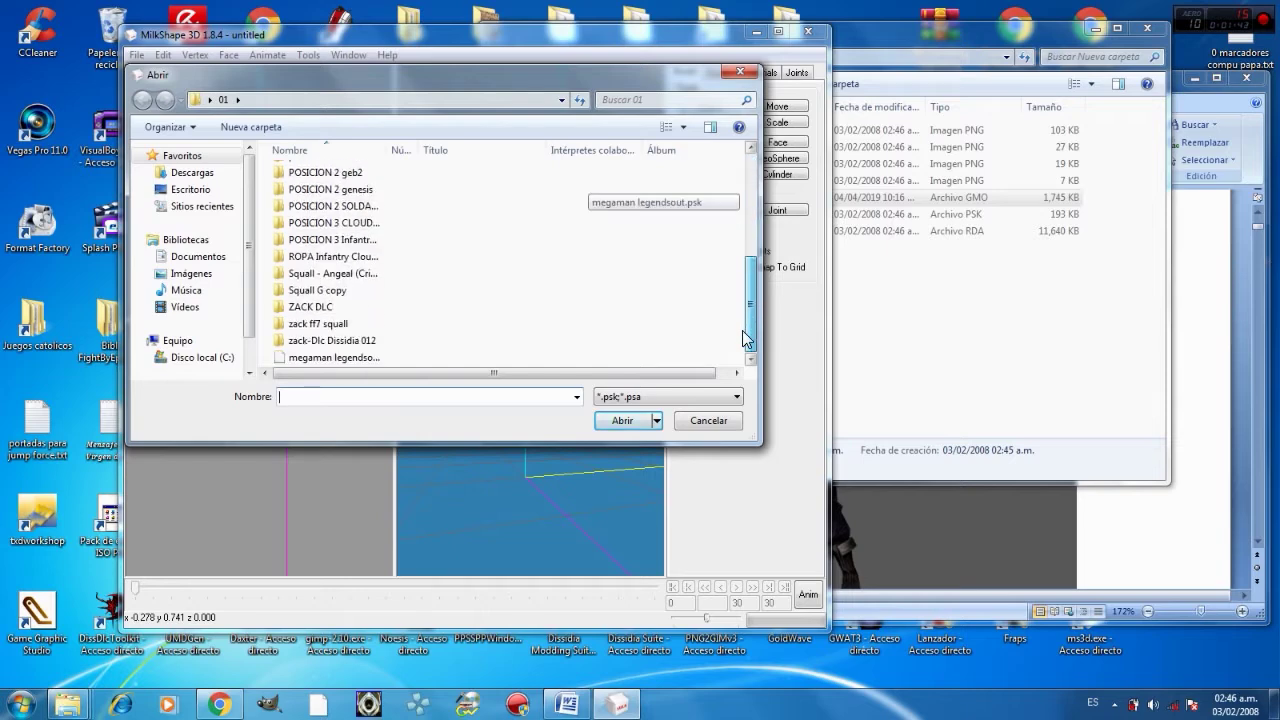
left_click(369, 358)
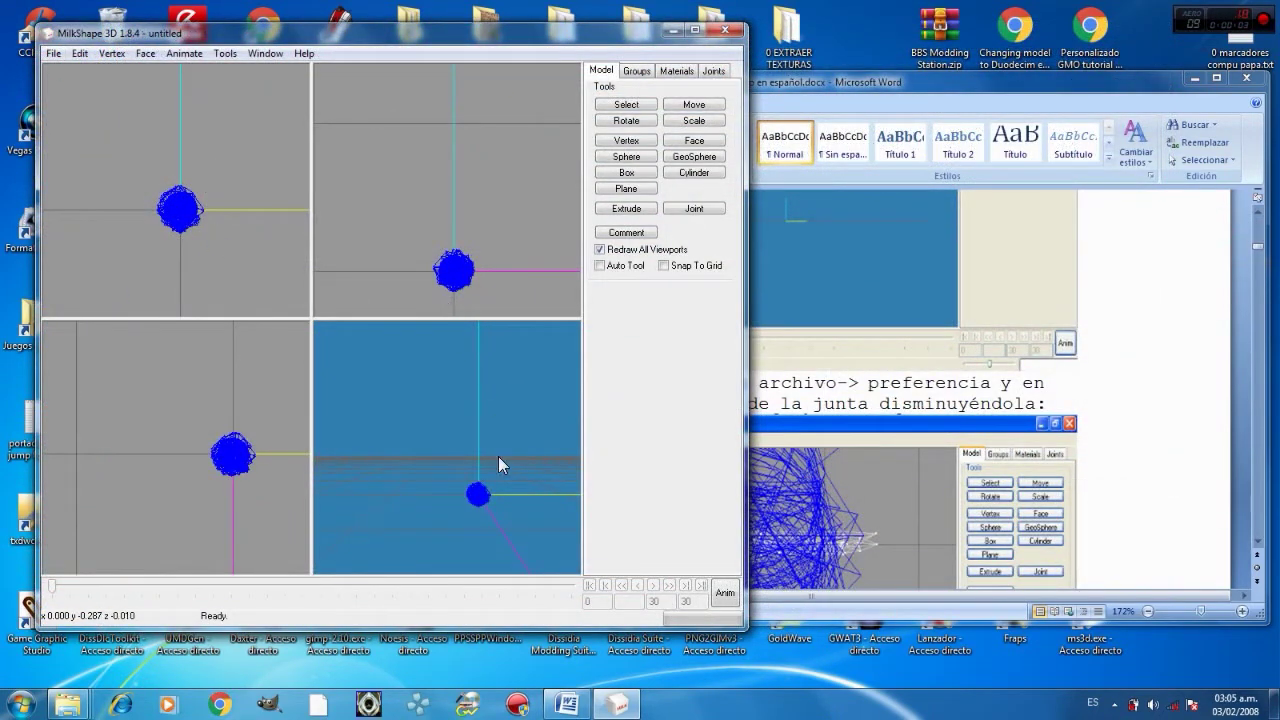
- Set the joint size to 0.05 in the MilkShape preferences
left_click_drag(480, 460, 486, 466)
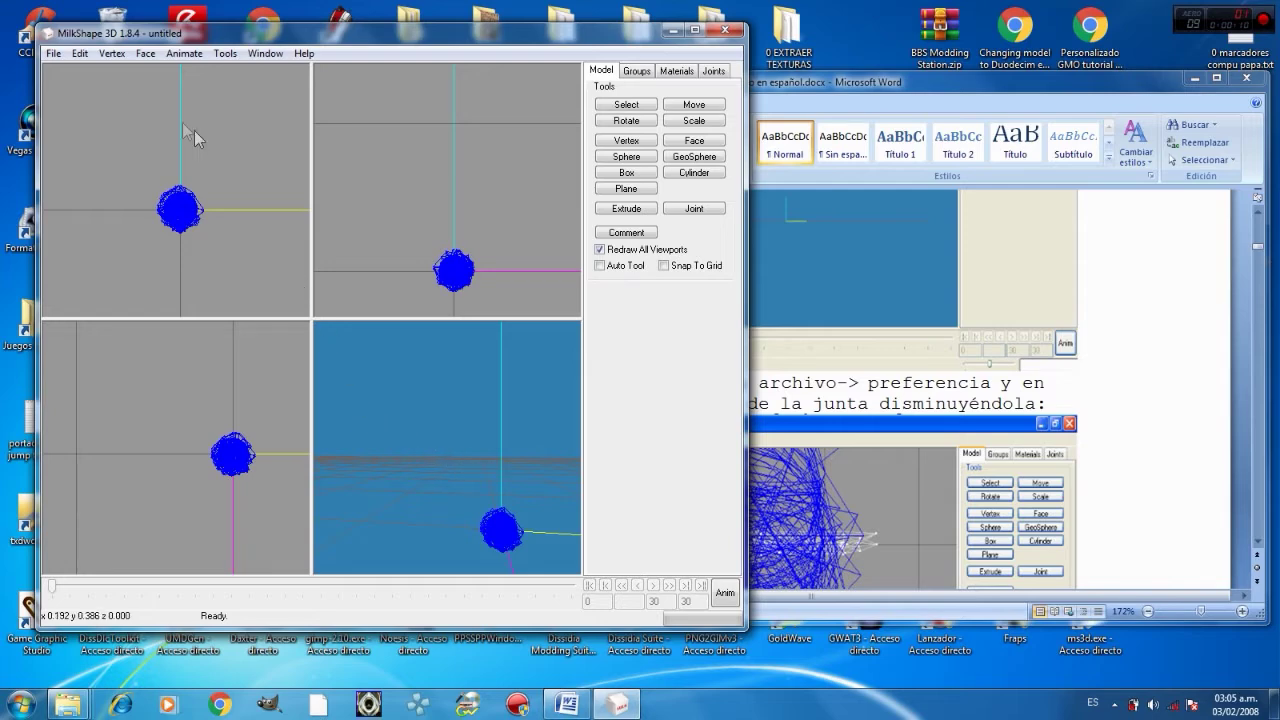
left_click(112, 54)
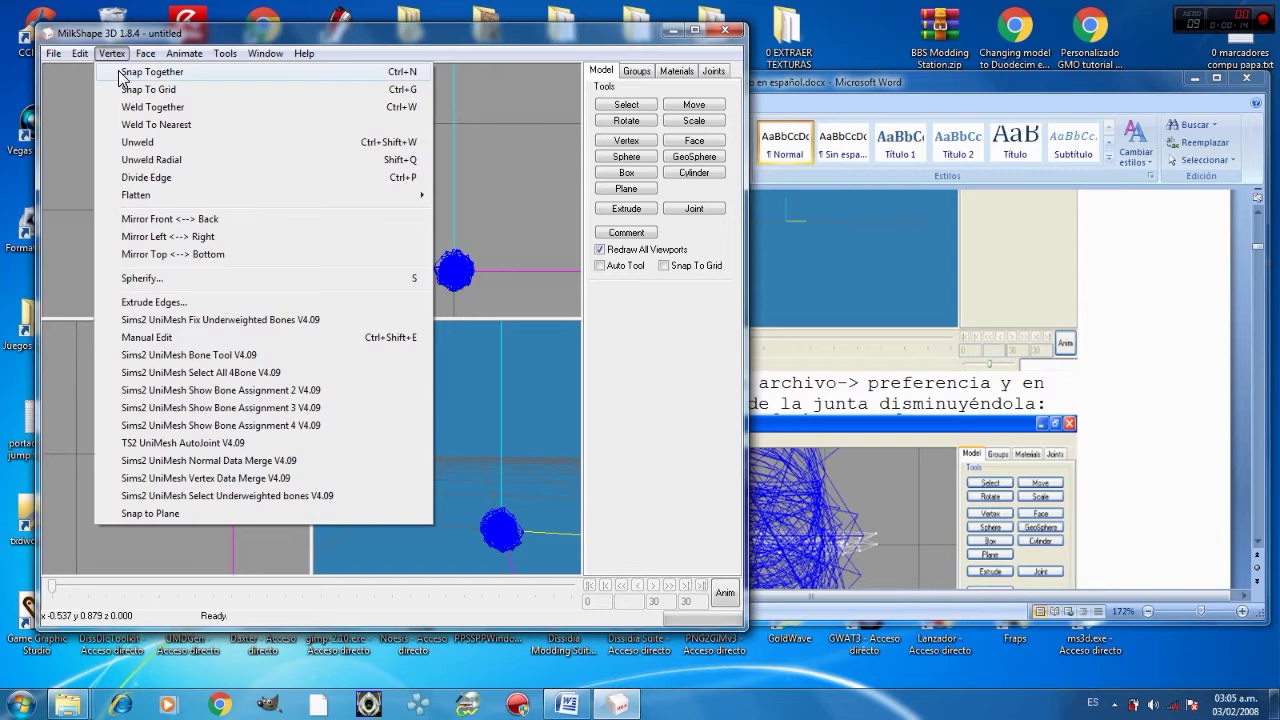
mouse_move(62, 54)
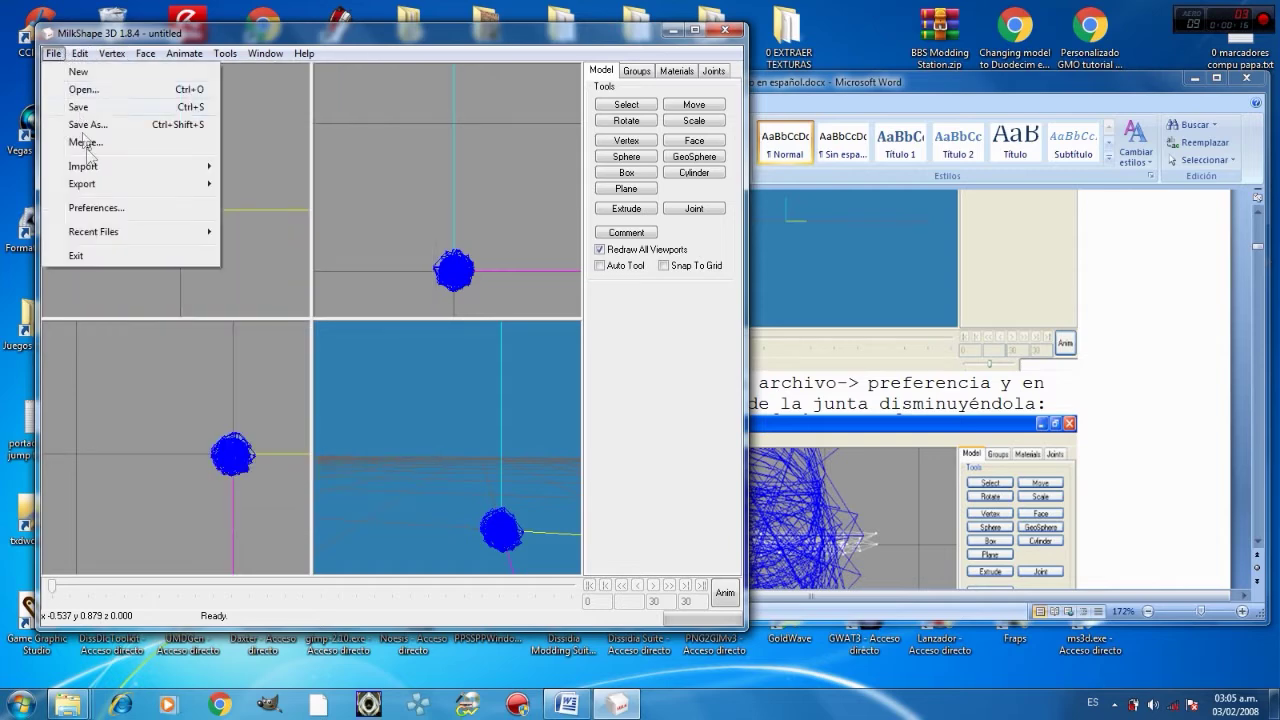
left_click(94, 208)
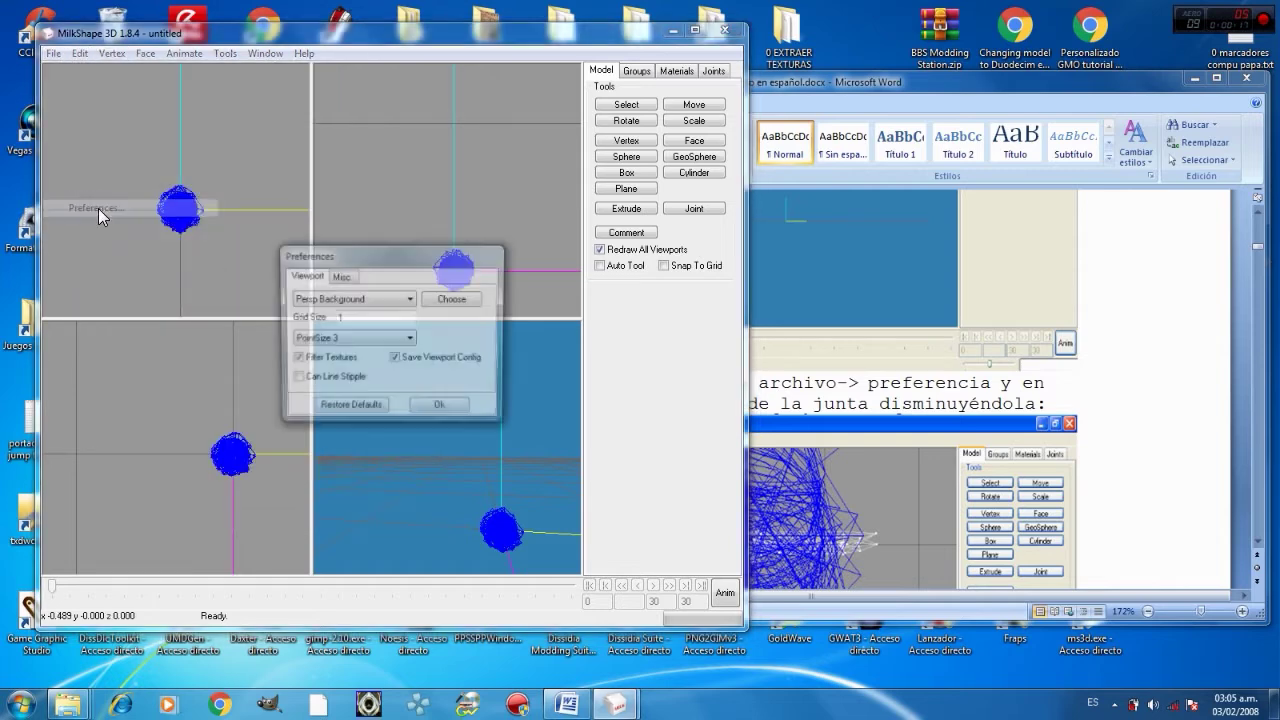
left_click(339, 277)
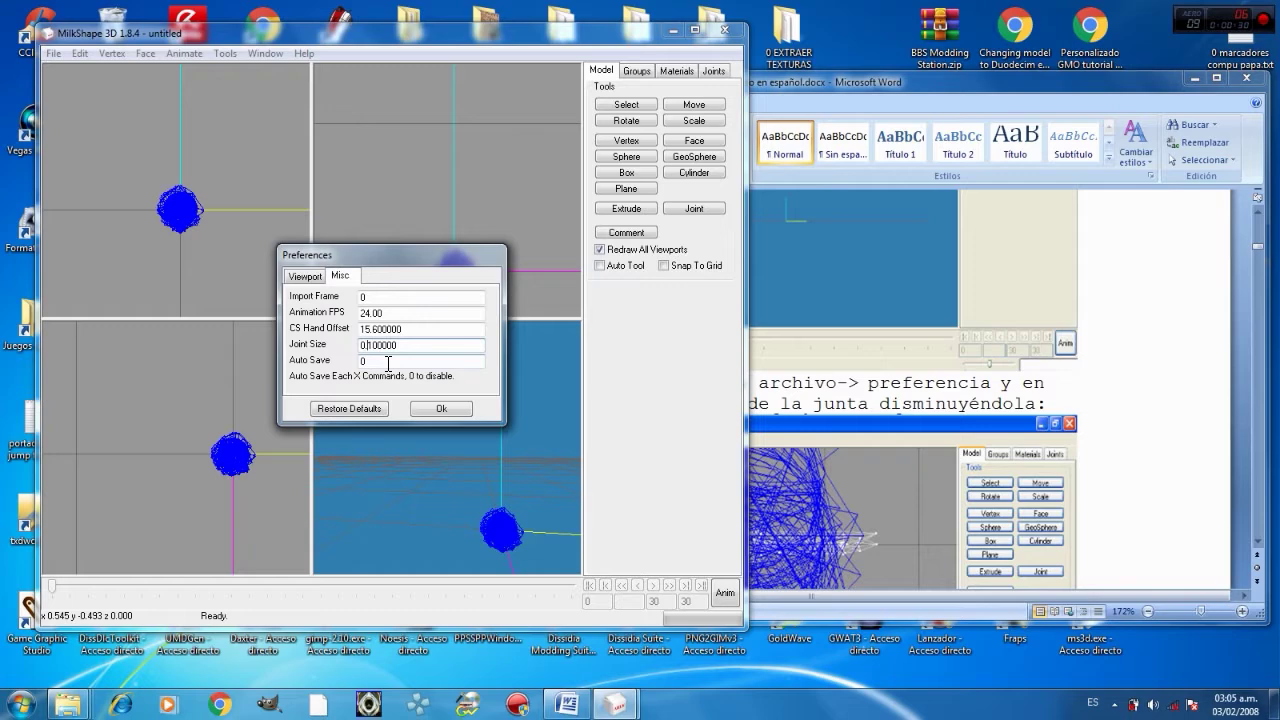
type(".05")
left_click(439, 410)
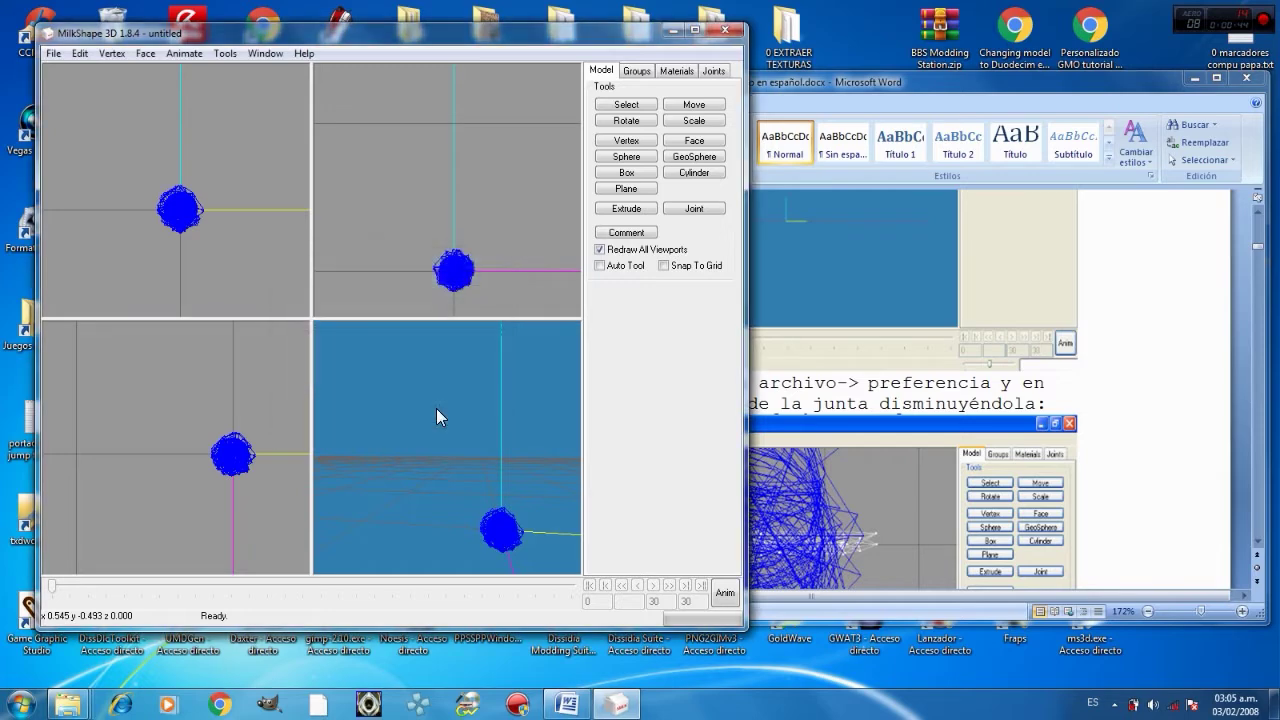
- Scale the whole mesh and skeleton by 10000% with Scale All
left_click(226, 52)
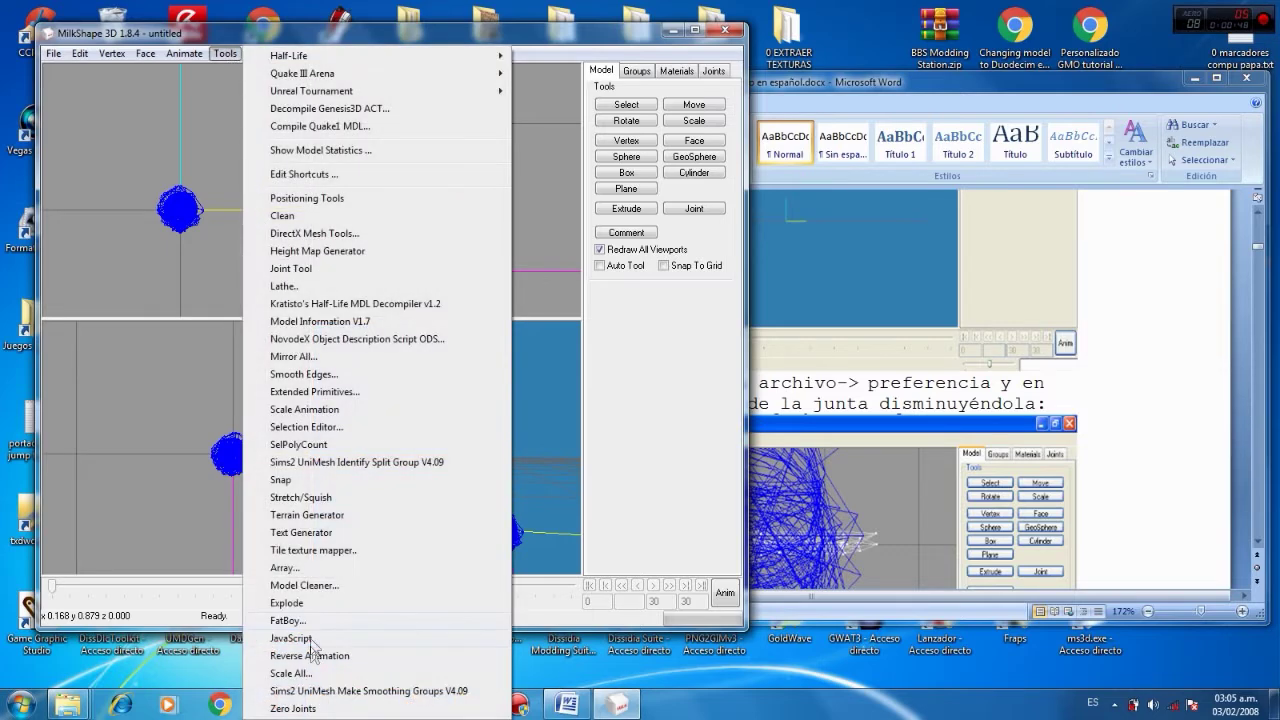
left_click(310, 674)
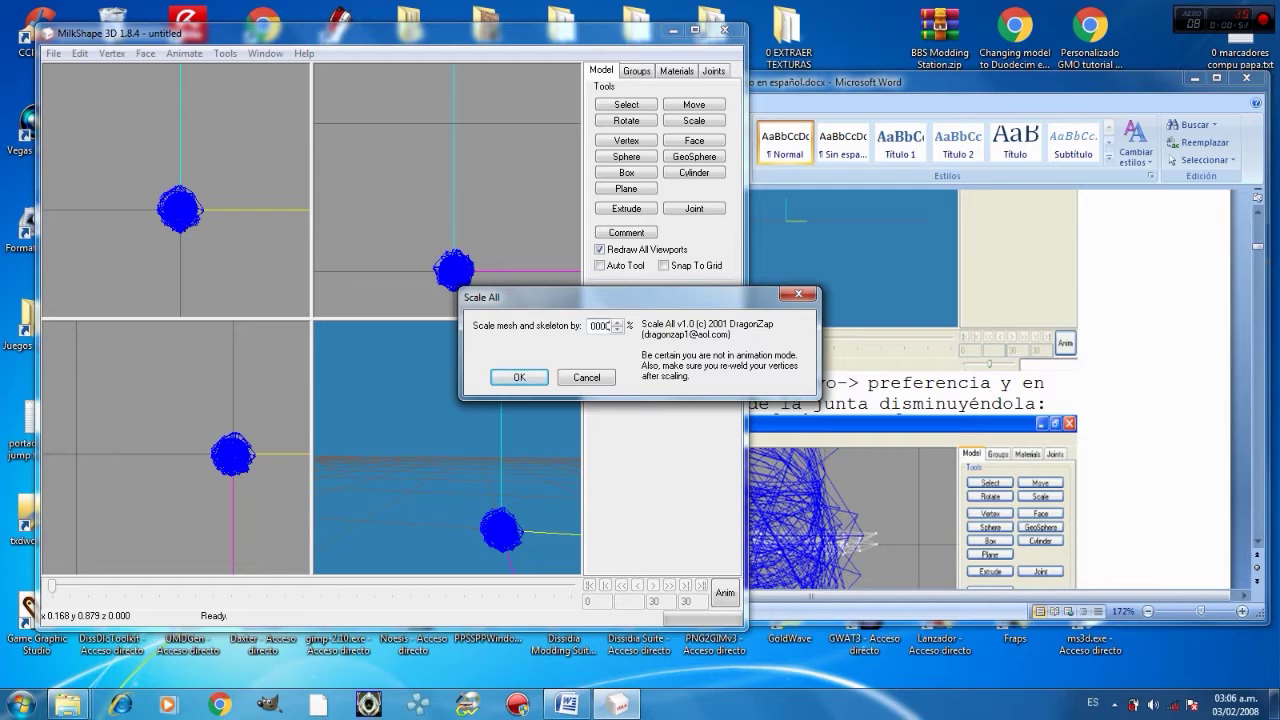
left_click(516, 377)
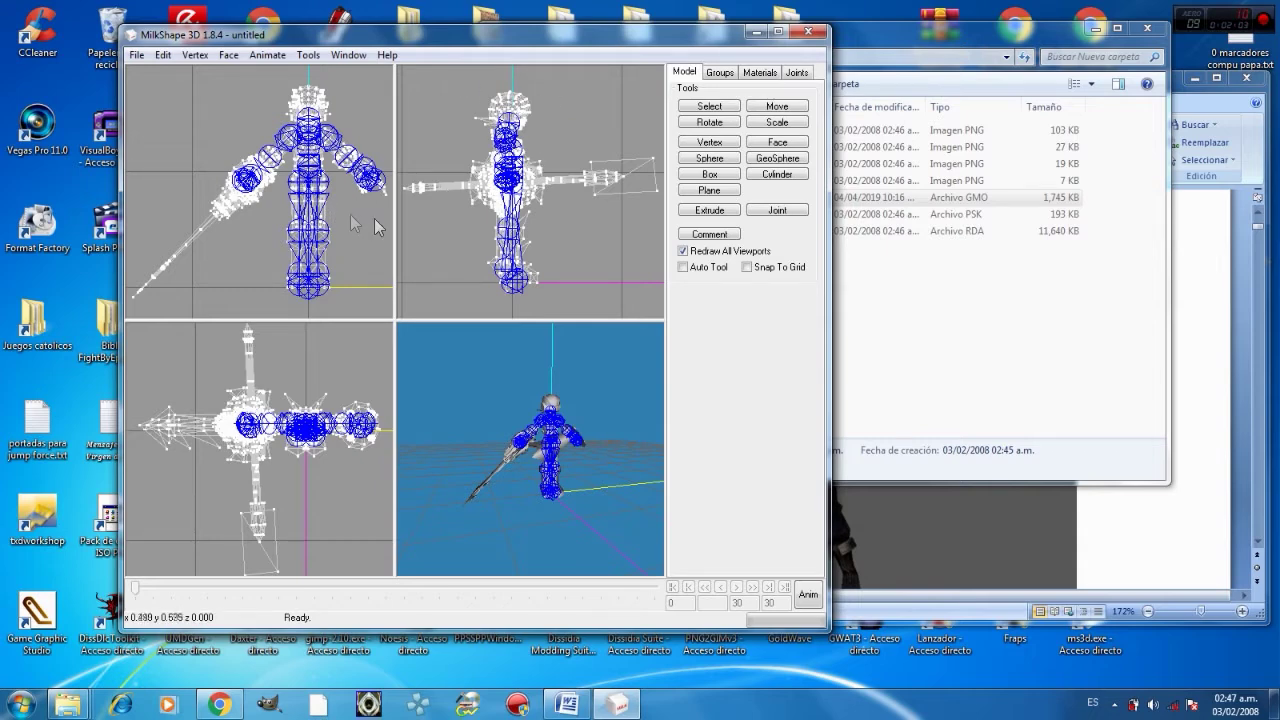
- Import the Megaman OBJ model from folder 01 as Wavefront OBJ into the scene
left_click(707, 108)
right_click_drag(338, 264, 320, 266)
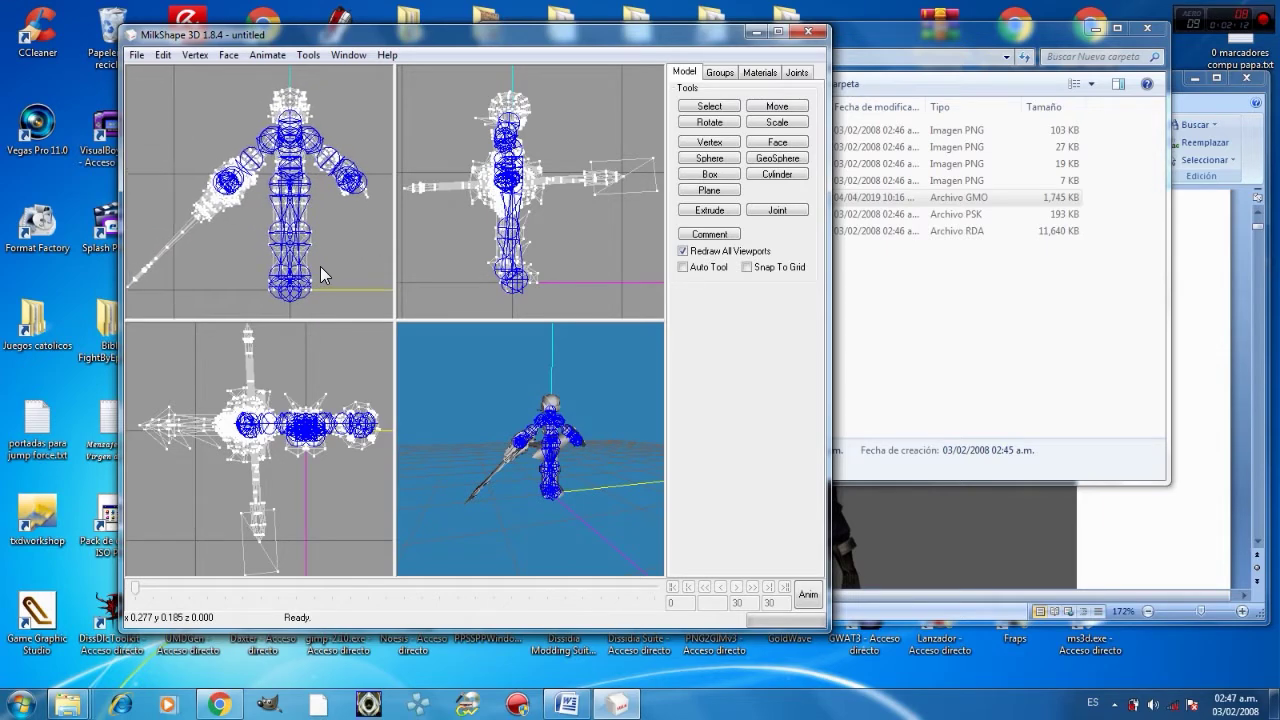
right_click_drag(430, 242, 470, 240)
right_click_drag(374, 364, 346, 384)
right_click_drag(456, 370, 442, 368)
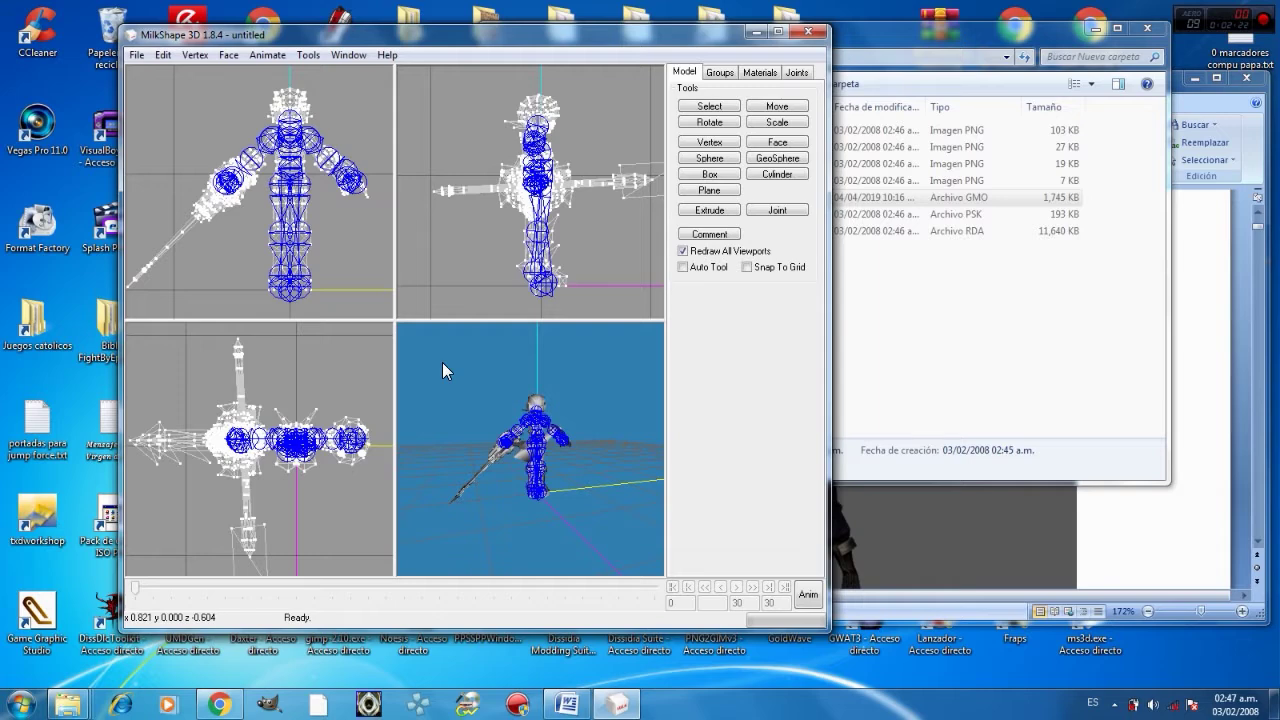
left_click(138, 54)
mouse_move(178, 172)
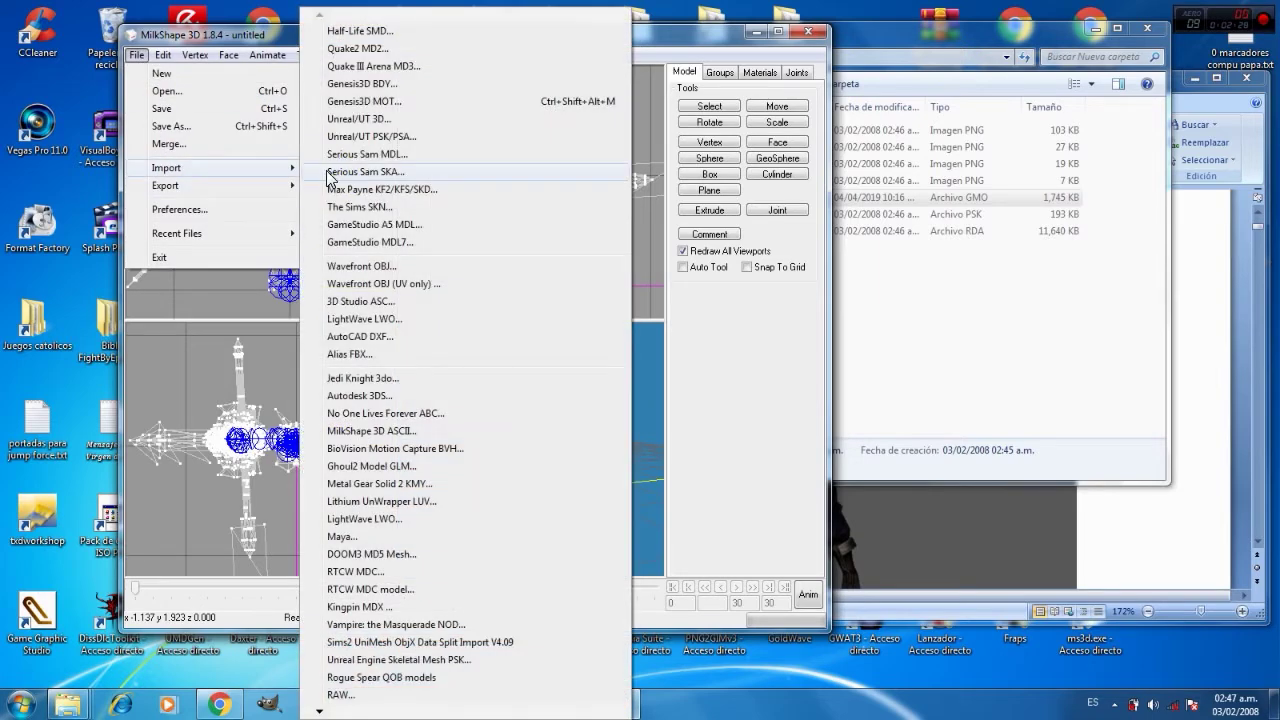
left_click(377, 267)
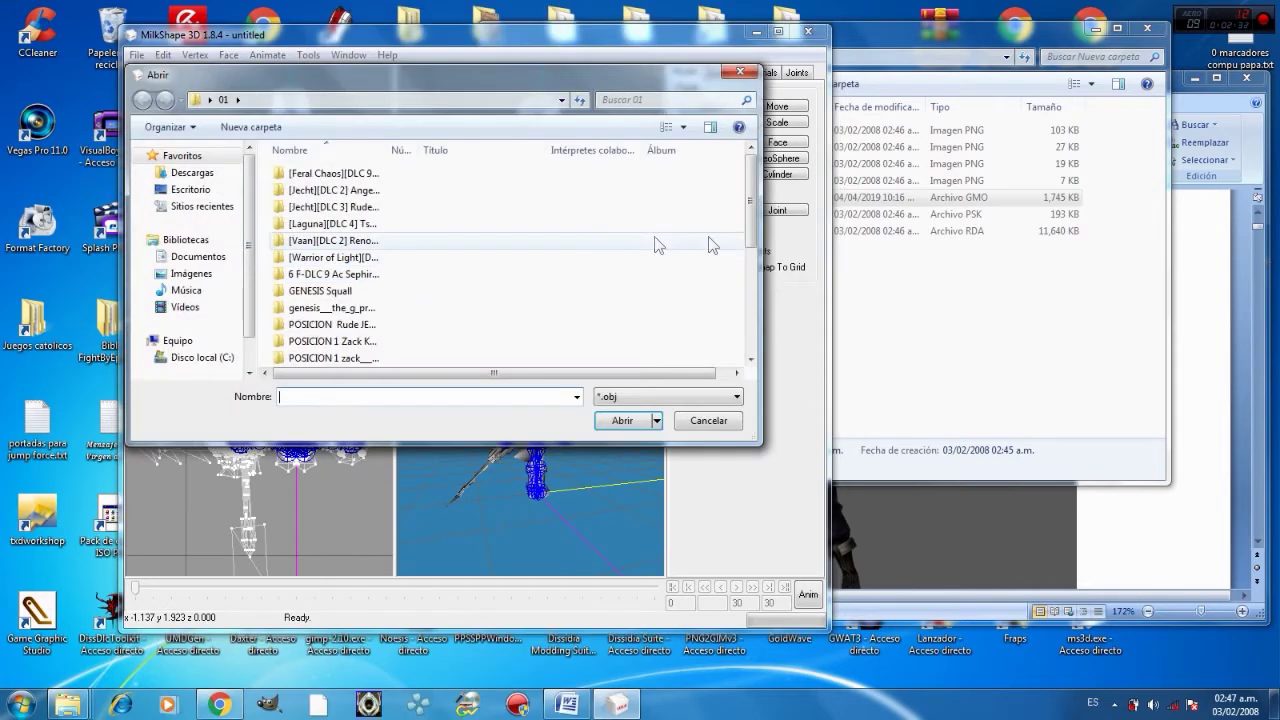
left_click(750, 265)
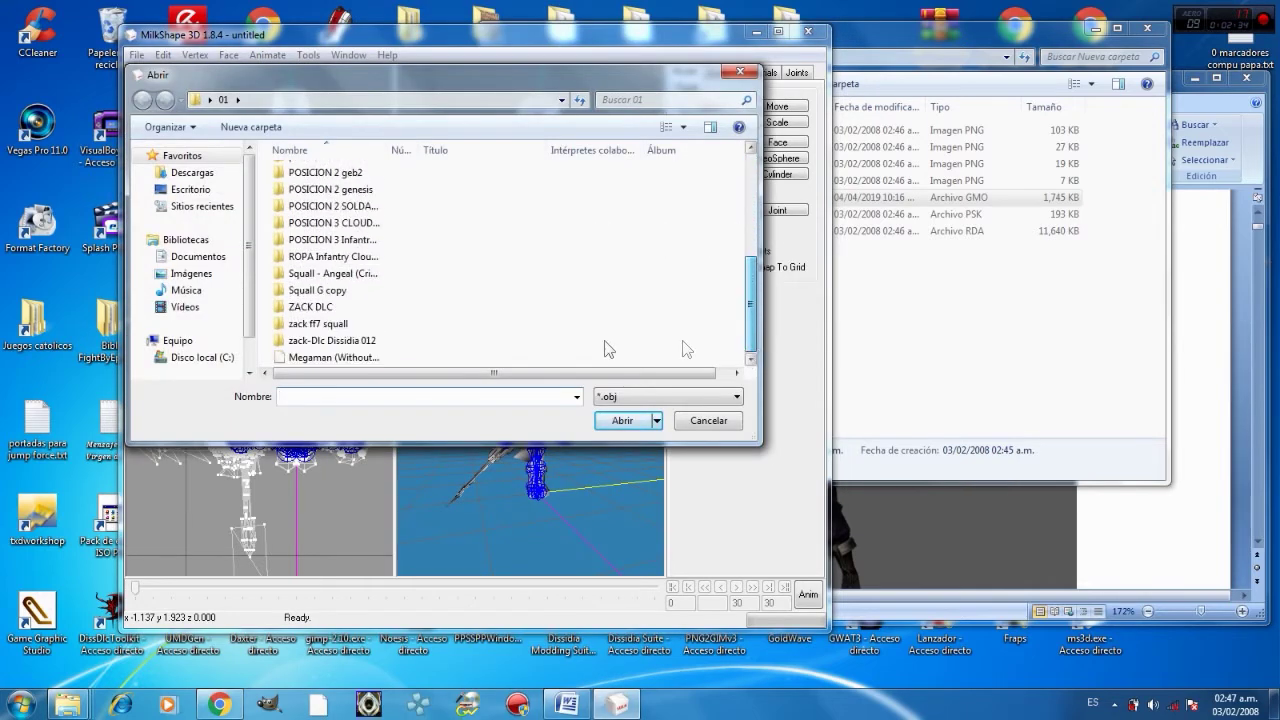
left_click(380, 357)
left_click(609, 413)
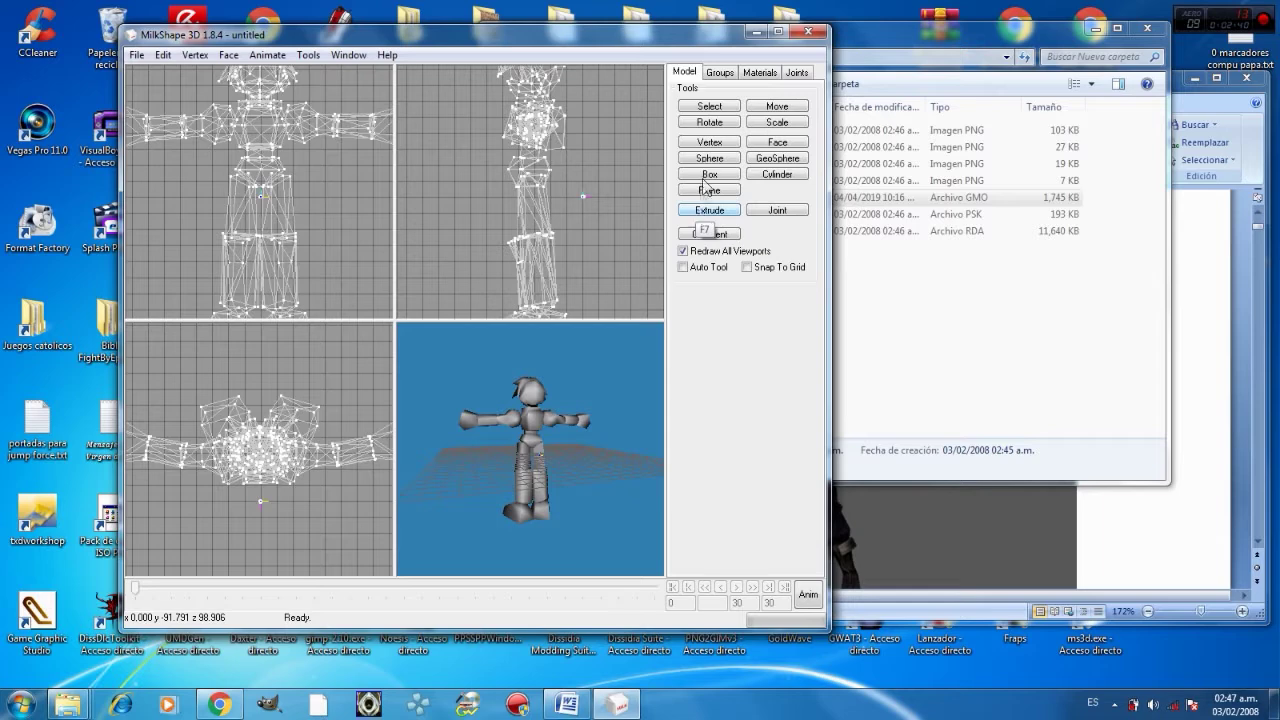
- Select the imported Body and default (Head material) groups and activate the Scale tool
left_click(729, 76)
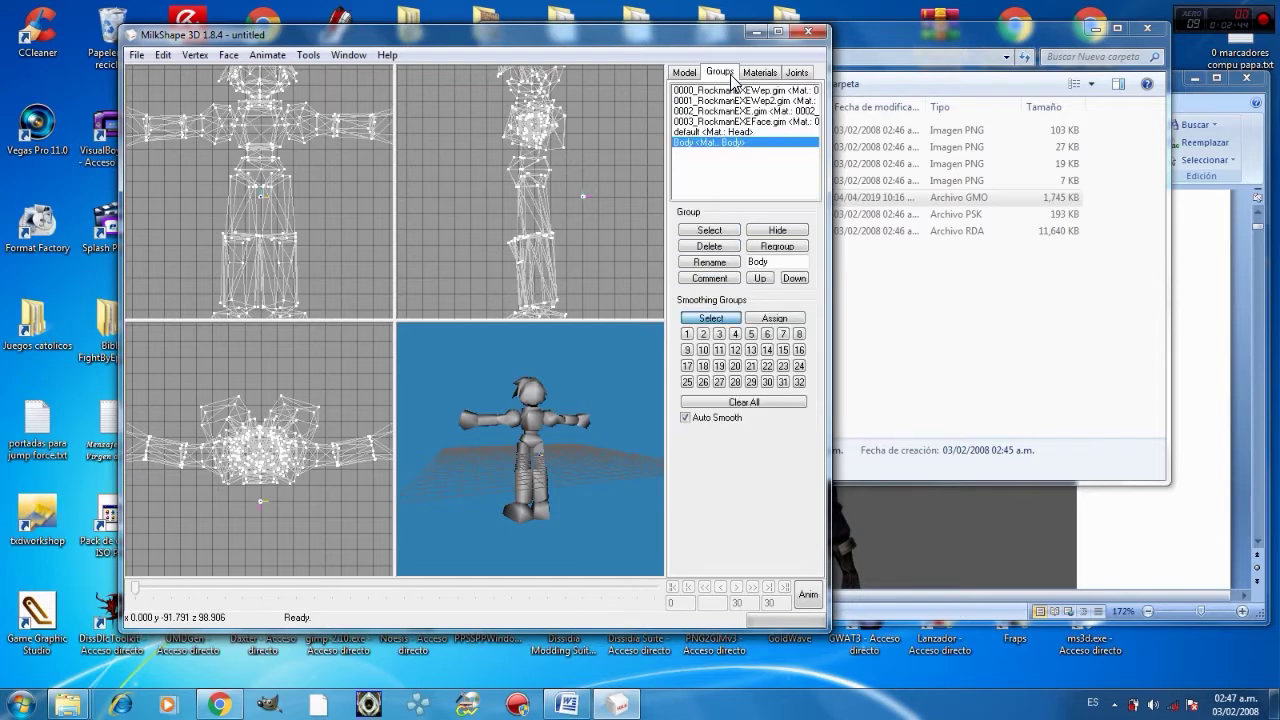
double_click(716, 146)
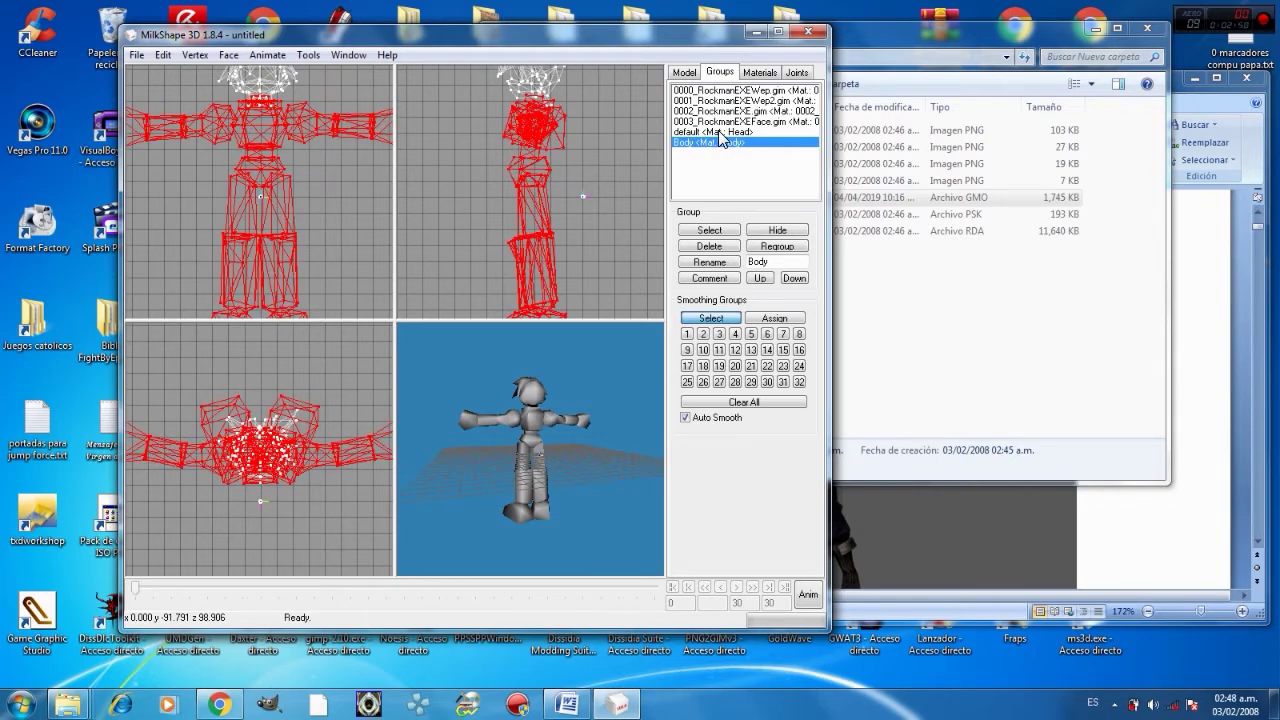
double_click(718, 132)
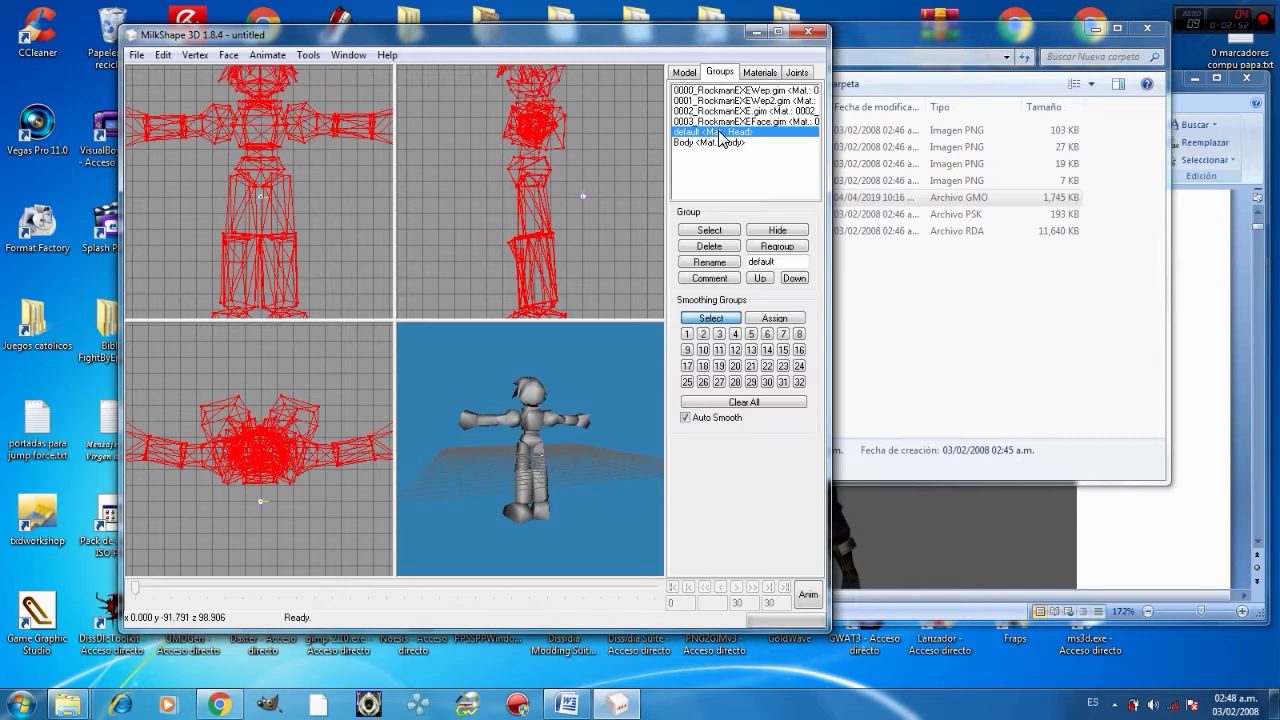
left_click(686, 73)
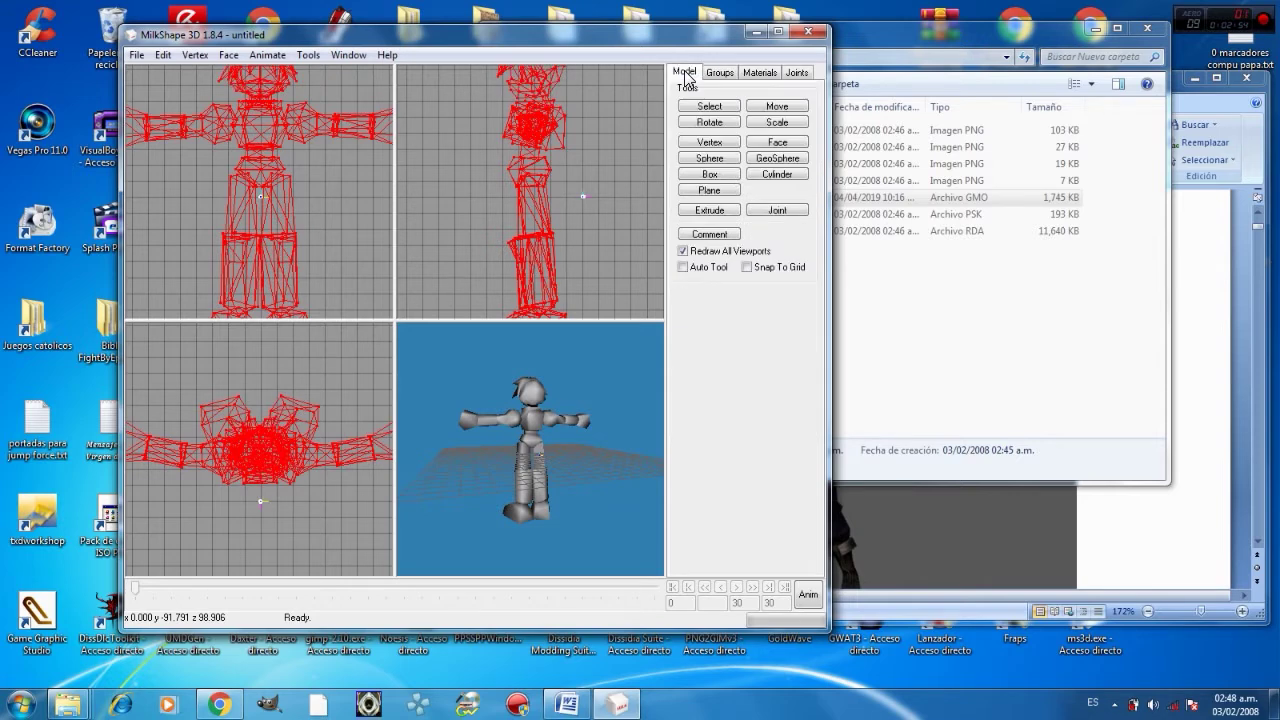
left_click(777, 124)
mouse_move(476, 112)
left_mouse_down()
mouse_move(494, 145)
mouse_move(476, 124)
left_mouse_up()
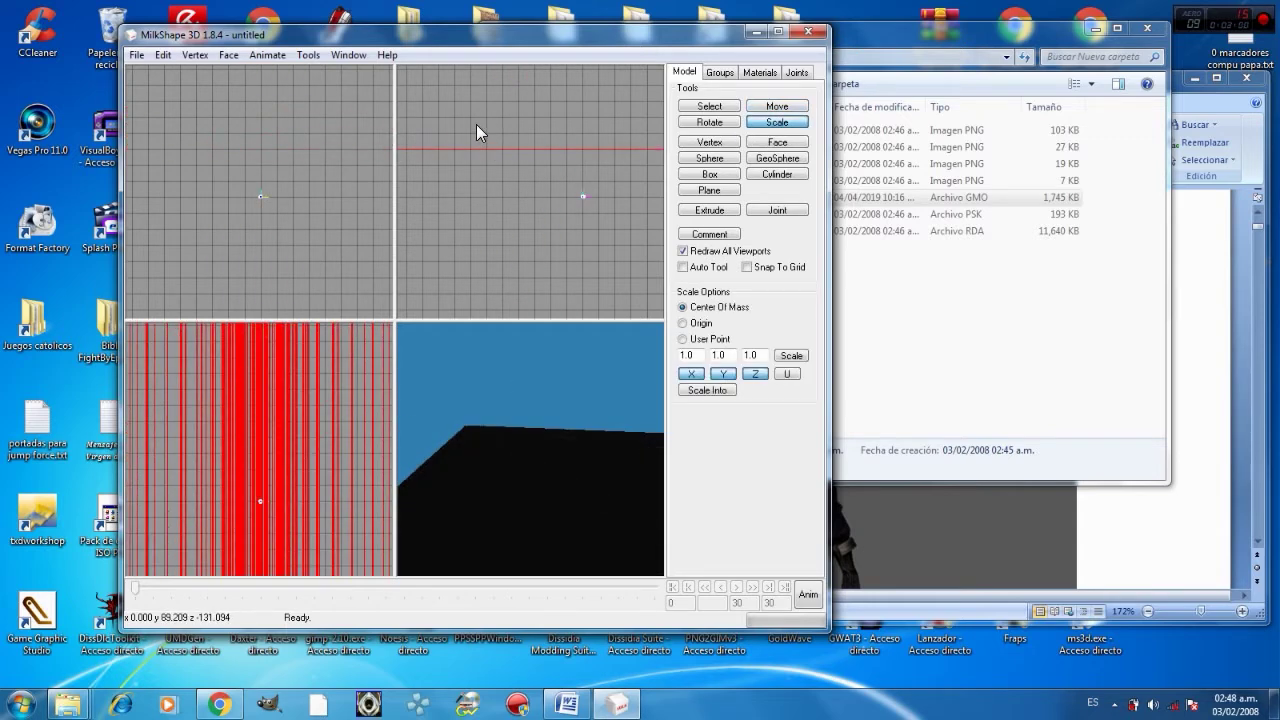
left_click_drag(372, 106, 350, 120)
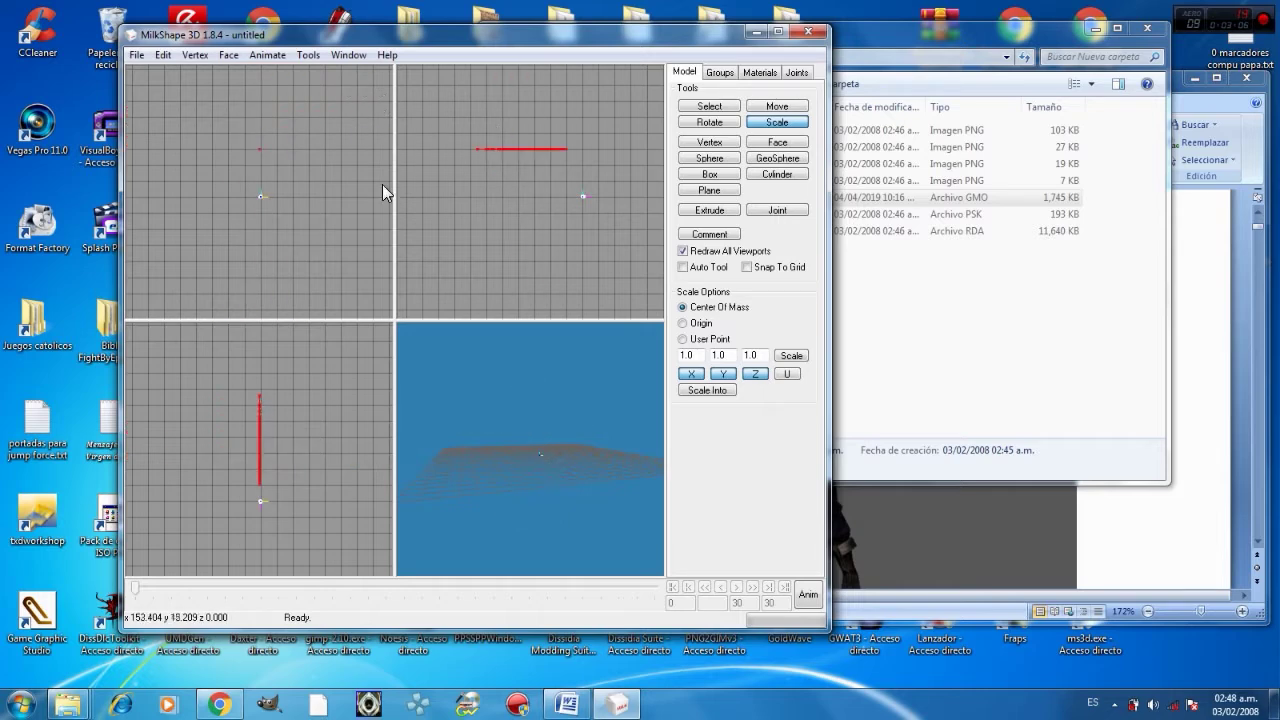
scroll(370, 166, "up", 2)
scroll(370, 174, "up", 2)
scroll(370, 172, "down", 2)
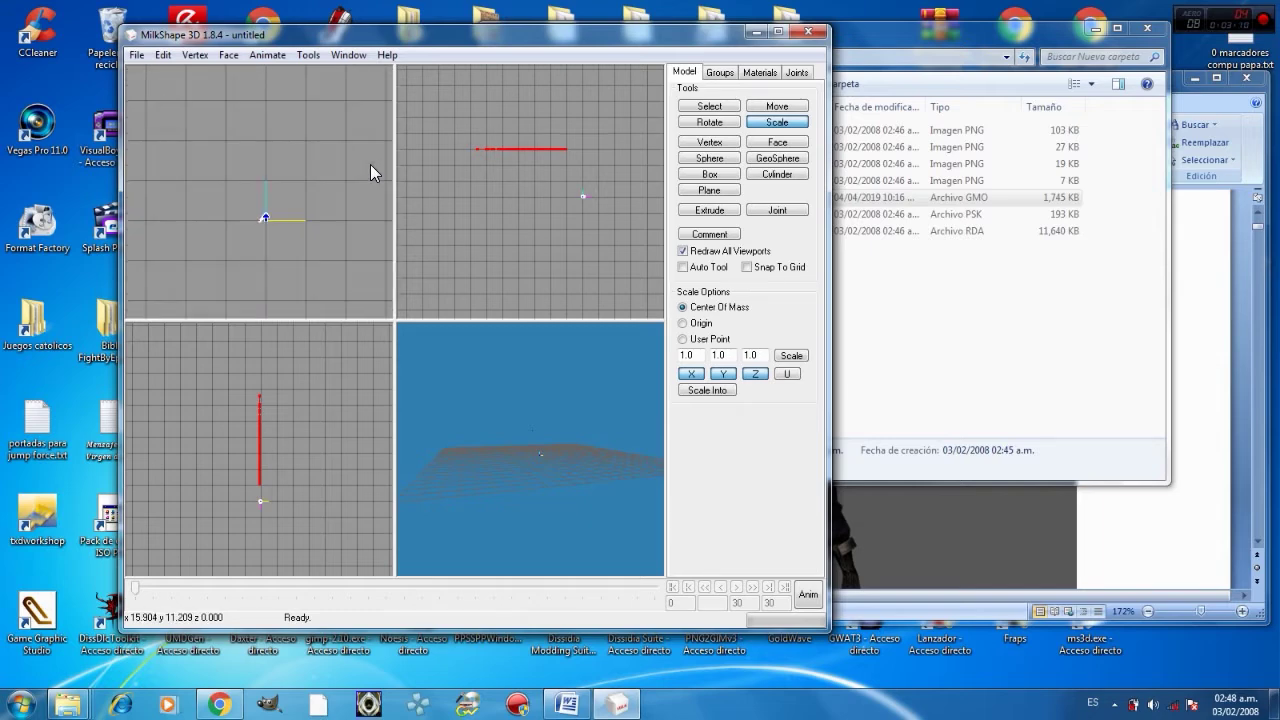
key("ctrl+z")
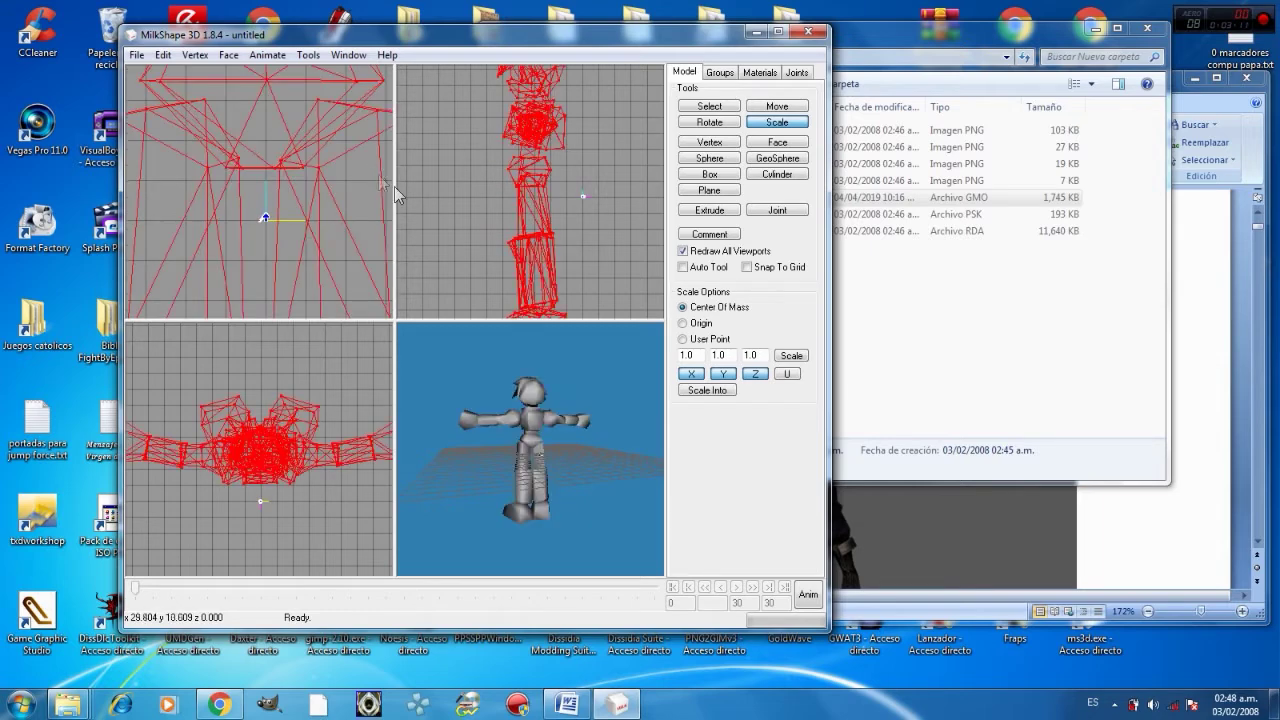
- Scale the selected Megaman groups by a factor of 0.20 on X, Y and Z about the center of mass
left_click(787, 374)
left_click(714, 355)
key("BackSpace")
type("0")
left_click(689, 355)
type("2")
left_click(722, 355)
type("2")
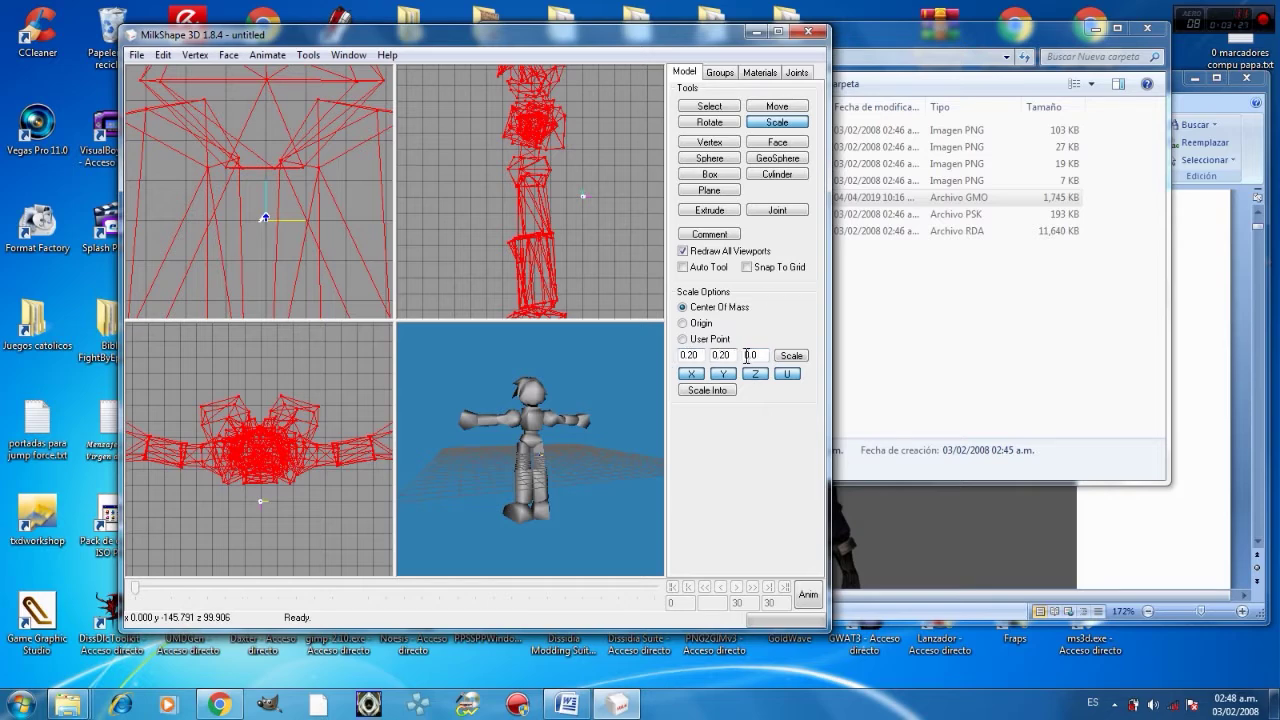
left_click(754, 356)
type("2")
left_click(793, 357)
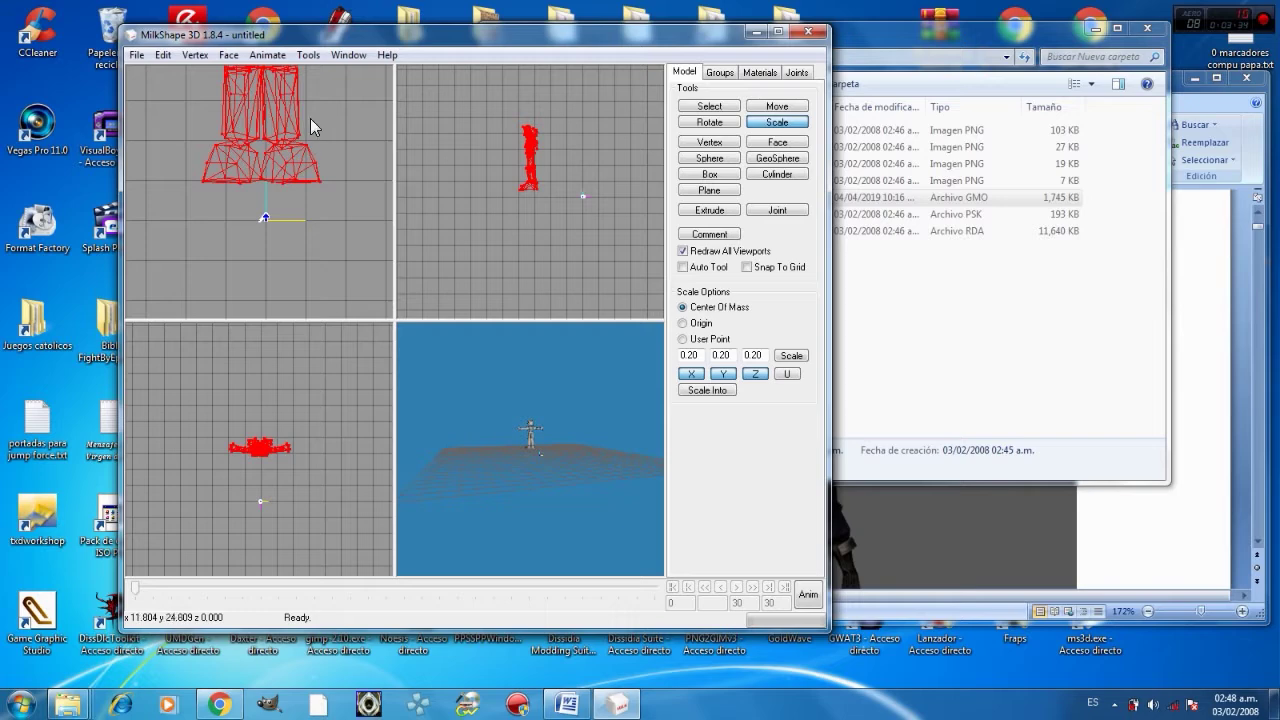
- Shrink the selected Megaman model further freehand, enabling uniform scaling
mouse_move(306, 110)
left_mouse_down()
mouse_move(300, 132)
mouse_move(314, 113)
mouse_move(308, 122)
left_mouse_up()
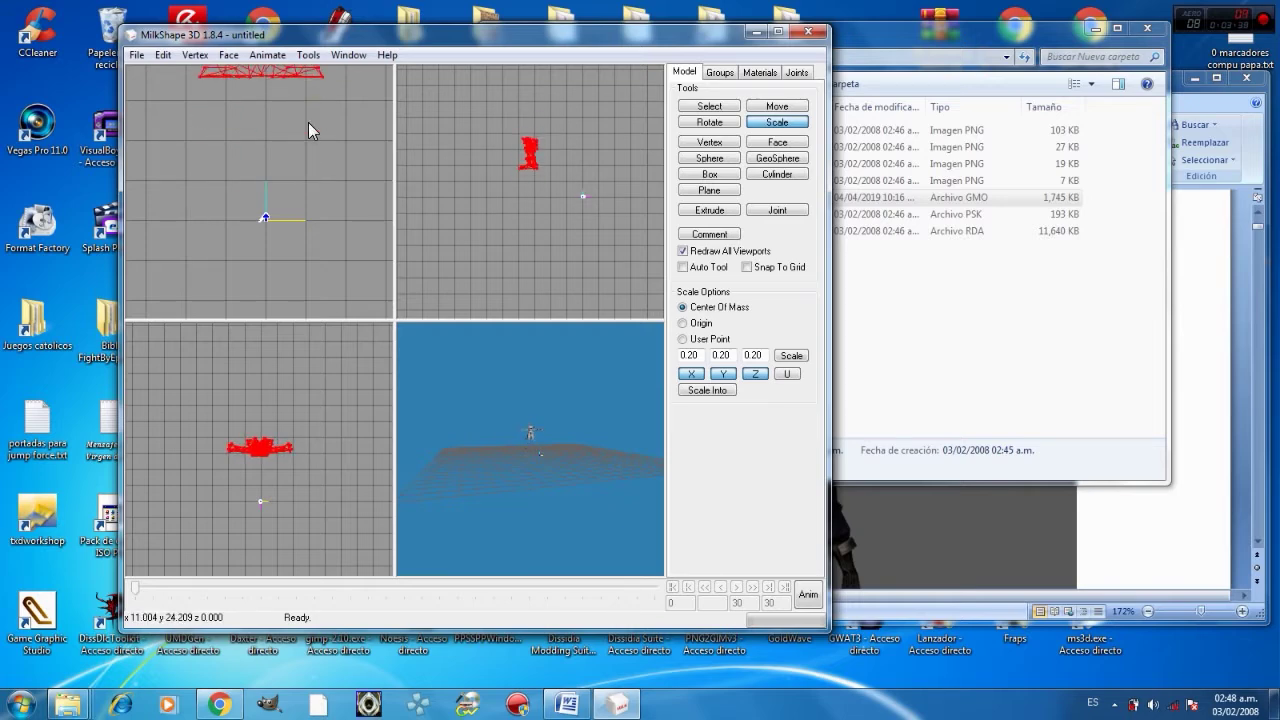
left_click(789, 376)
left_click_drag(336, 110, 332, 126)
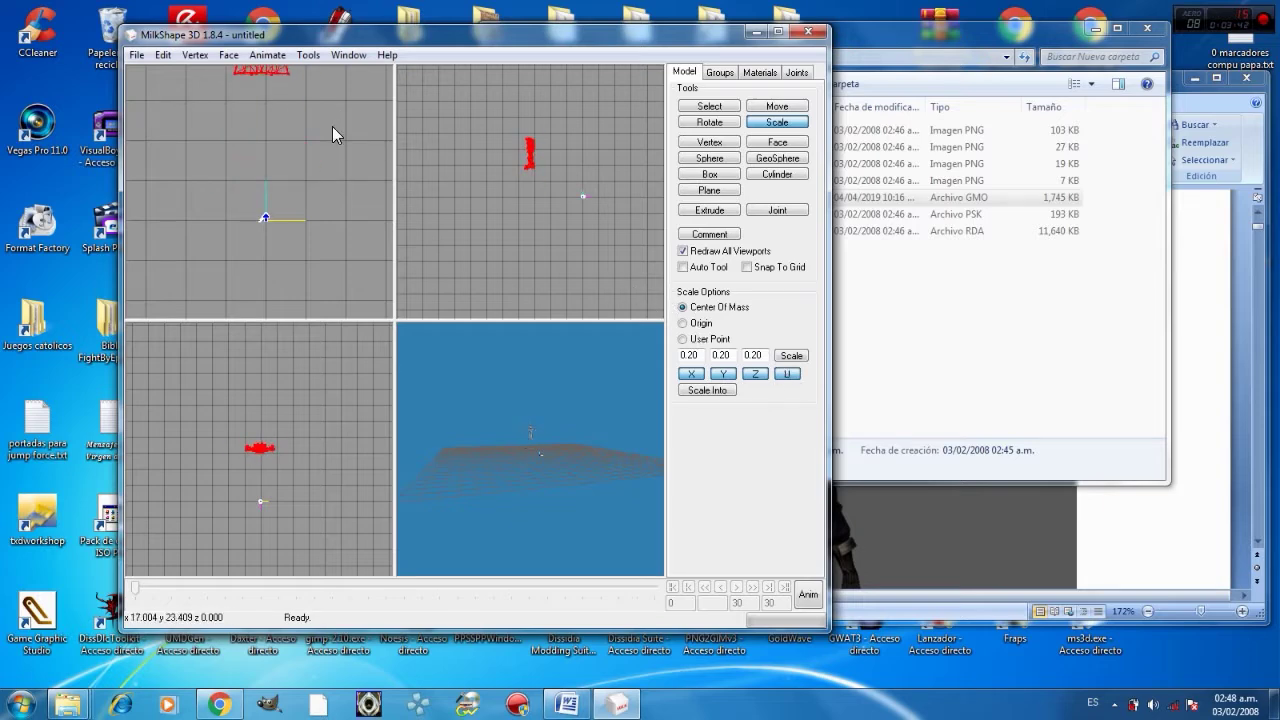
- Move the Megaman model down to the origin, shrink it again, and shift it onto the skeleton in the side view
left_click(770, 107)
left_click_drag(293, 140, 298, 284)
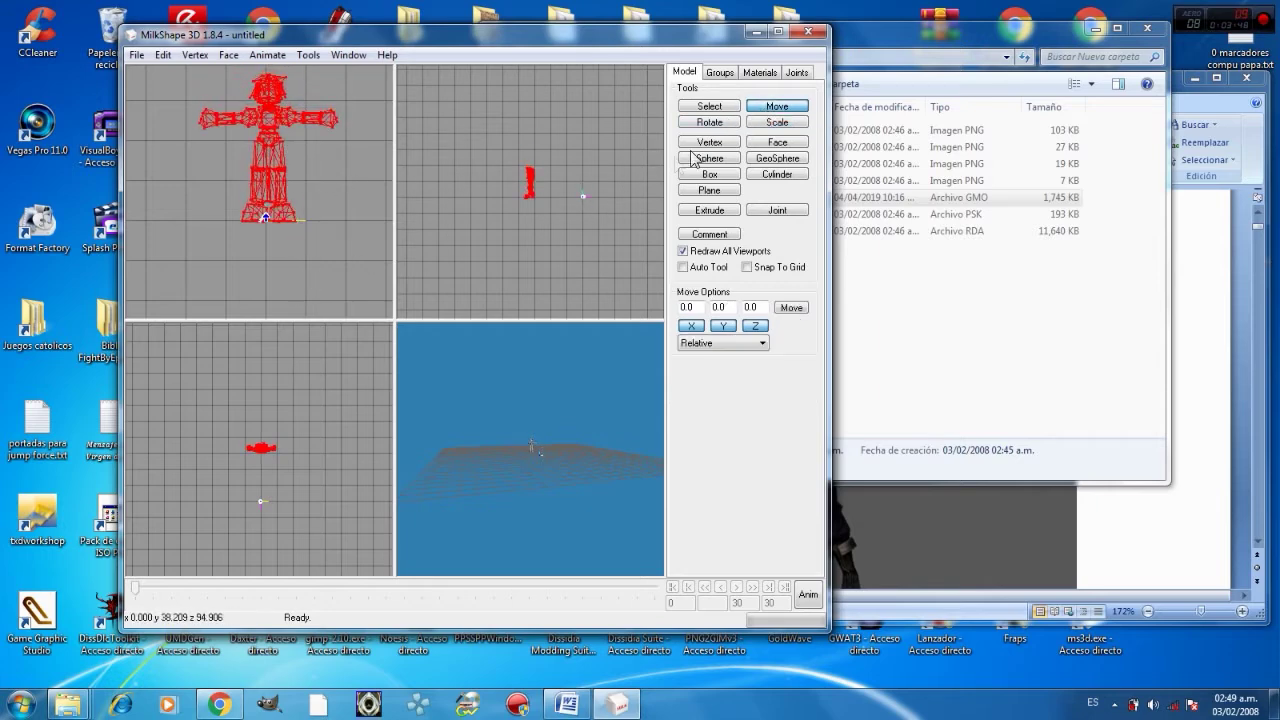
left_click(777, 122)
left_click_drag(336, 90, 304, 186)
left_click(777, 106)
left_click_drag(530, 194, 581, 195)
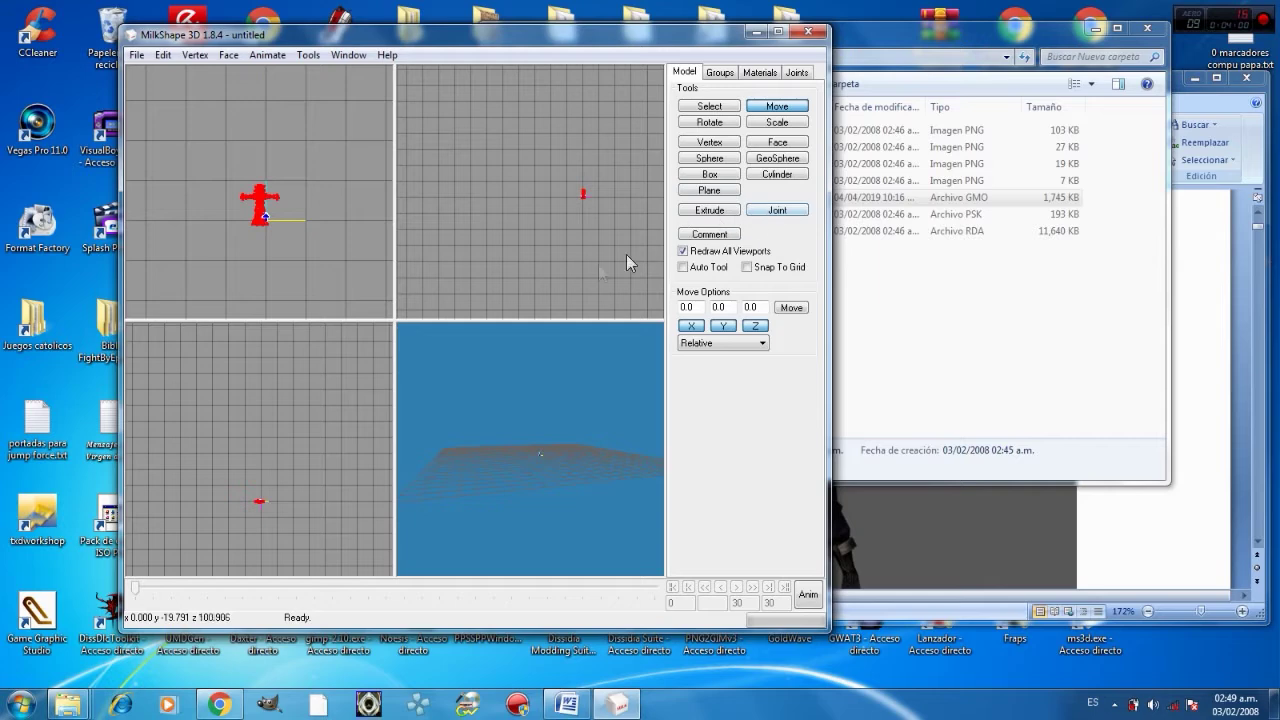
- Examine the Megaman model's size and position against the original character and skeleton in all four viewports
mouse_move(574, 236)
left_mouse_down("ctrl")
mouse_move(530, 244)
mouse_move(531, 194)
mouse_move(563, 217)
mouse_move(556, 232)
left_mouse_up("ctrl")
scroll(552, 235, "up", 2)
scroll(552, 224, "up", 2)
left_click_drag(552, 218, 494, 150, "ctrl")
scroll(504, 142, "up", 2)
scroll(504, 142, "up", 2)
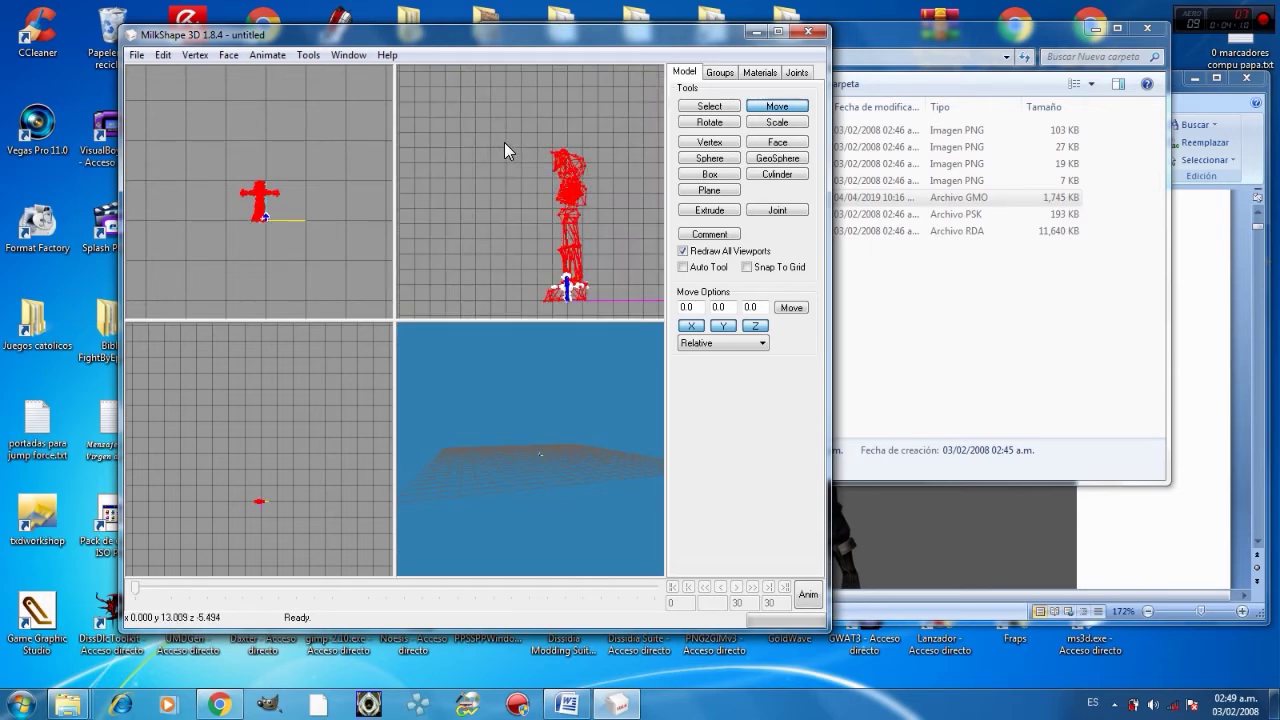
left_click_drag(534, 194, 515, 170, "ctrl")
scroll(336, 198, "up", 4)
scroll(332, 196, "up", 4)
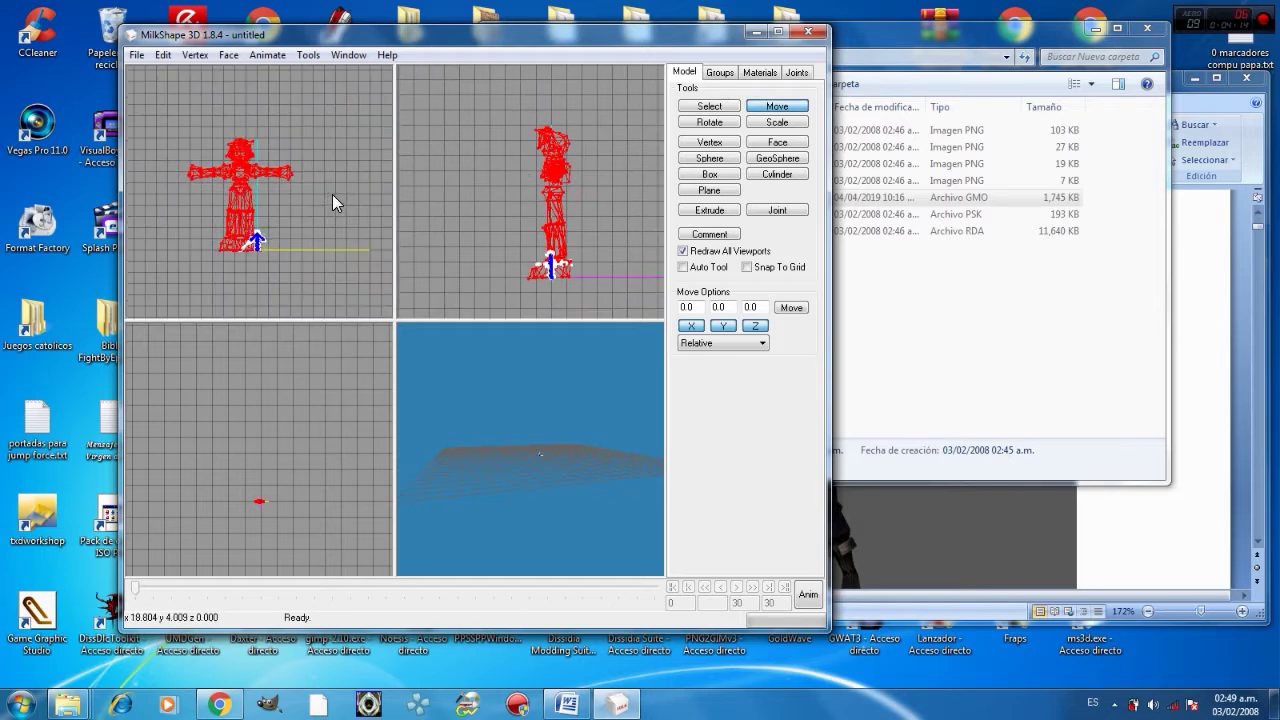
left_click_drag(338, 198, 338, 158, "ctrl")
scroll(324, 428, "up", 5)
scroll(324, 428, "up", 5)
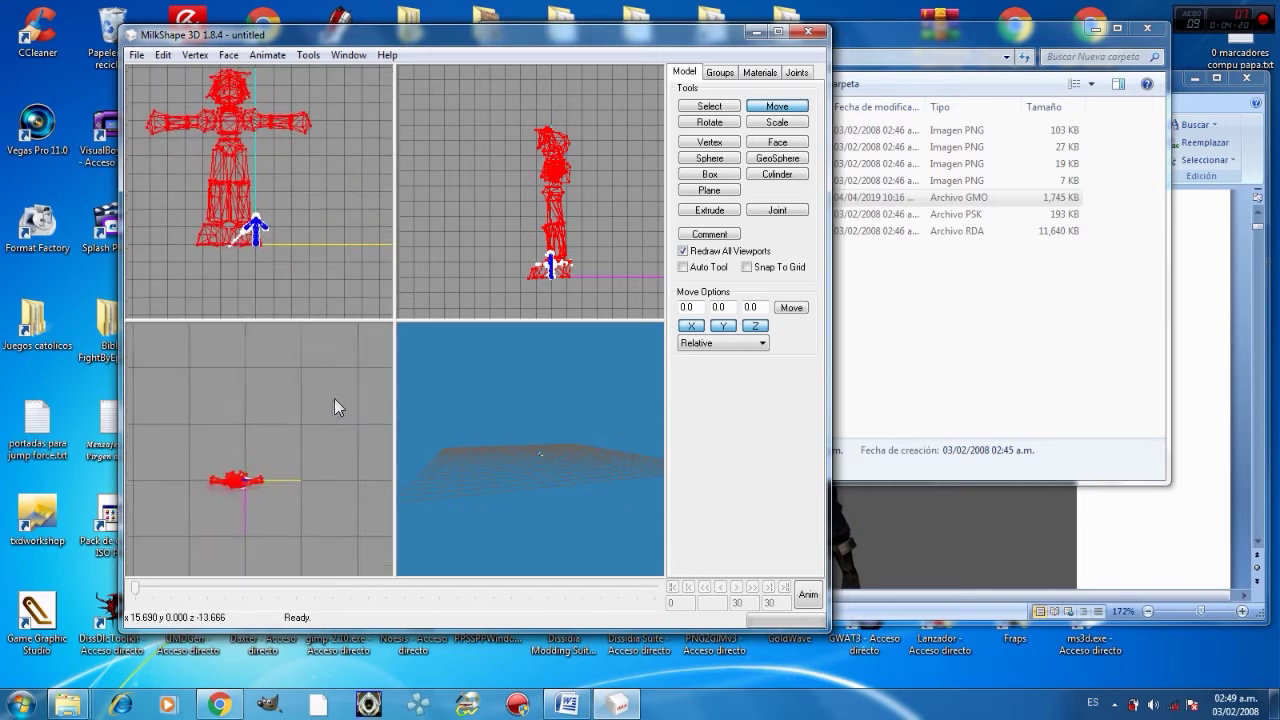
scroll(326, 428, "up", 5)
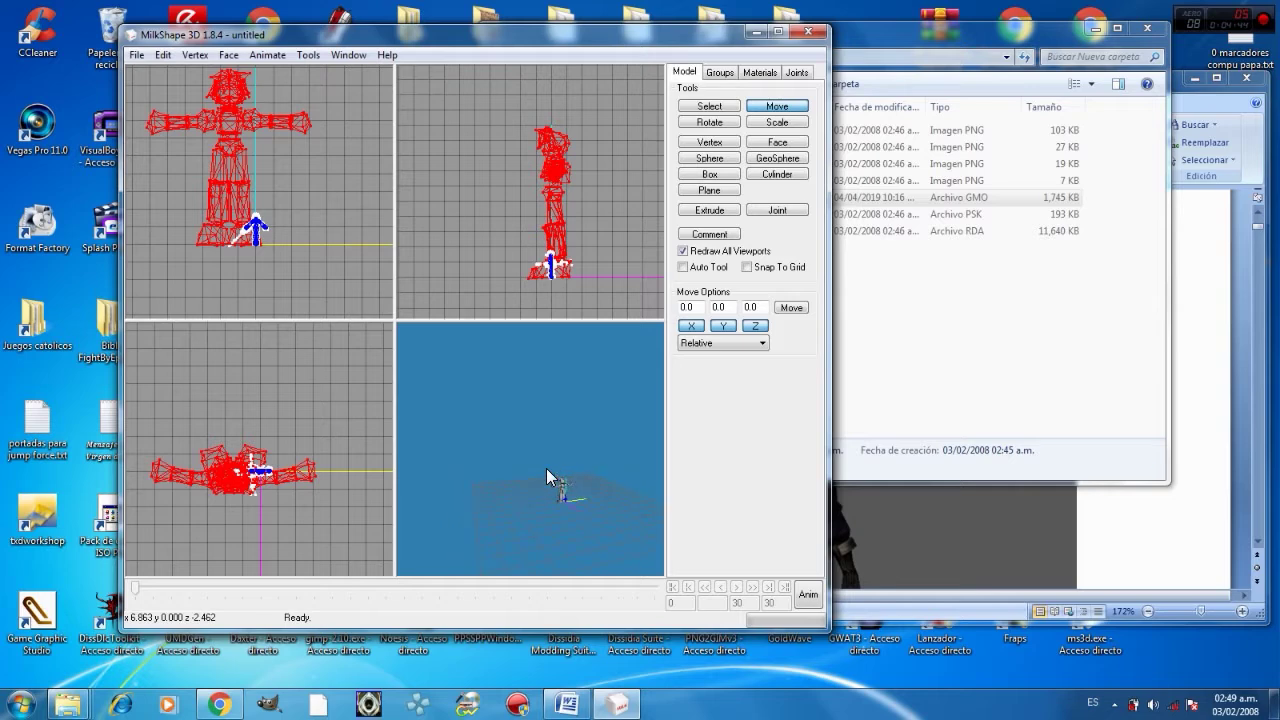
left_click_drag(557, 496, 529, 452)
scroll(522, 438, "up", 5)
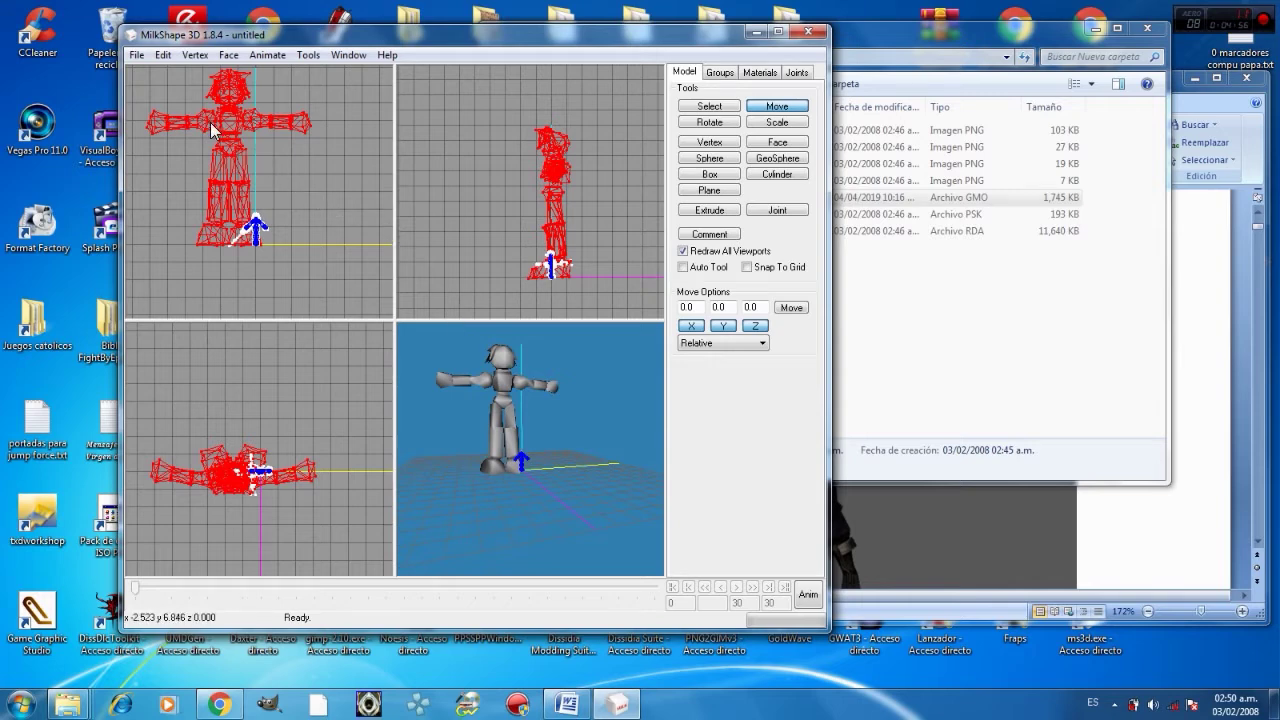
- Shrink the Megaman model uniformly once more and move it down onto the skeleton in the front view
left_click(777, 122)
right_click_drag(337, 163, 232, 162)
left_click_drag(270, 152, 124, 638)
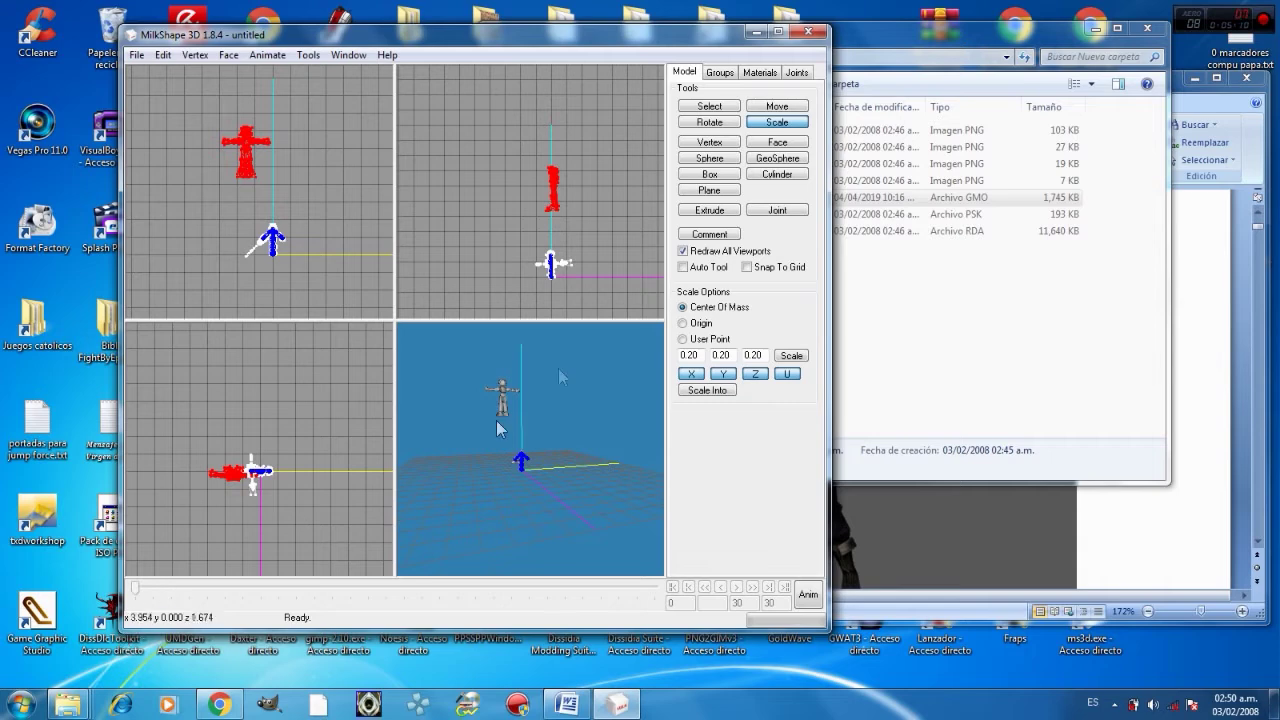
left_click(777, 106)
left_click_drag(252, 168, 288, 244)
- Shift the Megaman model in the top view so that it is centred sideways on the skeleton
scroll(288, 244, "up", 5)
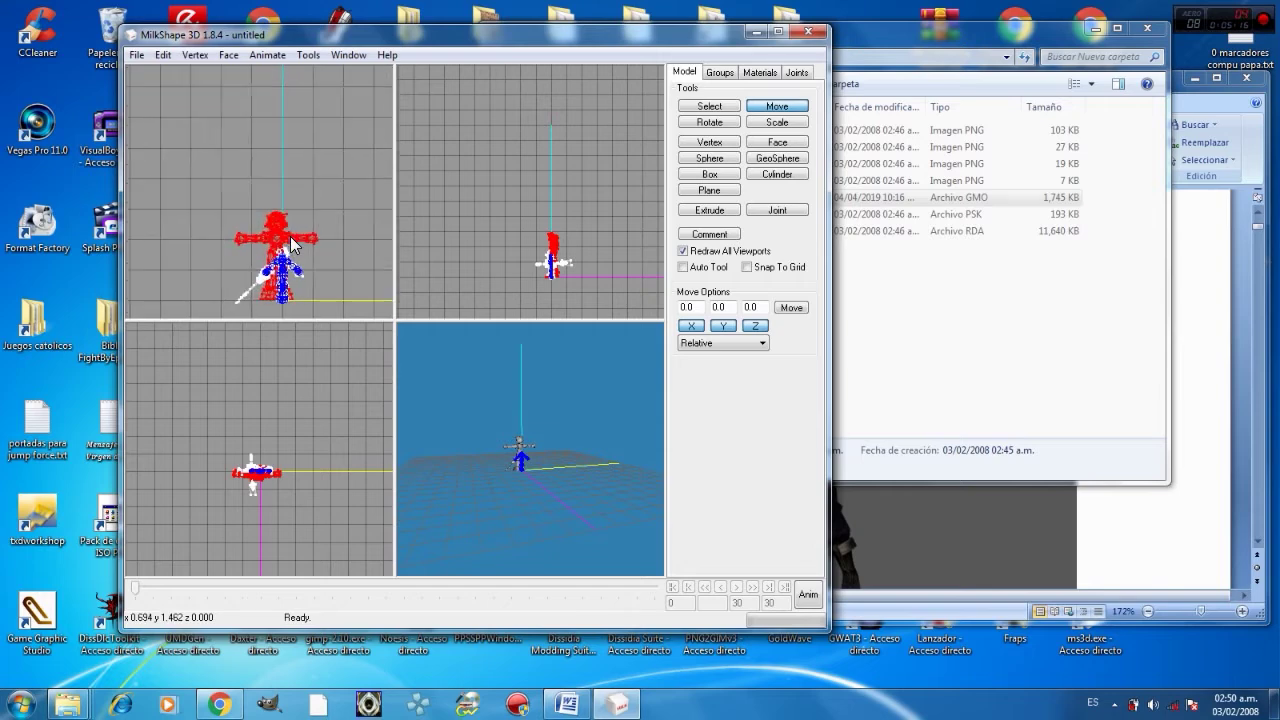
scroll(288, 240, "up", 4)
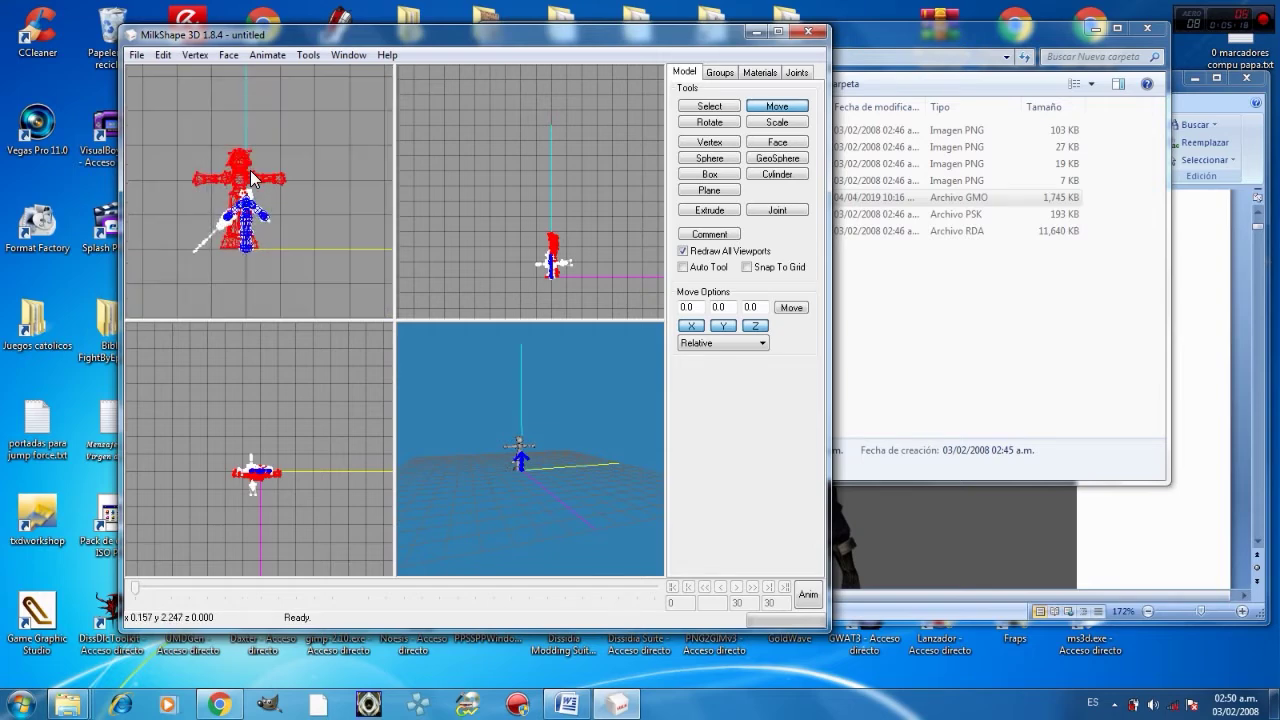
scroll(282, 194, "up", 2)
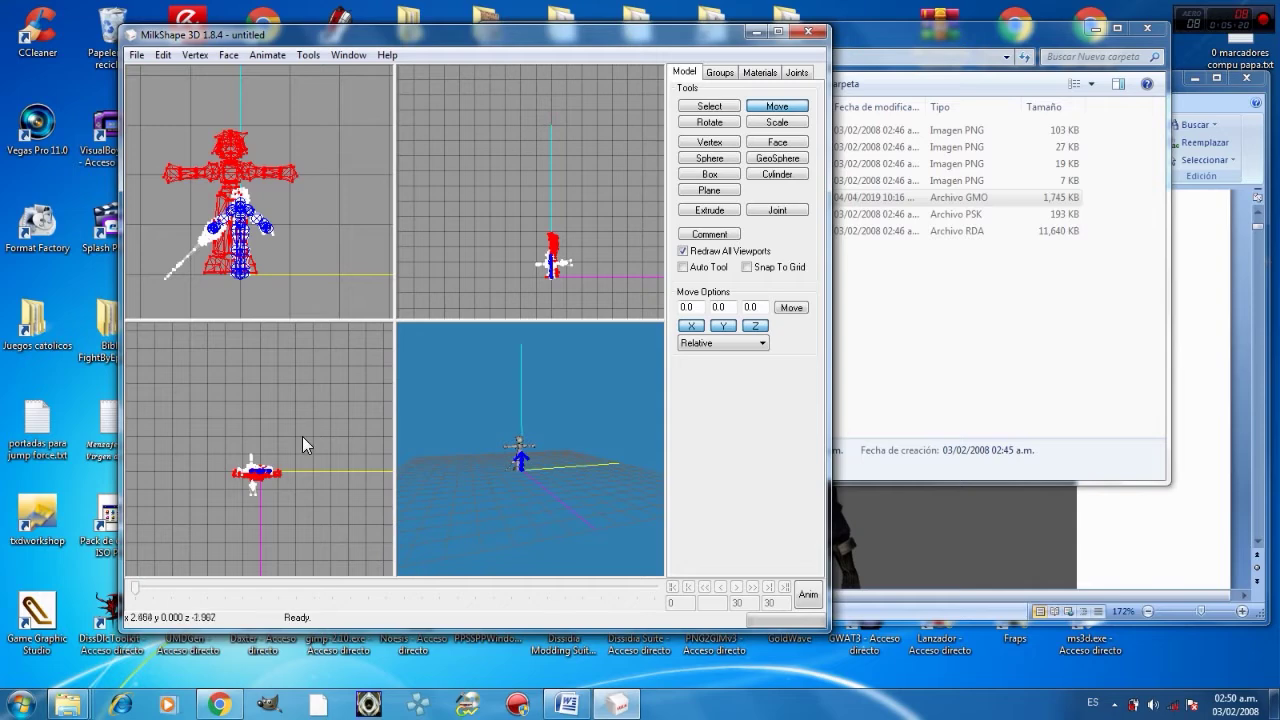
scroll(296, 420, "up", 3)
scroll(290, 394, "up", 5)
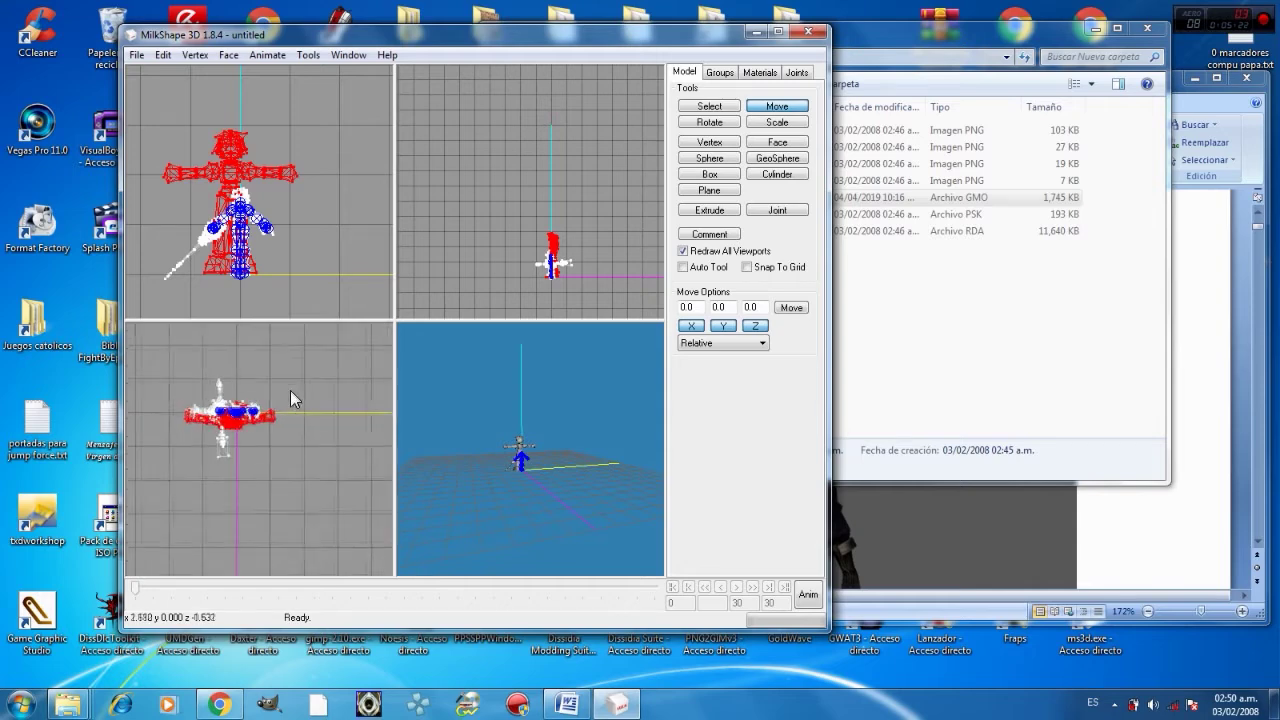
left_click_drag(286, 386, 298, 394)
- Check the Megaman model's alignment with the skeleton in the top, side and perspective views
right_click_drag(298, 394, 326, 430)
scroll(316, 410, "up", 2)
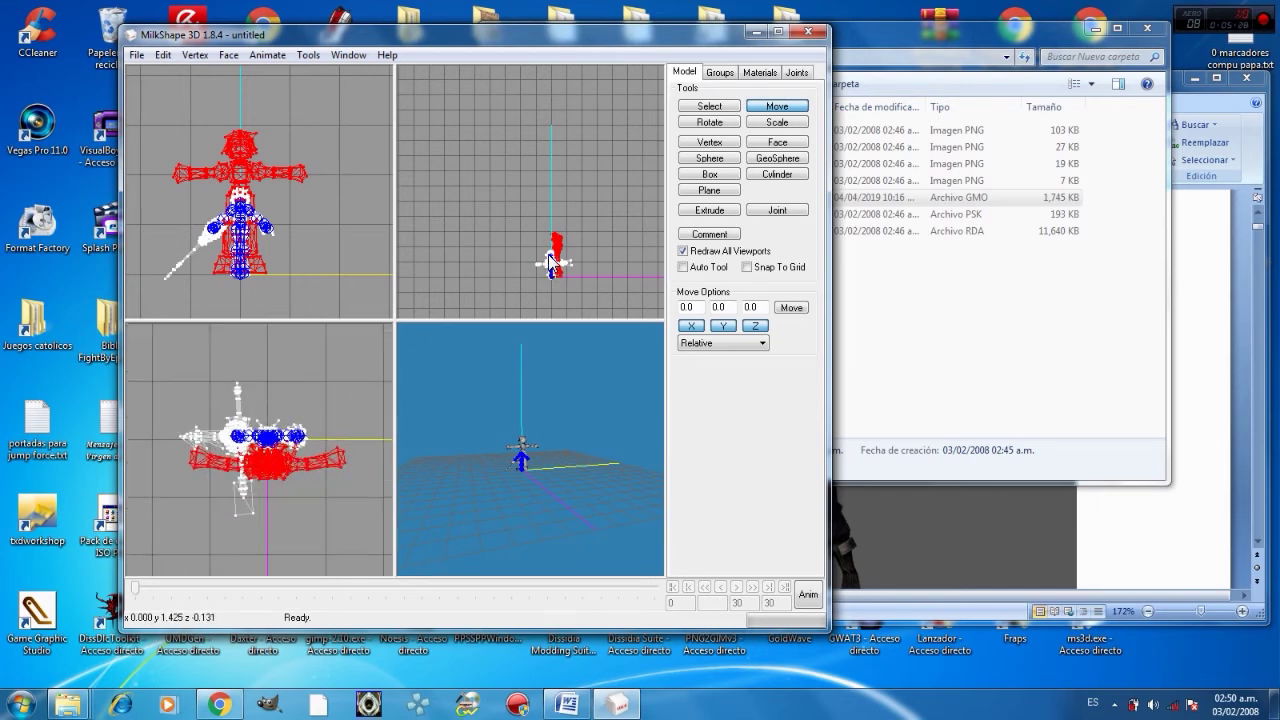
scroll(548, 258, "up", 1)
scroll(548, 254, "up", 2)
right_click_drag(542, 240, 534, 174)
scroll(534, 172, "up", 3)
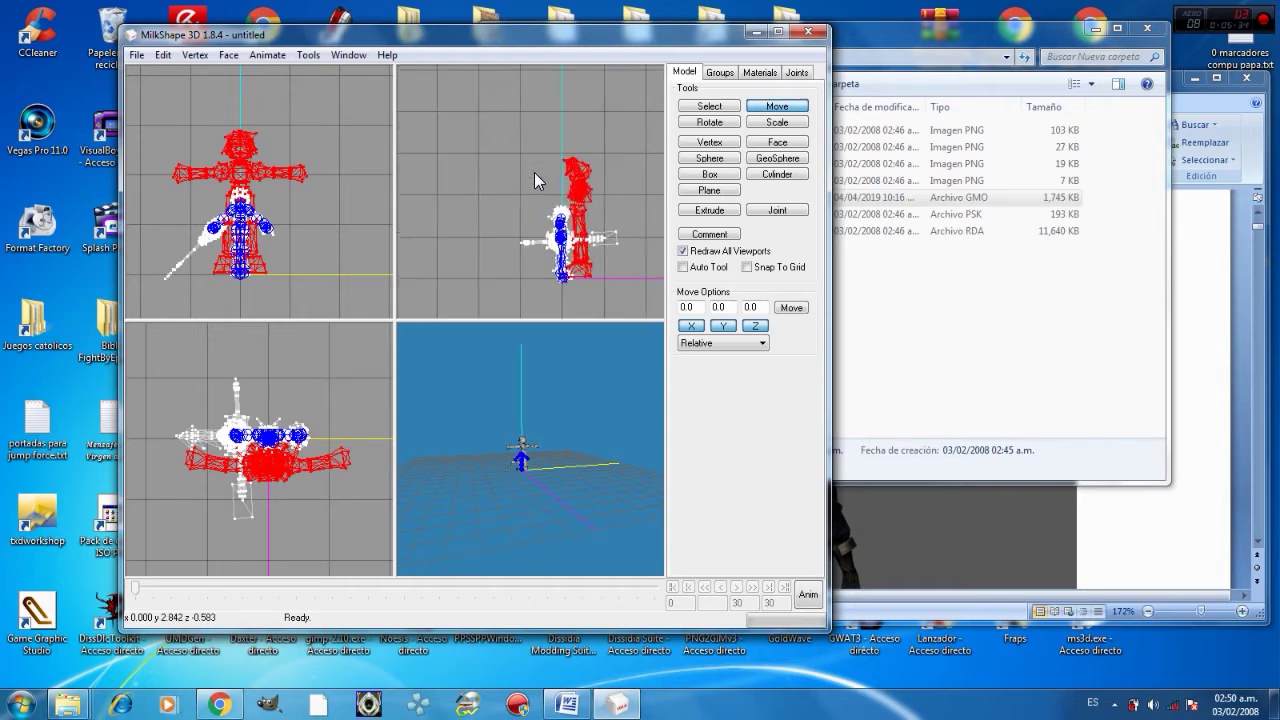
right_click_drag(522, 186, 514, 168)
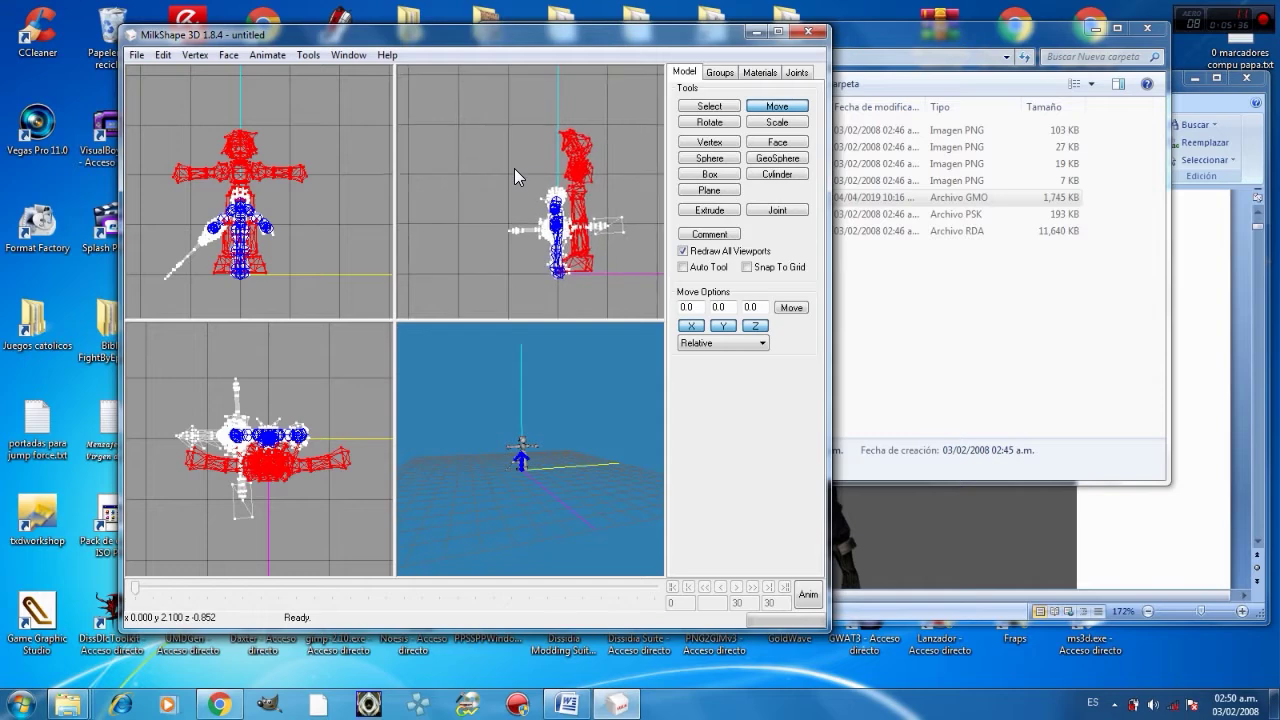
scroll(526, 430, "up", 5)
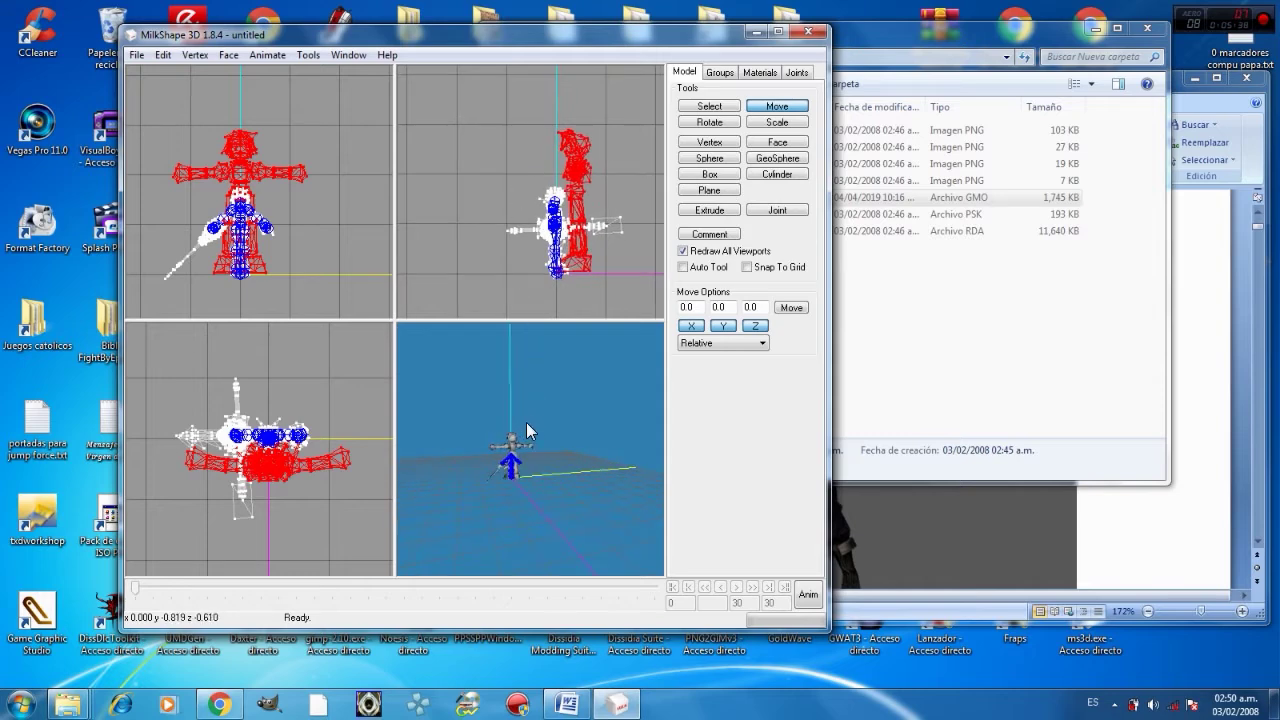
scroll(526, 423, "down", 5)
left_click_drag(524, 422, 570, 418)
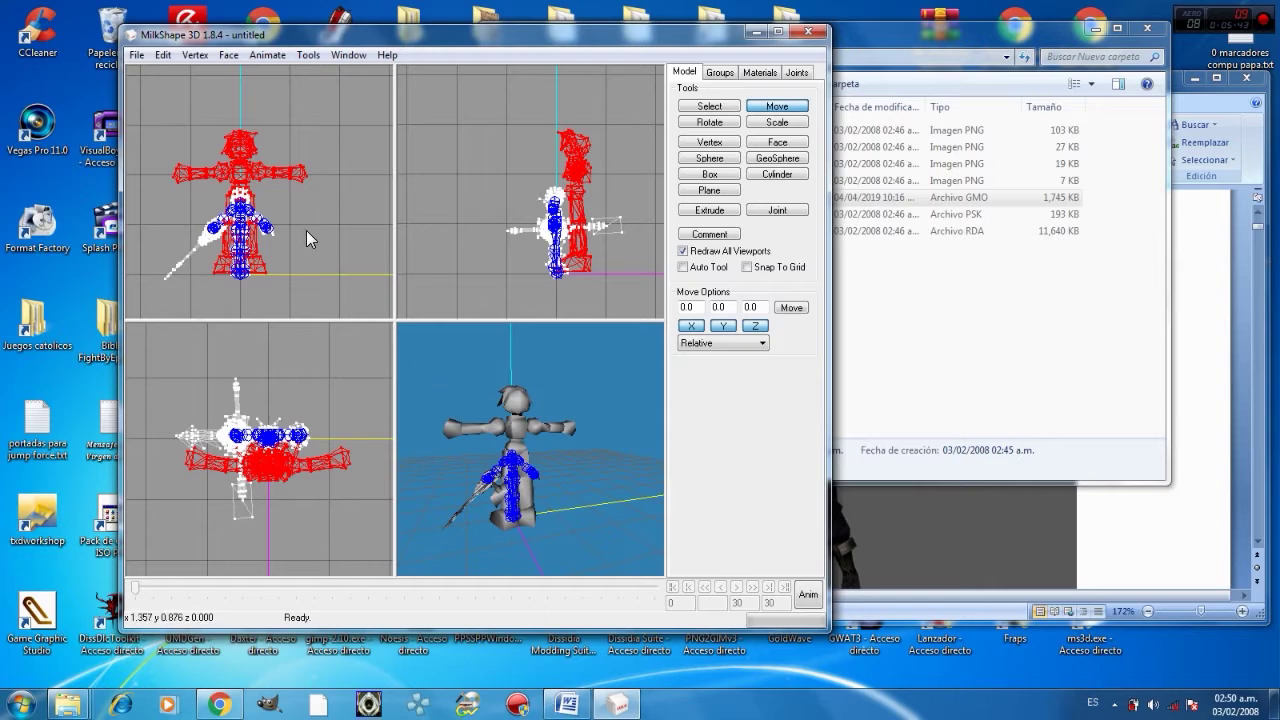
- Raise the Megaman model in the side view and shrink it uniformly about its centre of mass in the front view
right_click_drag(306, 230, 330, 226)
scroll(332, 226, "up", 3)
scroll(332, 226, "up", 3)
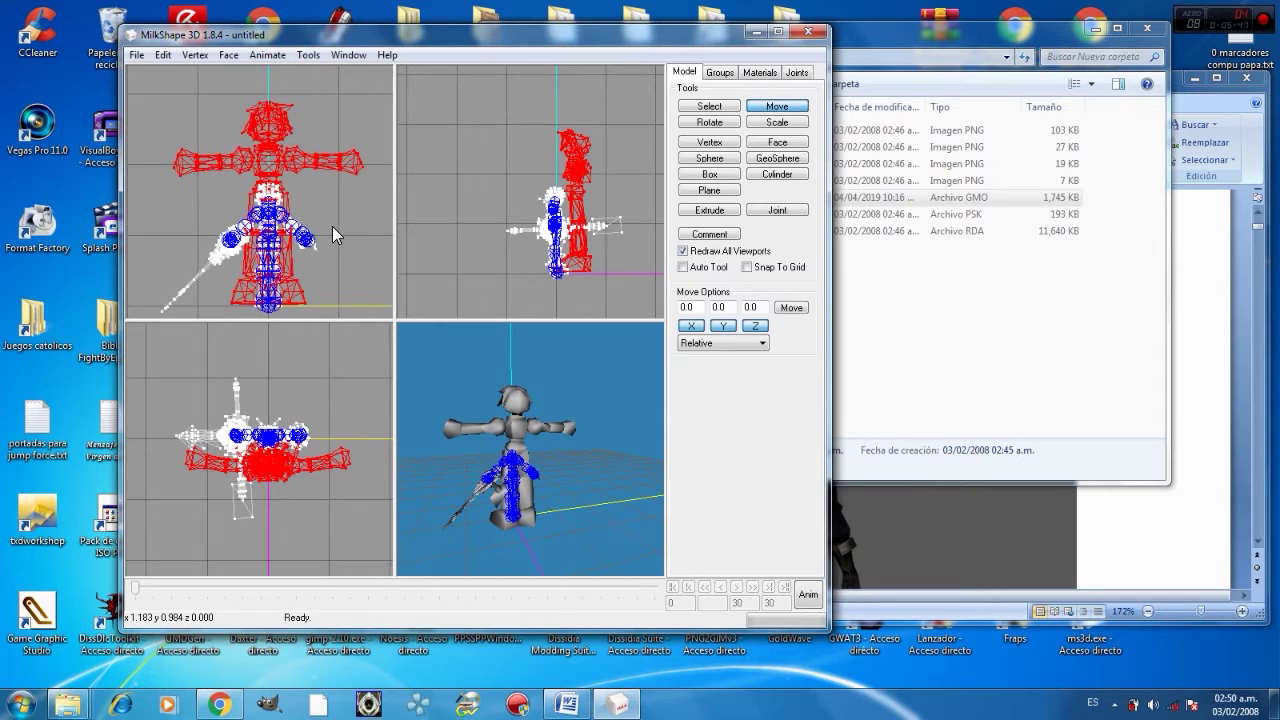
right_click_drag(484, 236, 460, 254)
scroll(460, 254, "up", 4)
left_click_drag(460, 254, 458, 203)
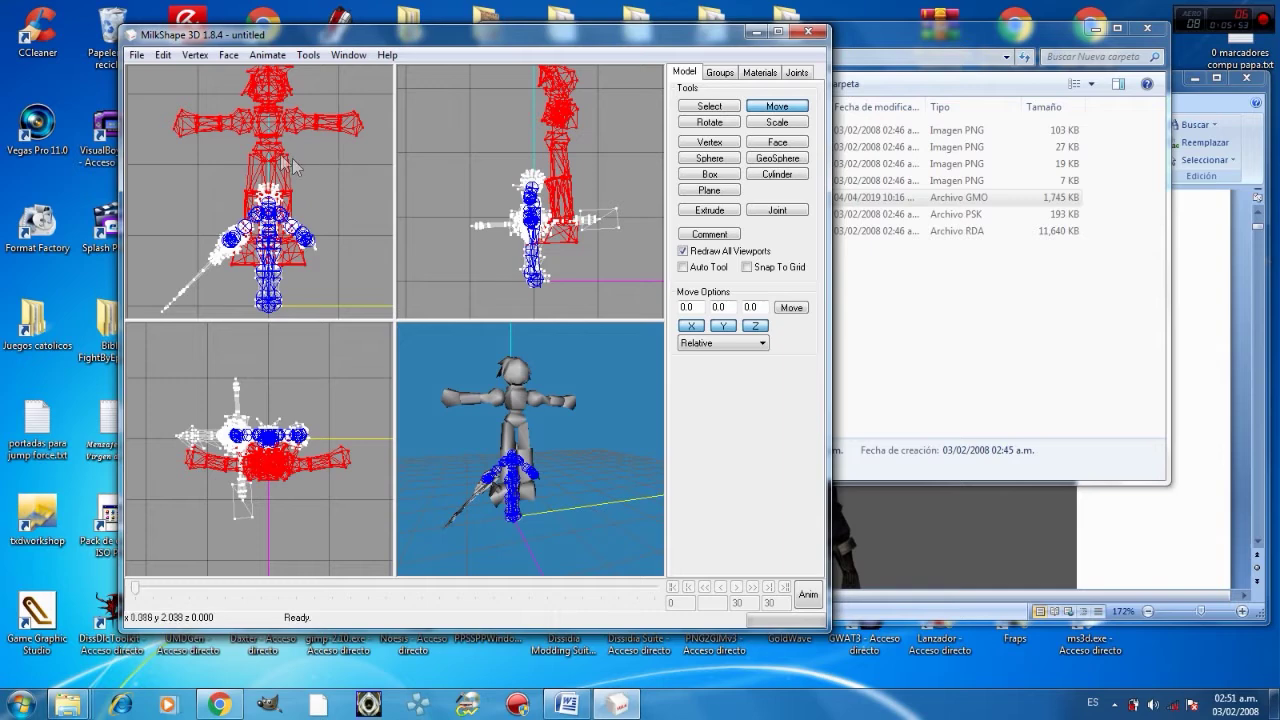
left_click(754, 124)
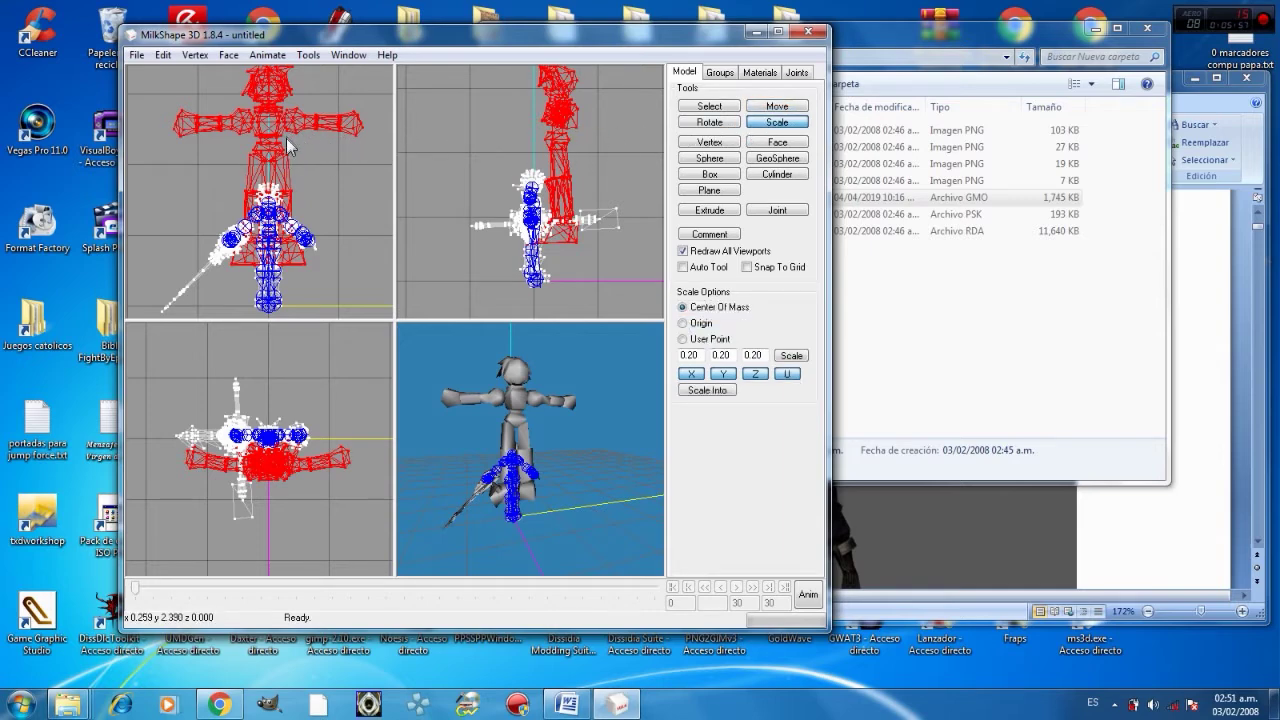
left_click_drag(265, 145, 295, 137)
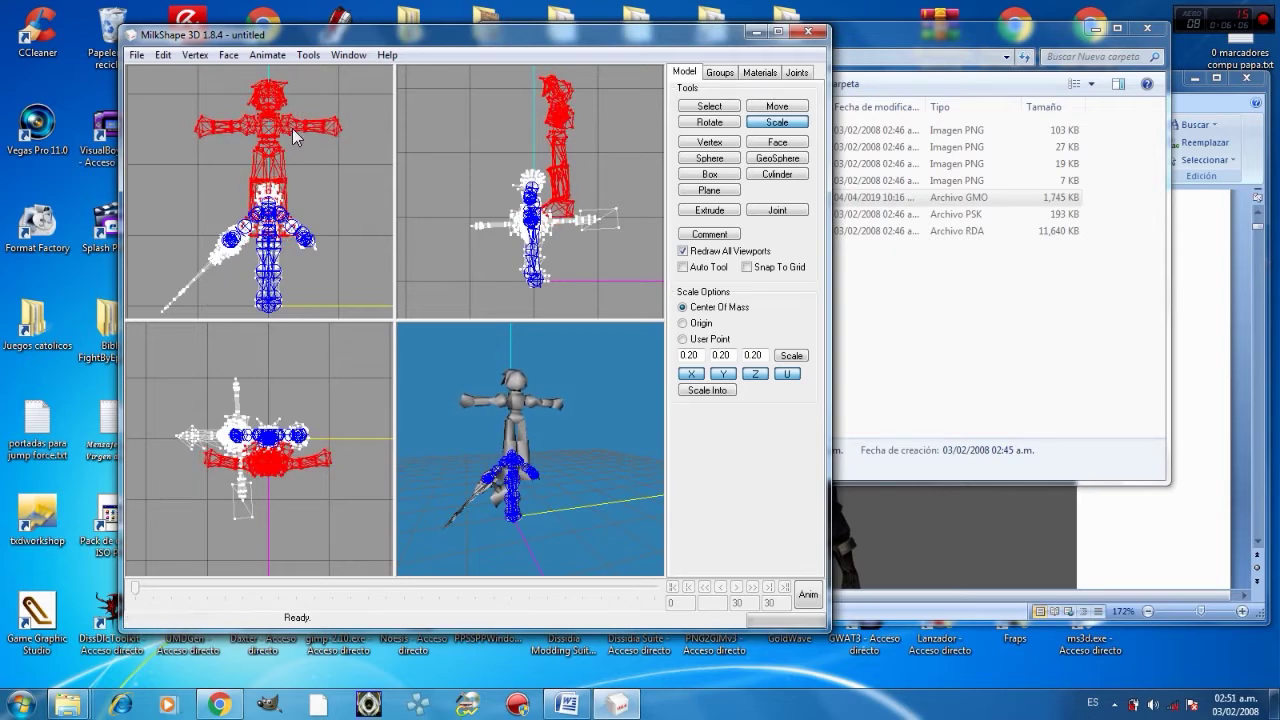
- Move the Megaman model down onto the skeleton in the front view and shrink it uniformly a bit more
left_click(777, 106)
left_click_drag(286, 124, 277, 197)
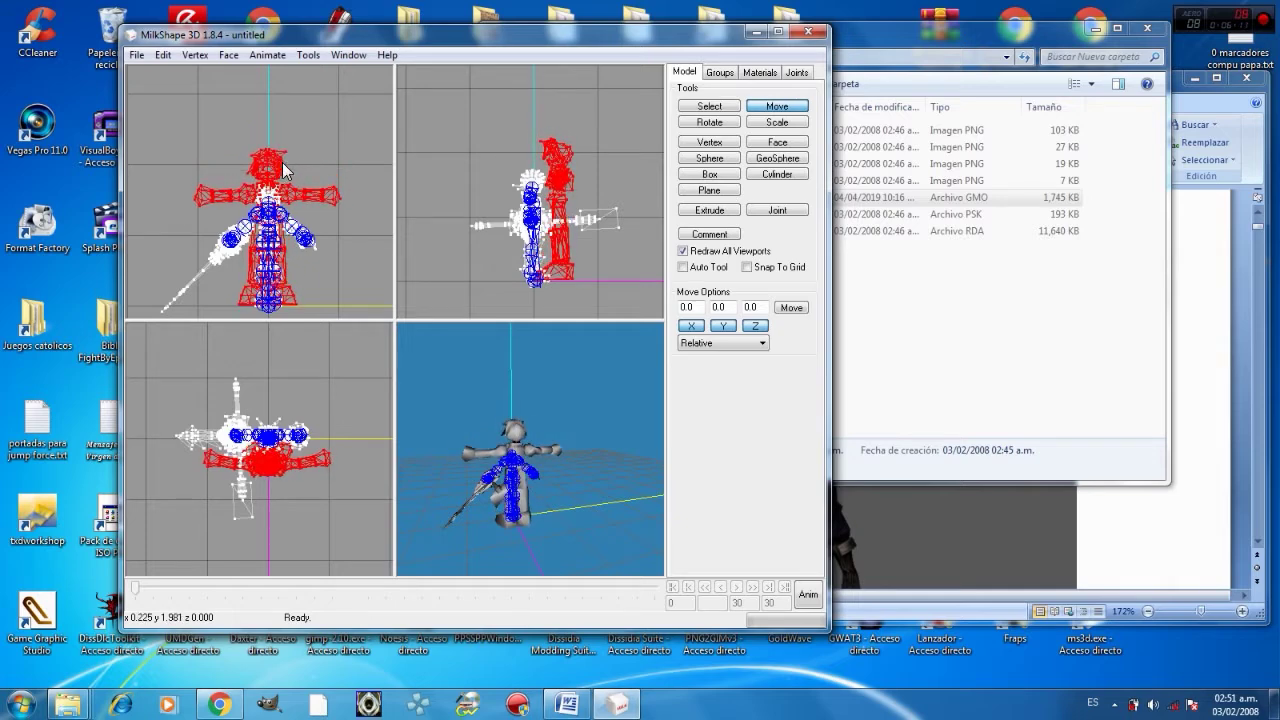
left_click(762, 124)
left_click_drag(268, 238, 334, 110)
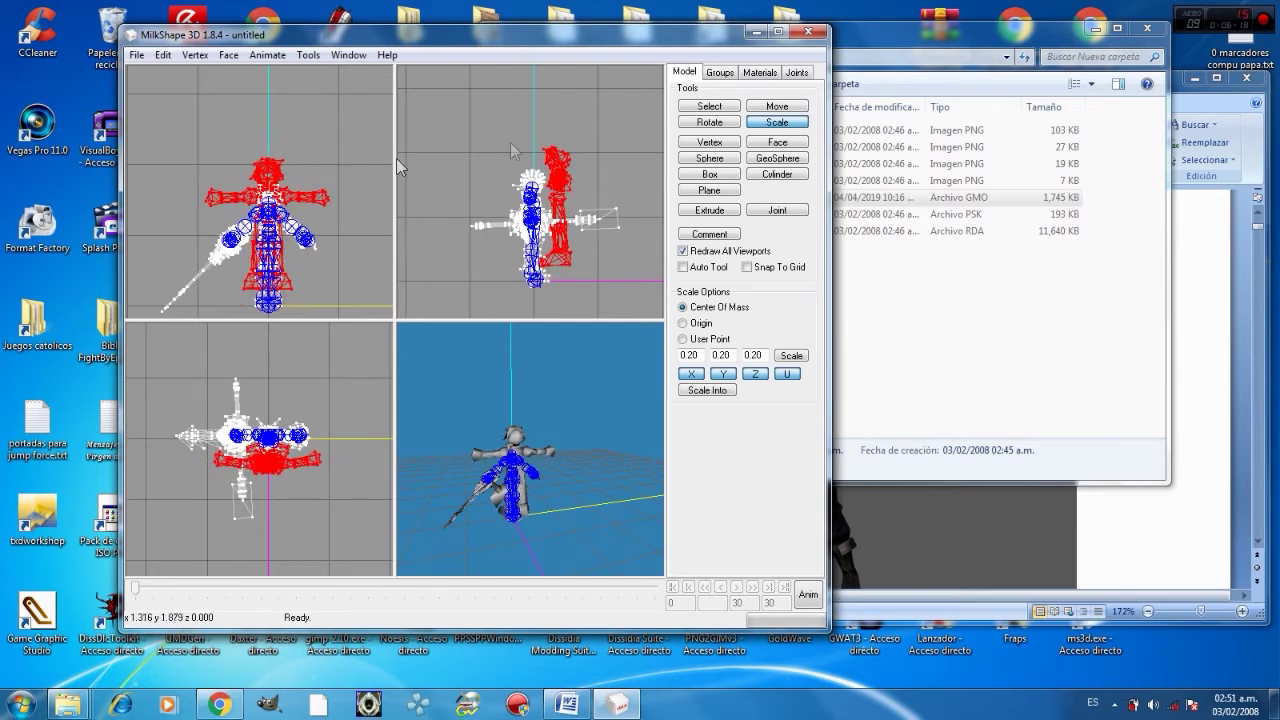
- Lower the Megaman model to the skeleton's feet in the front view, and shift it in the side view onto the skeleton
left_click(777, 122)
left_click(777, 106)
left_click_drag(272, 190, 270, 206)
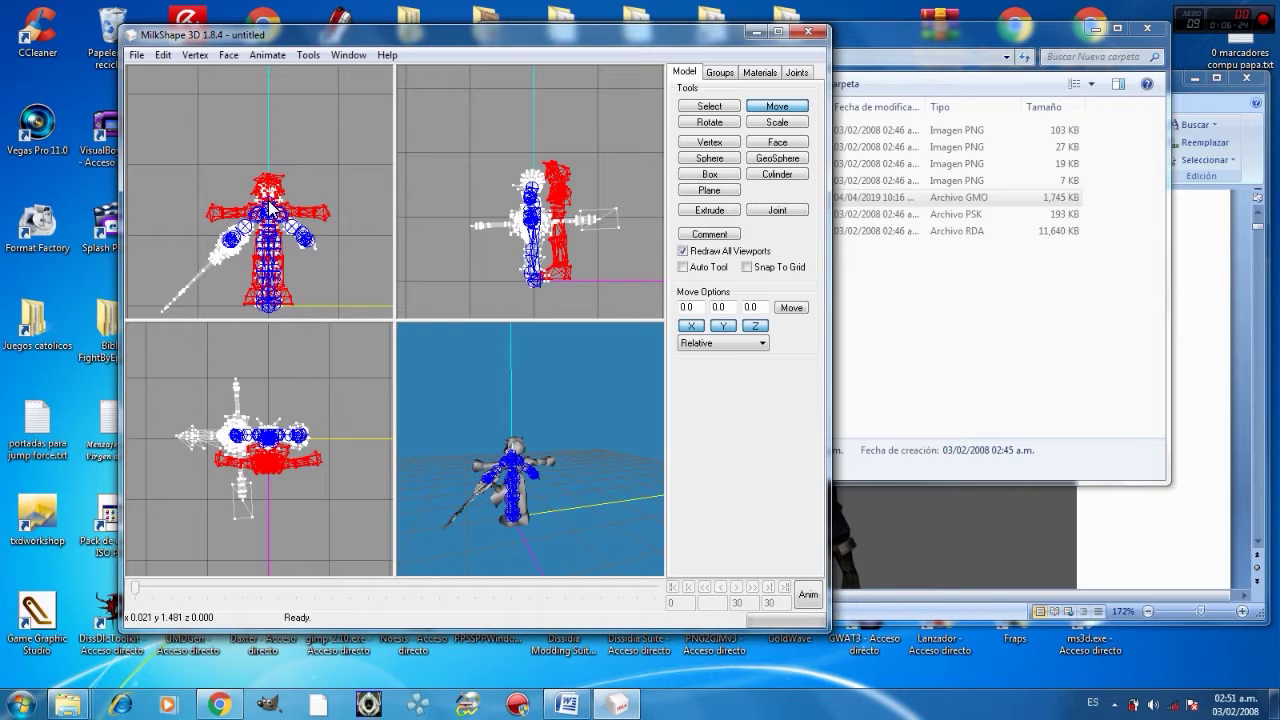
left_click_drag(269, 207, 269, 210)
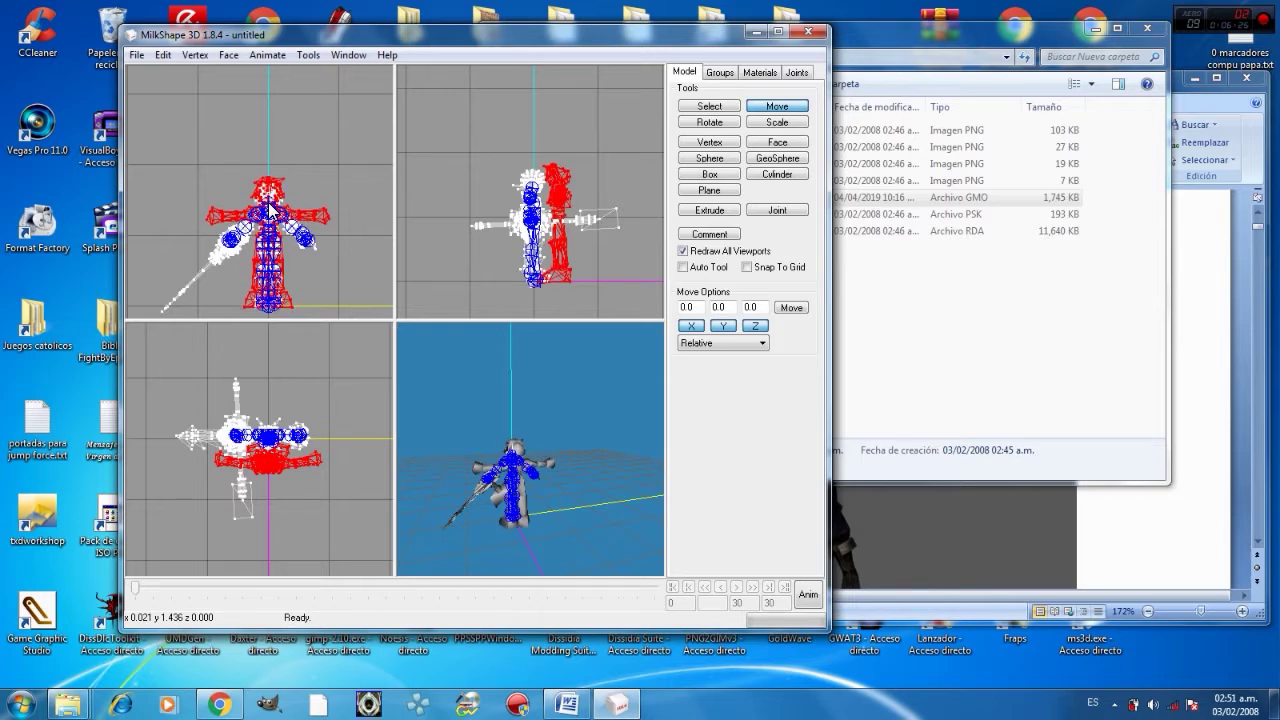
left_click(779, 123)
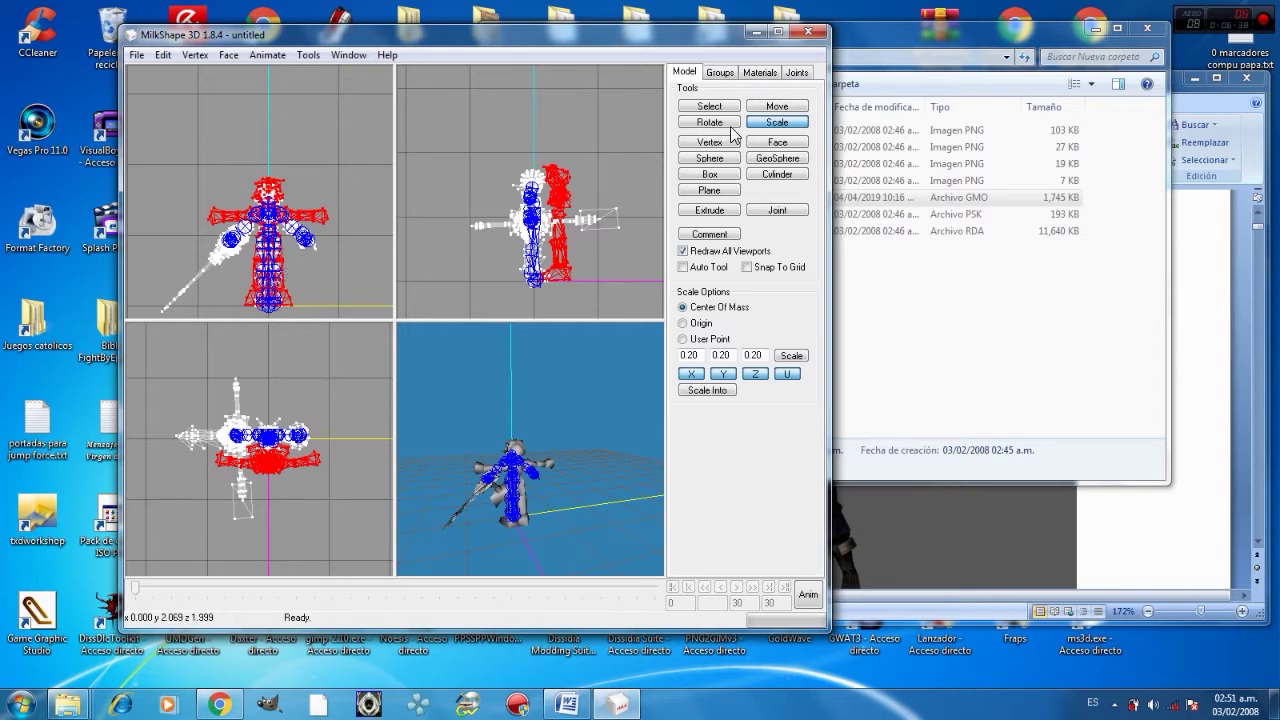
left_click(771, 106)
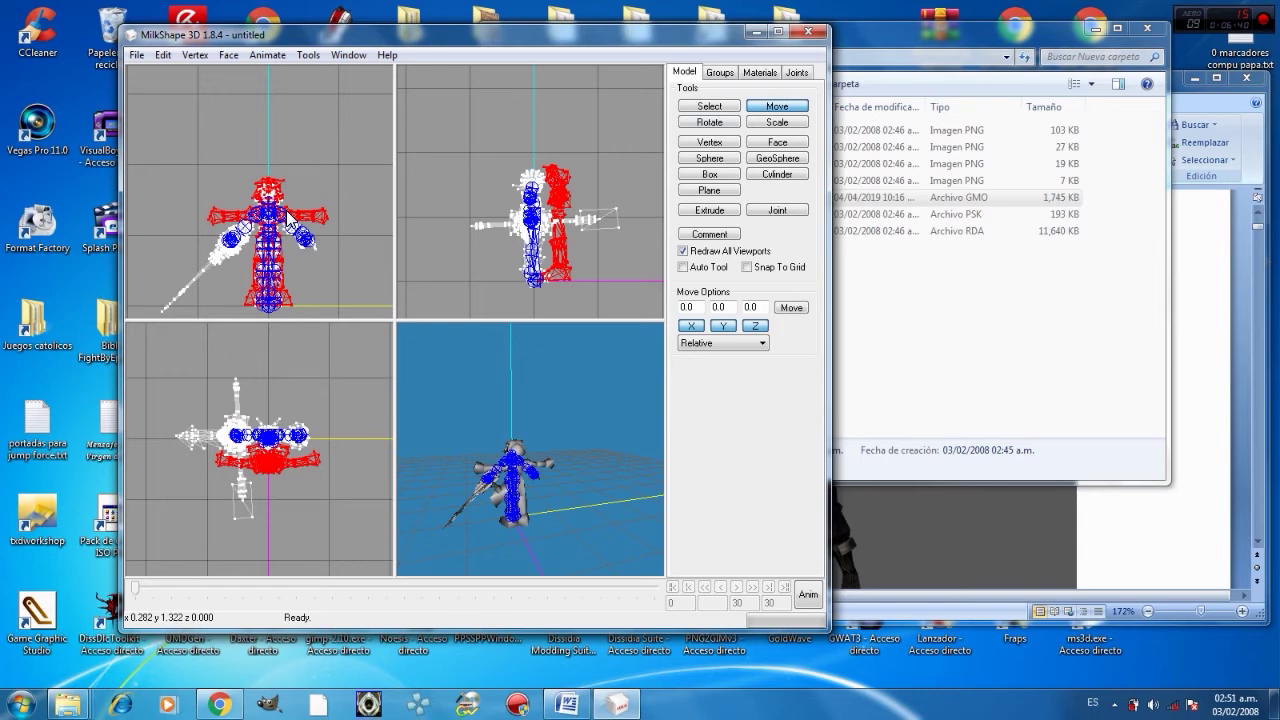
left_click_drag(290, 218, 288, 220)
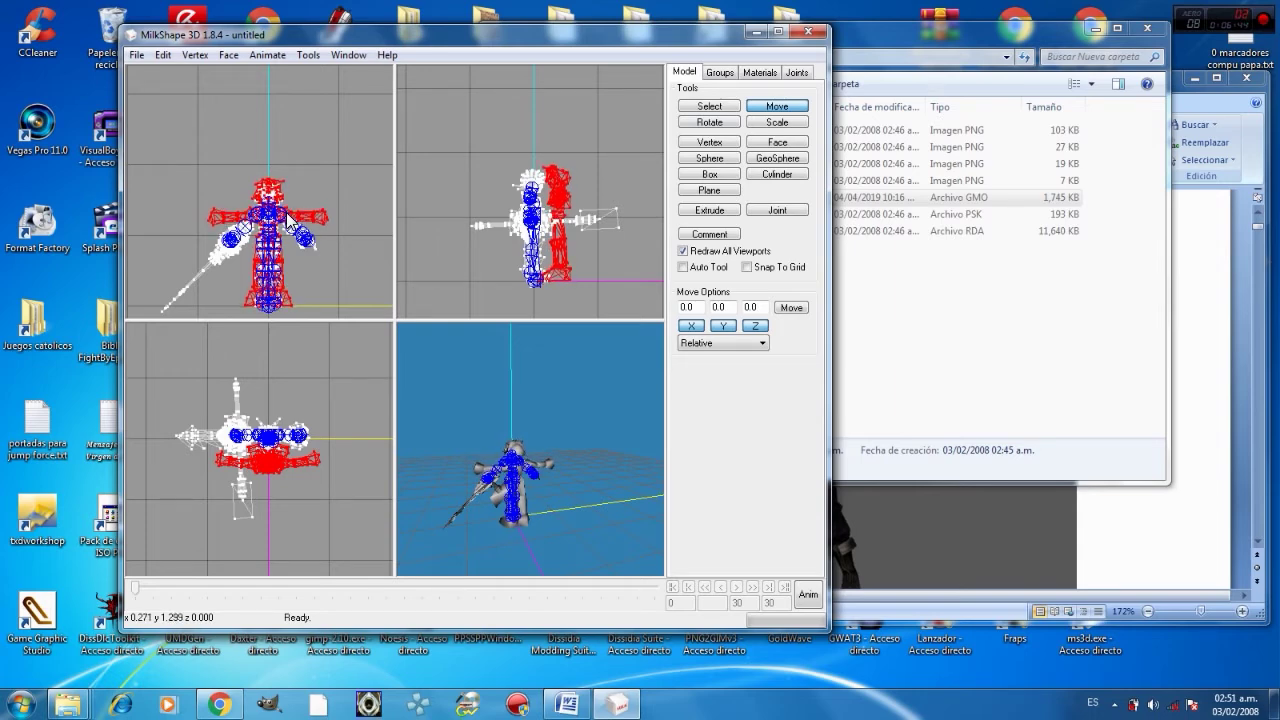
left_click_drag(562, 205, 542, 200)
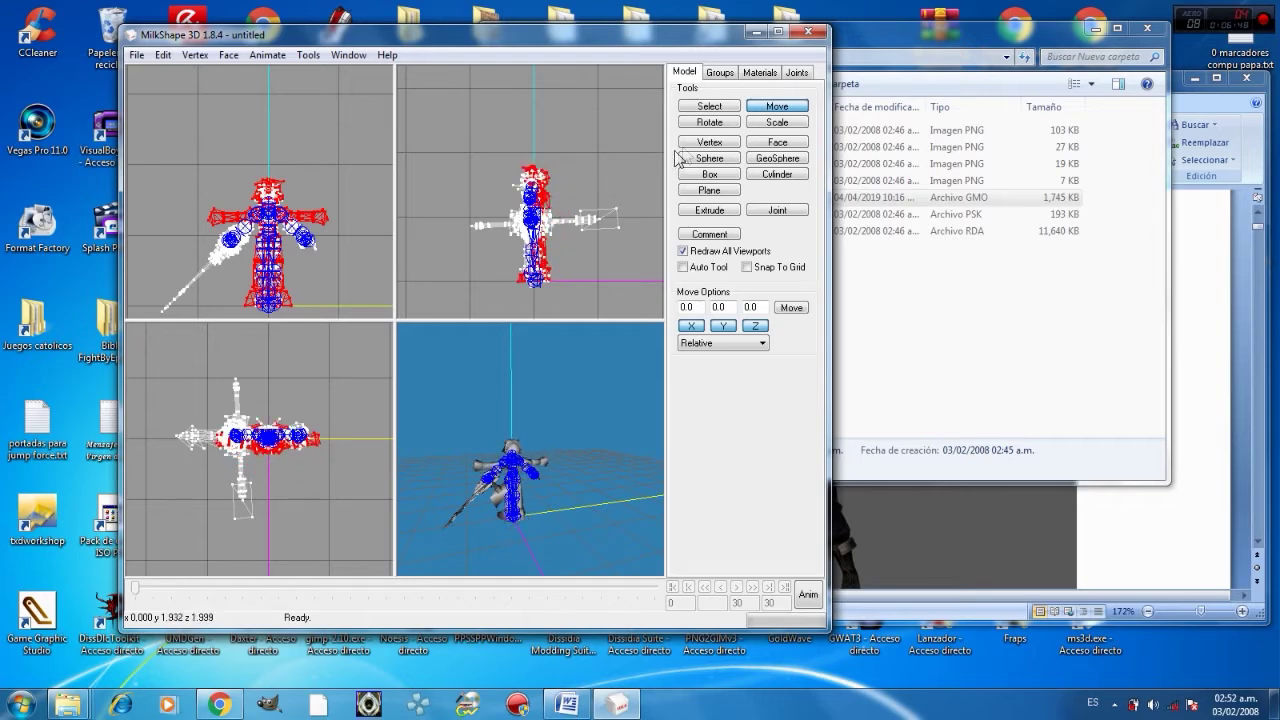
- Rotate the Megaman model half a turn about the vertical axis in the top view so that it faces the opposite way
left_click(709, 122)
left_click_drag(317, 211, 305, 213)
key("ctrl+z")
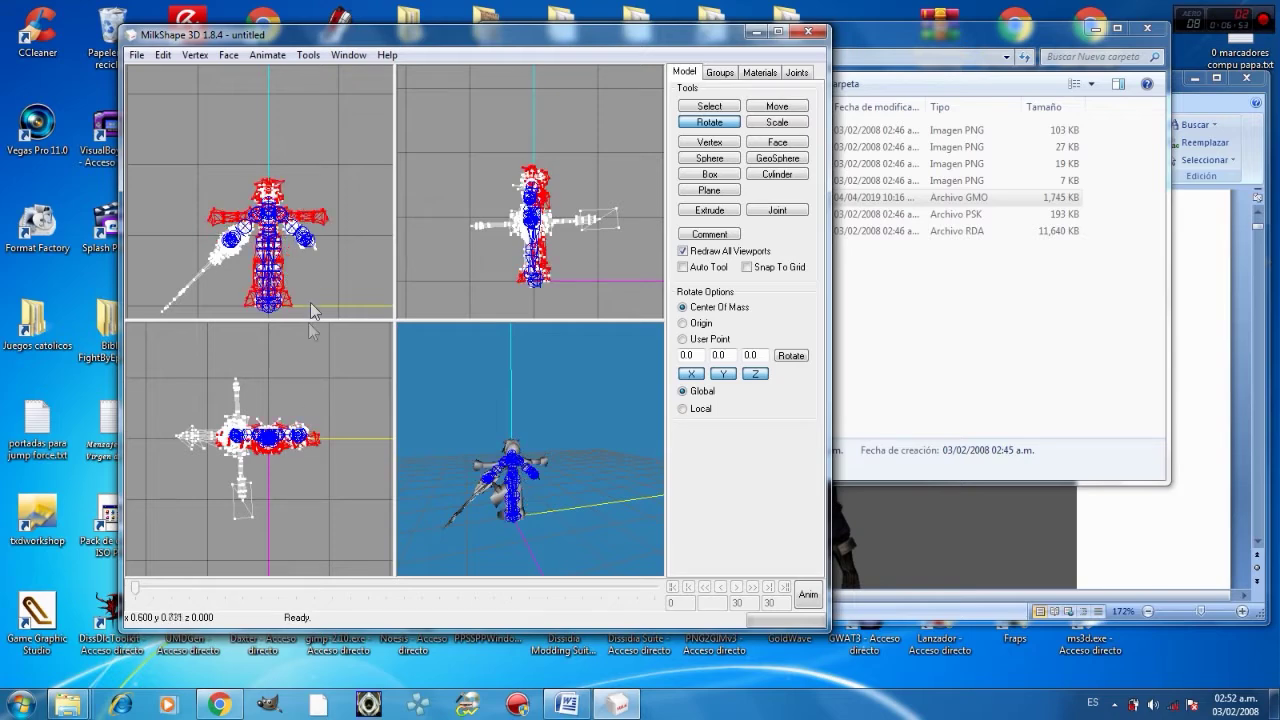
left_click_drag(306, 406, 205, 432)
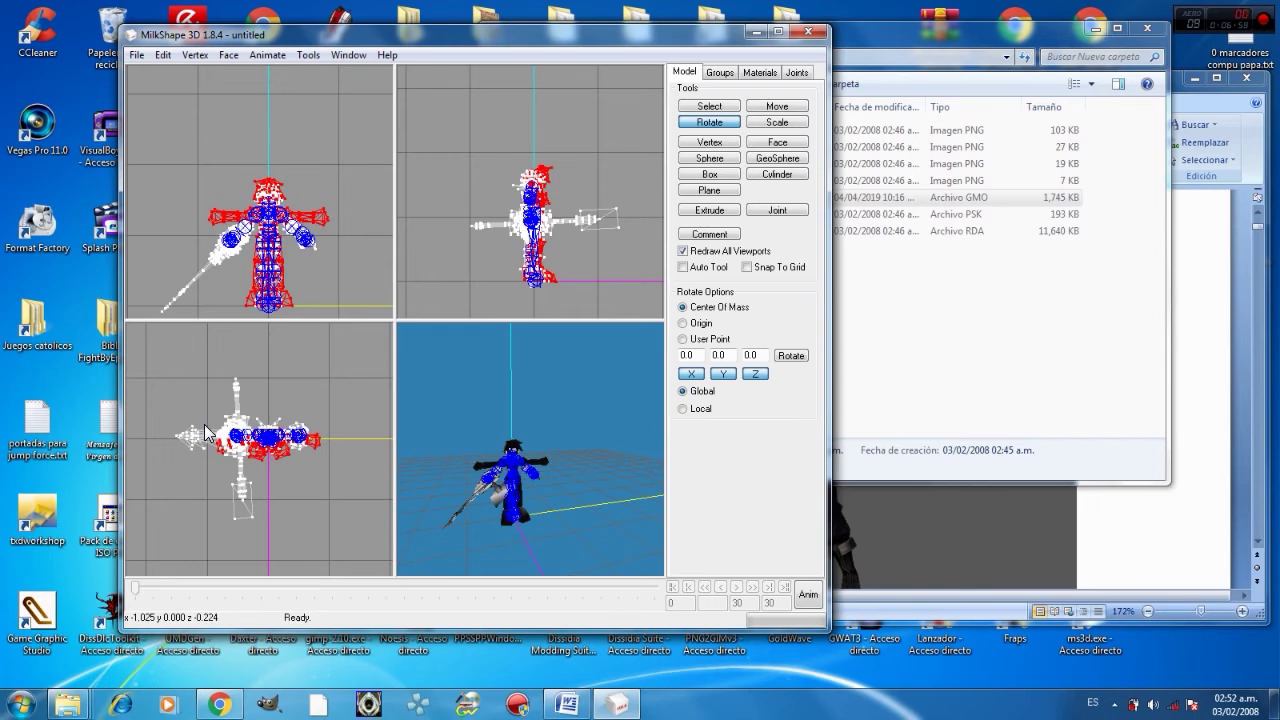
left_click_drag(205, 432, 205, 433)
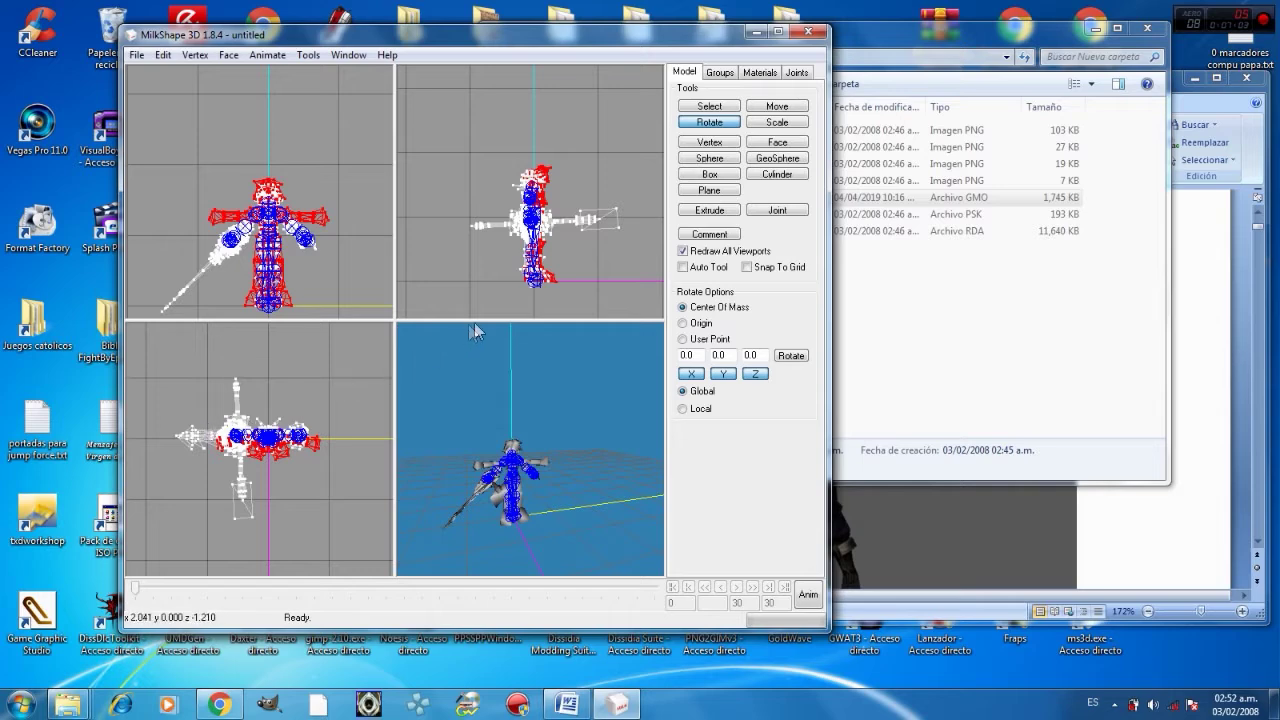
- Move the rotated Megaman model in the side view so that it is centred front to back on the skeleton
left_click_drag(540, 207, 544, 208)
left_click(776, 106)
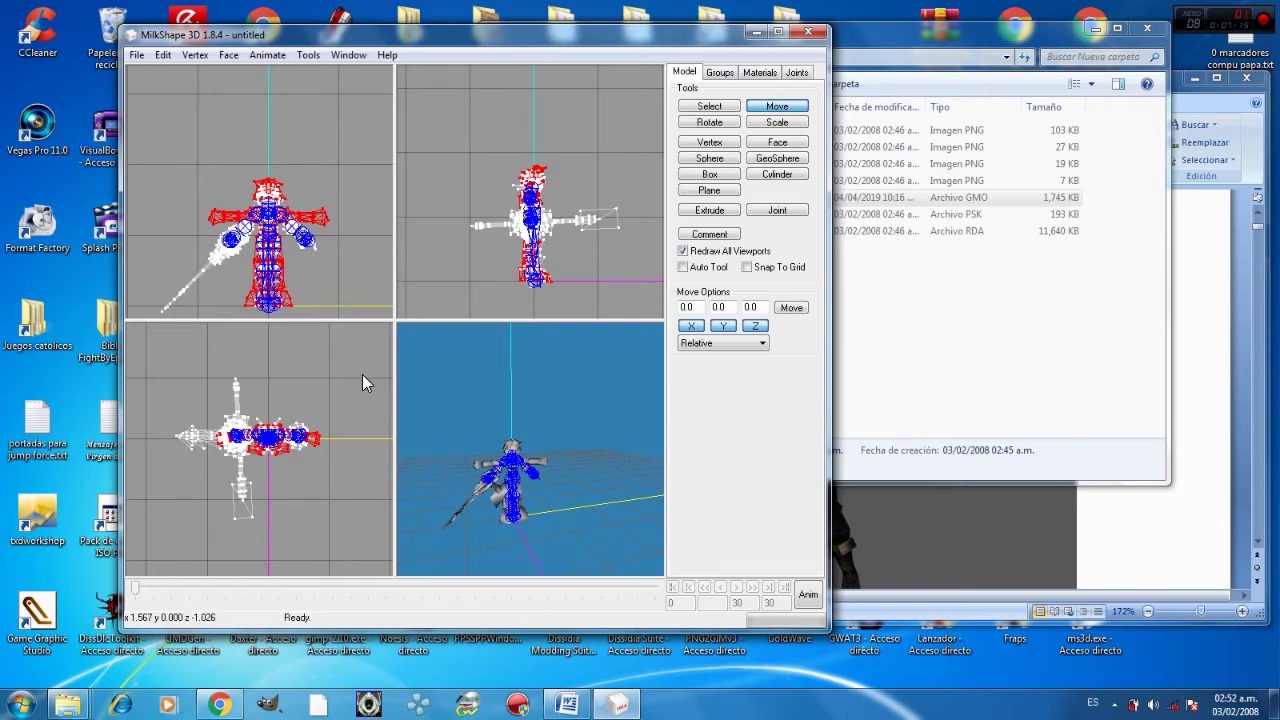
mouse_move(503, 464)
left_mouse_down()
mouse_move(750, 462)
mouse_move(496, 467)
left_mouse_up()
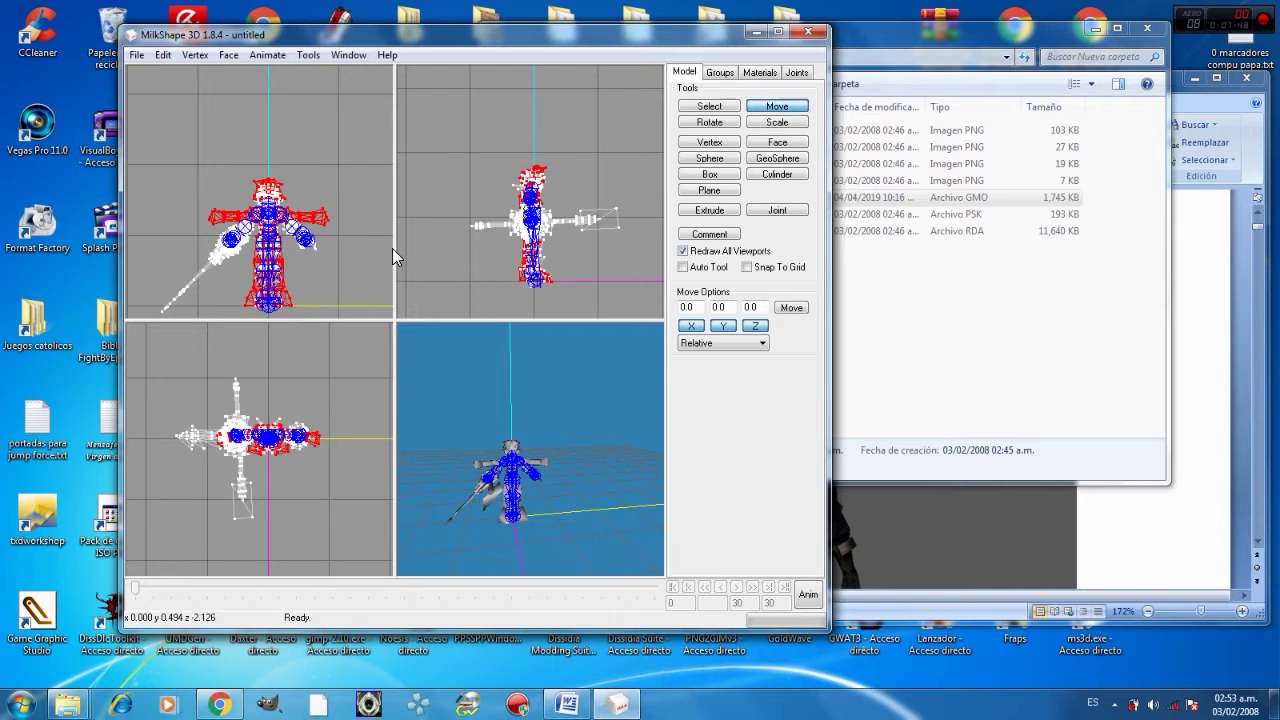
- Switch to the Word tutorial document and read its instructions on PSK import, joint size, Scale All and resetting the views
left_click(1157, 534)
scroll(1122, 490, "down", 10)
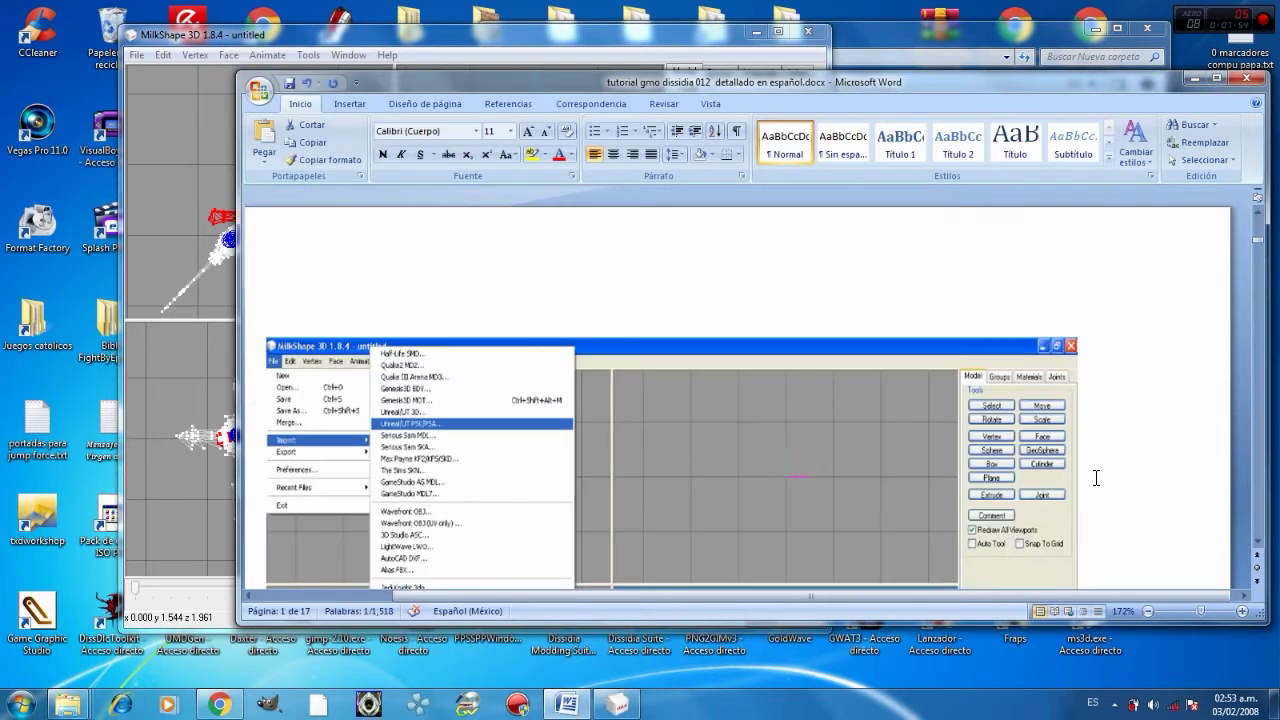
scroll(1096, 478, "down", 5)
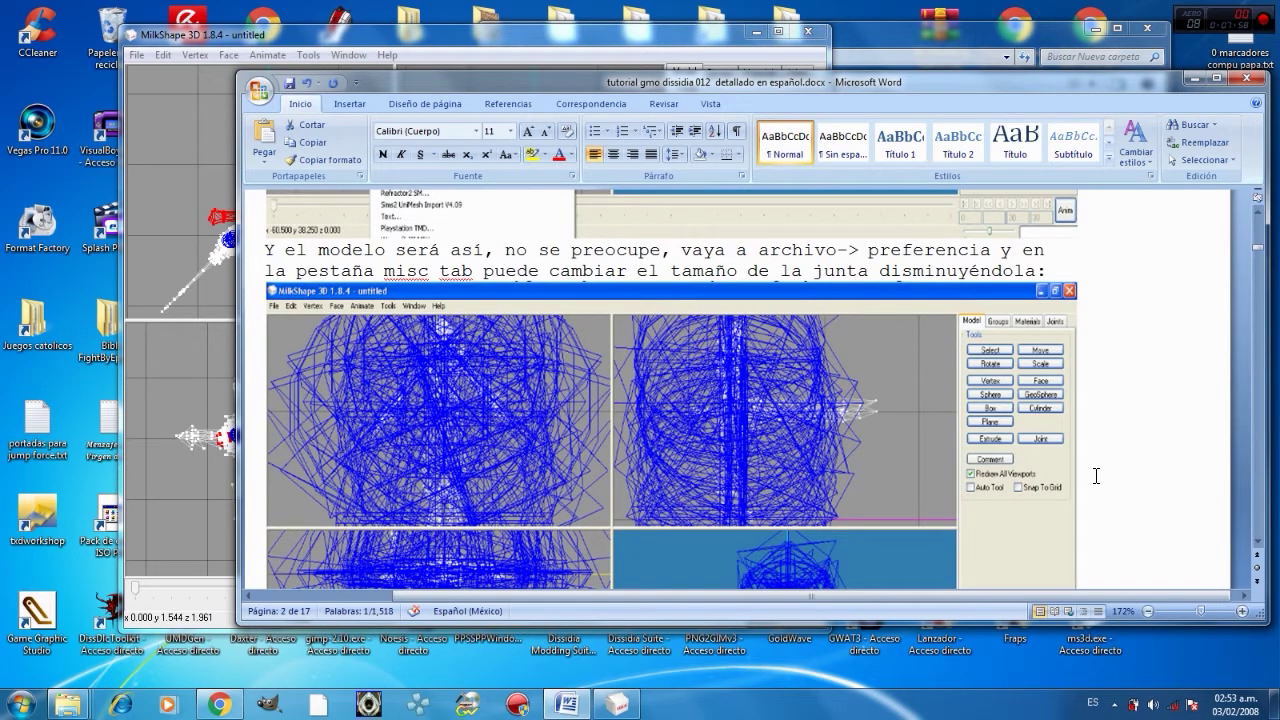
scroll(1096, 476, "down", 15)
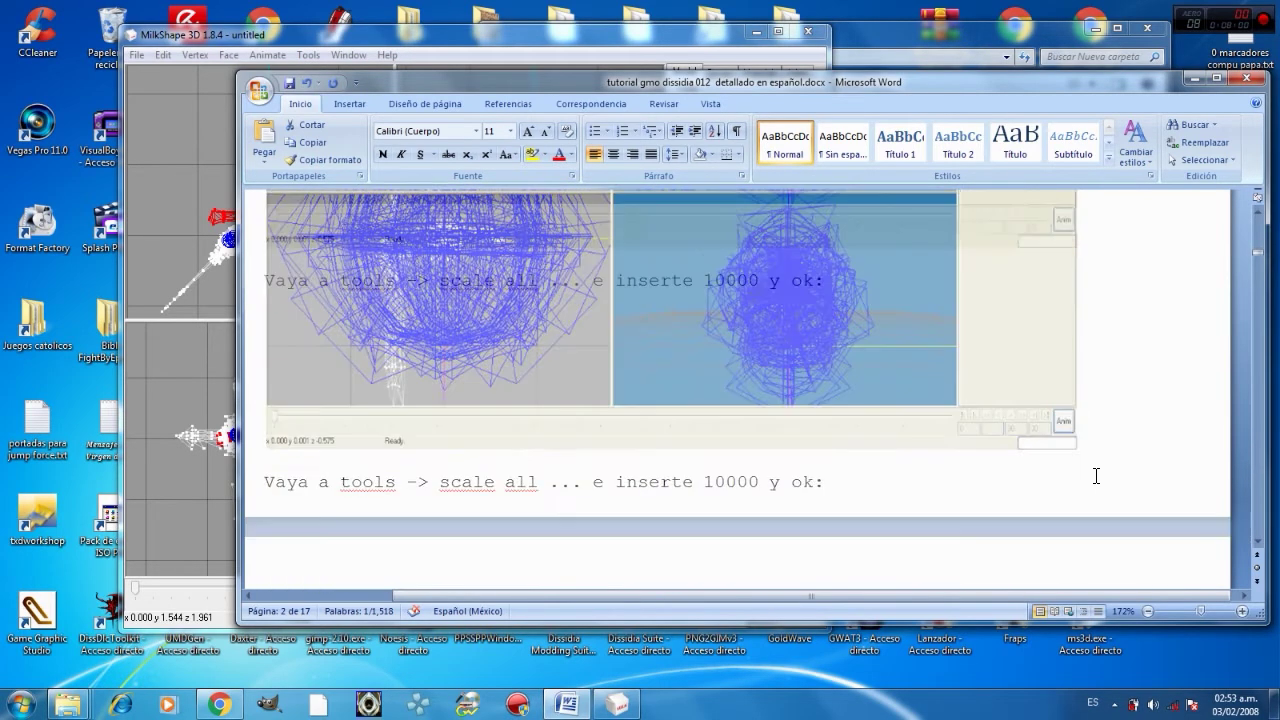
scroll(1096, 476, "down", 10)
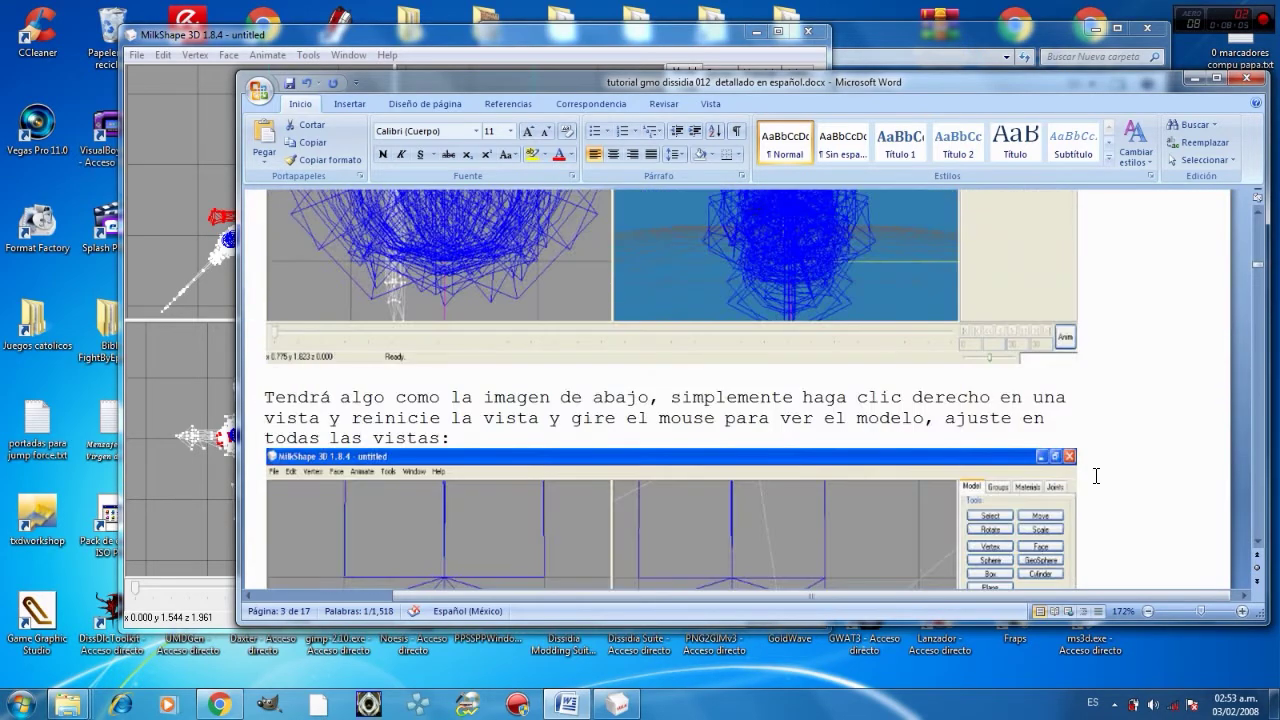
scroll(1096, 476, "down", 3)
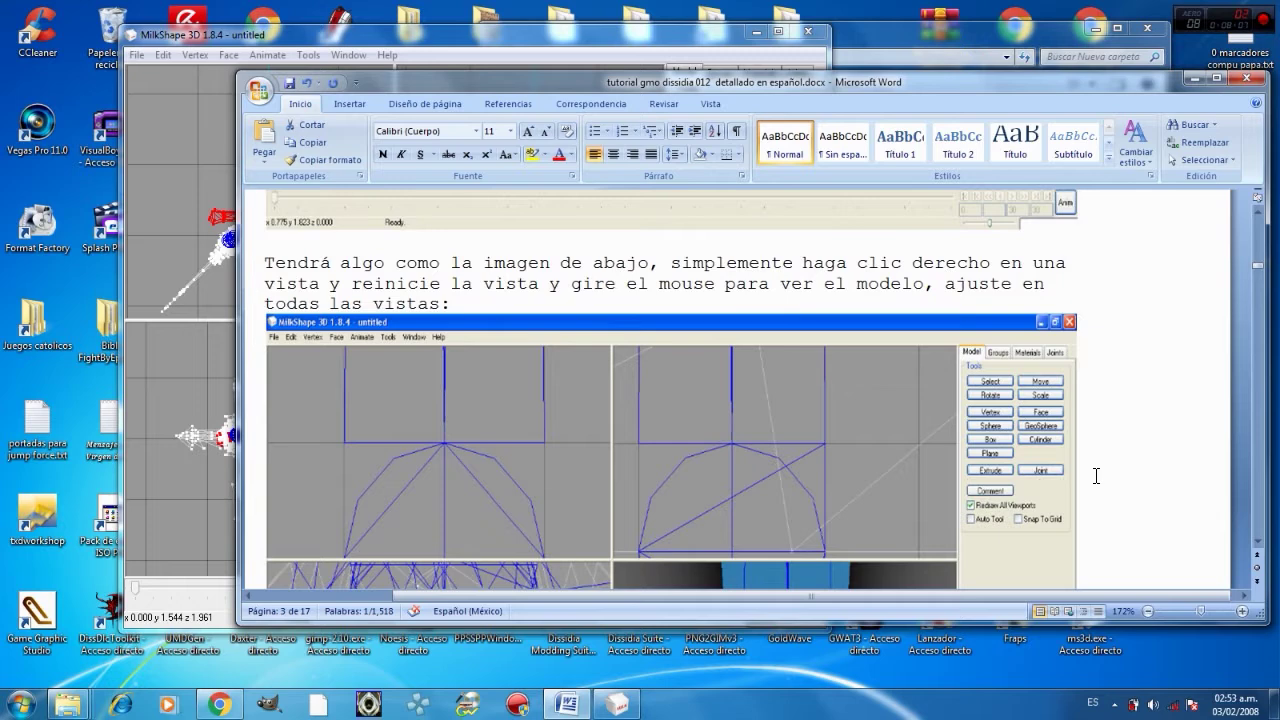
left_click(548, 38)
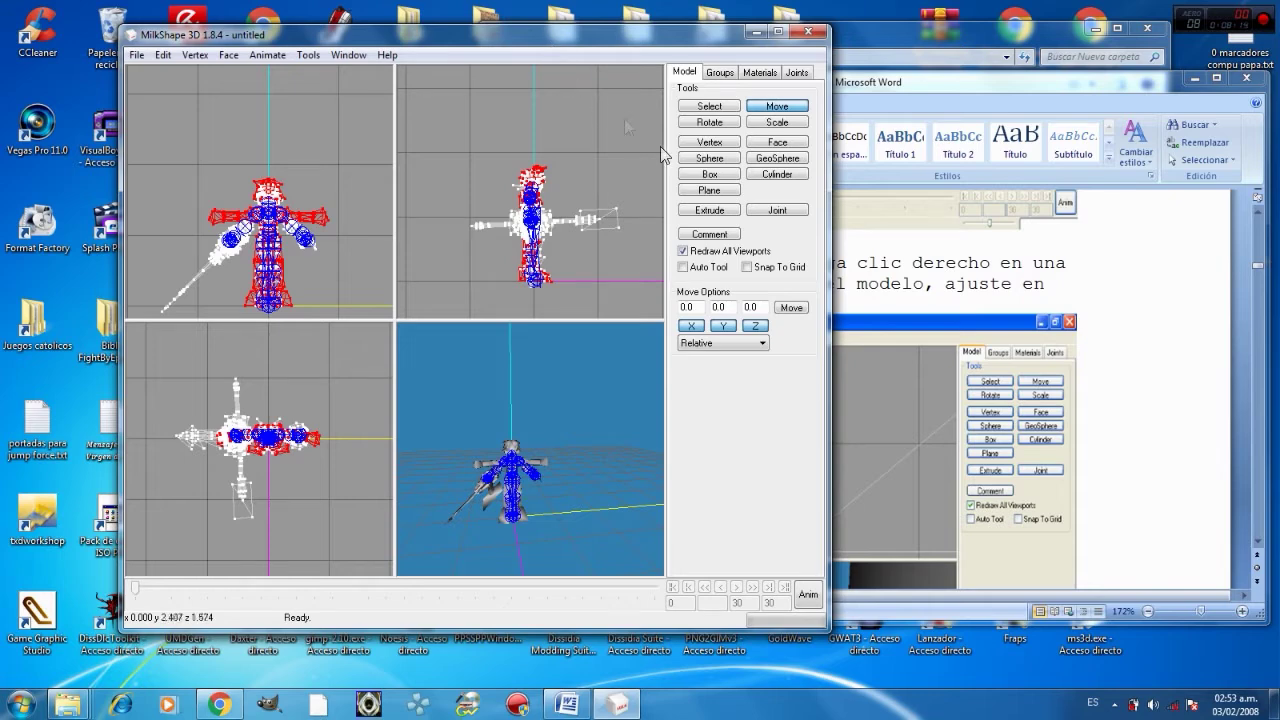
- Return to the Word tutorial and read the sections on importing the second model, selecting it and scaling it to the original's height
left_click(1118, 403)
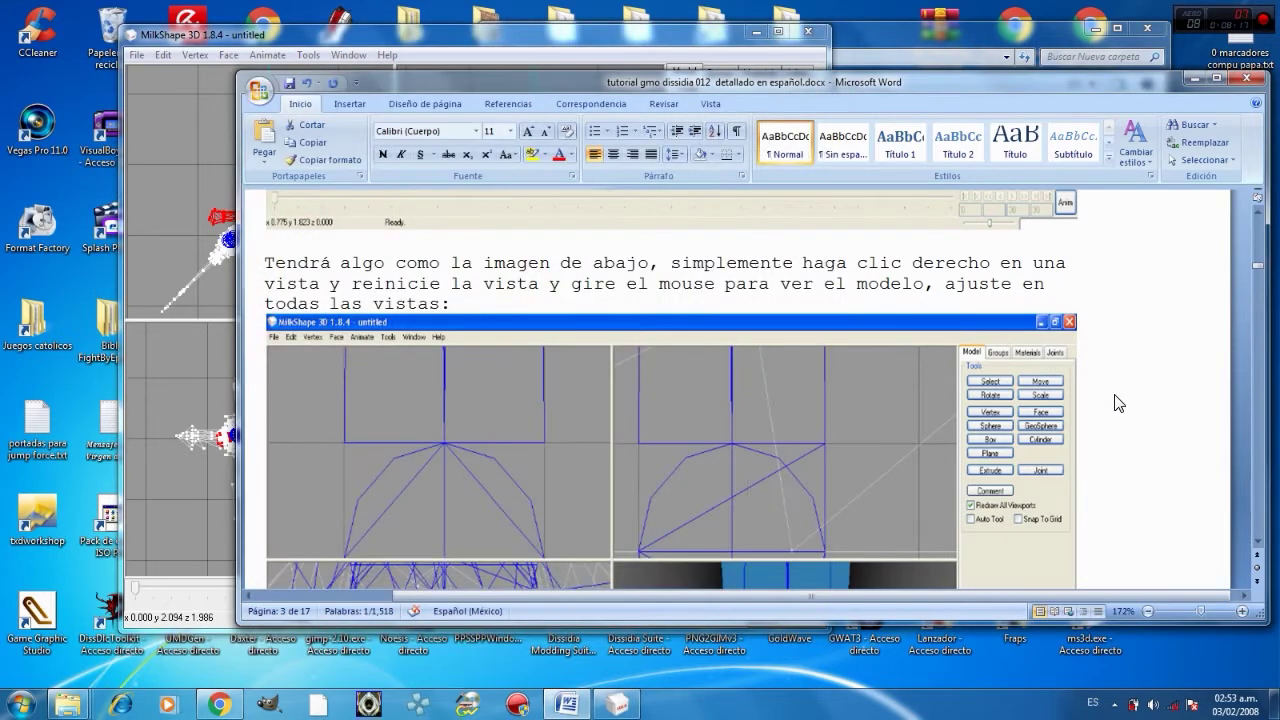
scroll(1118, 403, "down", 5)
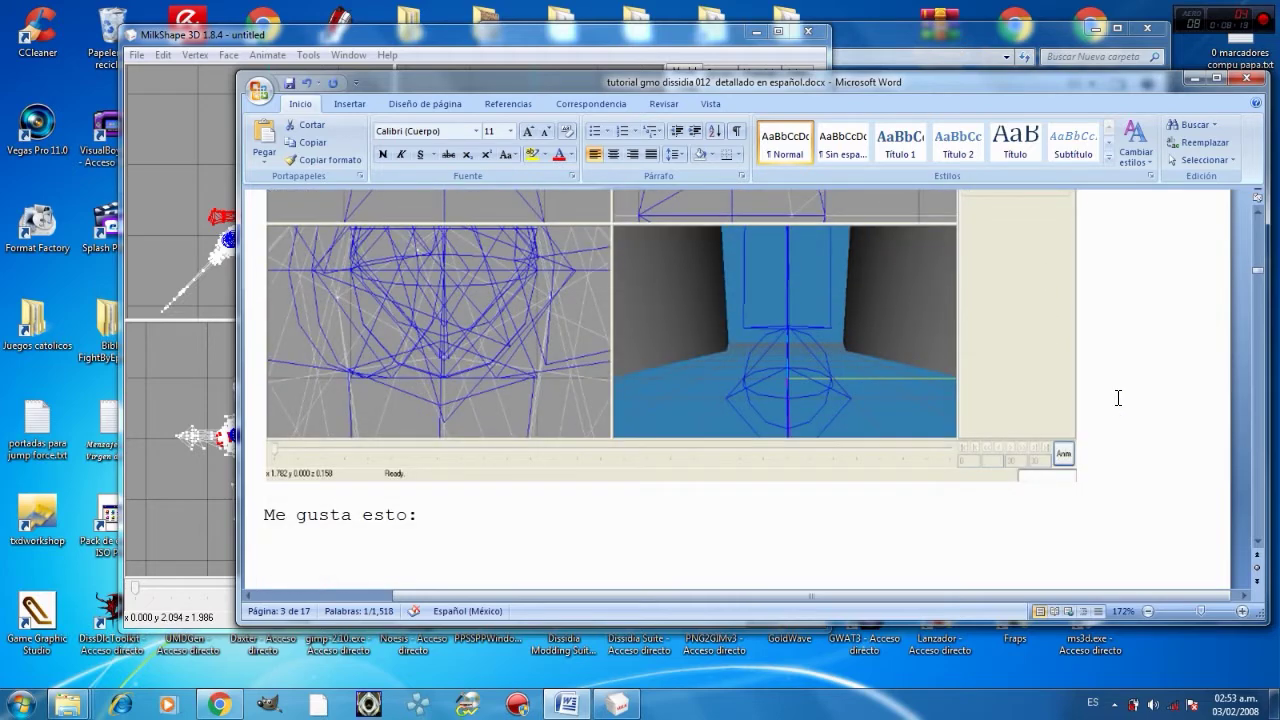
scroll(1118, 398, "down", 8)
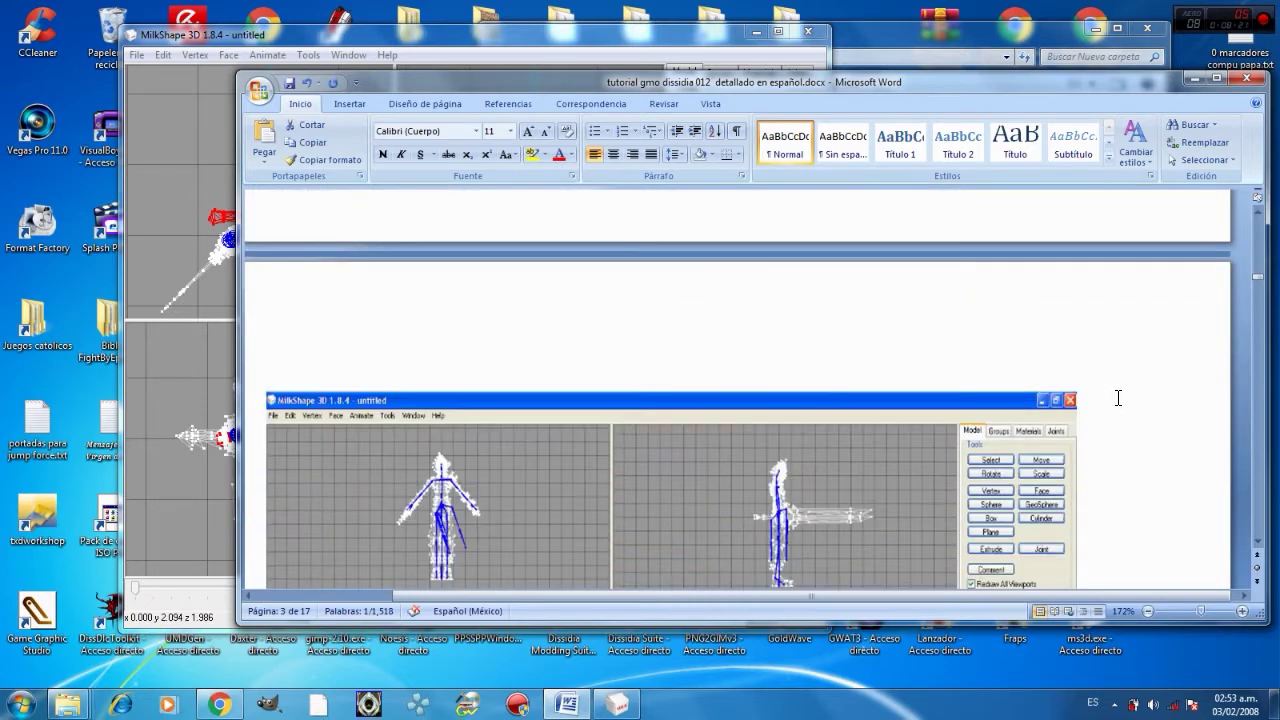
scroll(1118, 398, "down", 6)
scroll(1118, 398, "down", 4)
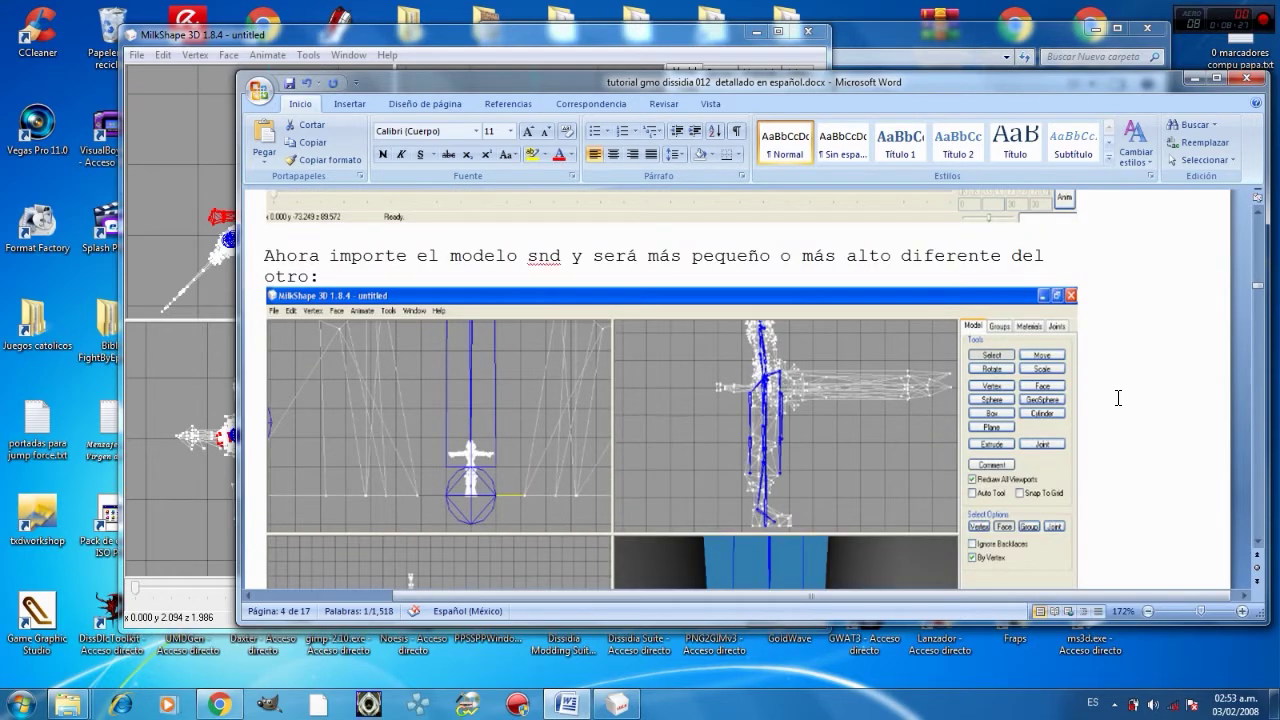
scroll(1118, 398, "up", 6)
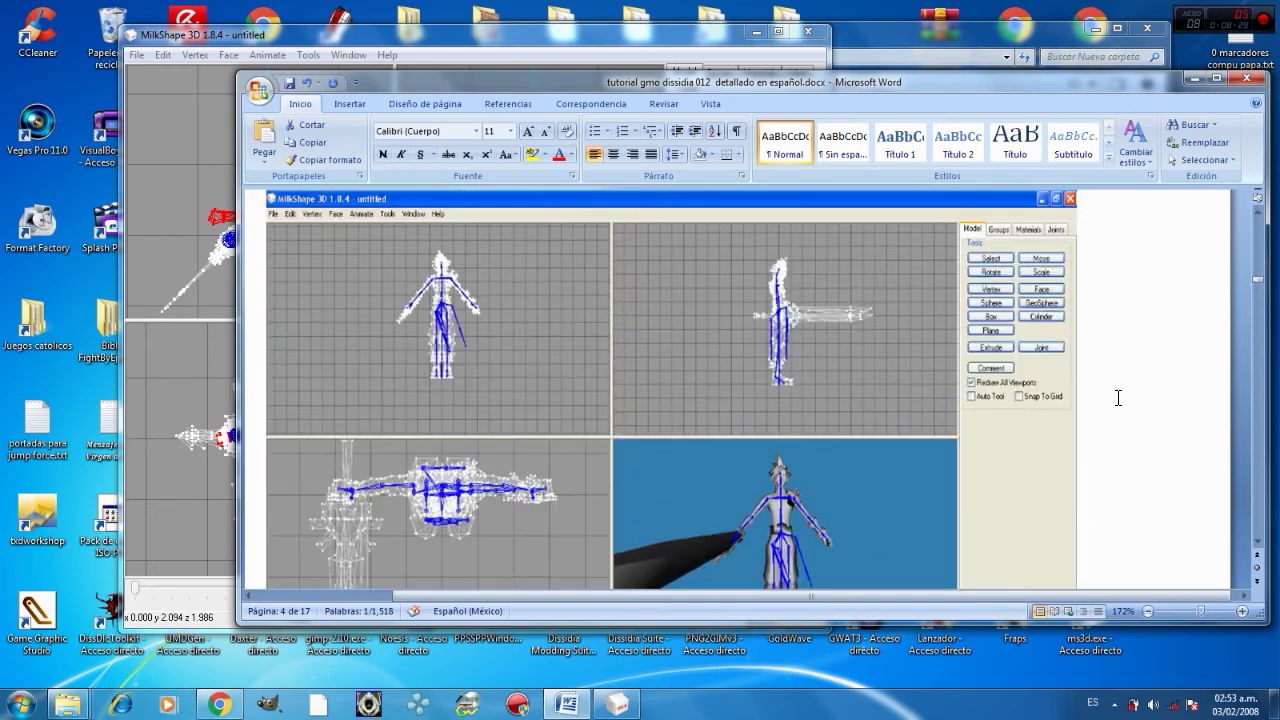
scroll(1118, 398, "up", 7)
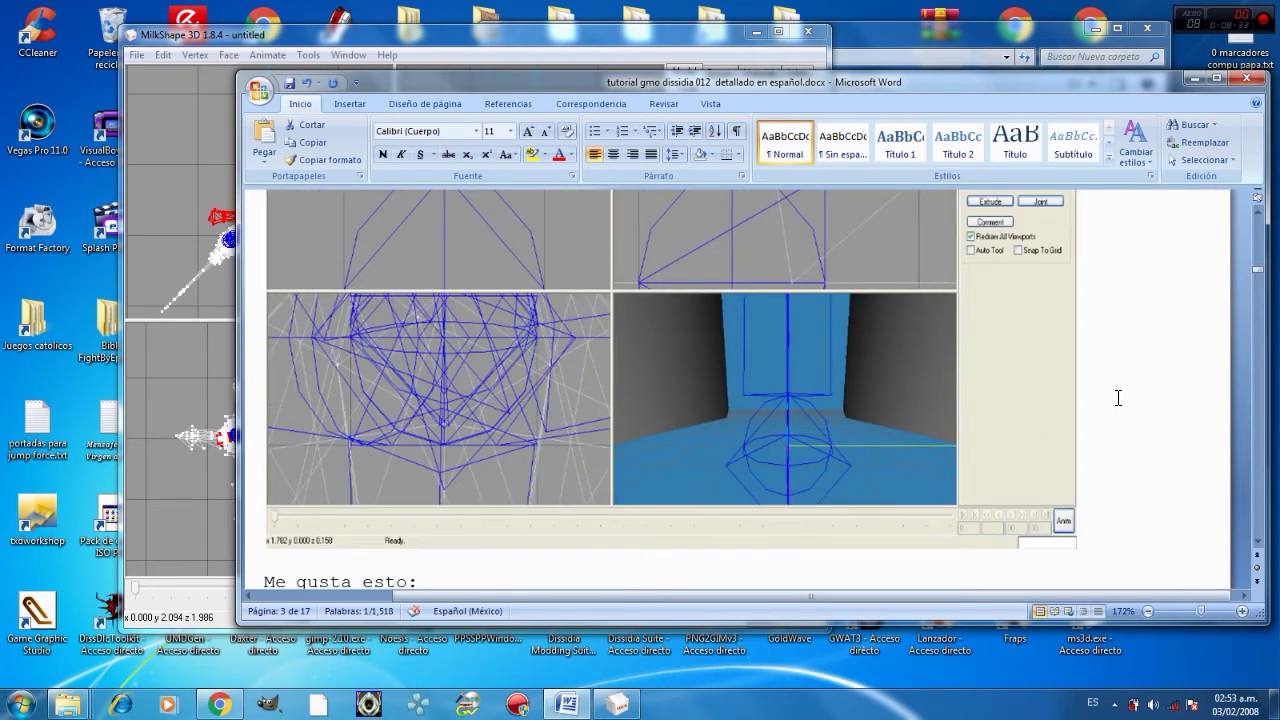
scroll(1118, 398, "down", 3)
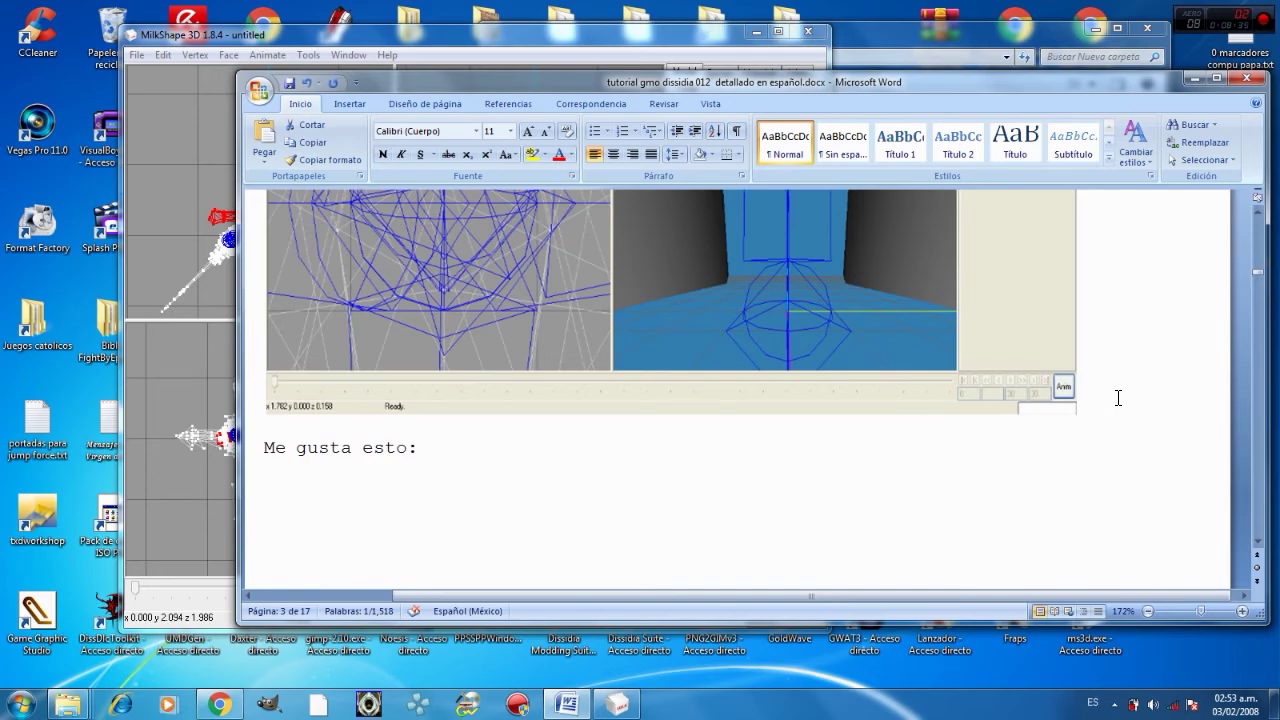
scroll(1118, 398, "down", 9)
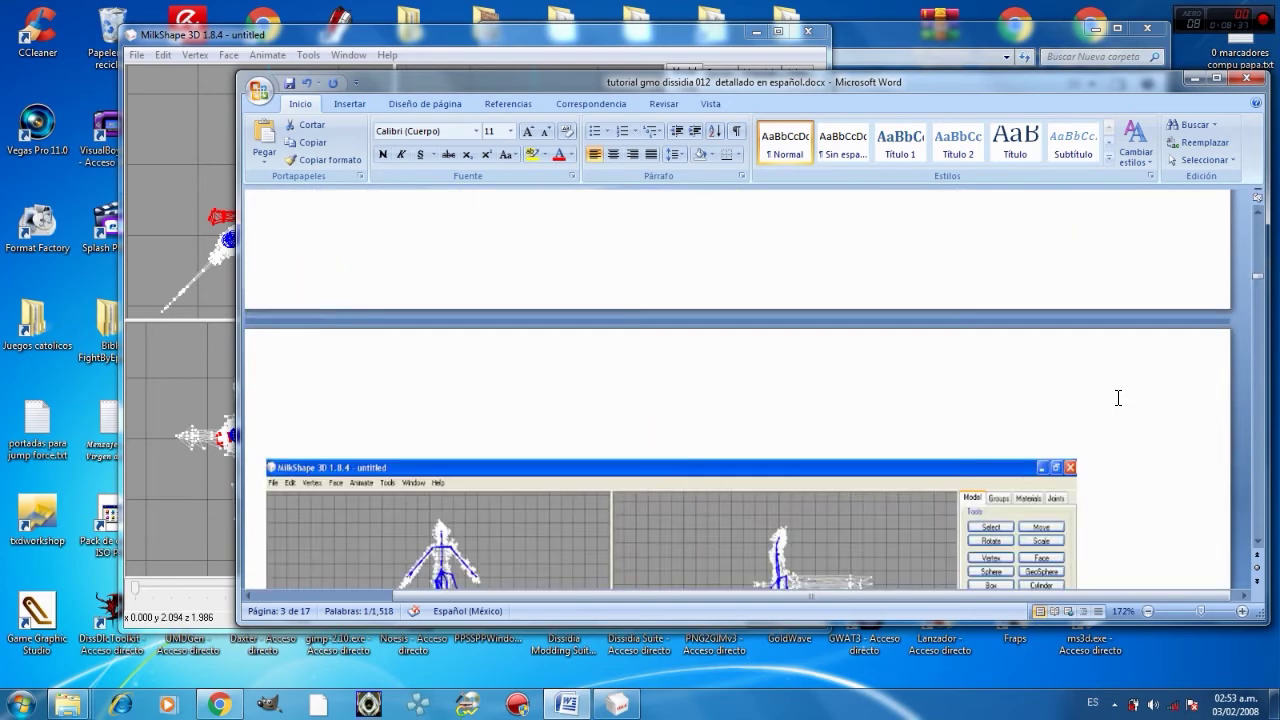
scroll(1118, 398, "down", 9)
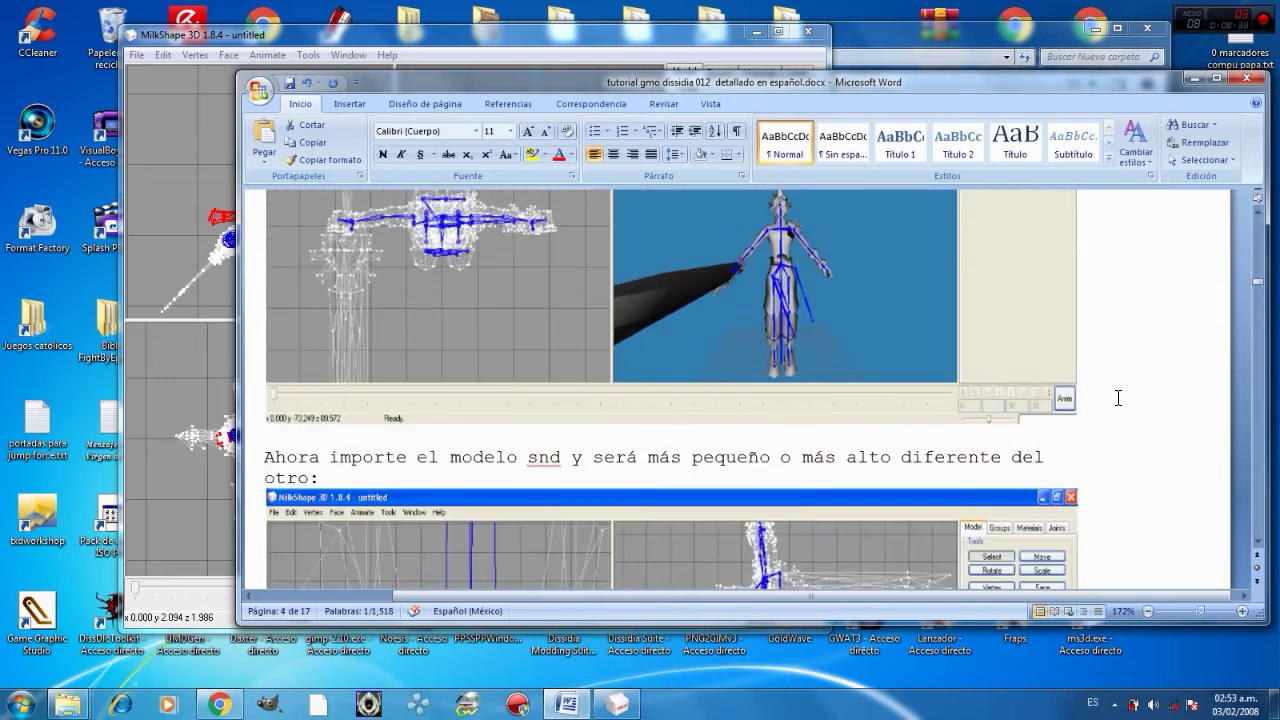
scroll(1118, 398, "down", 3)
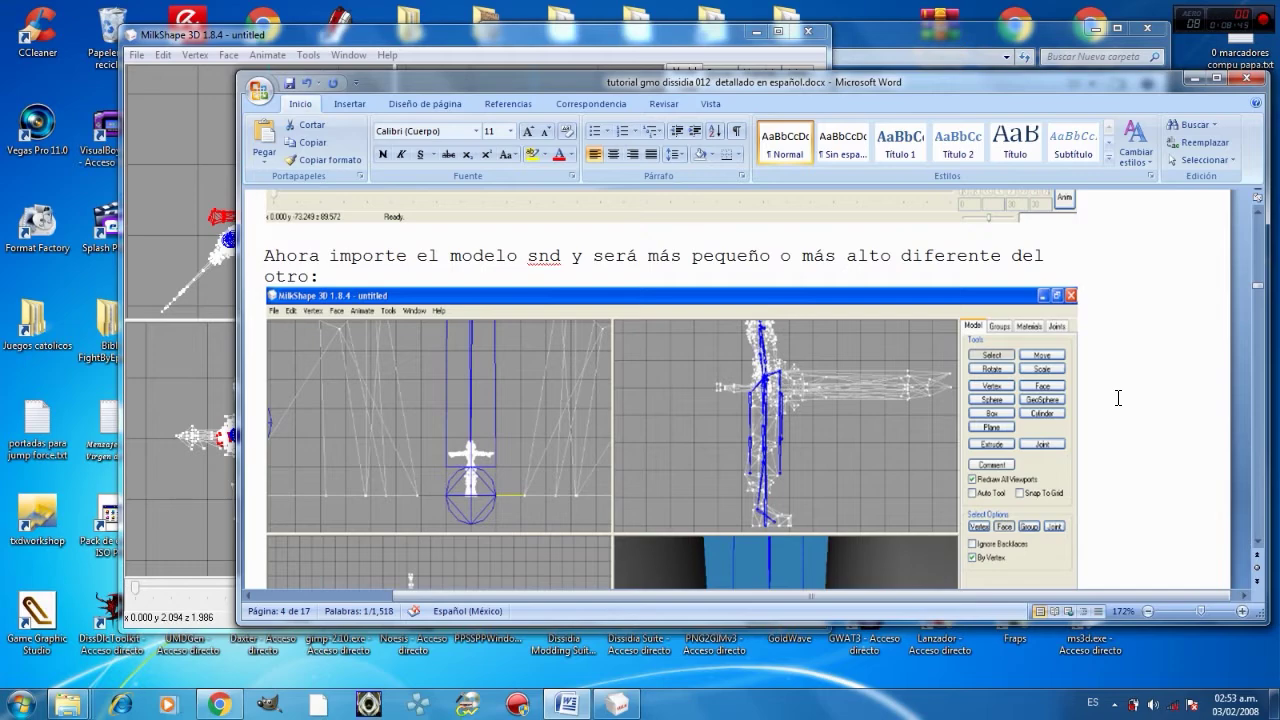
scroll(1118, 398, "down", 6)
scroll(1118, 398, "down", 14)
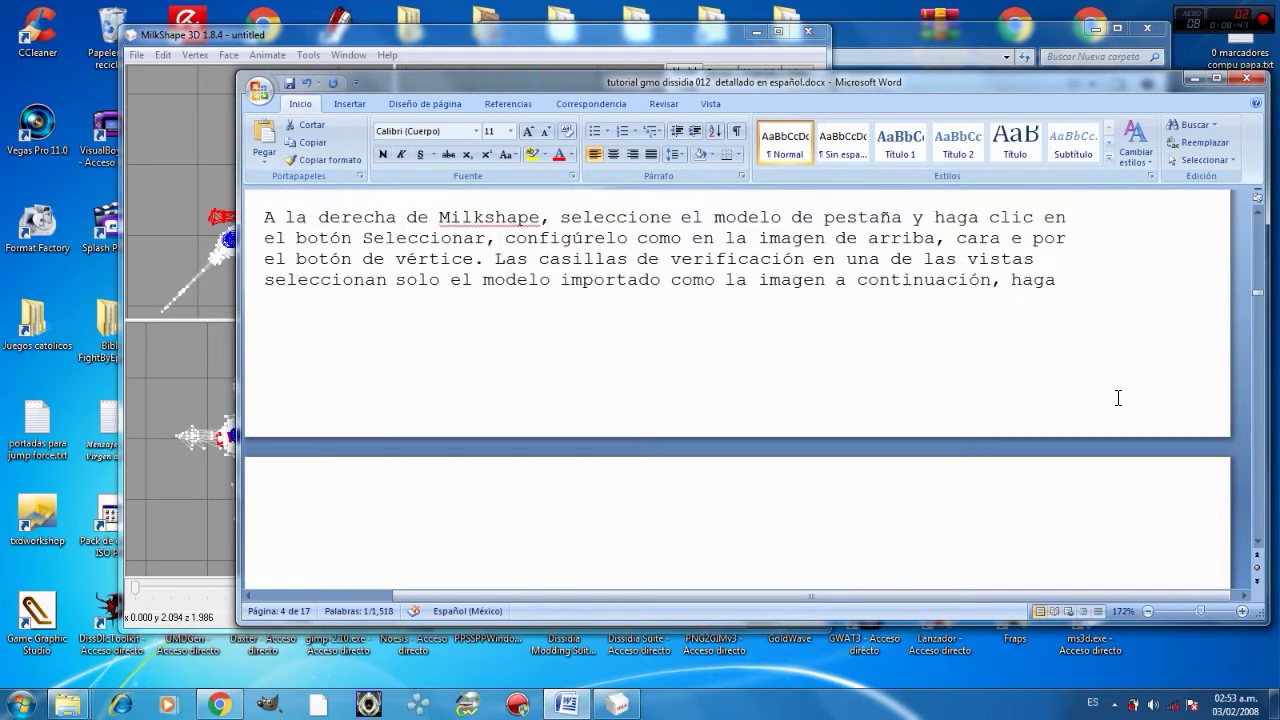
scroll(1118, 398, "down", 6)
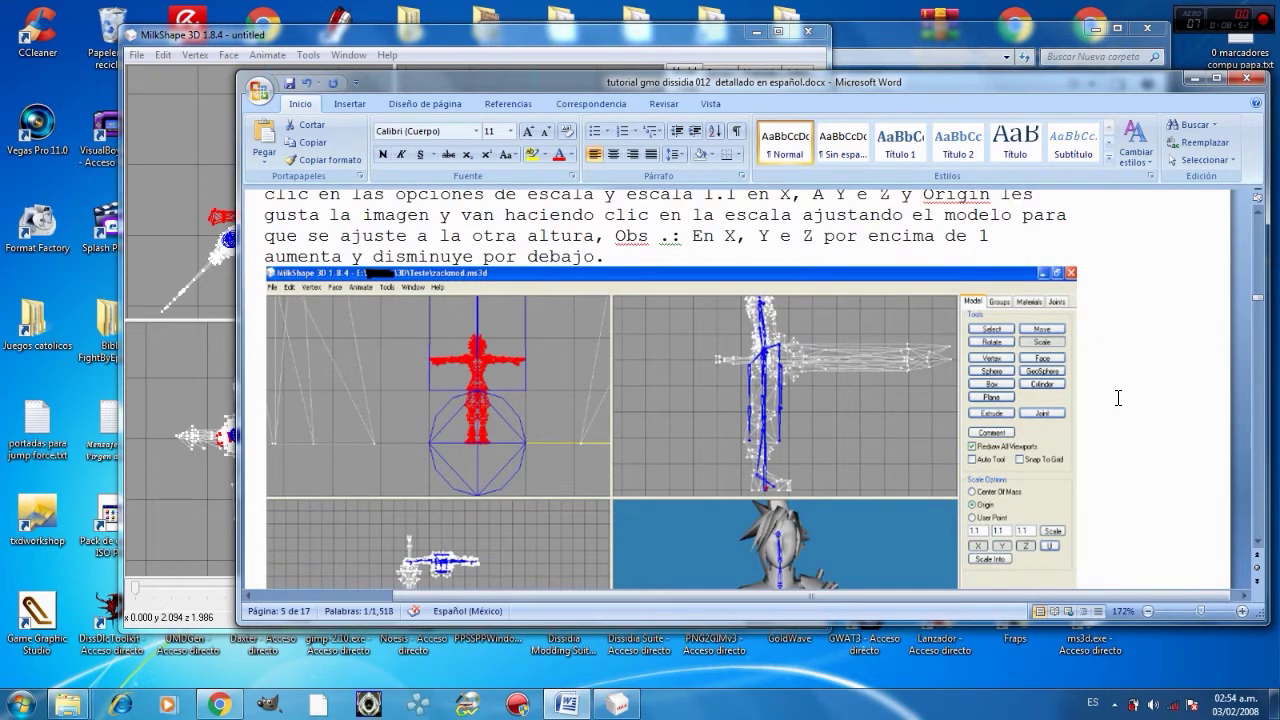
- Switch to MilkShape 3D and examine the Head and Body materials and which groups belong to the Megaman and RockmanEXE models
left_click(590, 38)
left_click(745, 73)
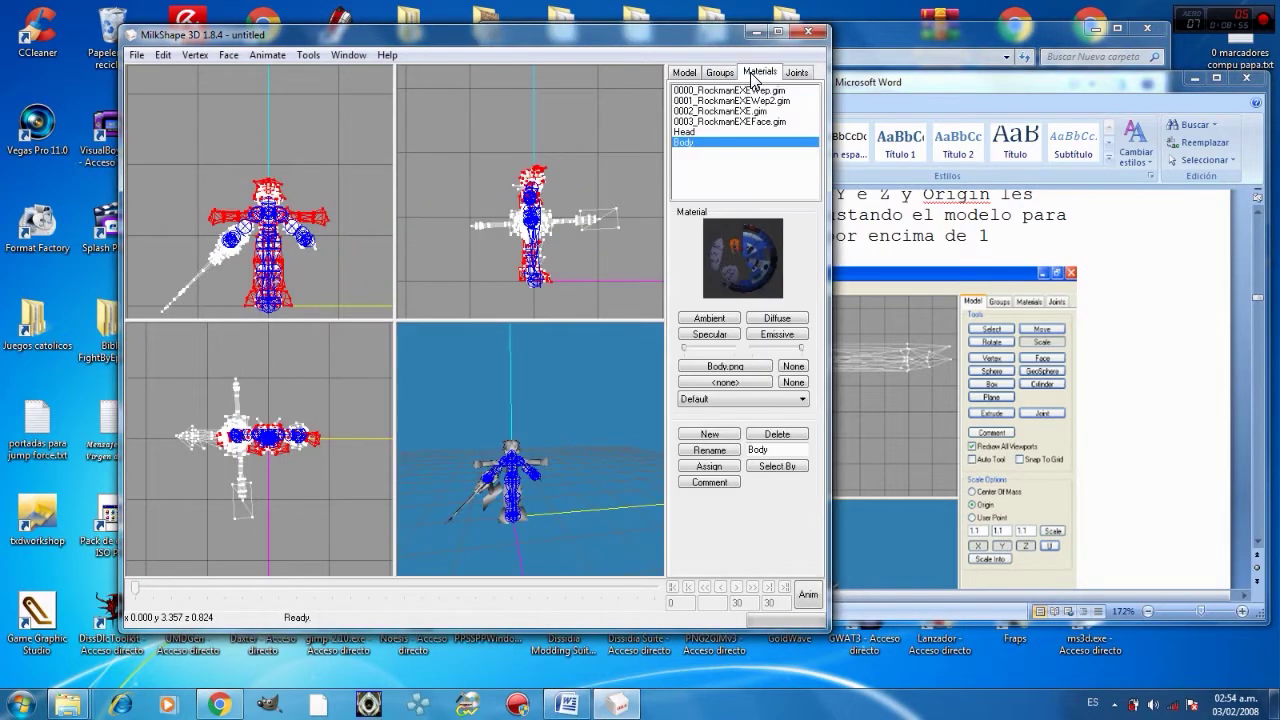
left_click(690, 132)
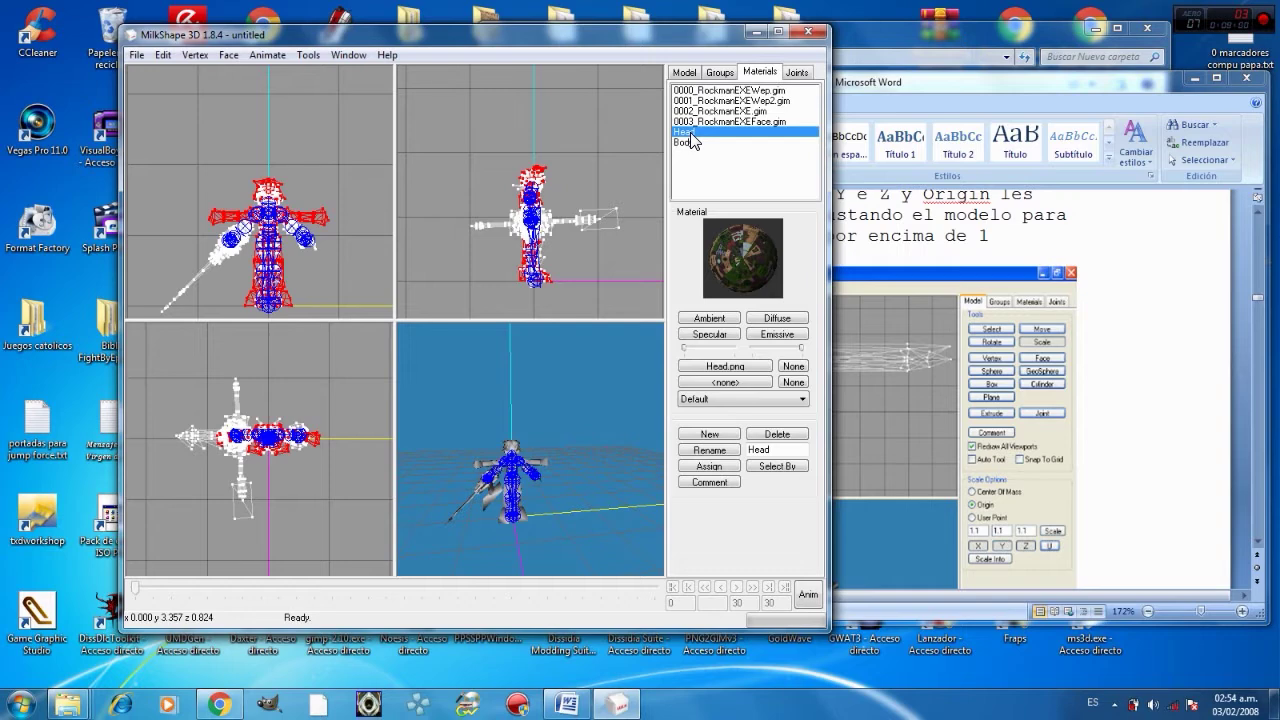
left_click(688, 143)
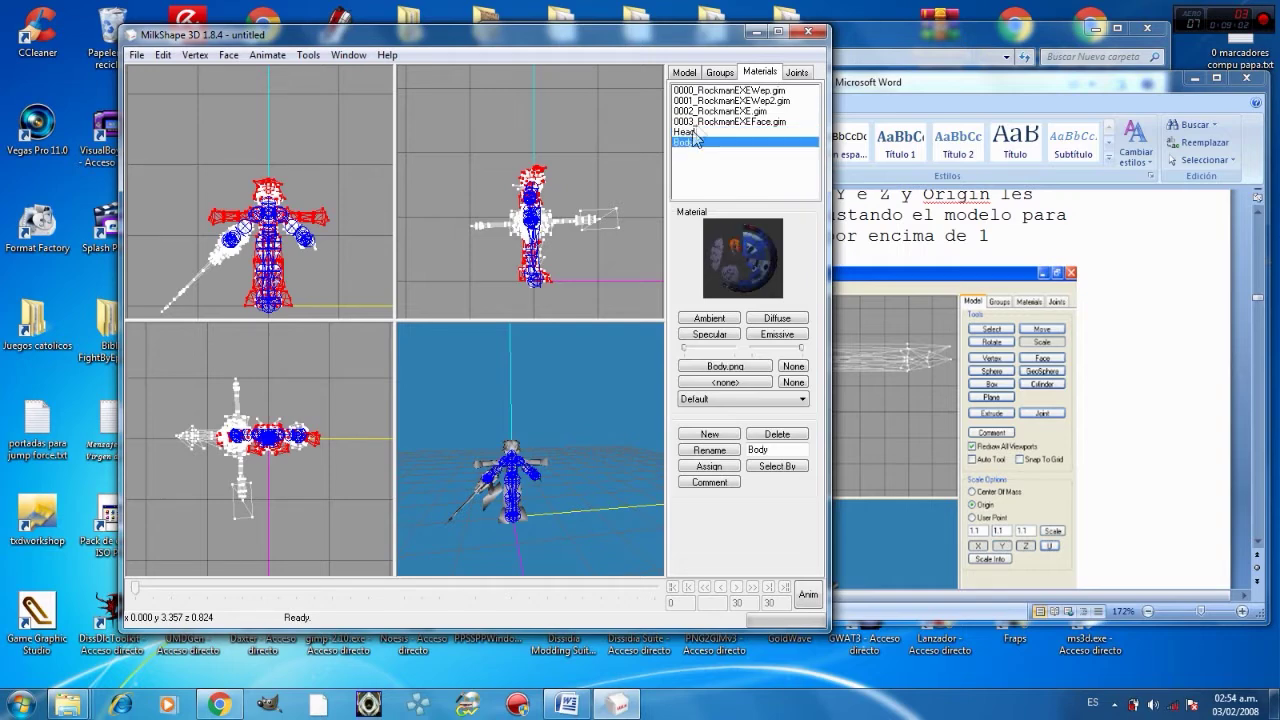
left_click(713, 73)
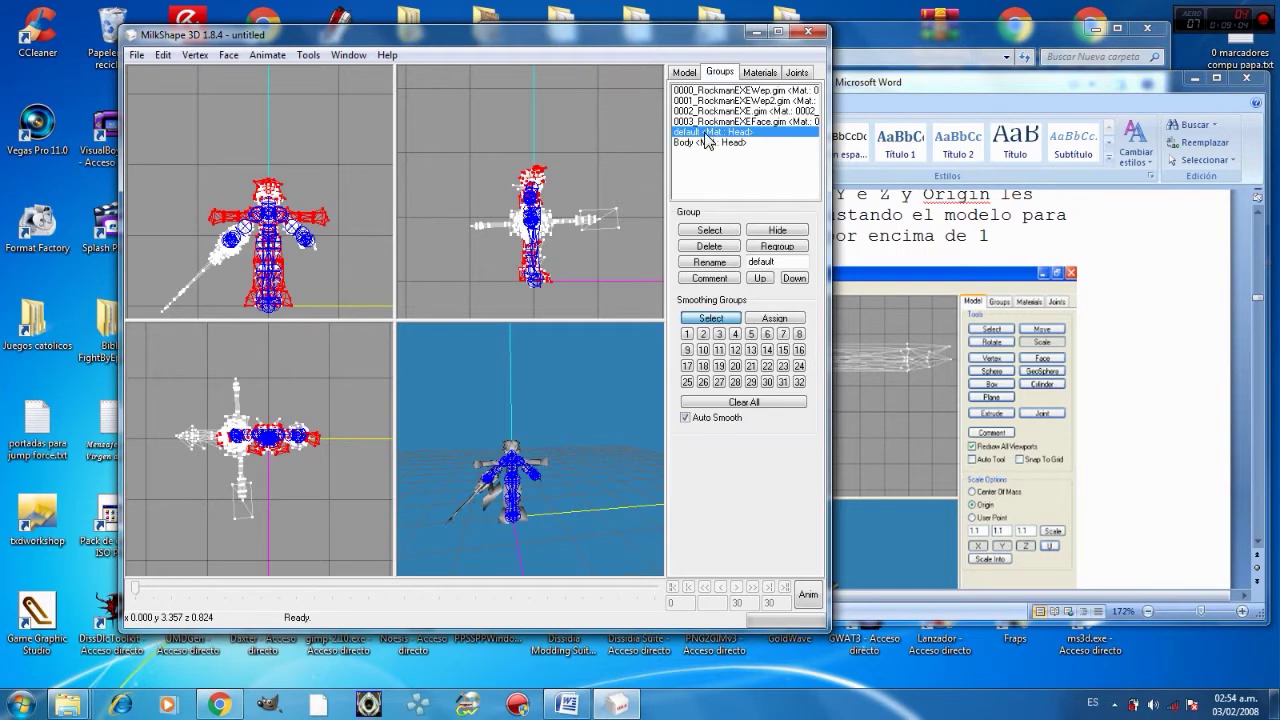
left_click(706, 143)
left_click(712, 122)
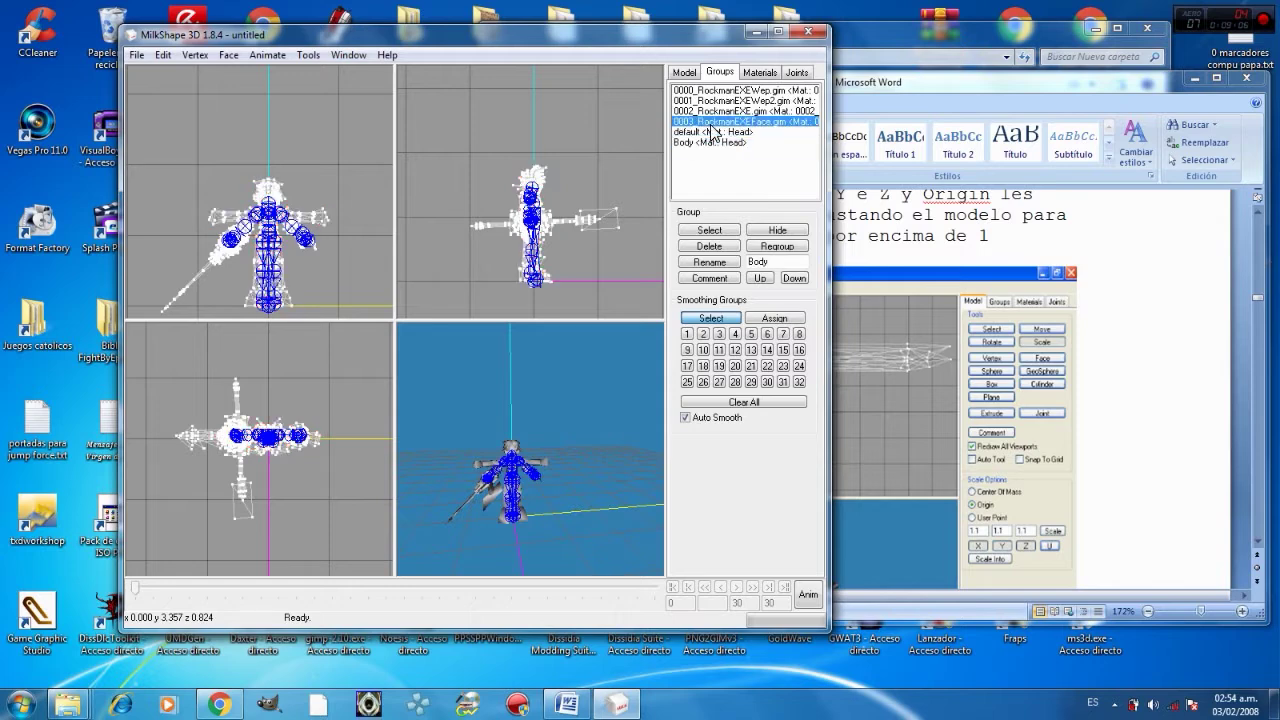
left_click(714, 112)
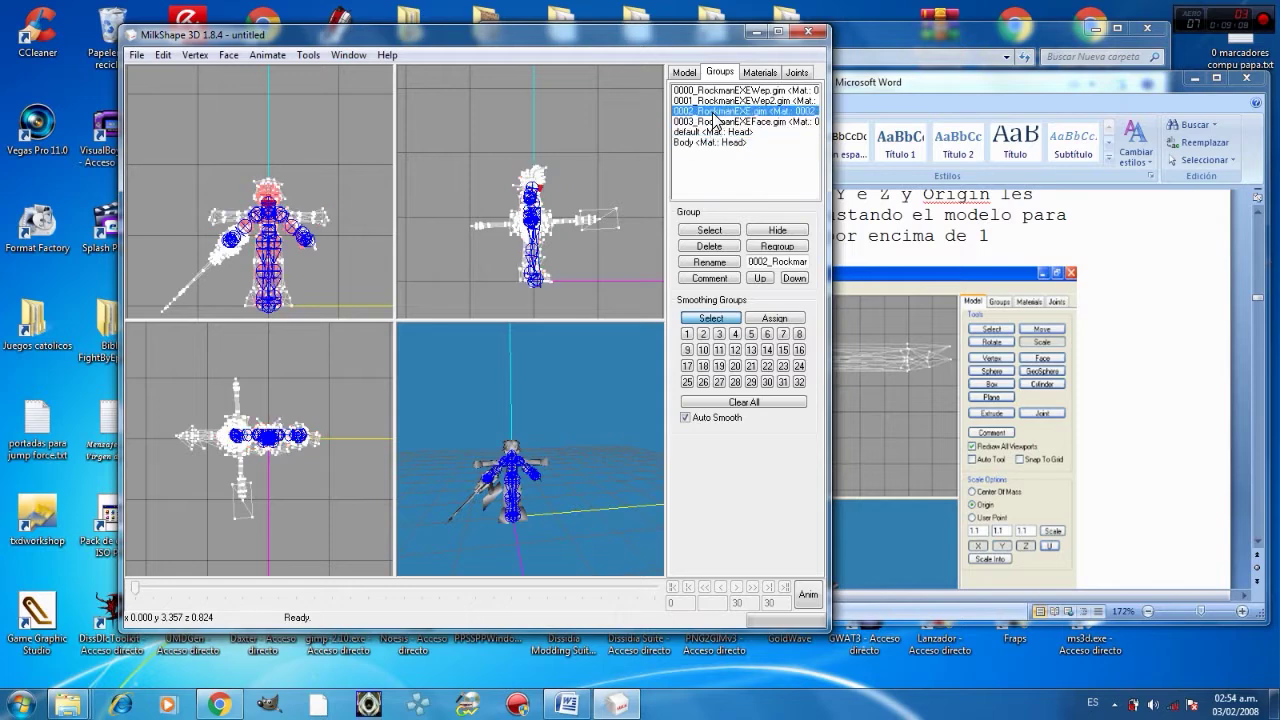
left_click(717, 102)
- Delete the four original RockmanEXE groups, leaving only the Megaman groups default and Body
left_click(716, 91)
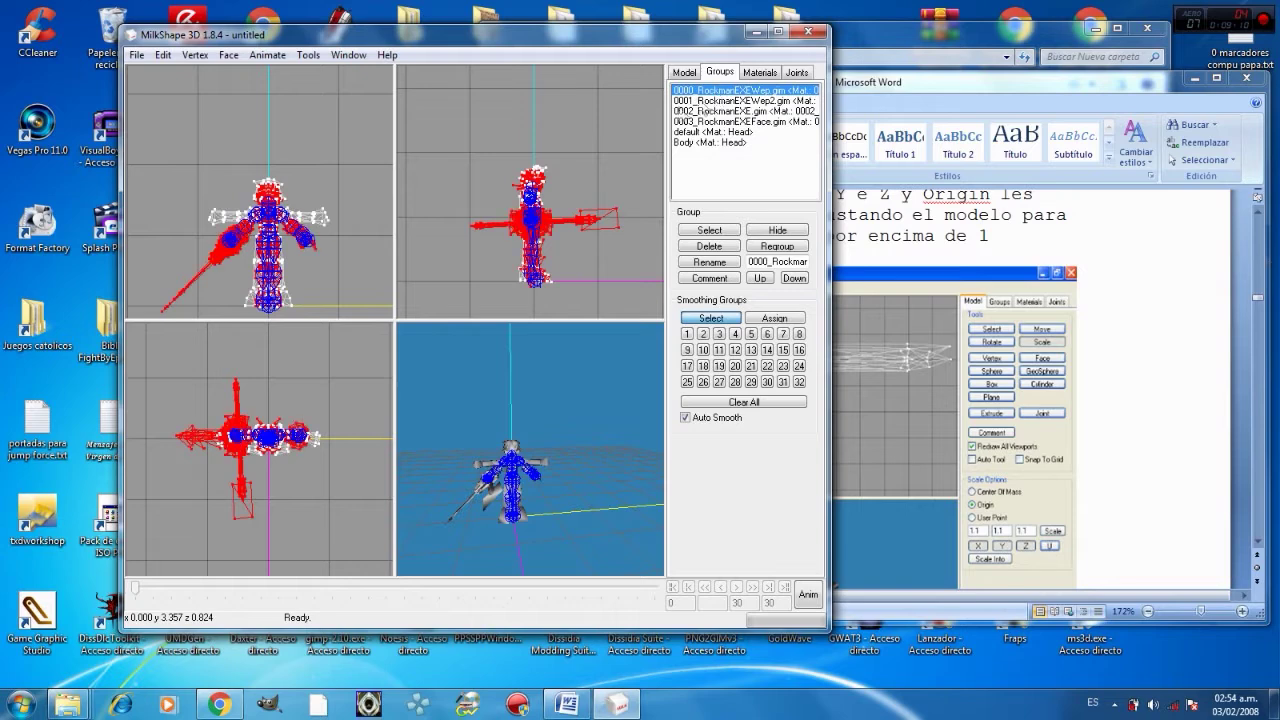
left_click(711, 247)
left_click(711, 247)
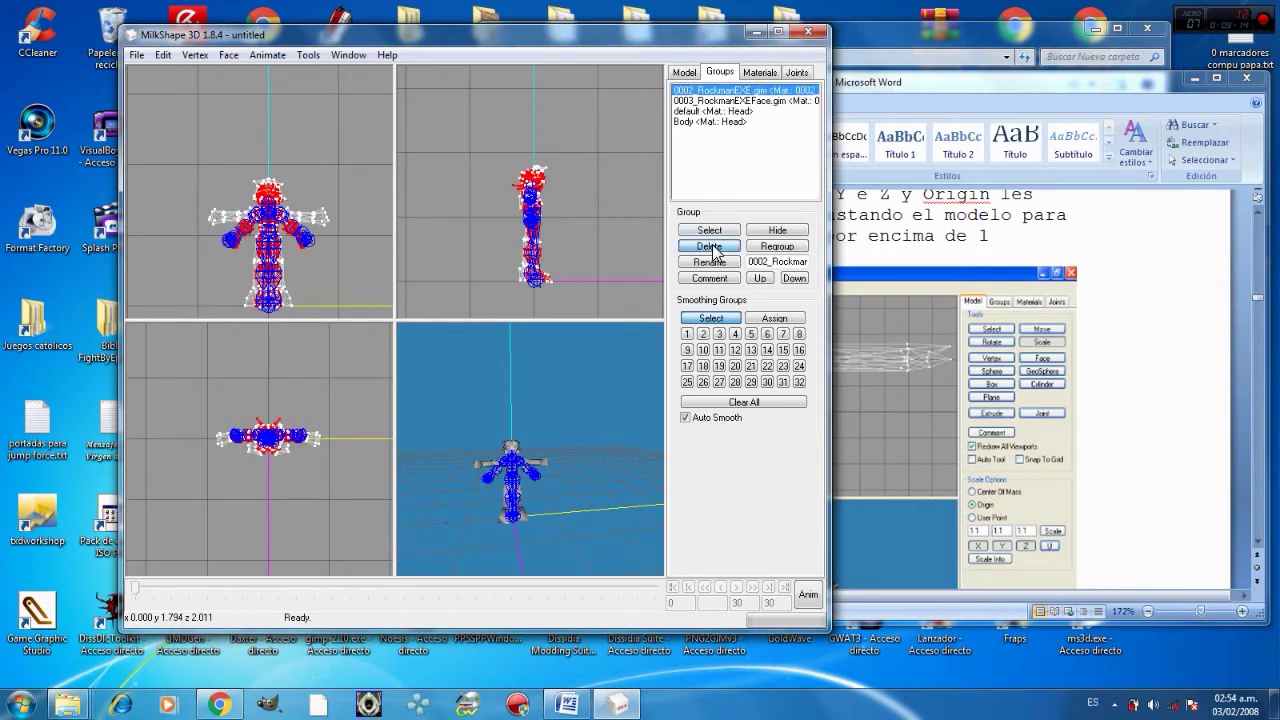
left_click(711, 247)
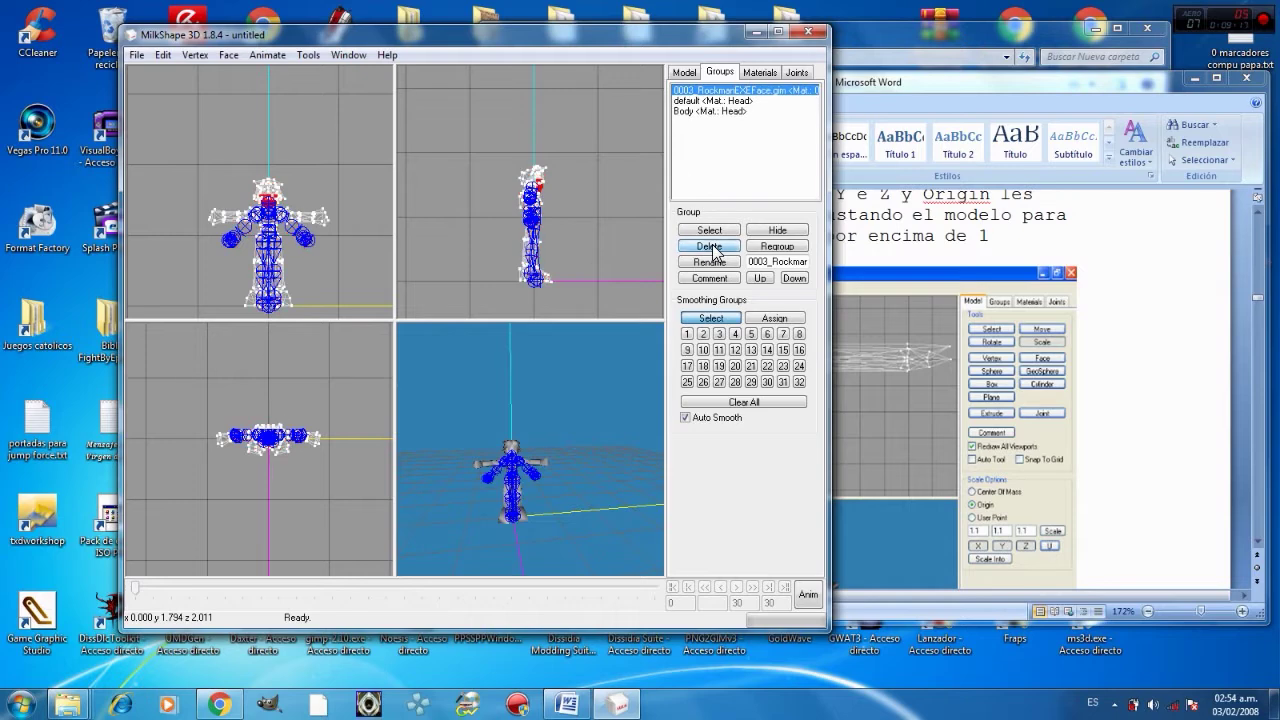
left_click(711, 247)
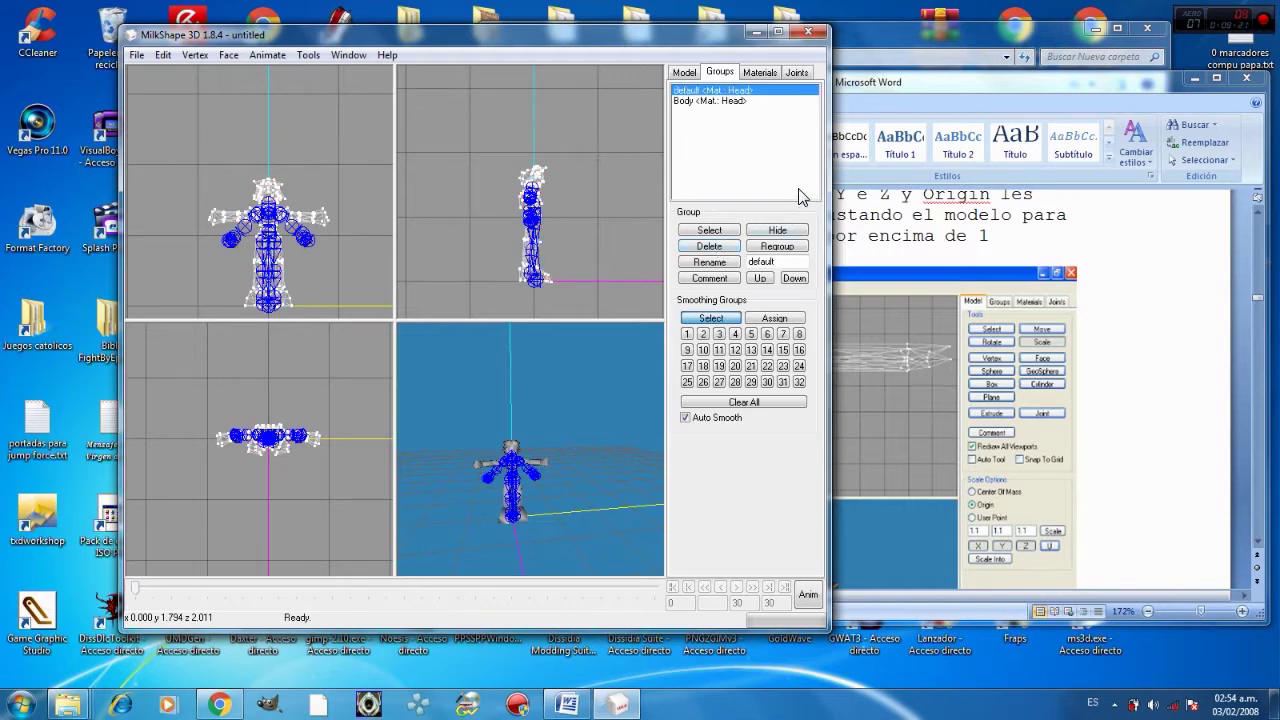
- Return to the Word tutorial and read the sections on selecting the model groups, welding vertices and removing the first PSK model
left_click(914, 82)
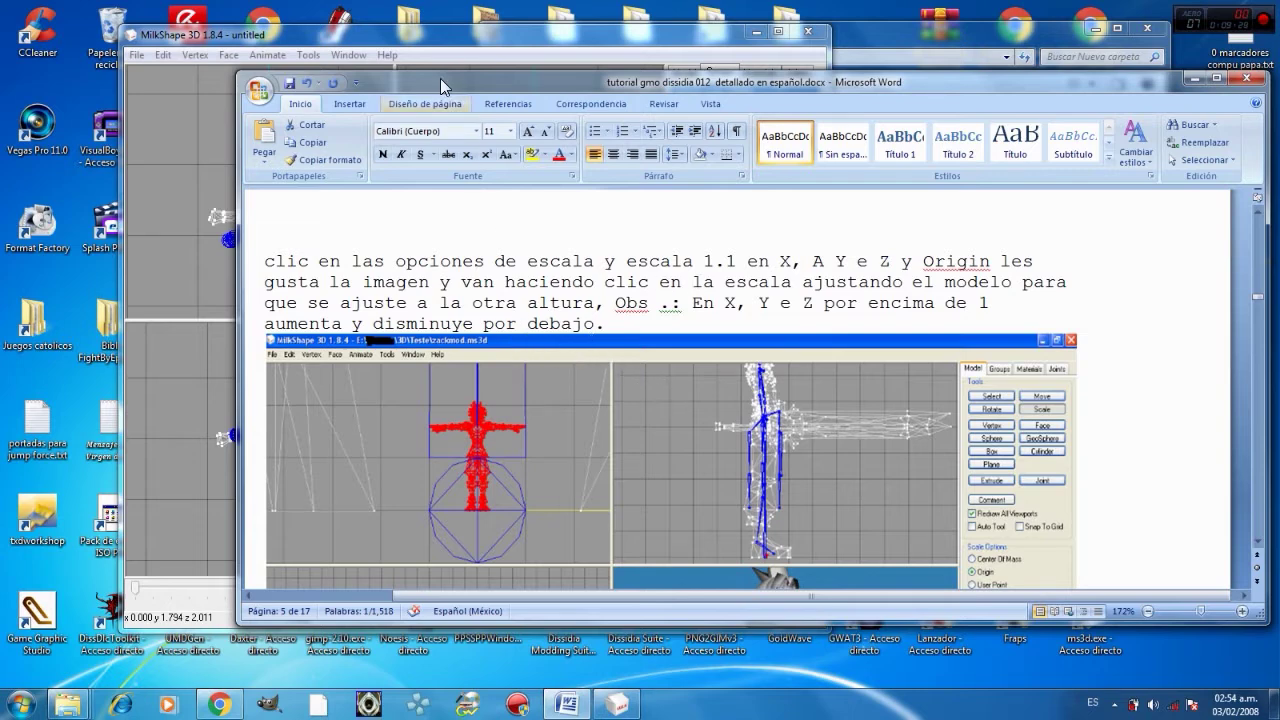
left_click(438, 38)
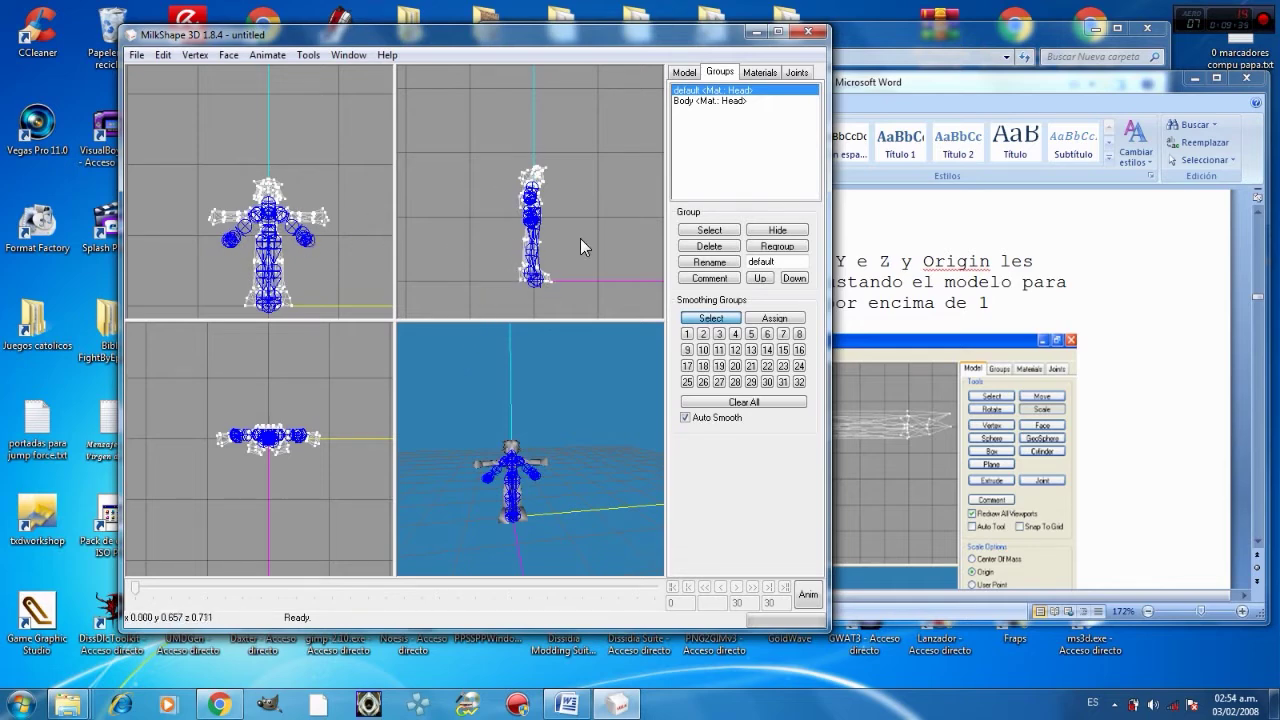
left_click(970, 82)
scroll(830, 213, "down", 5)
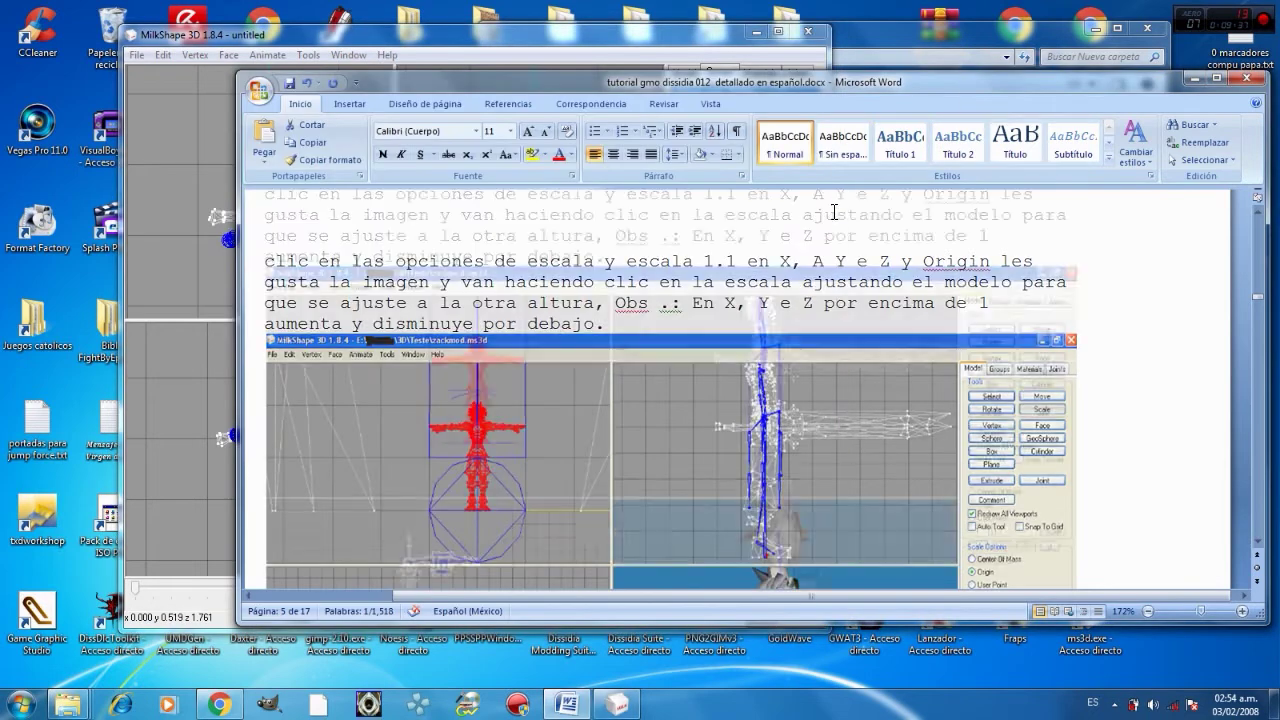
scroll(832, 212, "down", 4)
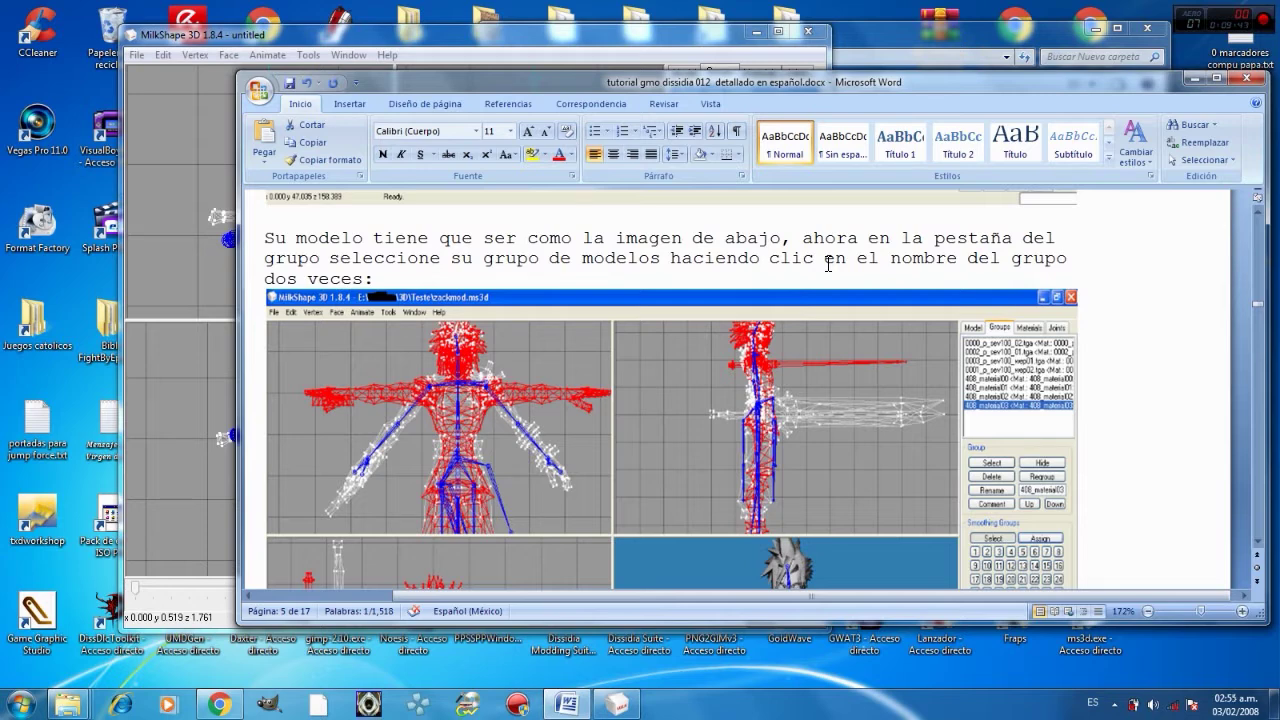
scroll(828, 263, "down", 6)
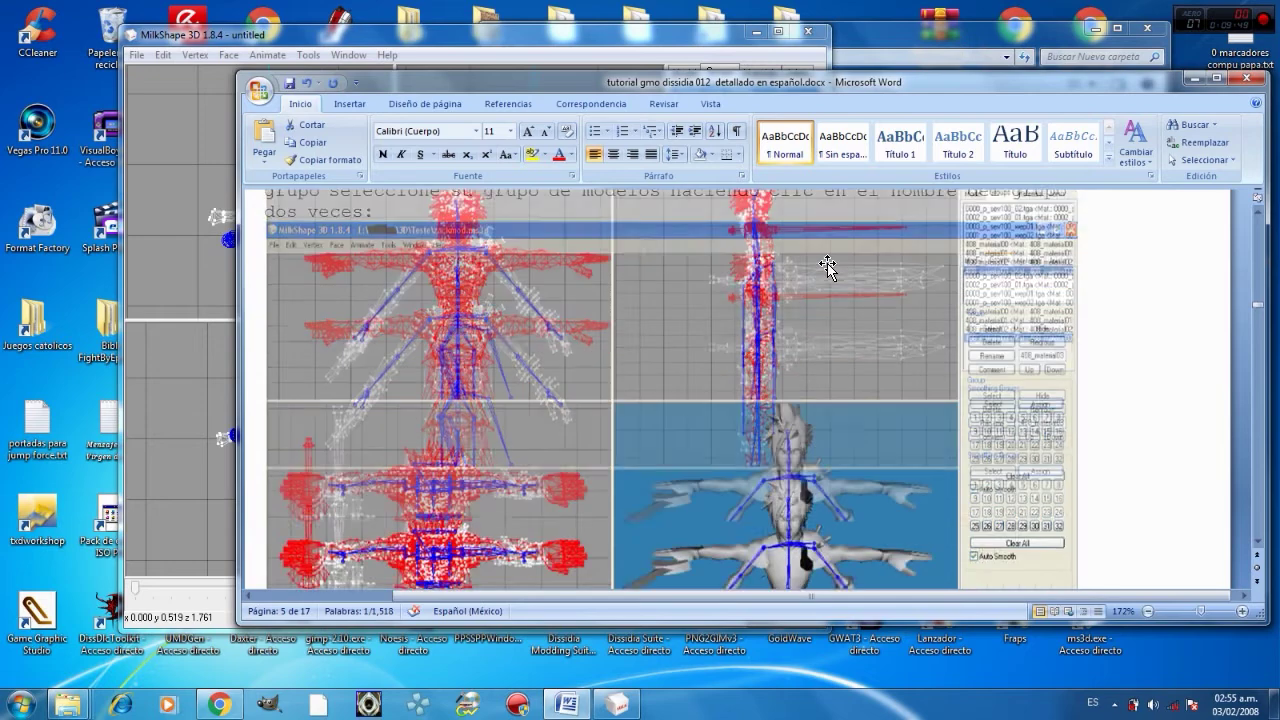
scroll(827, 263, "down", 9)
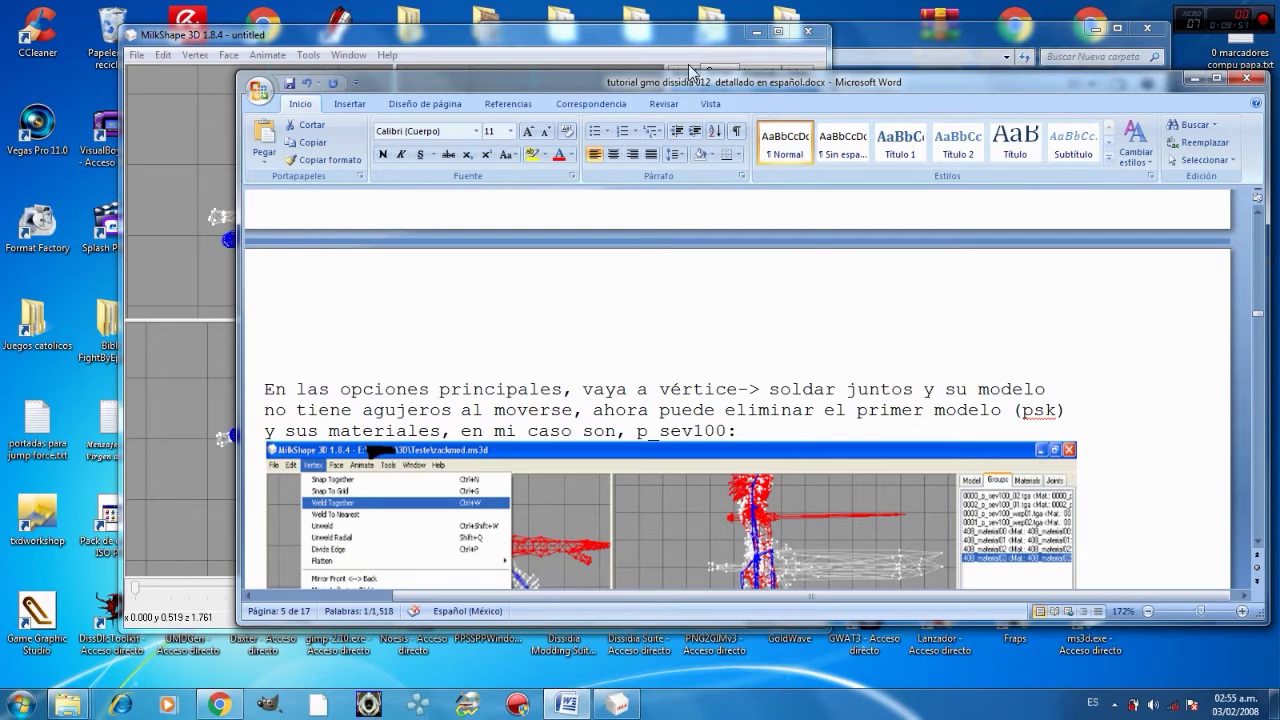
scroll(781, 453, "down", 1)
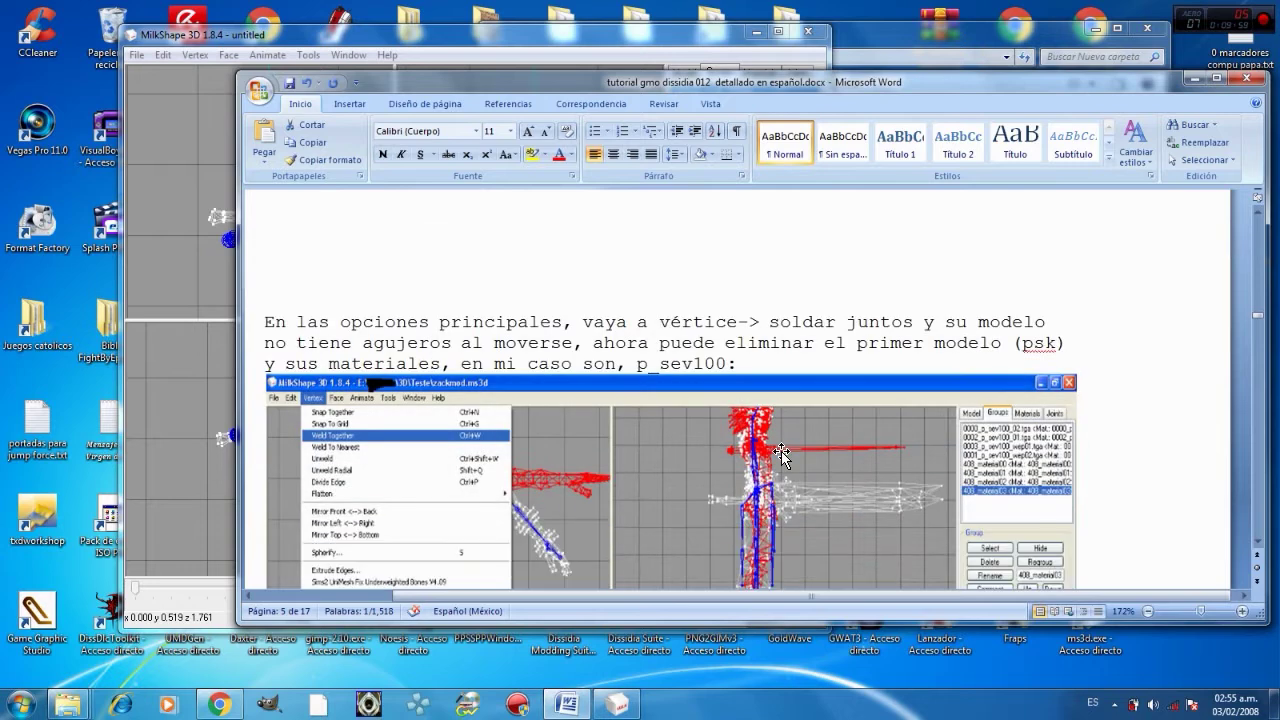
- Undo the deletion of the RockmanEXE groups in MilkShape 3D and try Weld Together on the vertices
left_click(576, 38)
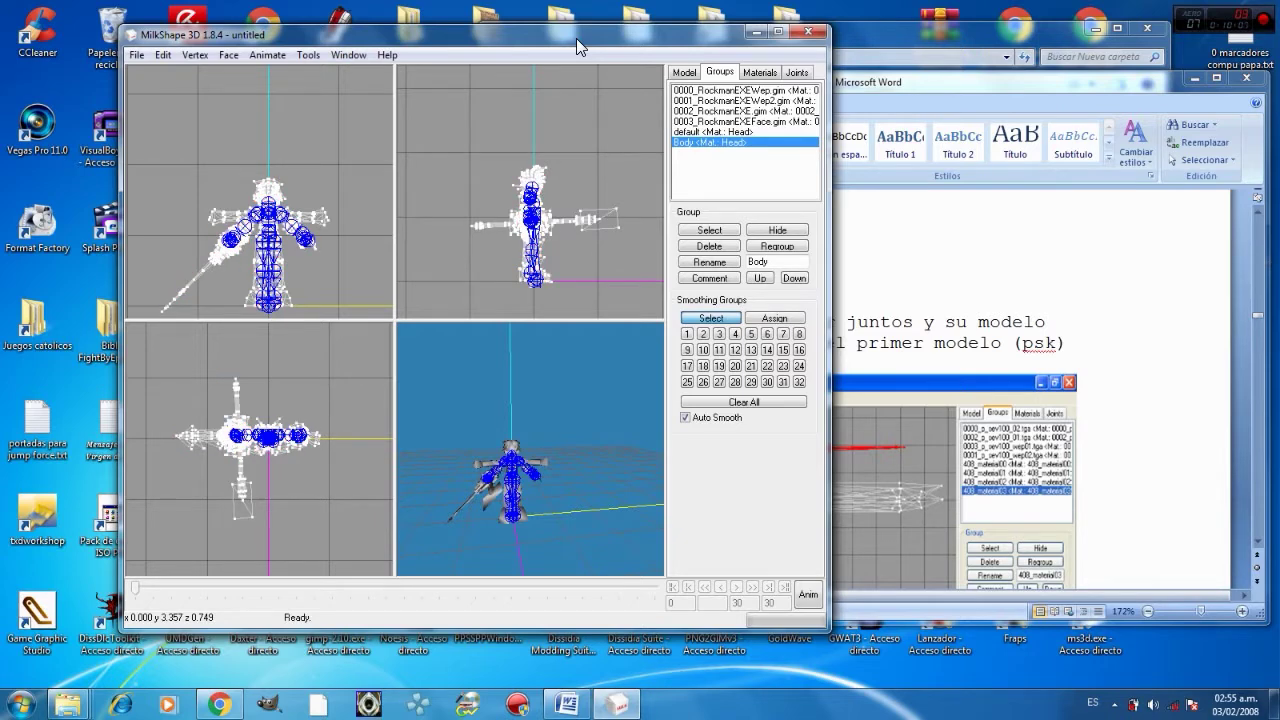
left_click(1028, 86)
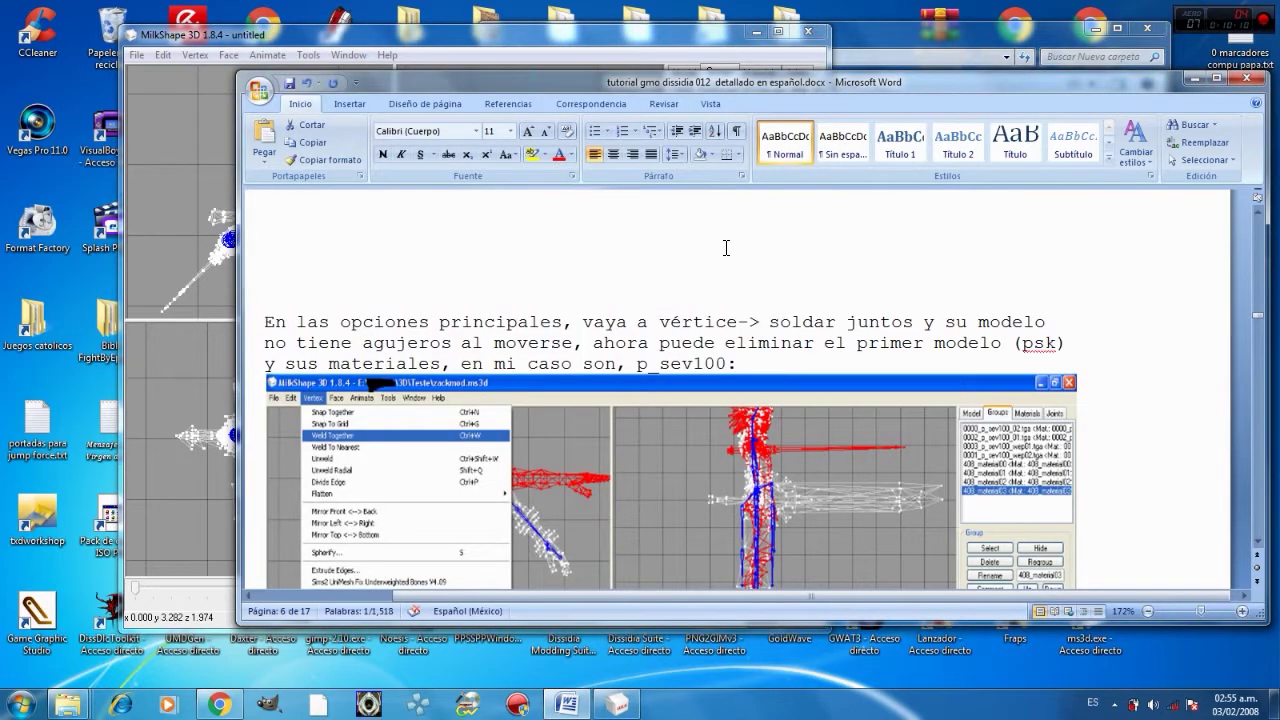
left_click(192, 56)
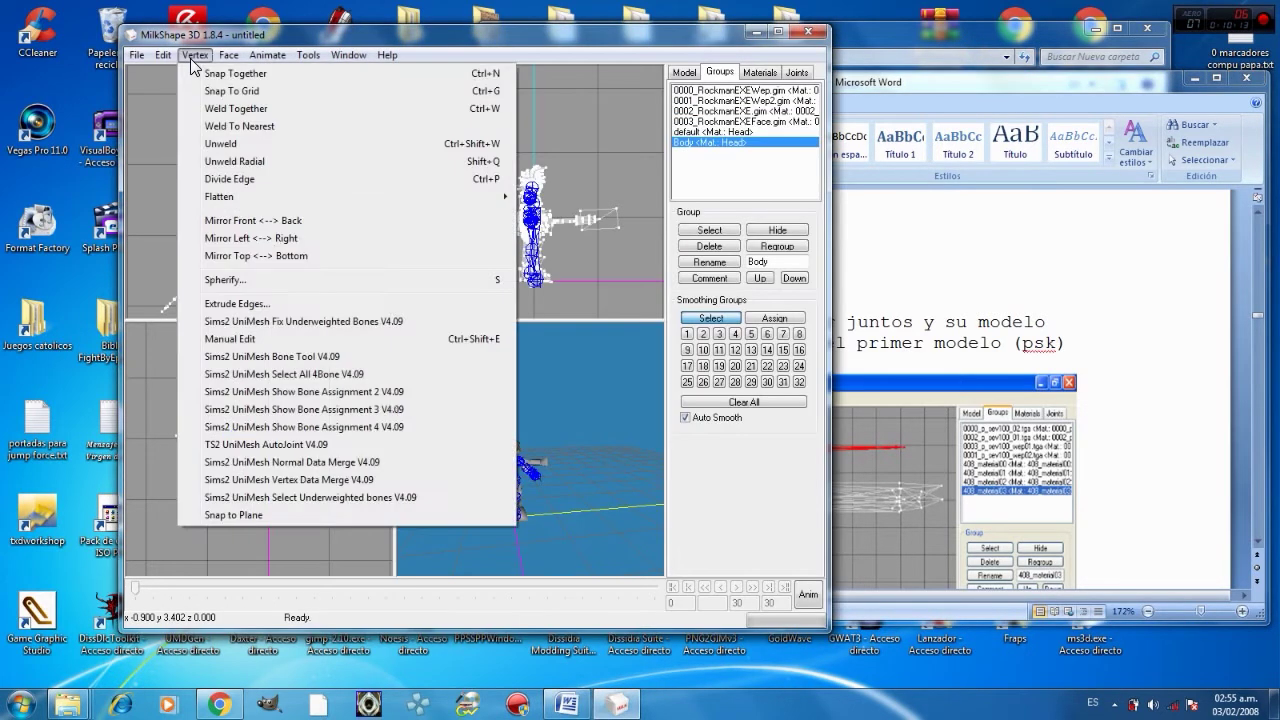
left_click(239, 109)
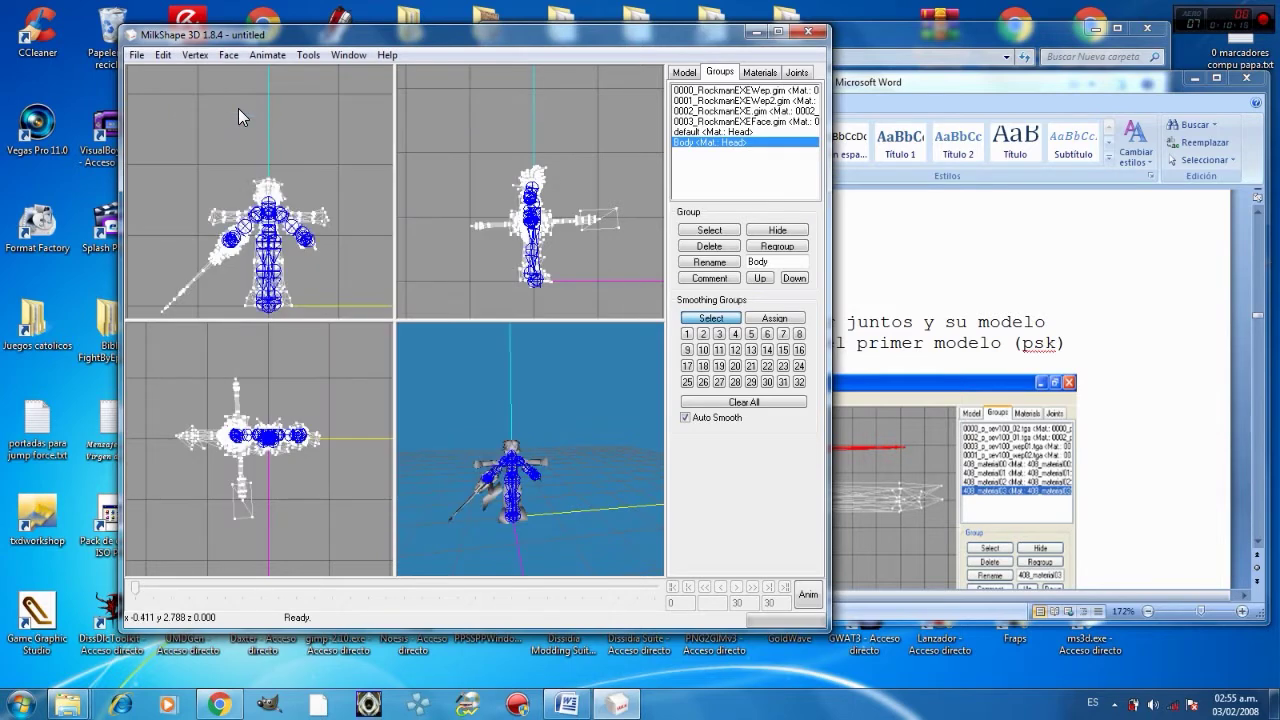
- Recheck the tutorial's welding instruction, restore the Megaman model's selection in MilkShape 3D and weld its vertices together
left_click(974, 86)
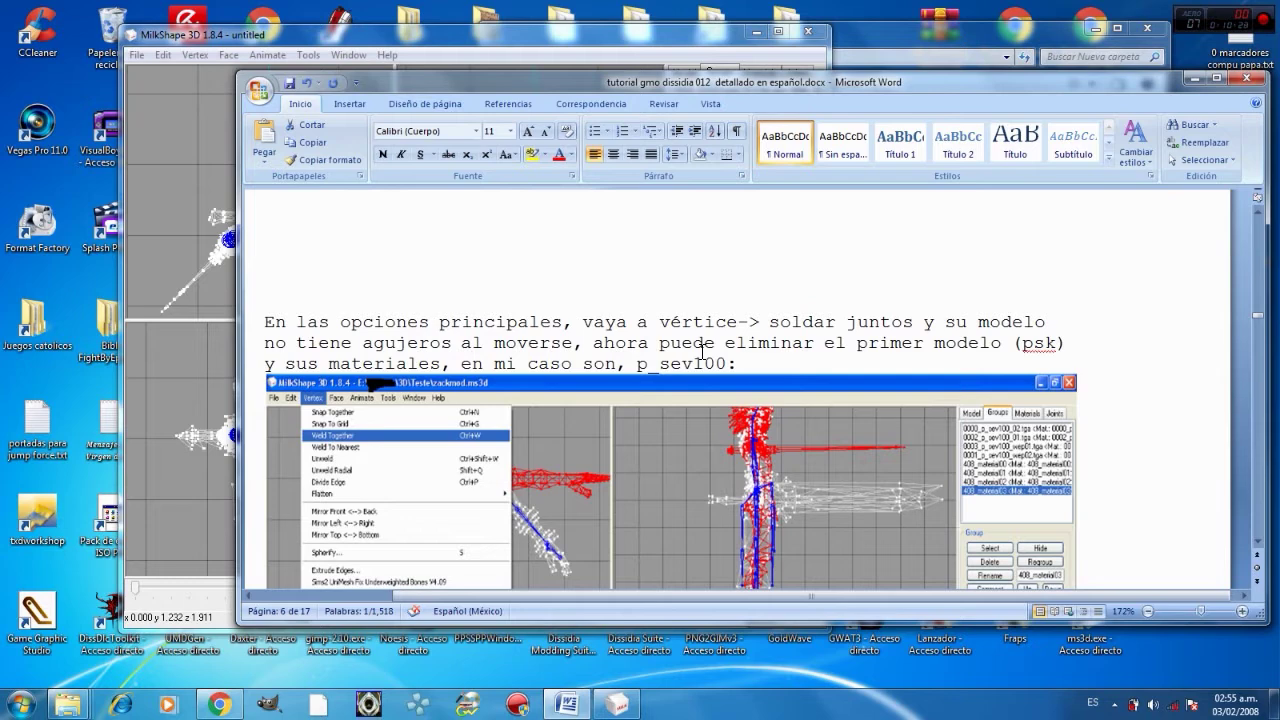
left_click(704, 54)
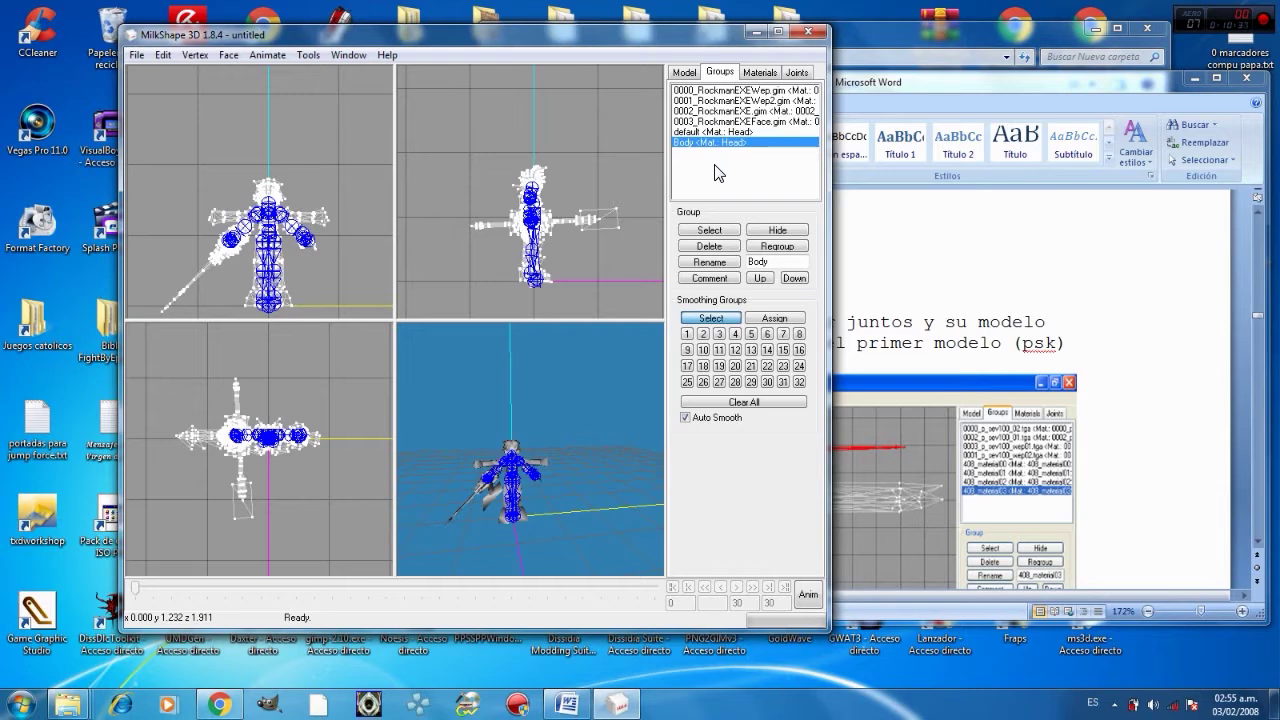
left_click(942, 86)
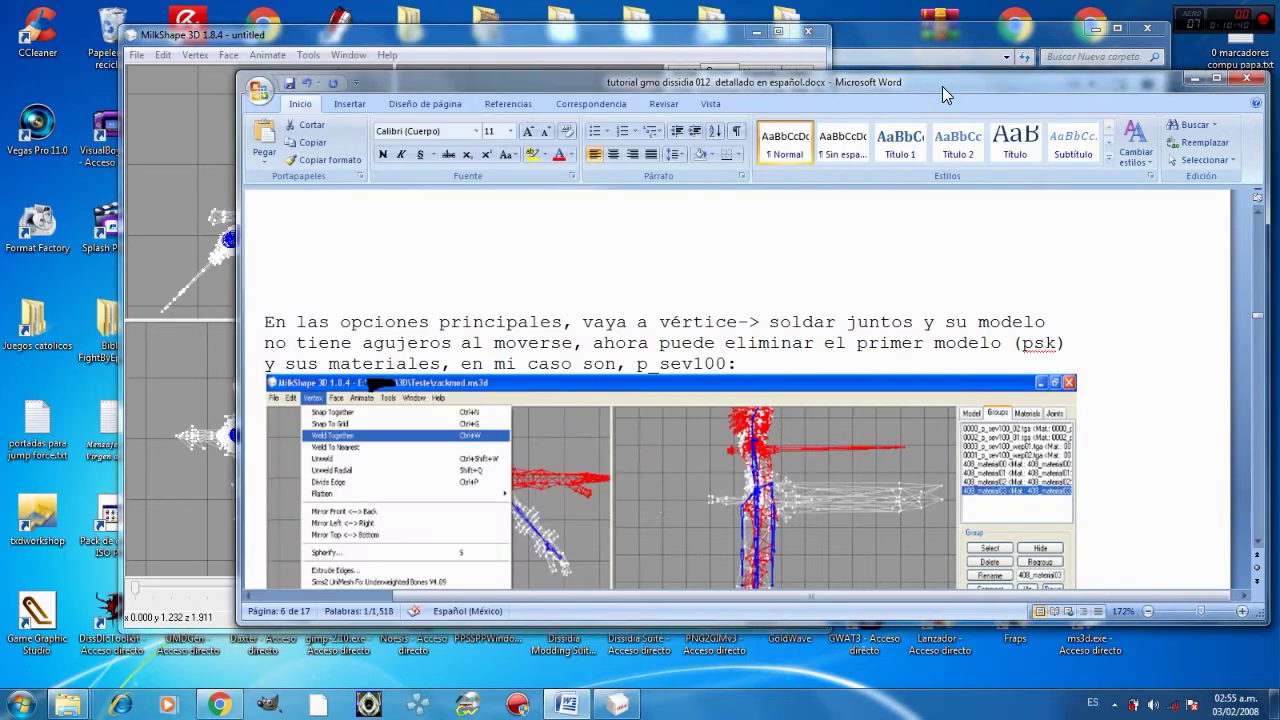
left_click(504, 34)
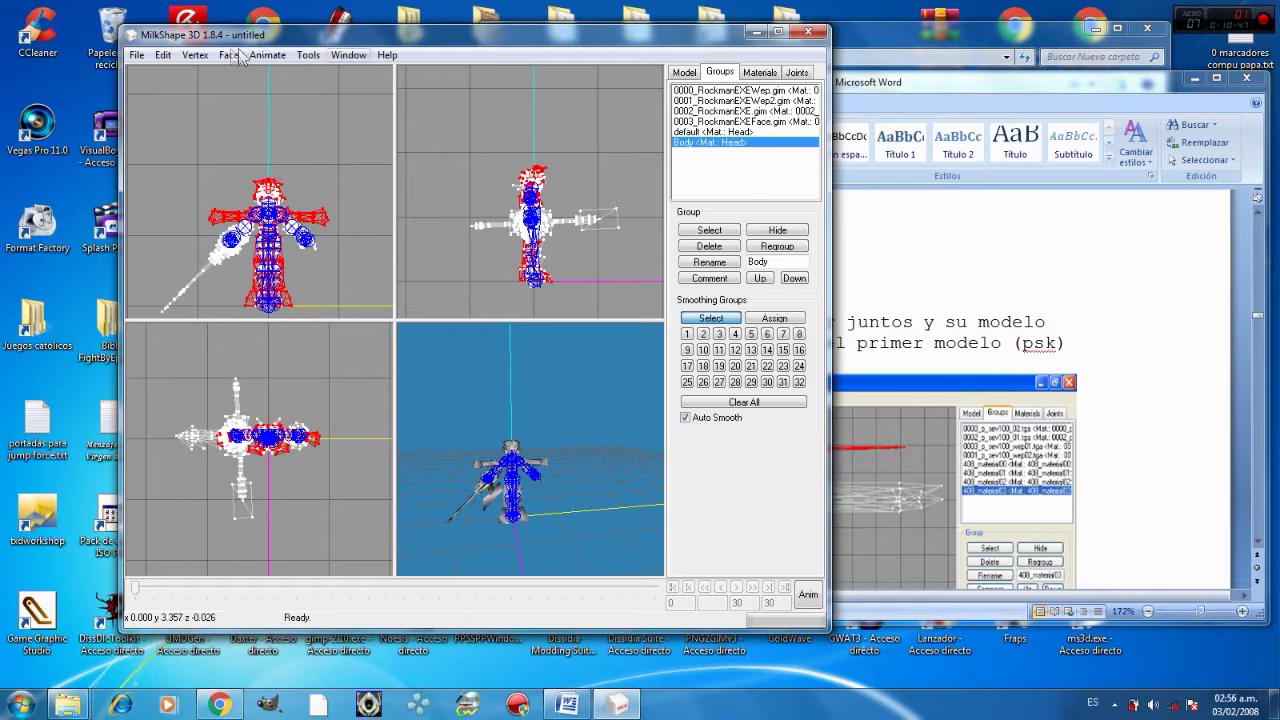
left_click(194, 55)
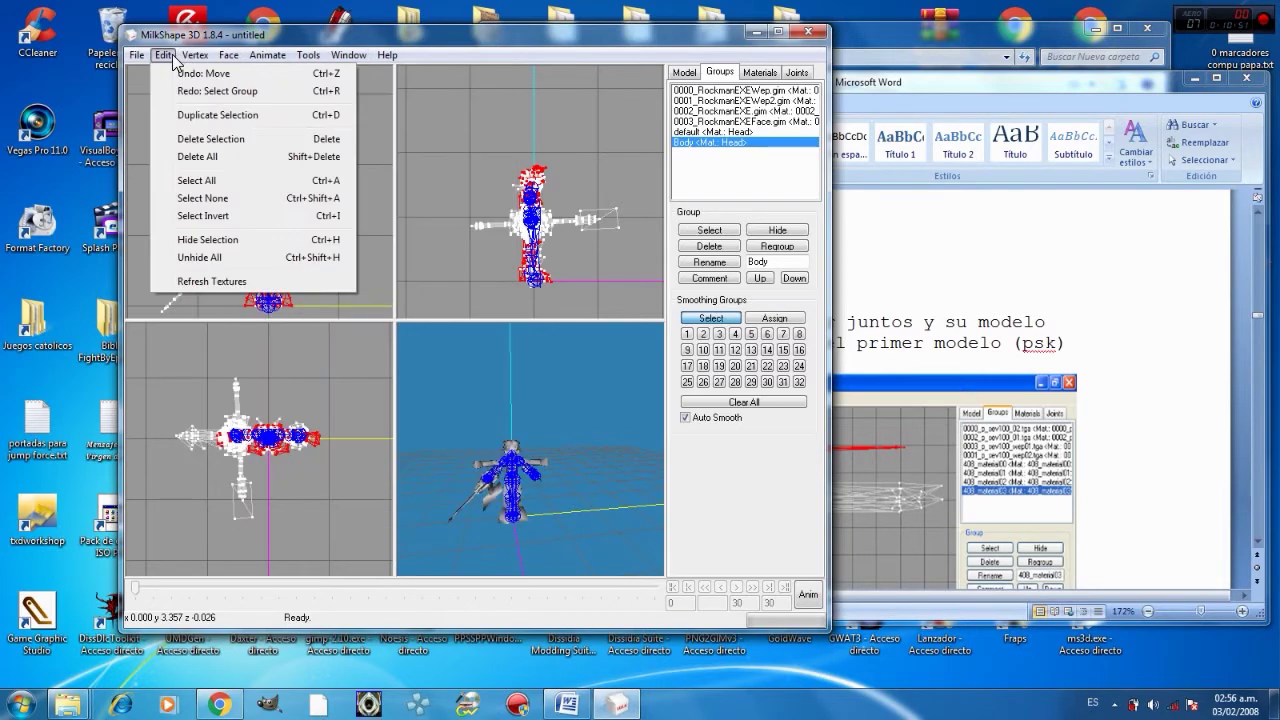
left_click(222, 106)
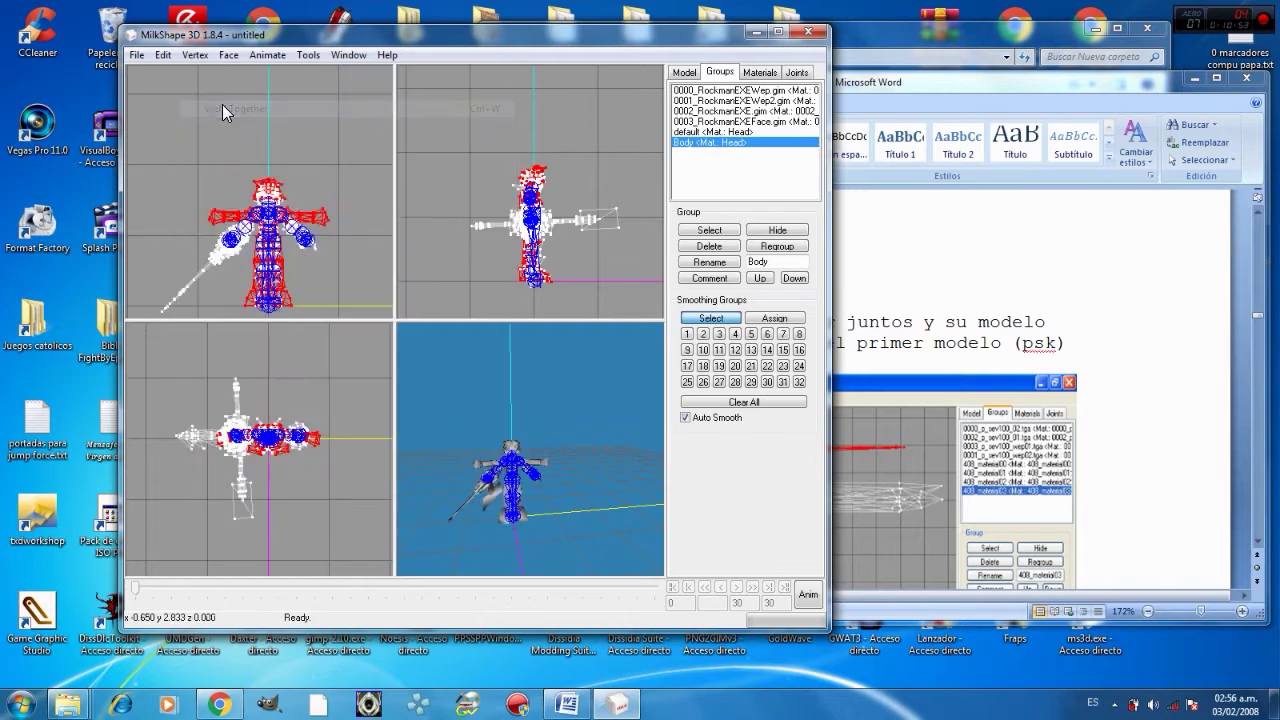
- Switch to the Word tutorial and read about deleting the first PSK model and fitting the new model to the bones
left_click(948, 82)
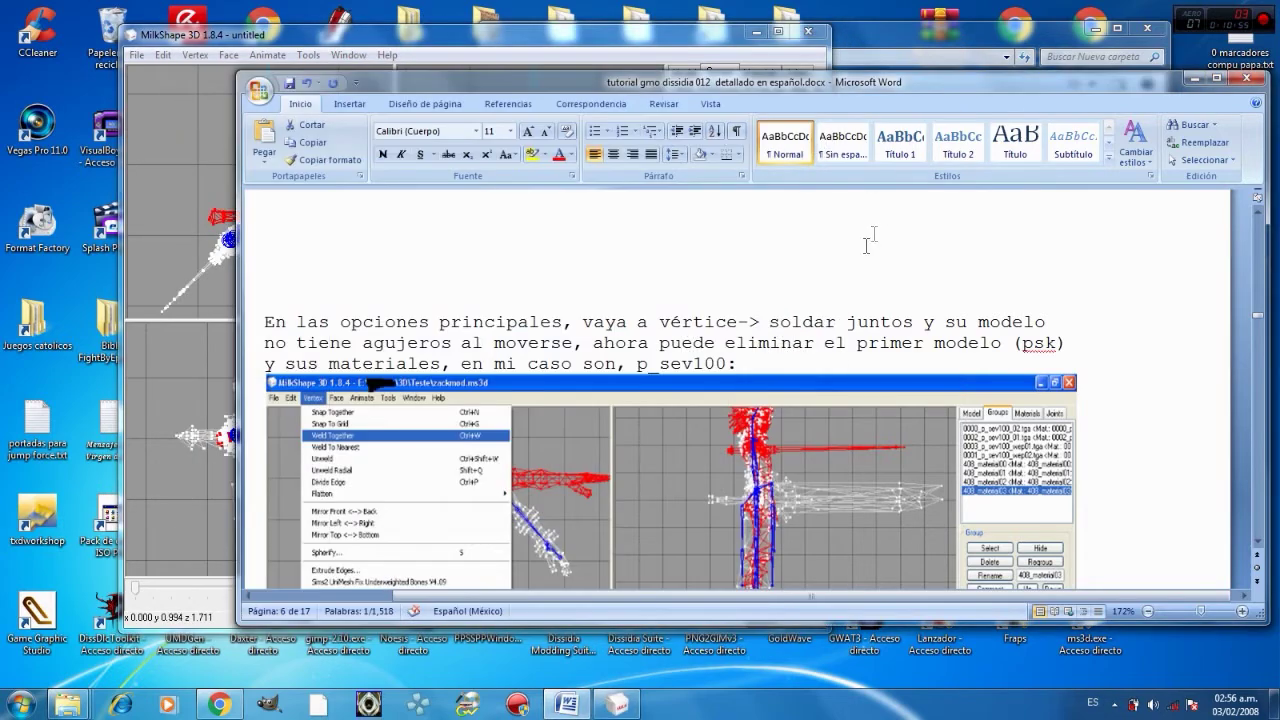
scroll(860, 252, "down", 2)
scroll(860, 252, "down", 3)
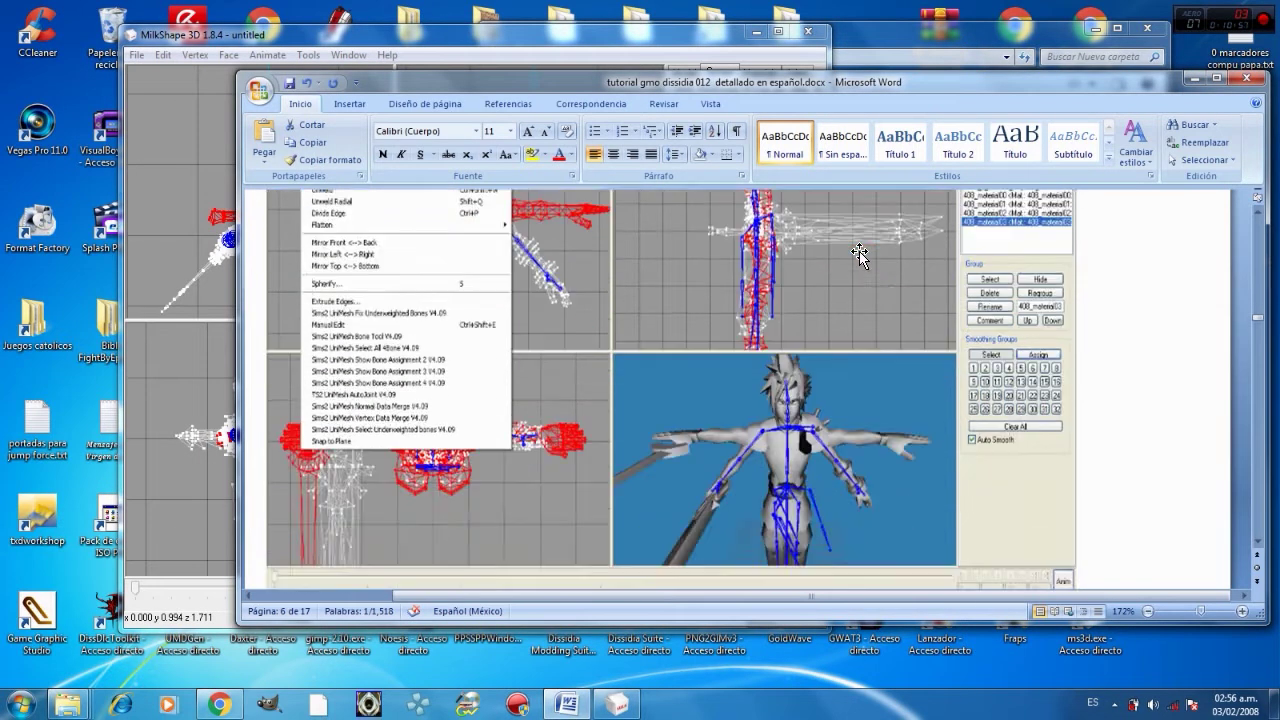
scroll(585, 288, "down", 6)
scroll(585, 288, "down", 4)
scroll(585, 288, "up", 10)
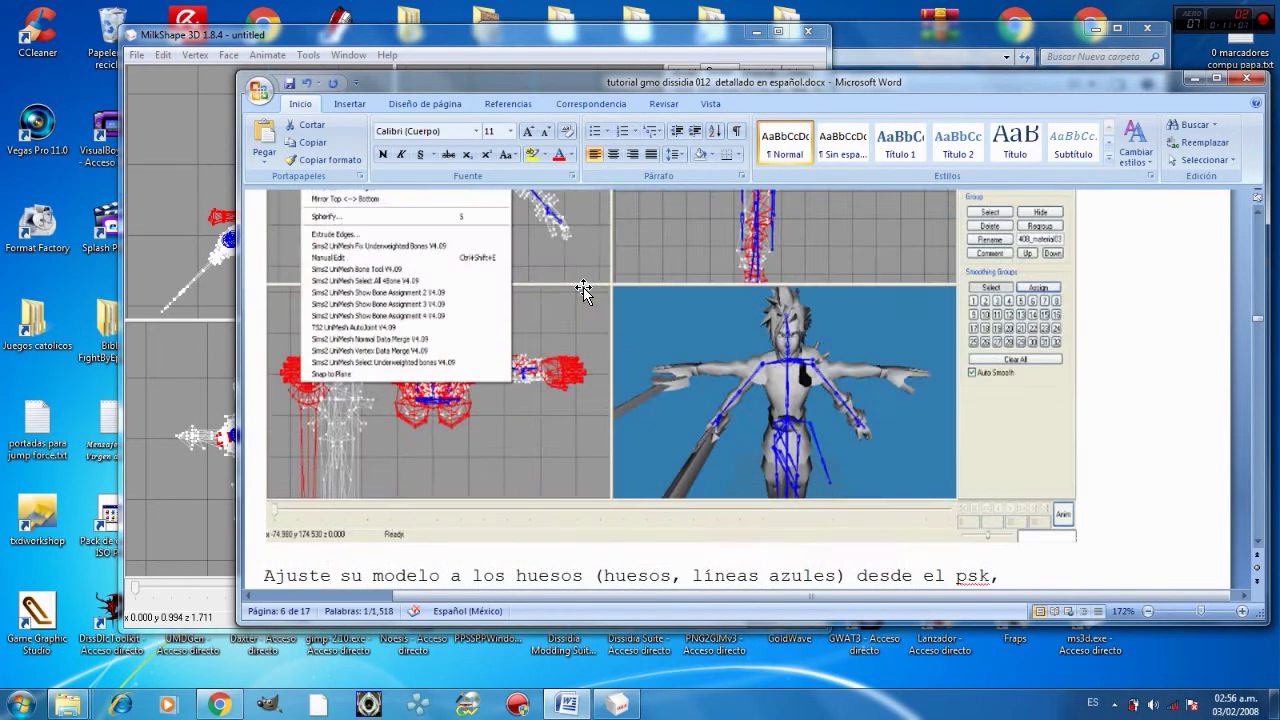
scroll(585, 288, "up", 3)
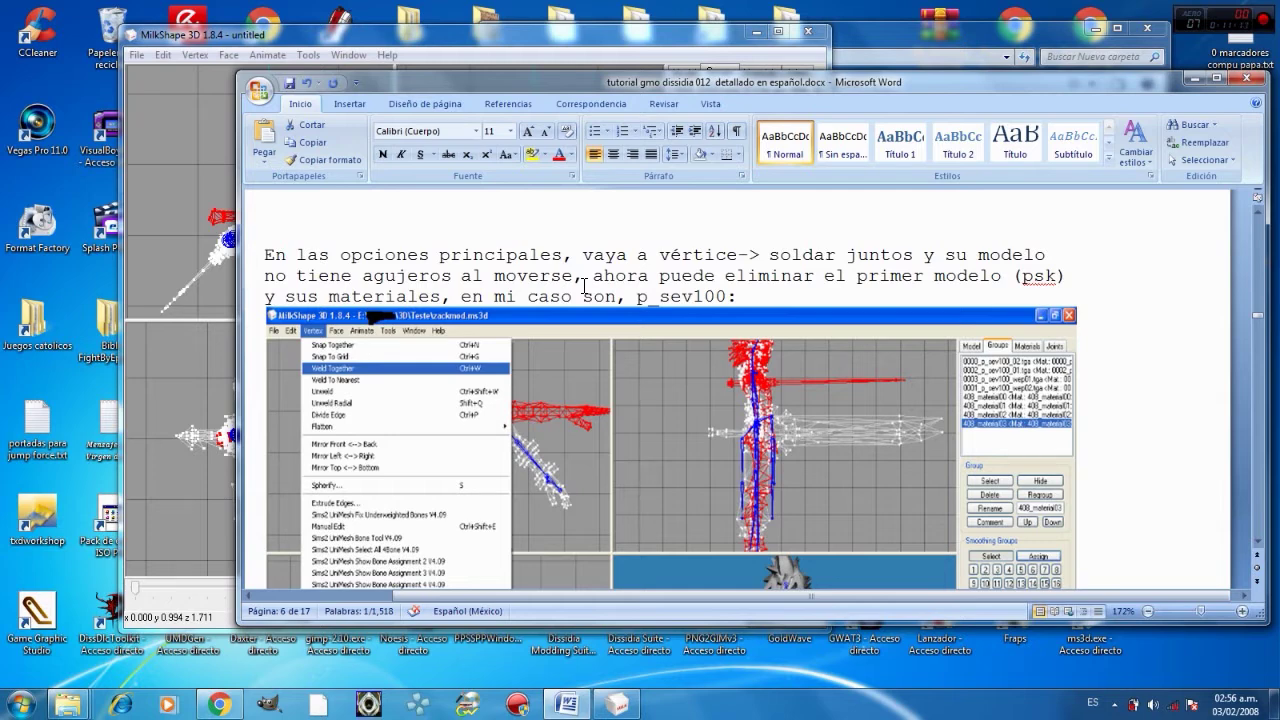
- Switch to MilkShape 3D and delete the original model's four groups, from 0000_RockmanEXEWep.gim to 0003_RockmanEXEFace.gim
left_click(630, 42)
left_click(715, 91)
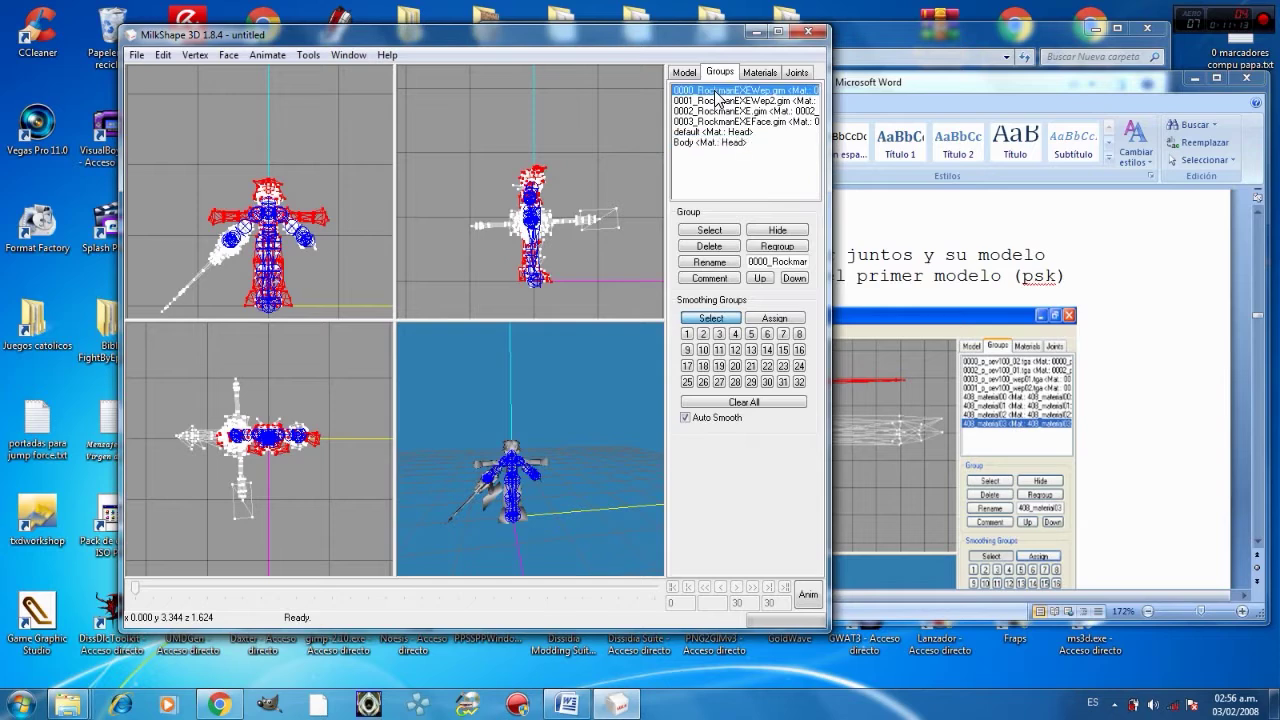
left_click(710, 246)
left_click(712, 248)
left_click(710, 246)
left_click(710, 246)
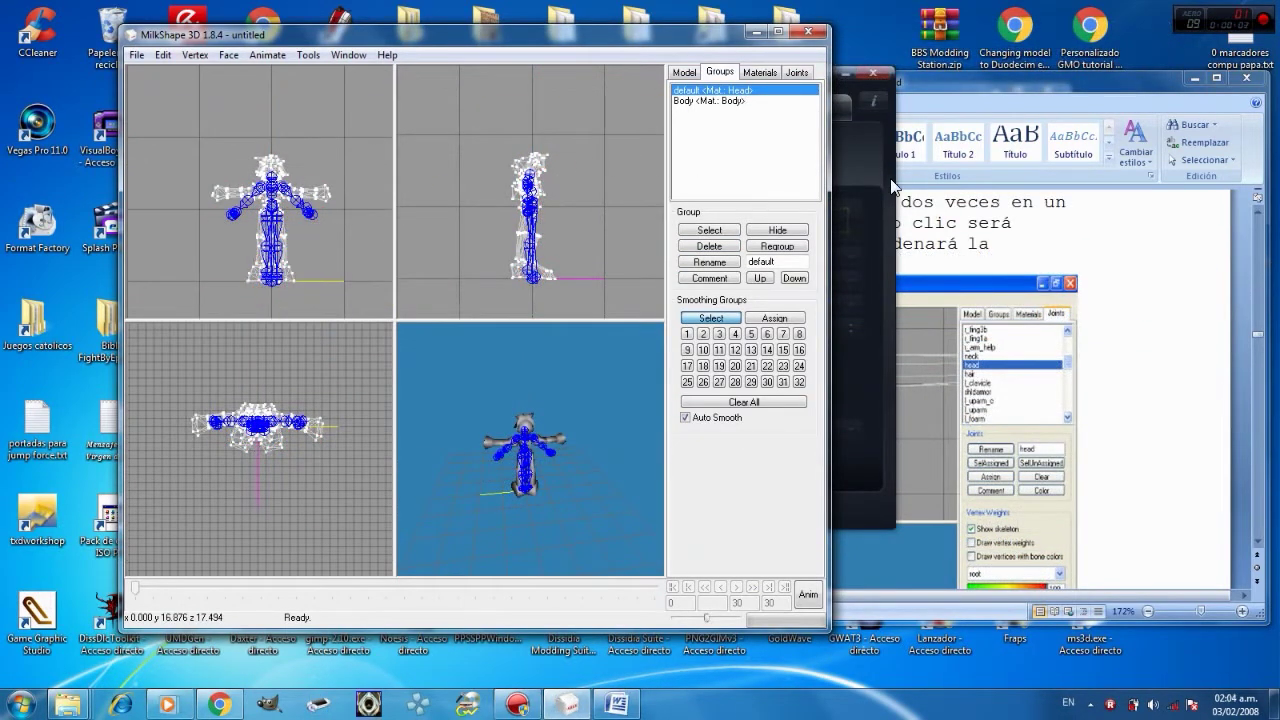
- Select the faces of the Megaman model's left arm in the front view, then rotate and move them onto the left arm bones
left_click(853, 165)
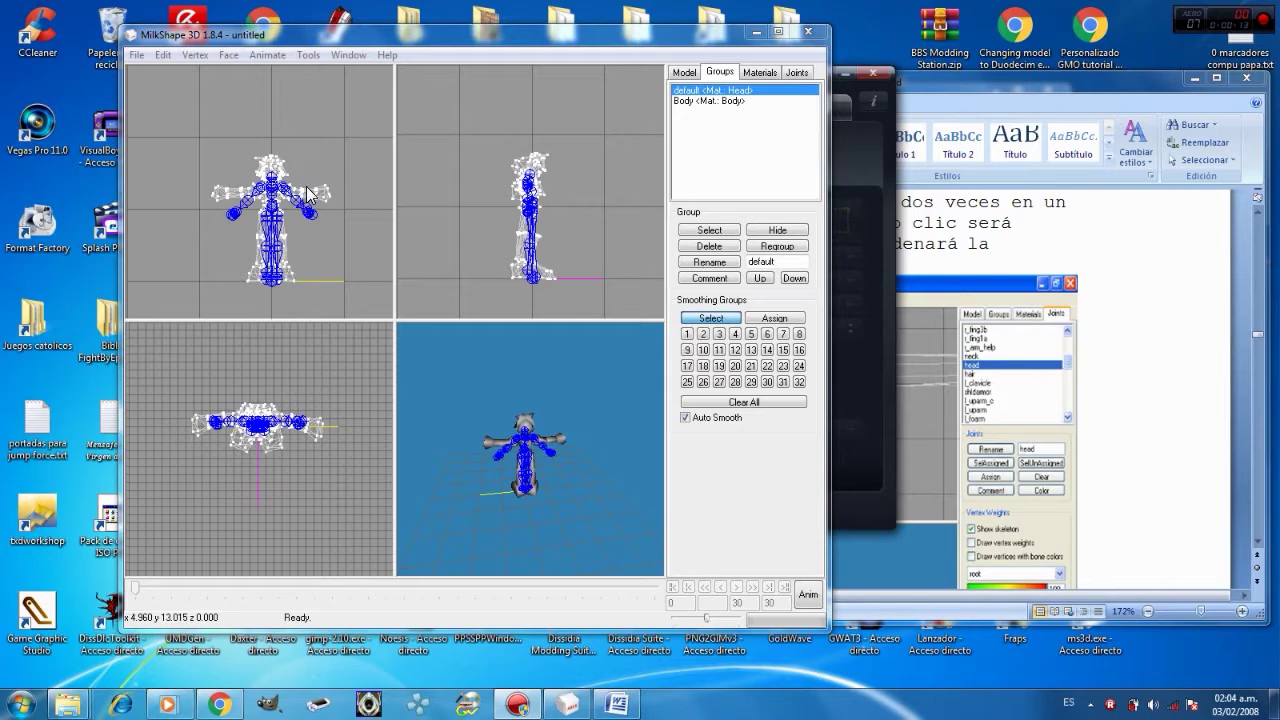
scroll(320, 164, "up", 5)
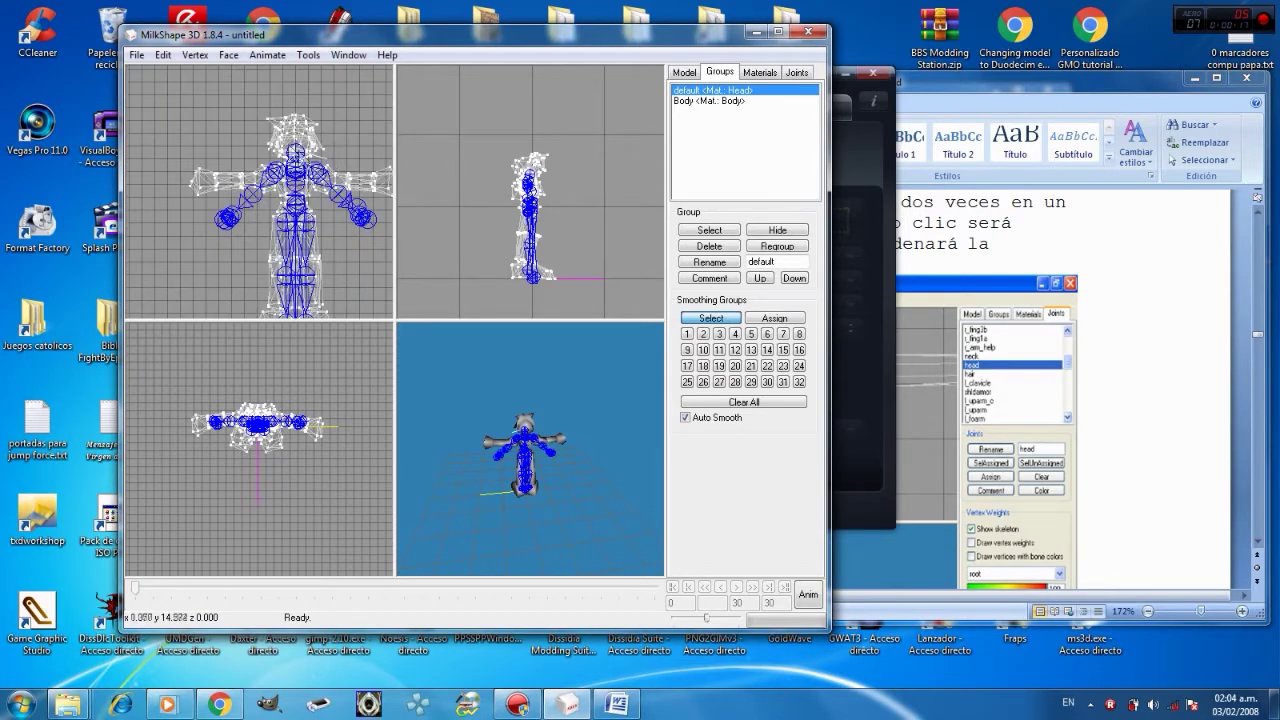
scroll(310, 130, "up", 1)
scroll(300, 126, "up", 4)
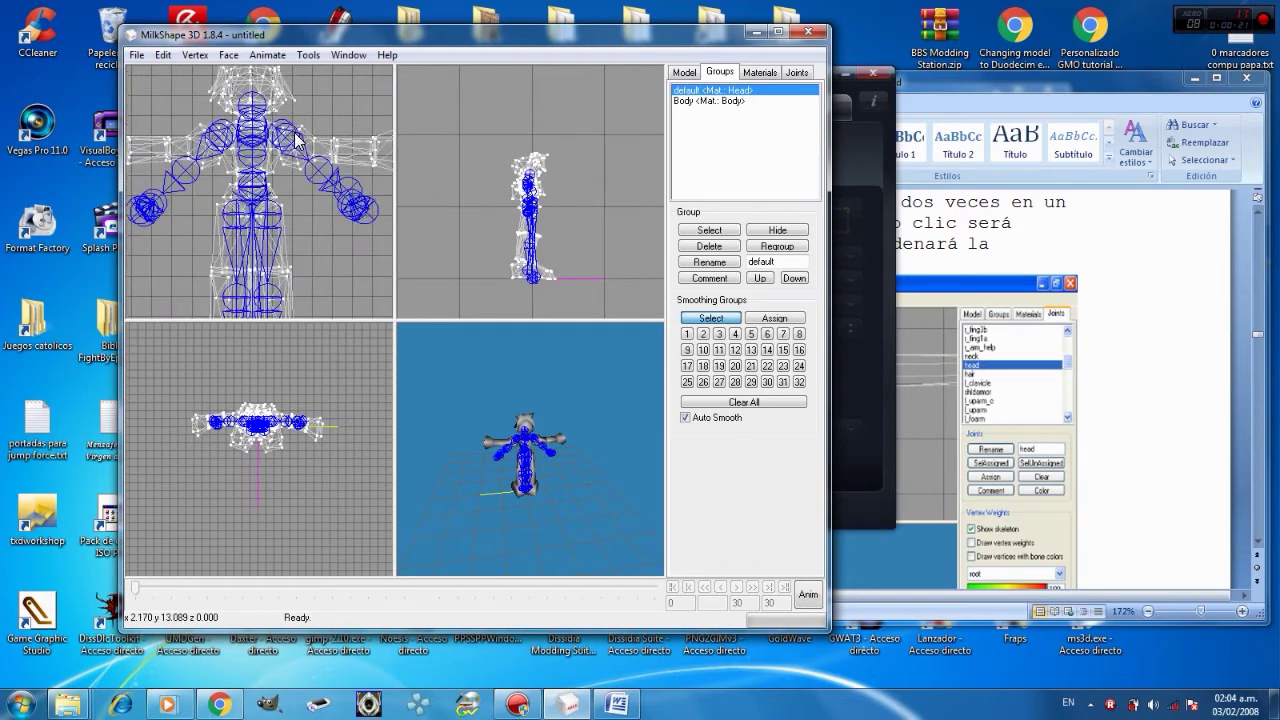
right_click_drag(348, 106, 308, 120)
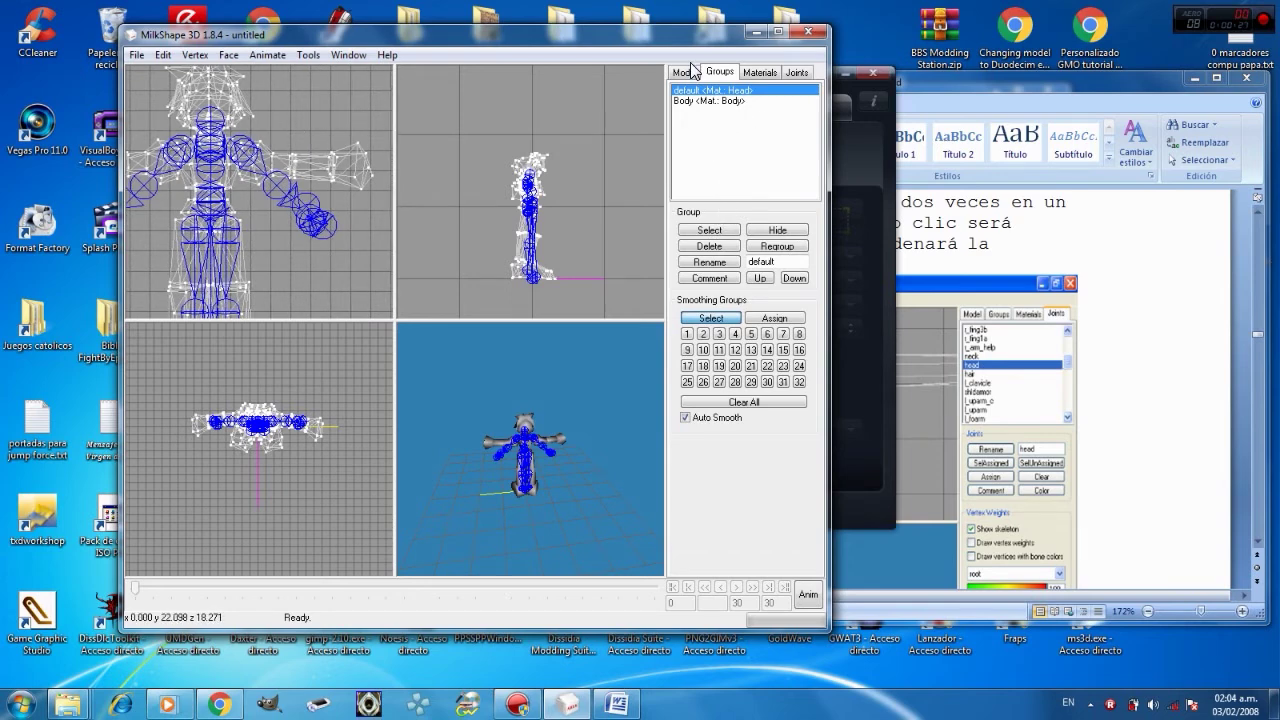
left_click(686, 74)
left_click(710, 106)
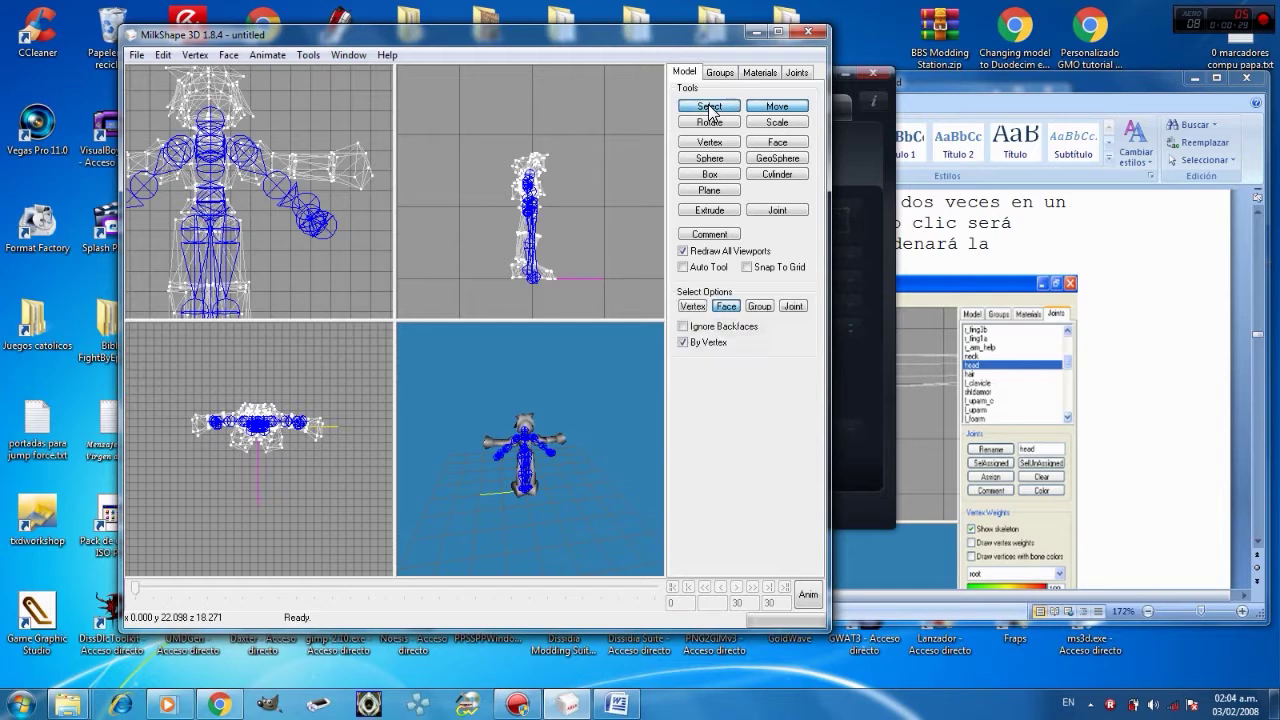
left_click_drag(240, 133, 374, 192)
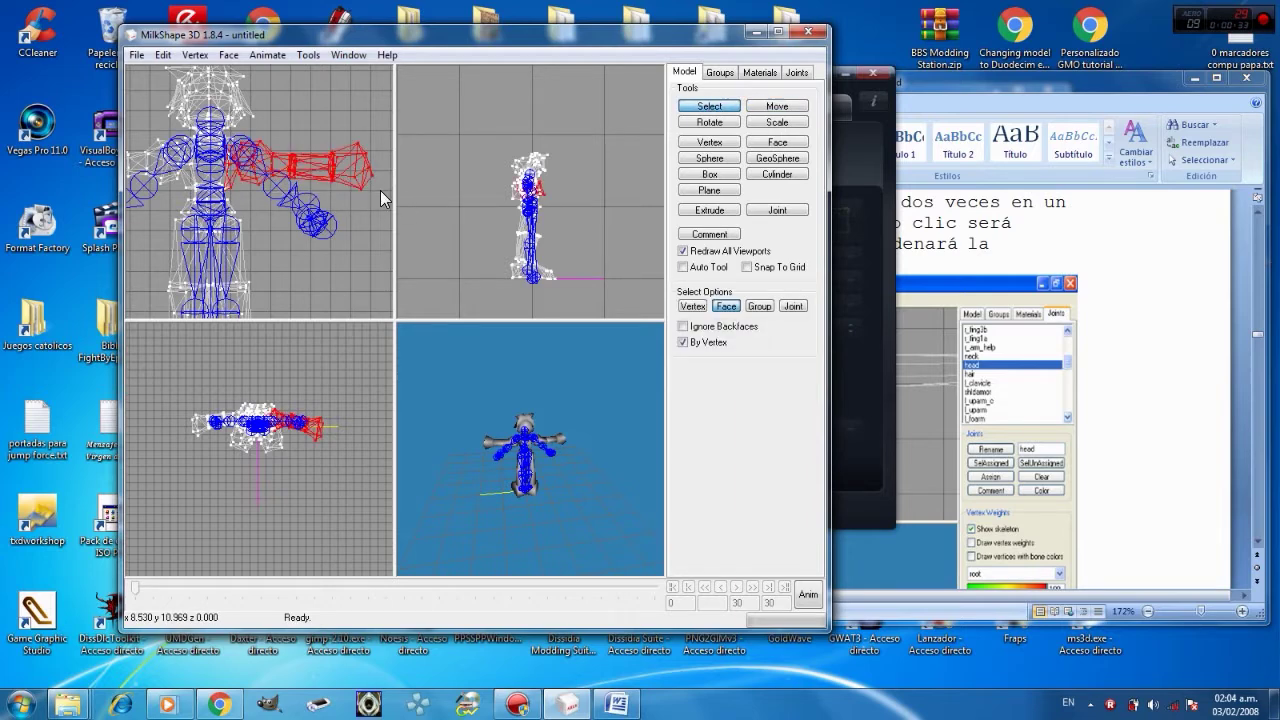
left_click_drag(383, 126, 238, 196)
left_click(266, 196)
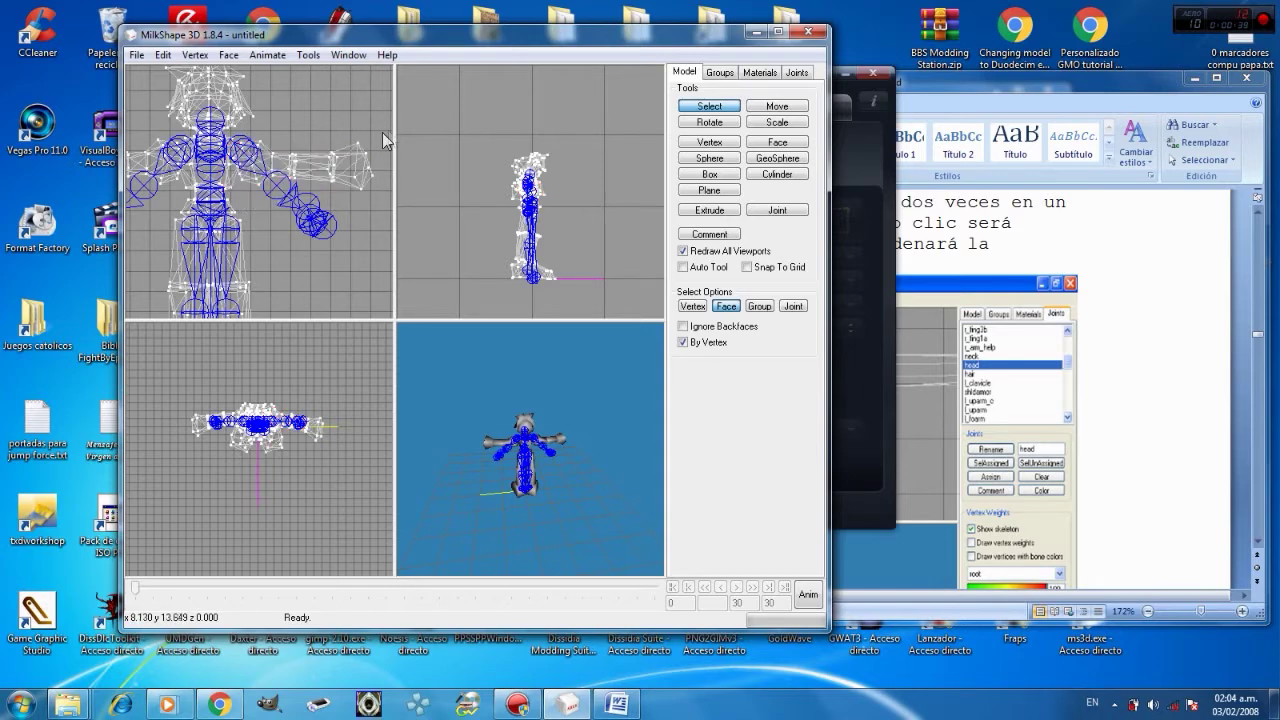
left_click_drag(380, 124, 244, 200)
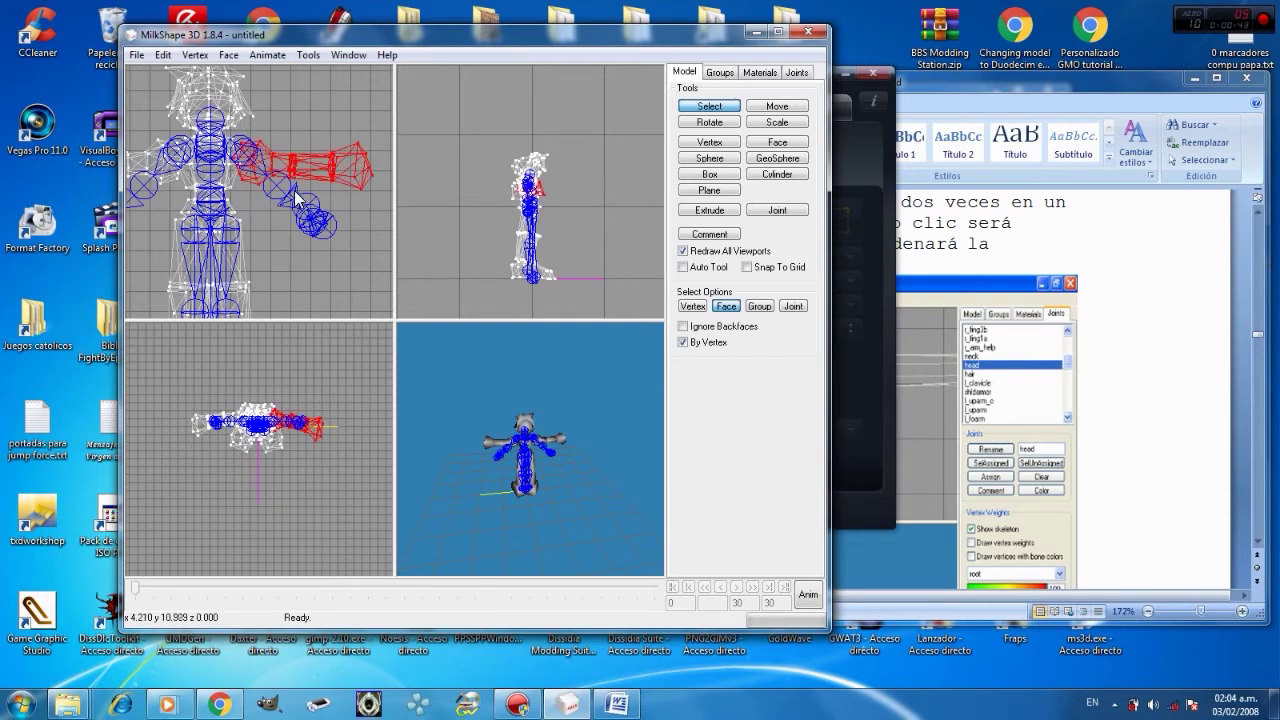
left_click(726, 123)
left_click_drag(357, 177, 349, 207)
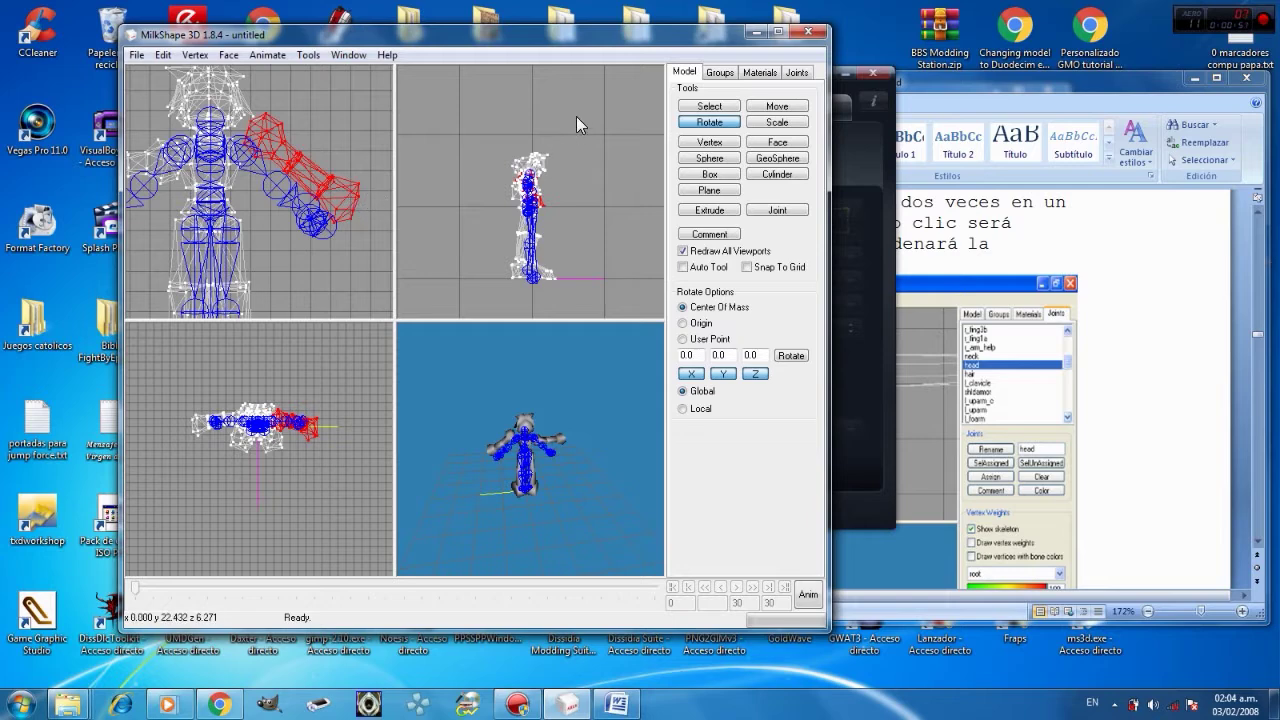
left_click(764, 114)
left_click_drag(292, 170, 291, 196)
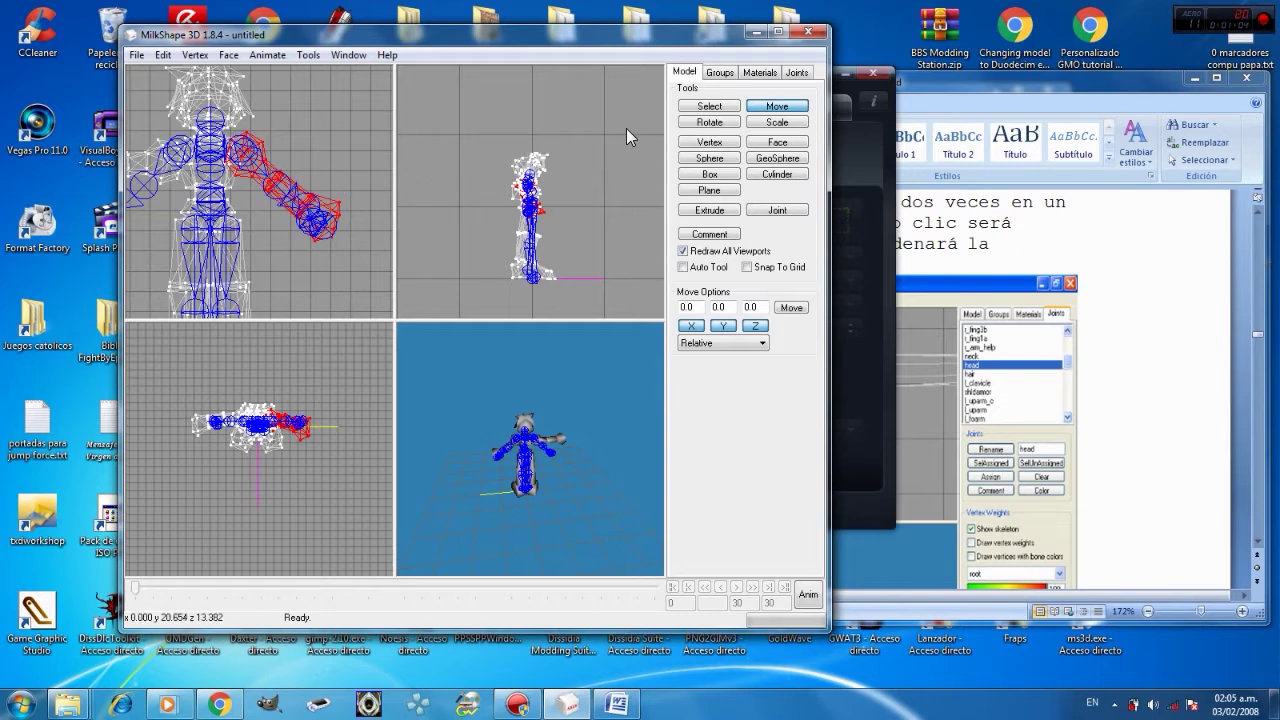
- Select the faces of the model's right arm in the front view, then rotate and move them onto the right arm bones
right_click_drag(298, 142, 300, 183)
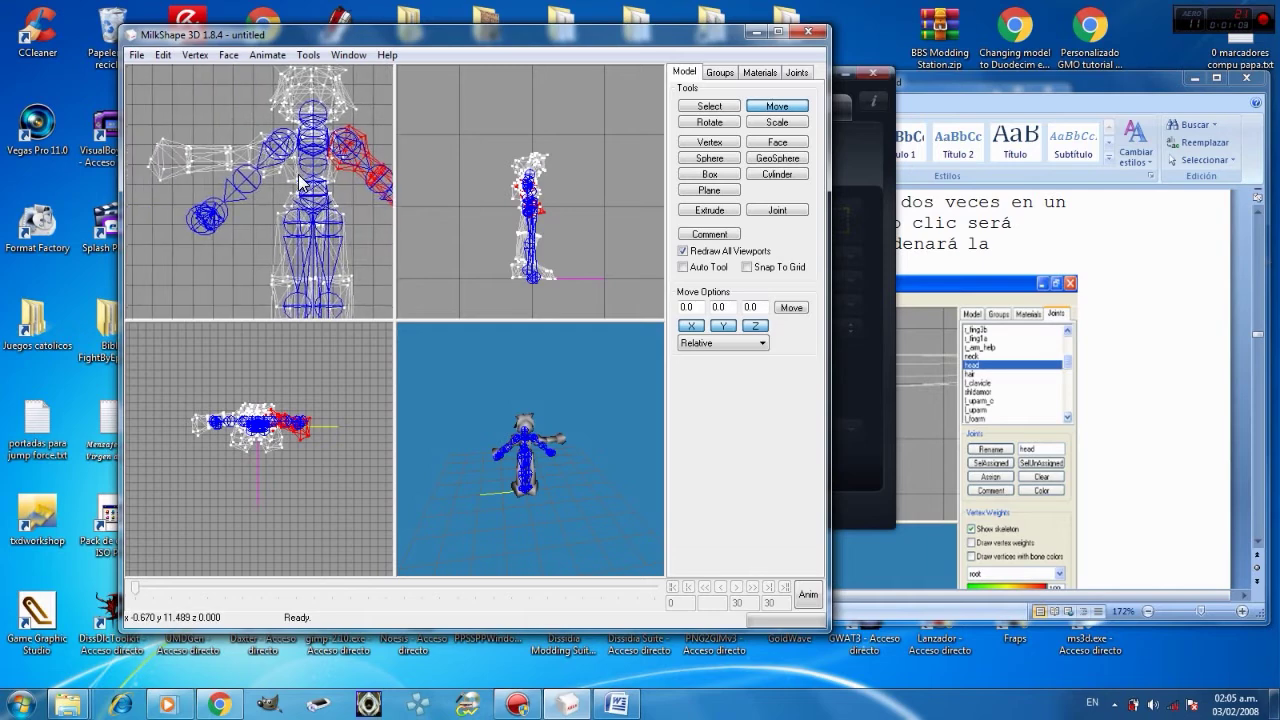
left_click(712, 108)
left_click_drag(192, 158, 268, 194)
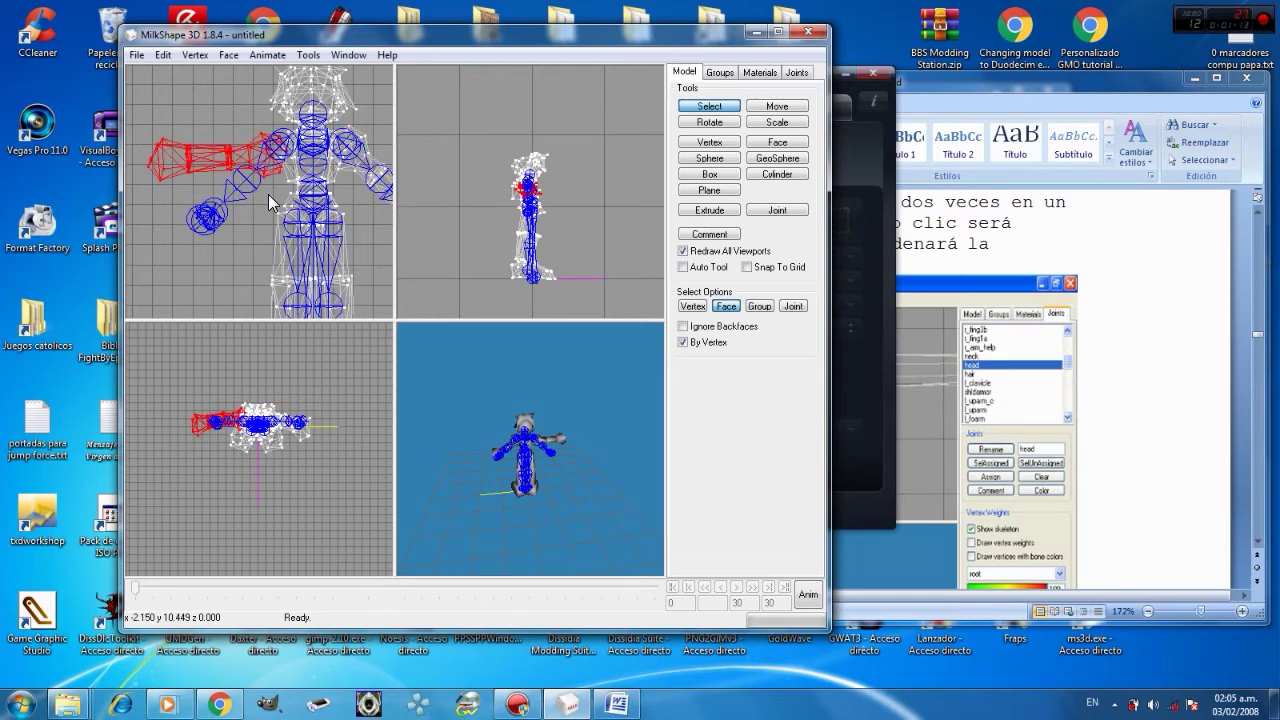
left_click(710, 122)
left_click_drag(277, 158, 271, 130)
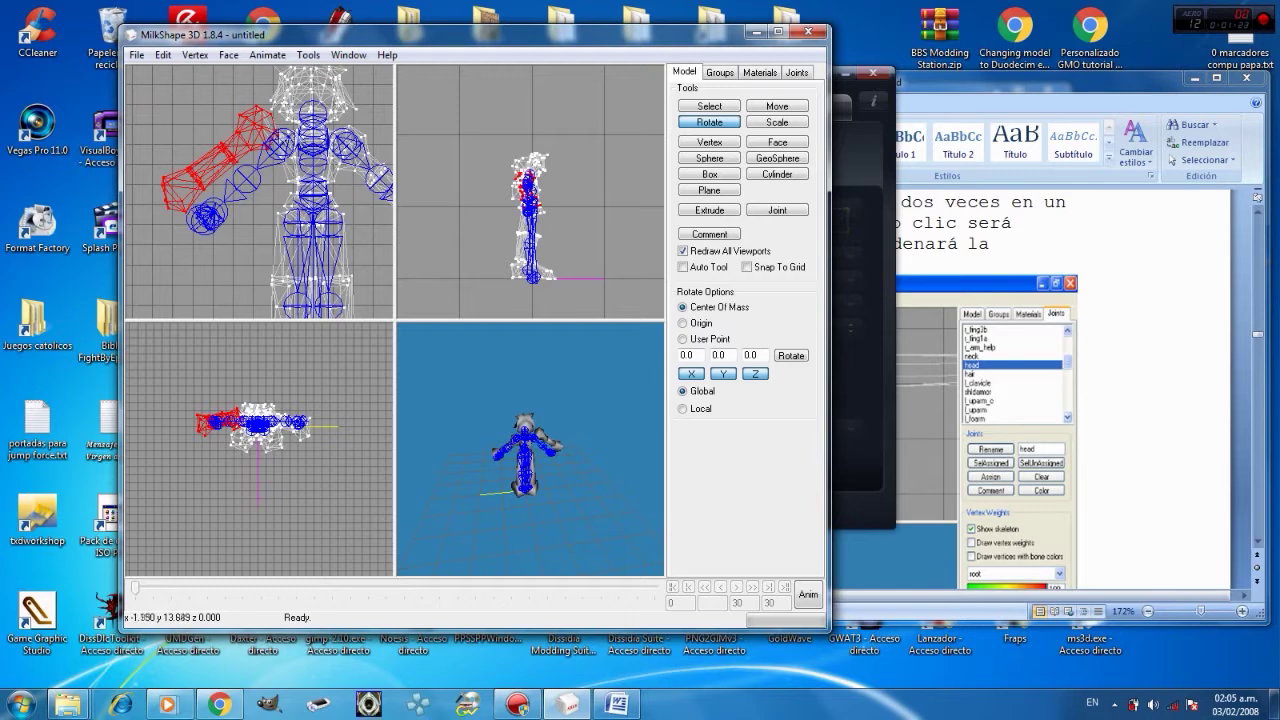
left_click(776, 107)
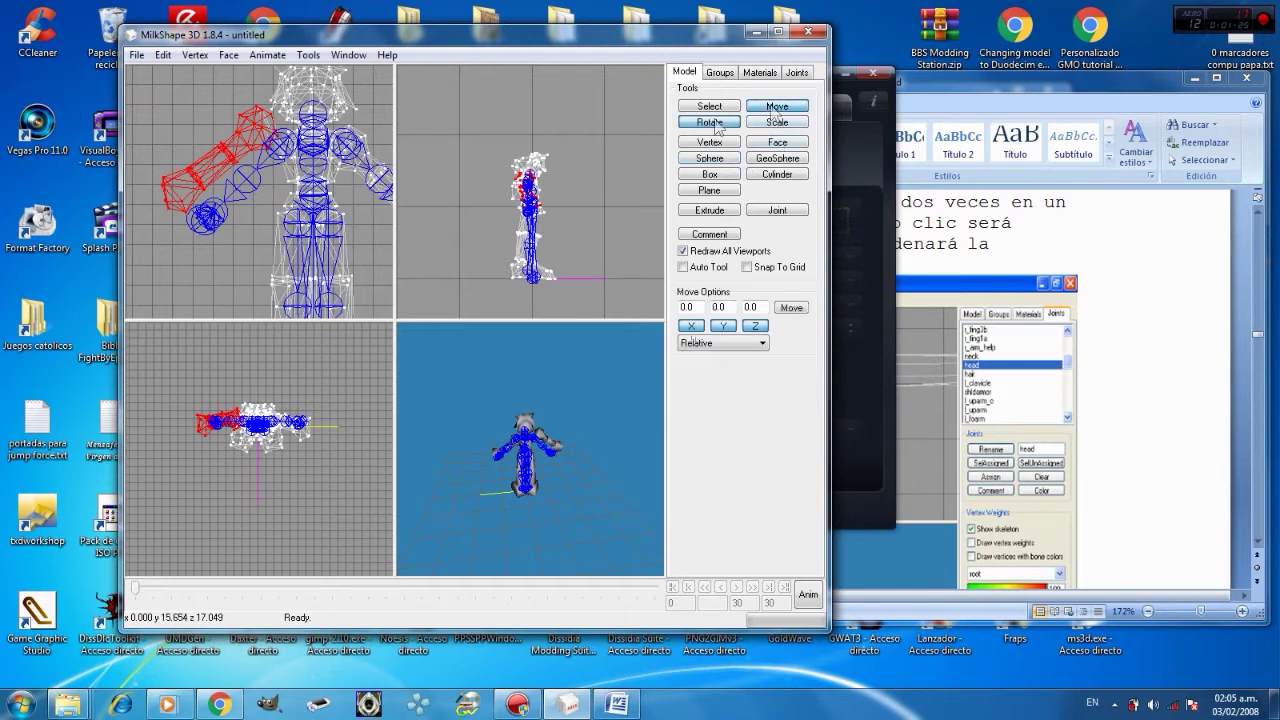
left_click_drag(212, 166, 234, 182)
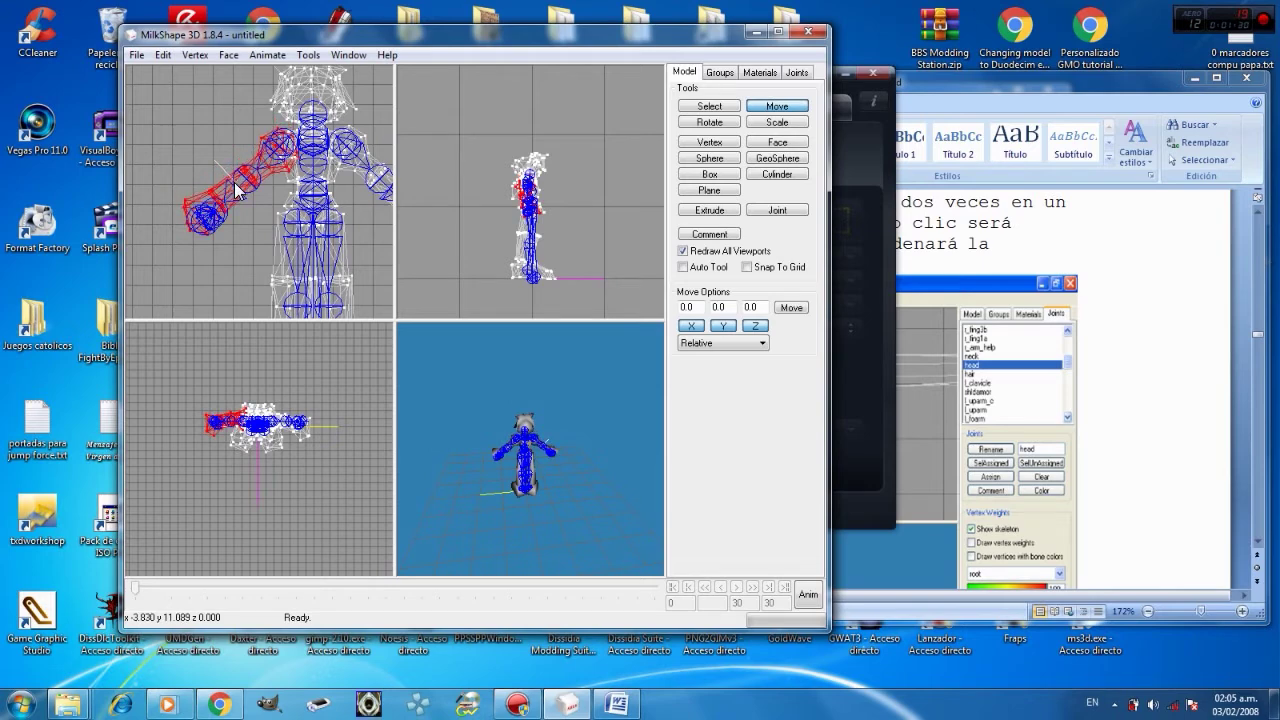
left_click(712, 122)
left_click_drag(285, 150, 280, 148)
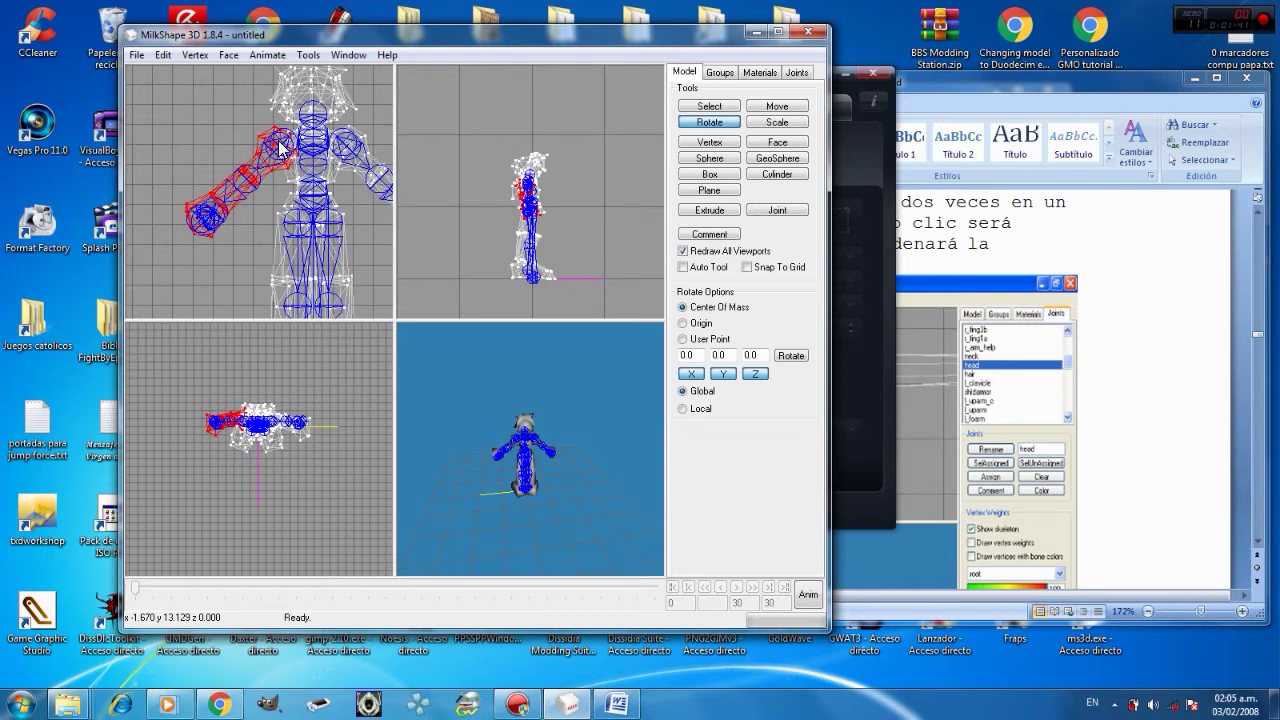
- Switch to the Word tutorial and read how to assign the model's vertices to the bones
left_click(950, 80)
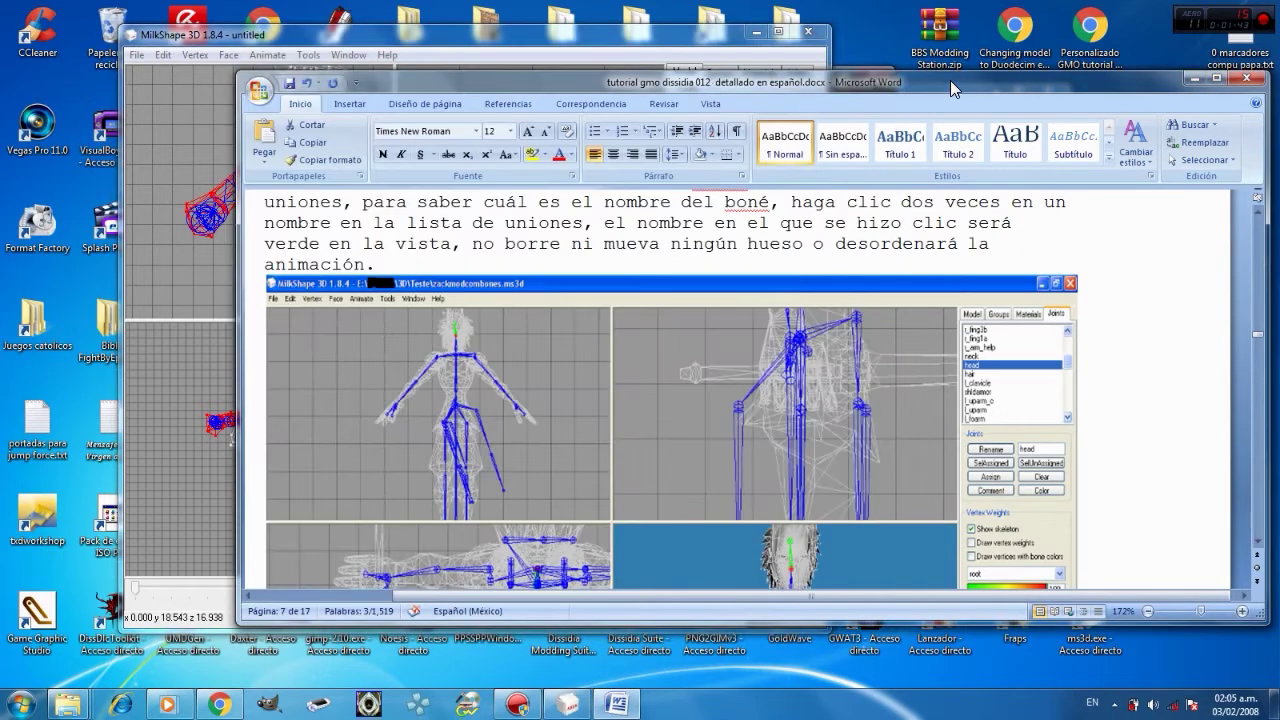
scroll(765, 270, "down", 7)
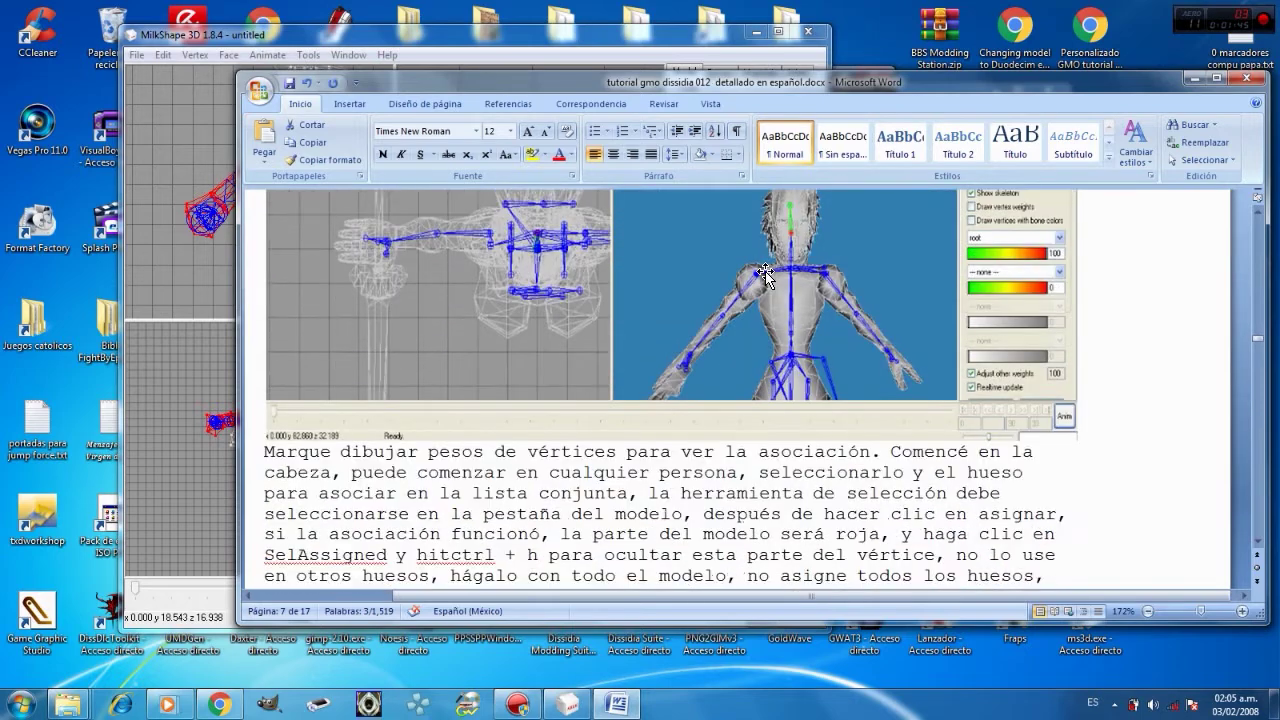
scroll(765, 272, "down", 1)
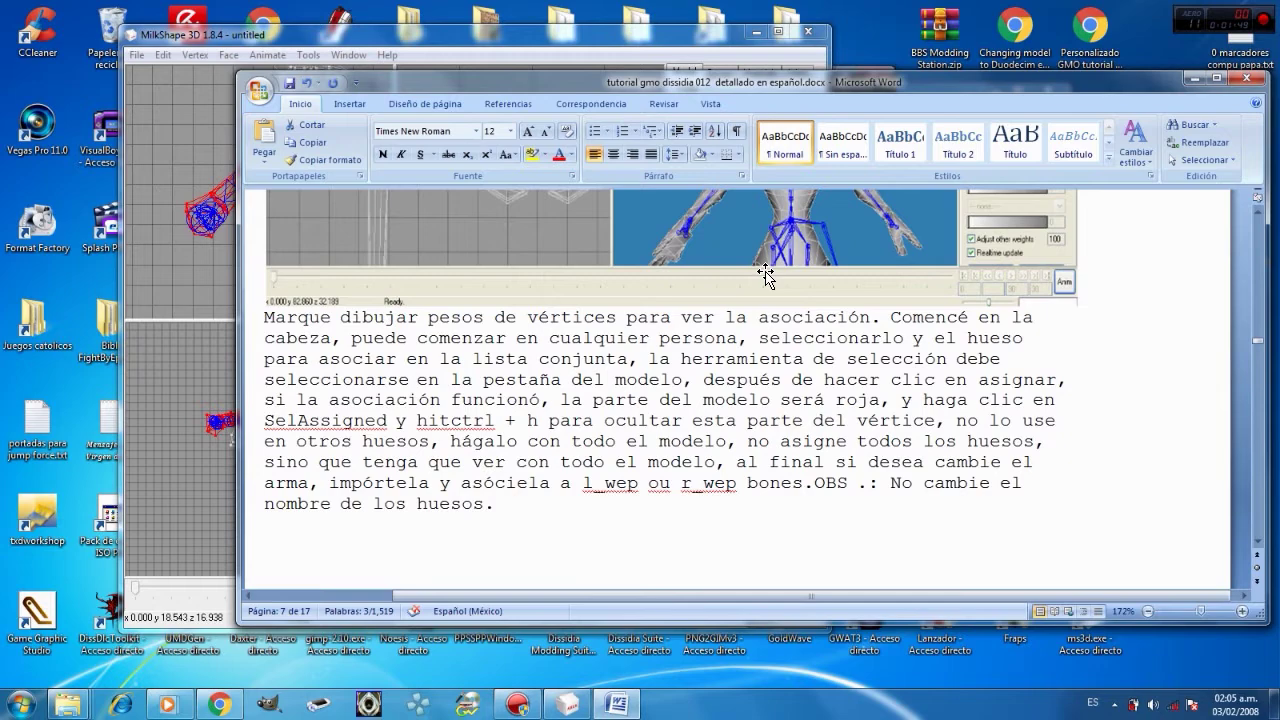
scroll(765, 272, "down", 10)
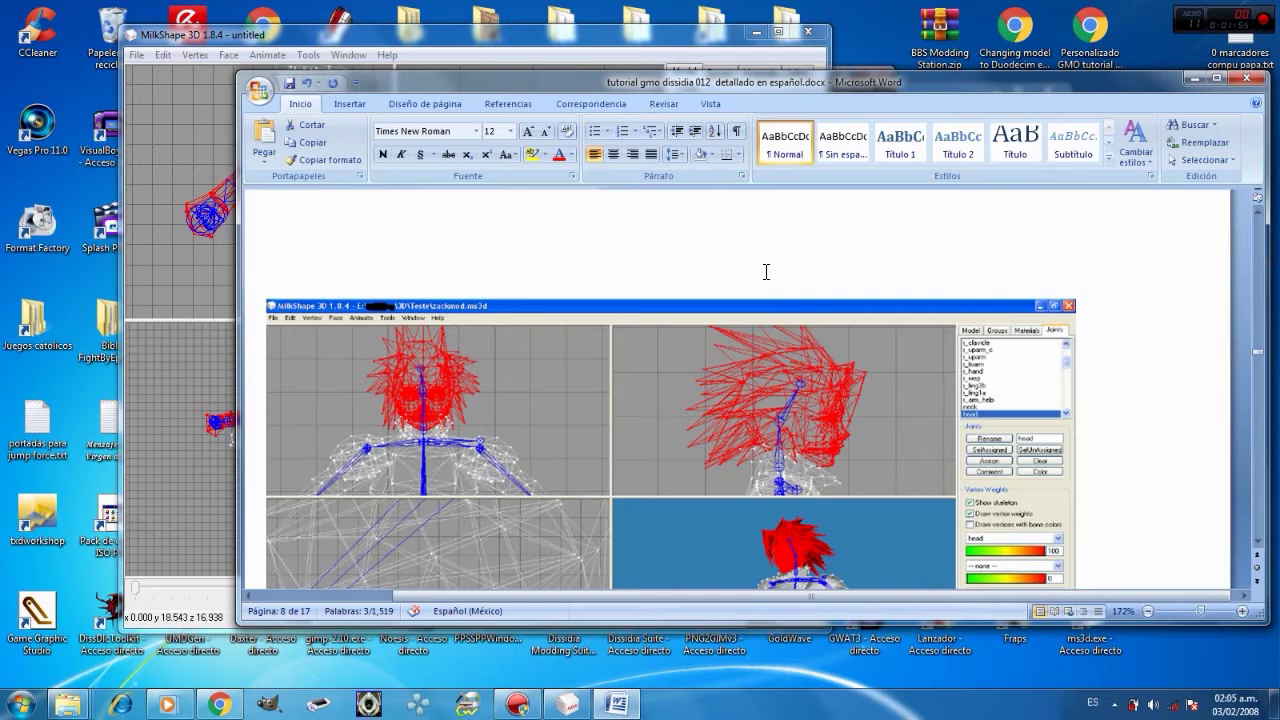
- Switch to MilkShape 3D, clear the arm selection and display the joint list
left_click(560, 38)
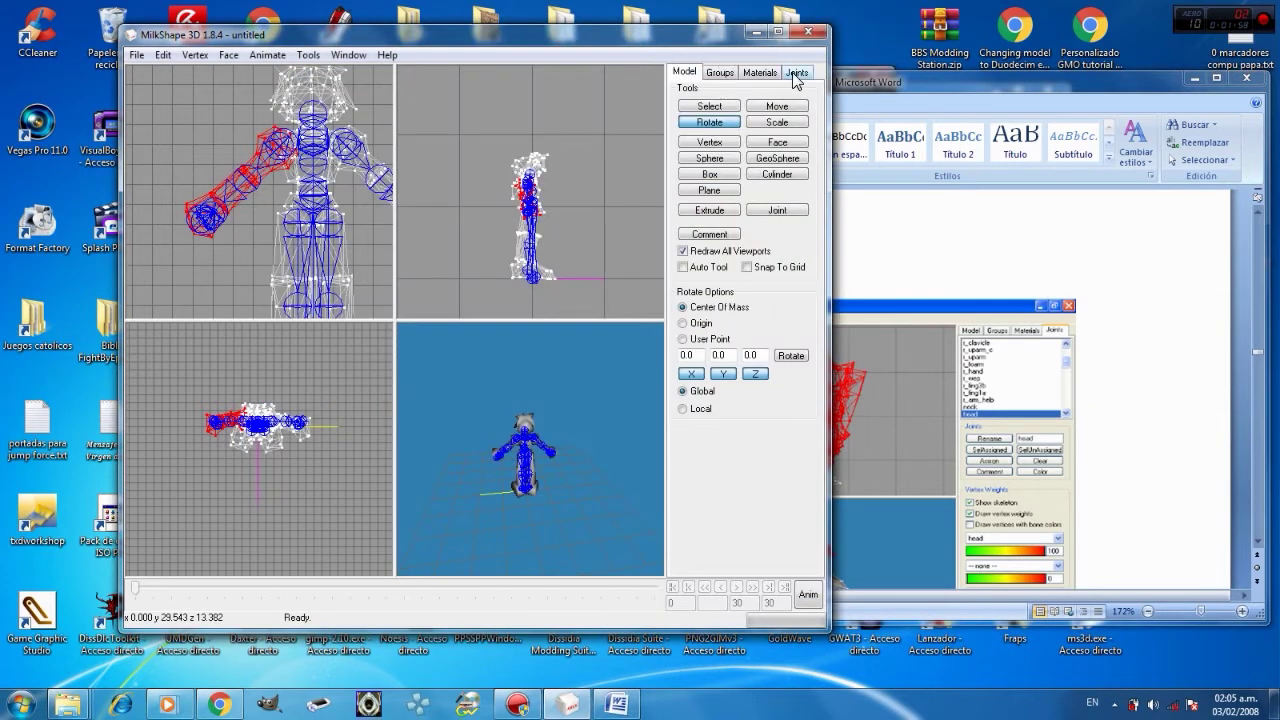
left_click(709, 106)
left_click(226, 112)
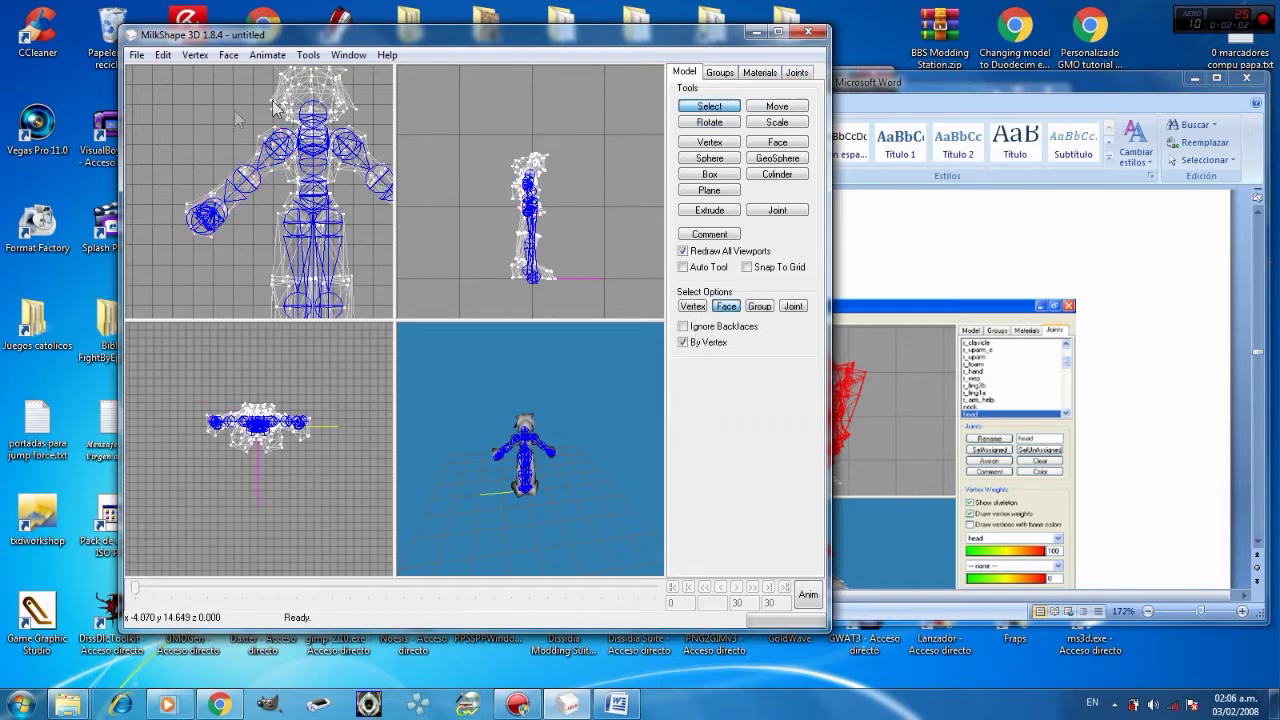
left_click(798, 74)
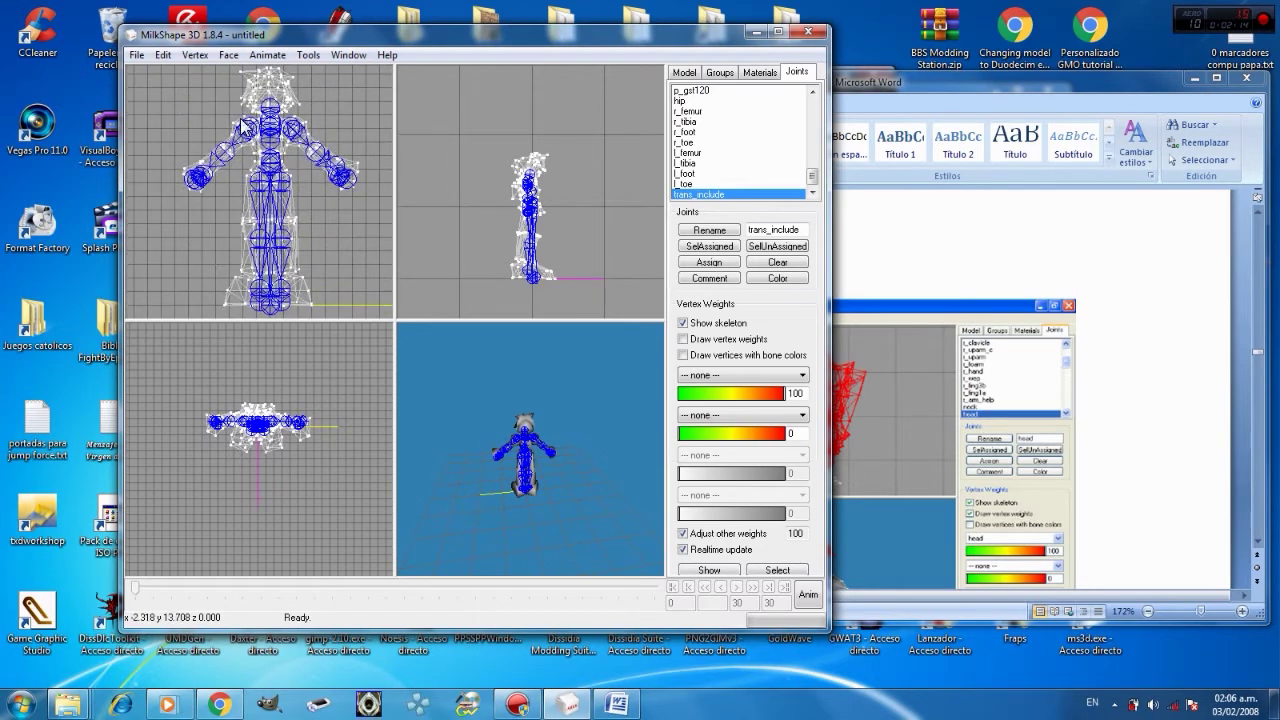
- Examine how the Megaman mesh fits the skeleton in the front, side, top and 3D views
scroll(480, 176, "up", 3)
scroll(478, 162, "up", 2)
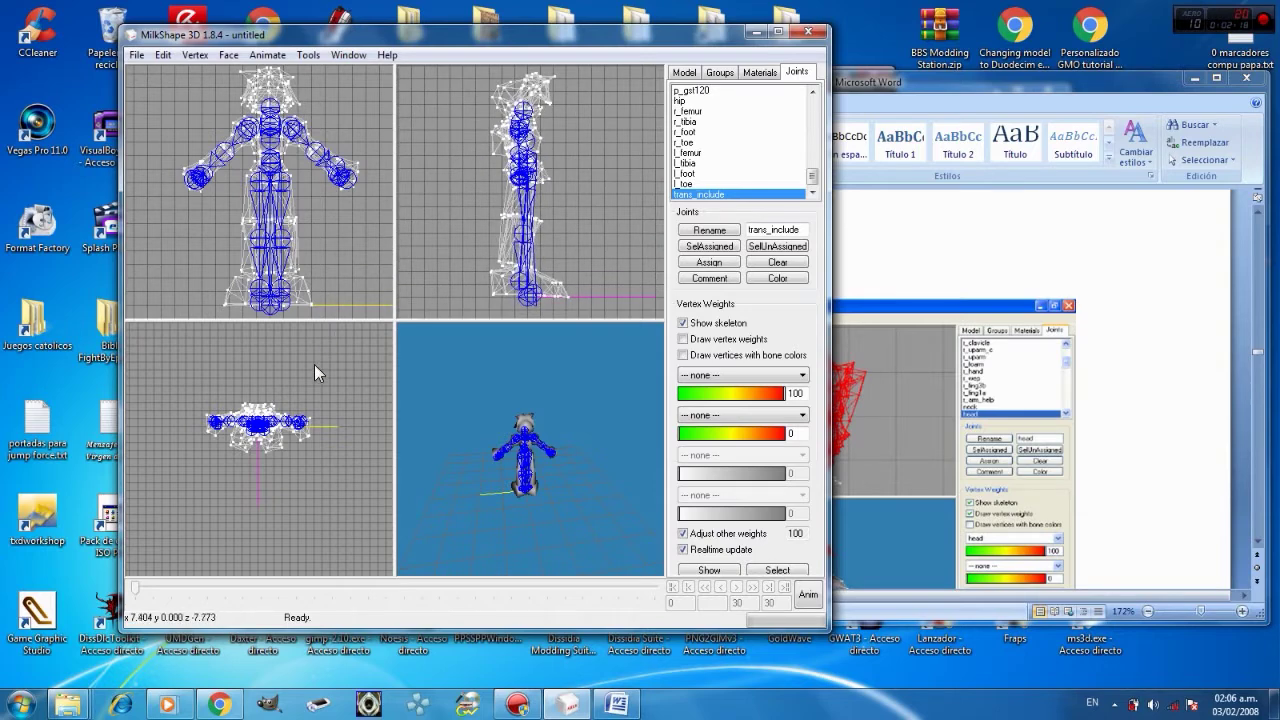
scroll(315, 368, "up", 4)
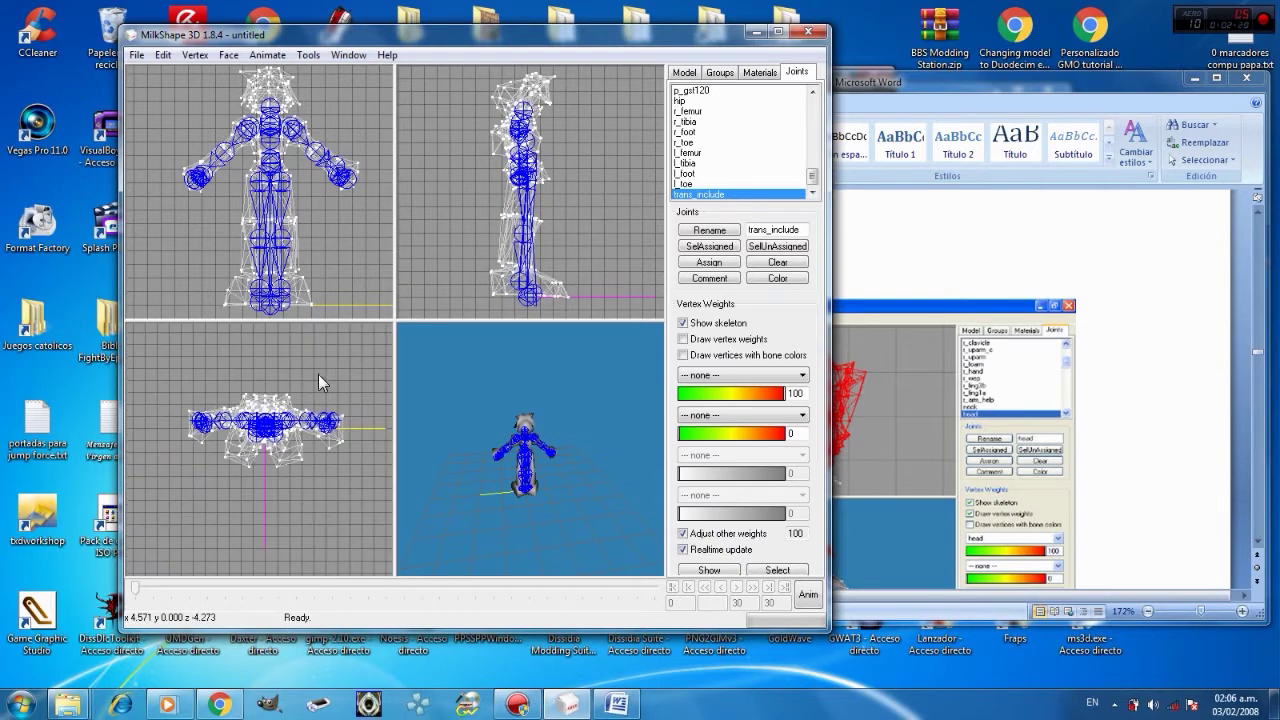
right_click_drag(318, 368, 306, 392)
scroll(306, 392, "up", 3)
left_click_drag(492, 438, 620, 455)
scroll(604, 450, "up", 5)
scroll(604, 450, "up", 4)
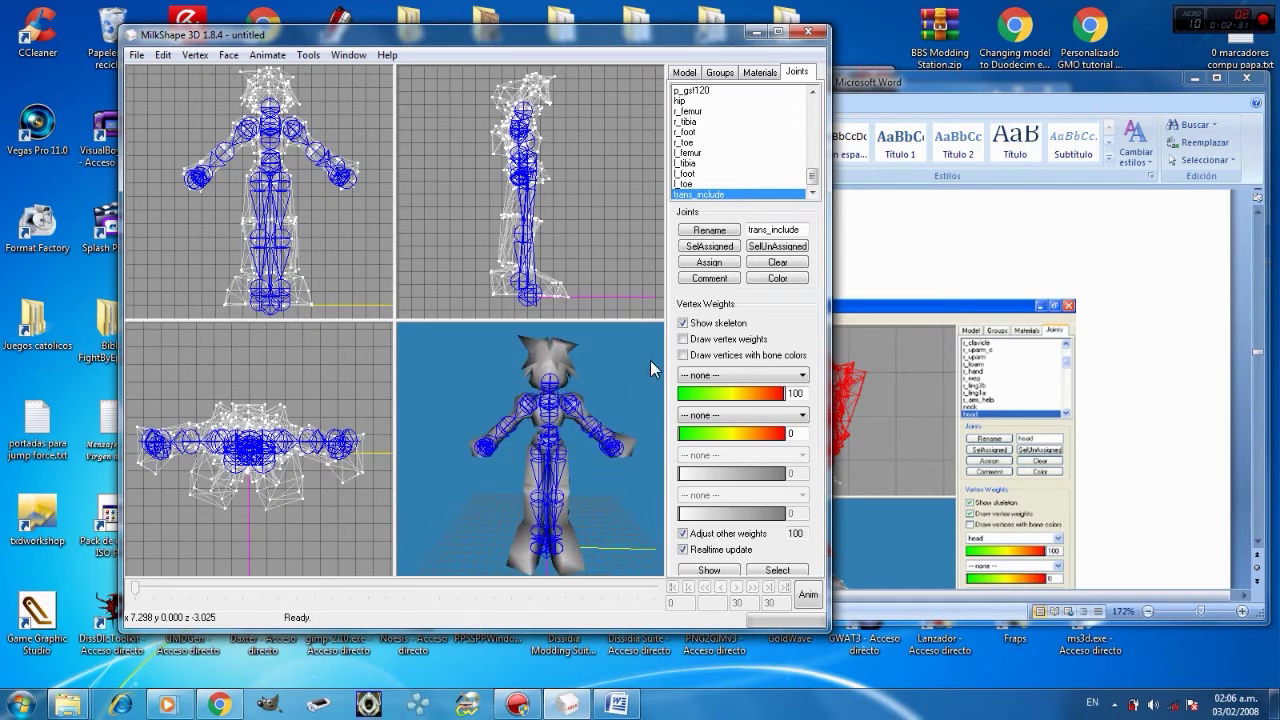
- Highlight trans_include and the left leg joints l_toe, l_foot, l_tibia and l_femur in turn to identify the body part each one controls
left_click(982, 82)
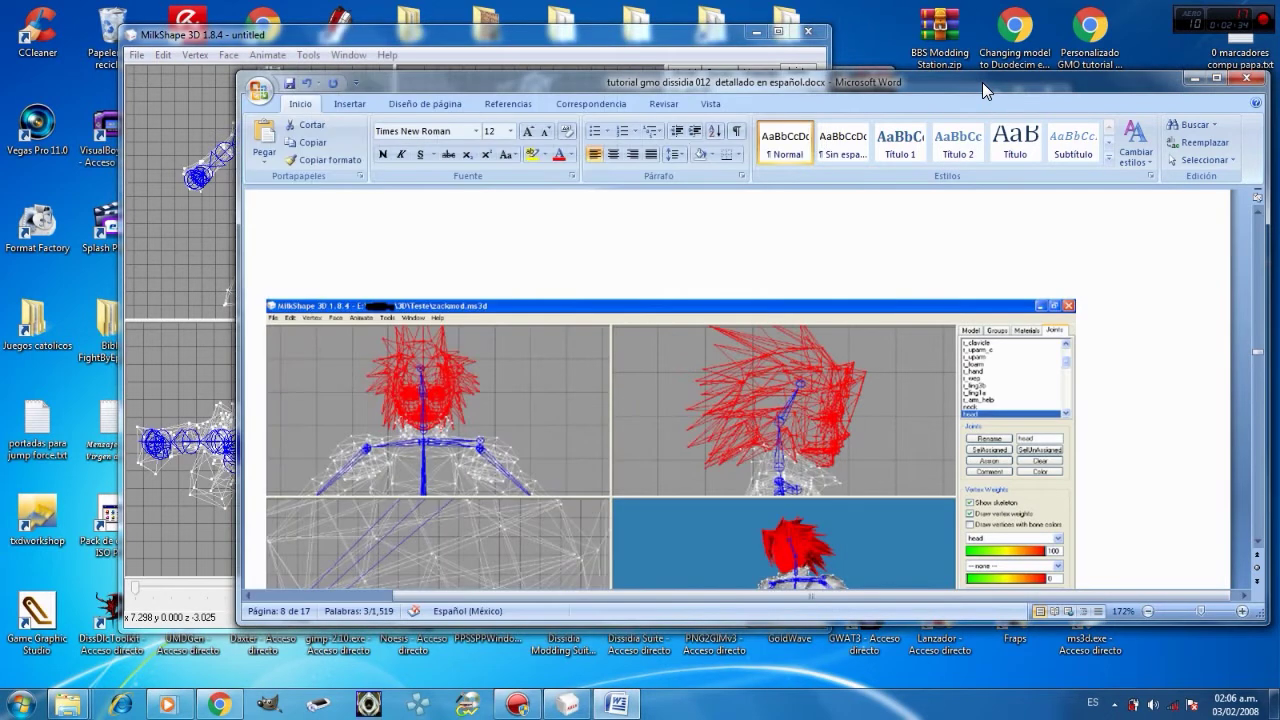
left_click(606, 32)
left_click(700, 195)
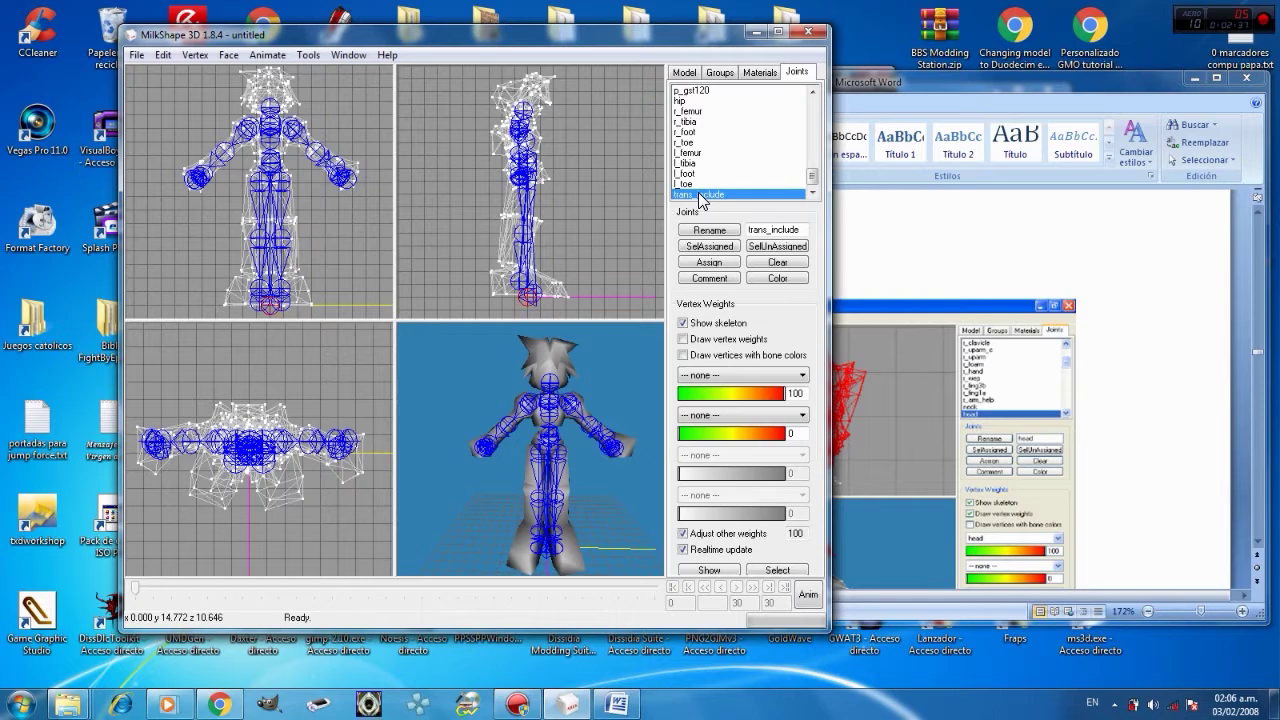
left_click(697, 184)
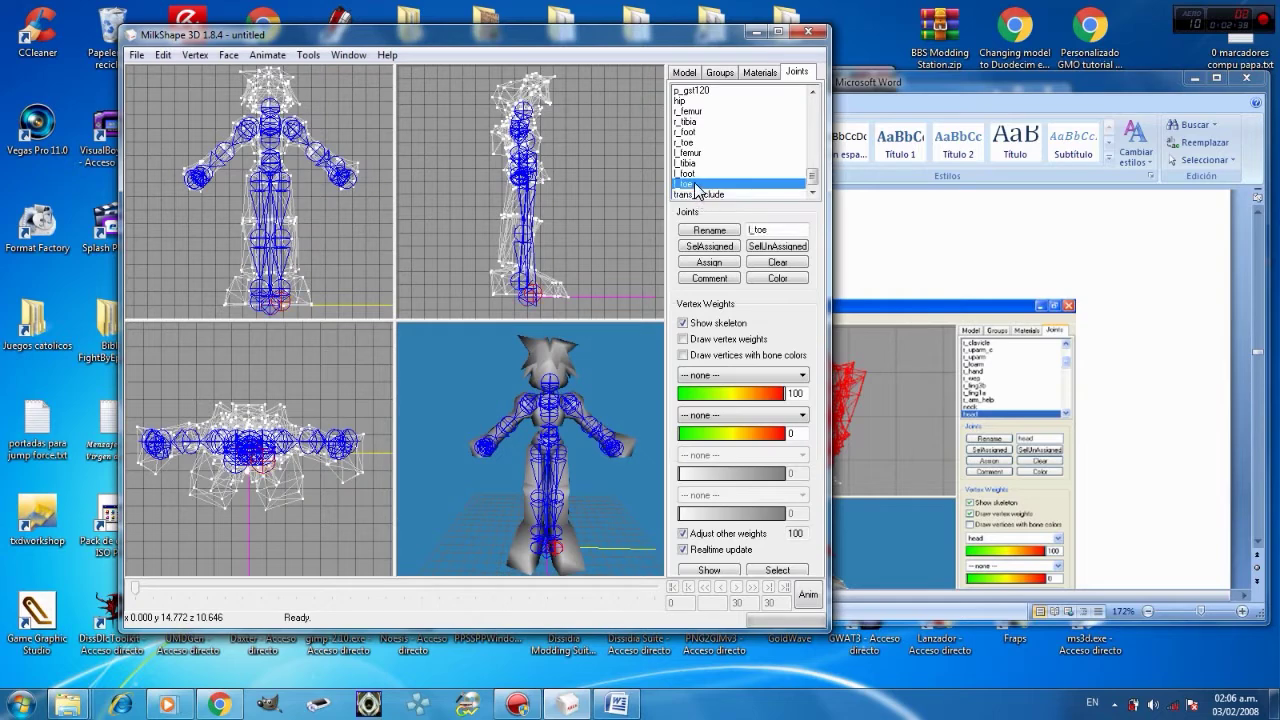
left_click(693, 174)
left_click(692, 164)
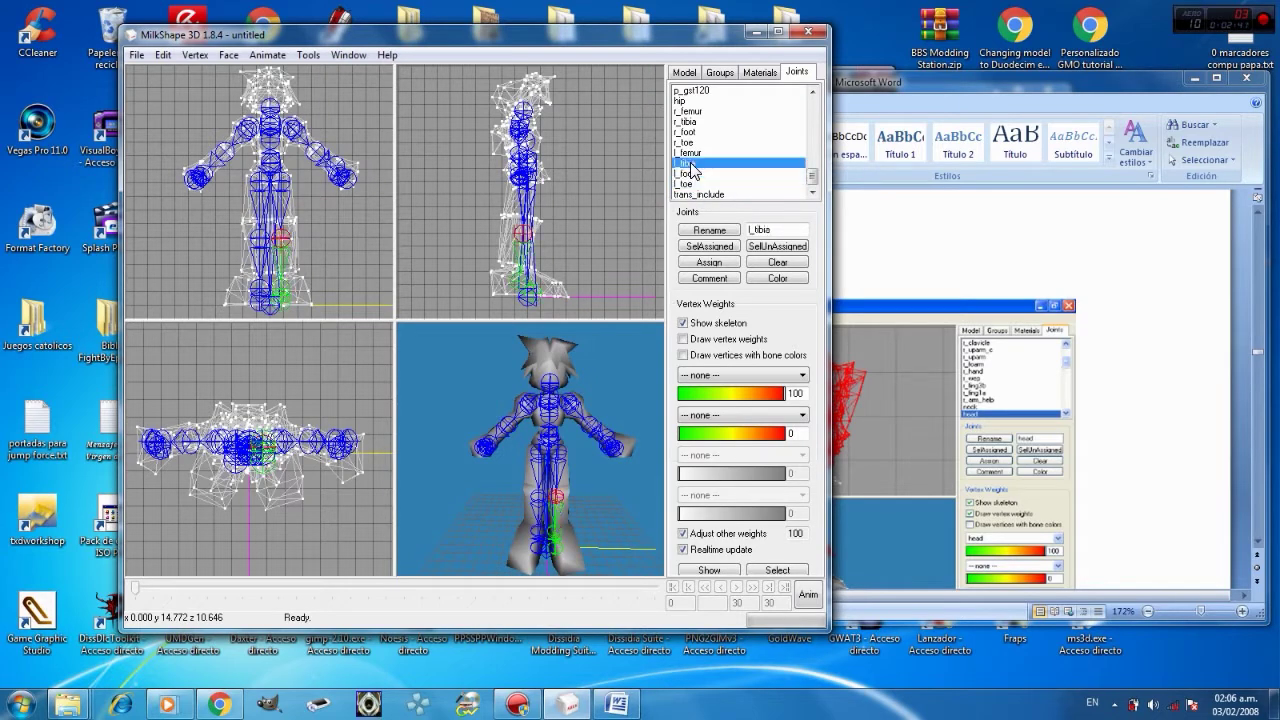
left_click(690, 153)
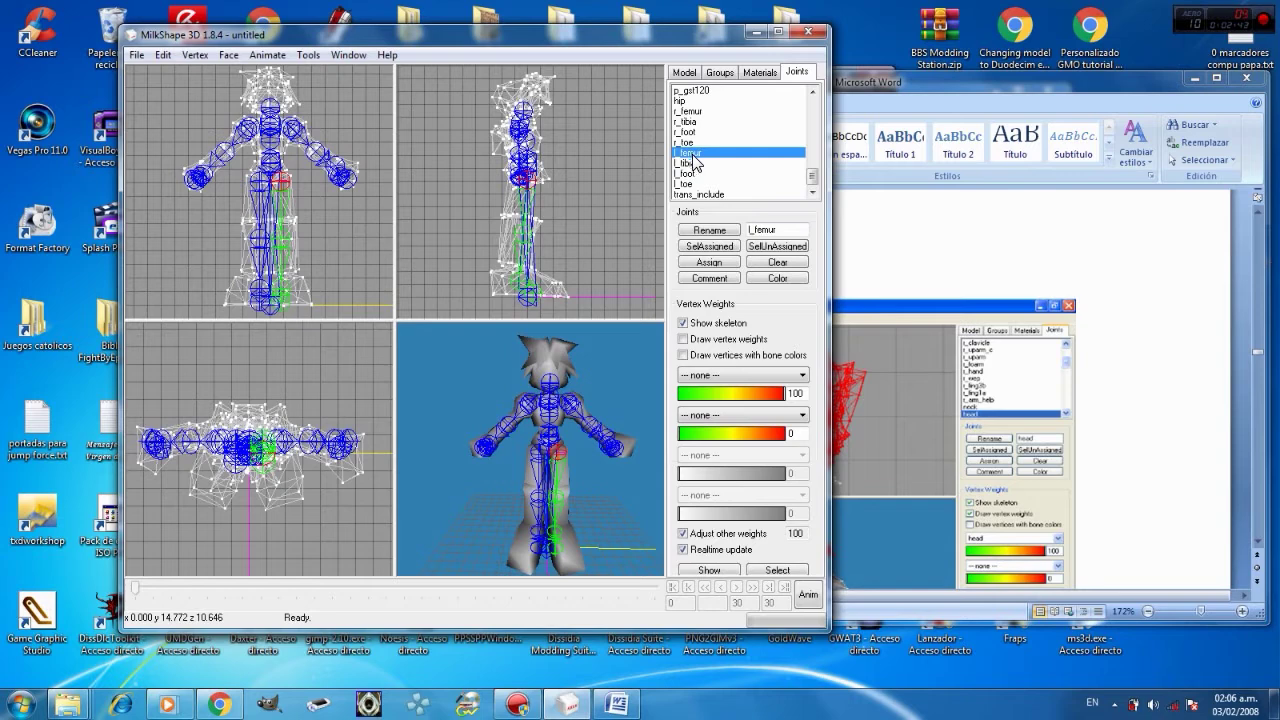
left_click(690, 164)
left_click(688, 174)
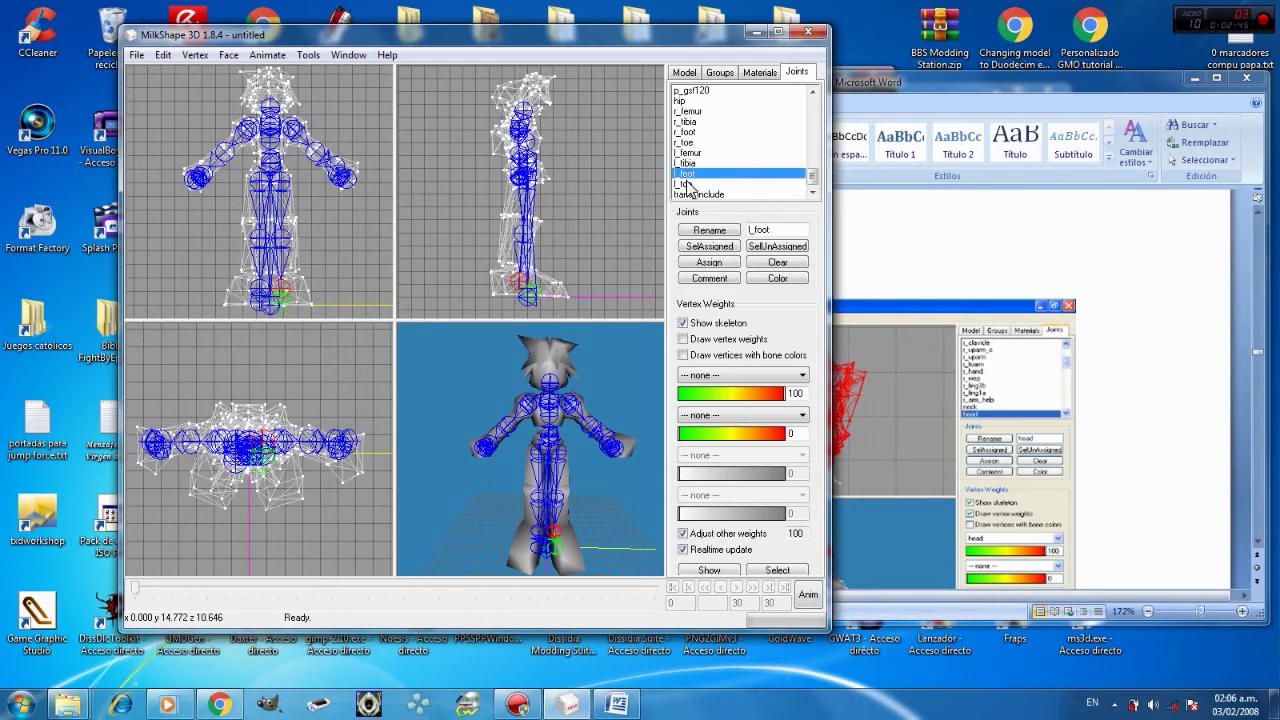
left_click(690, 184)
left_click(692, 195)
- Highlight the joints l_hand, l_fing3b and head in turn to identify the body part each one controls
scroll(743, 177, "up", 2)
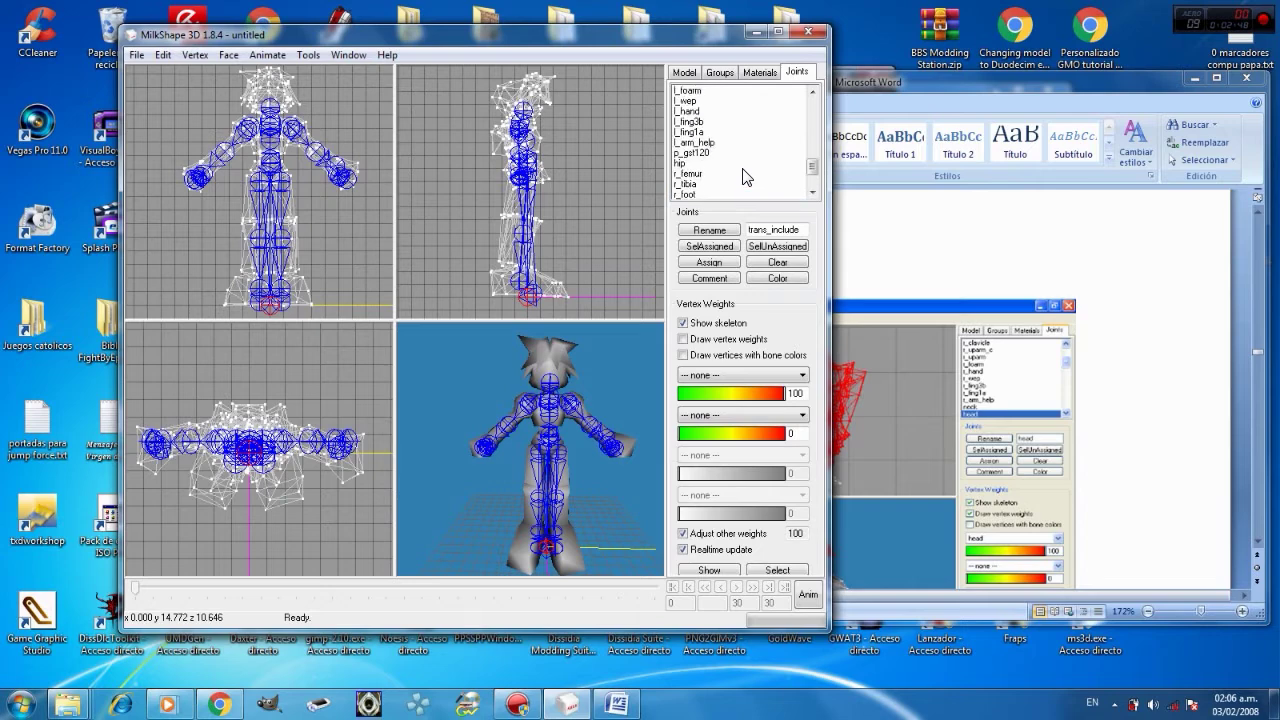
left_click(688, 112)
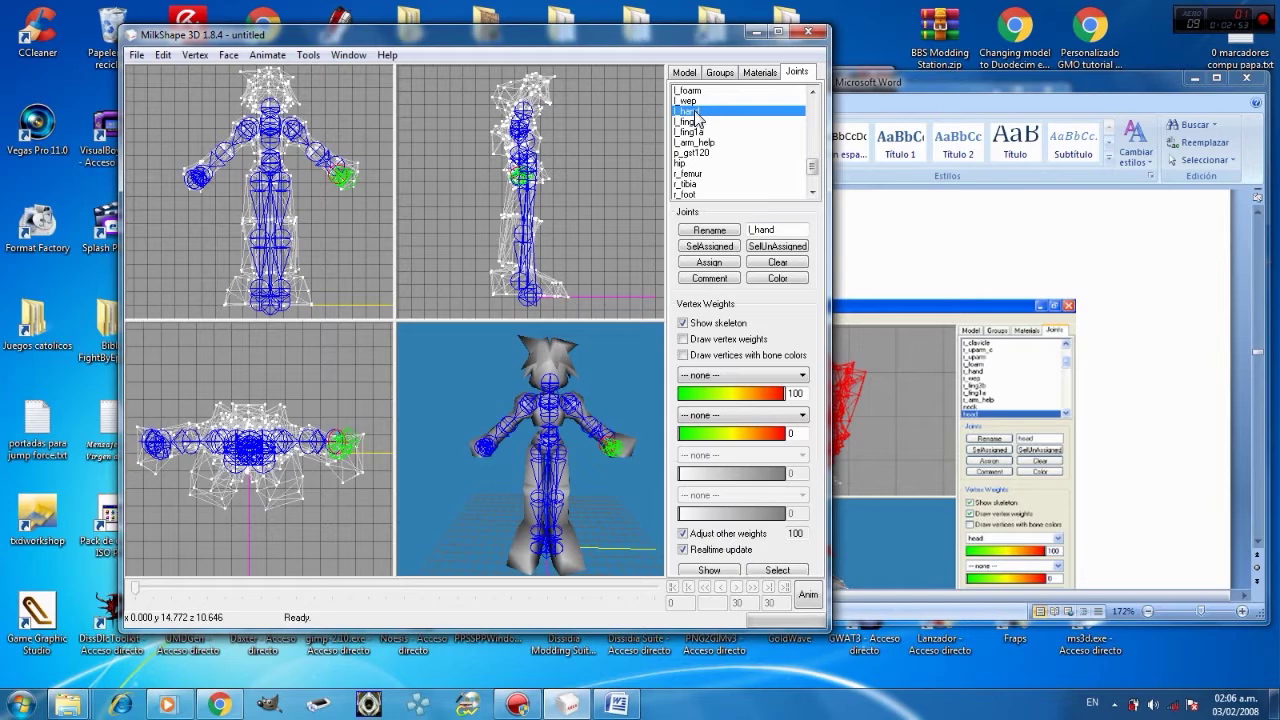
left_click(697, 121)
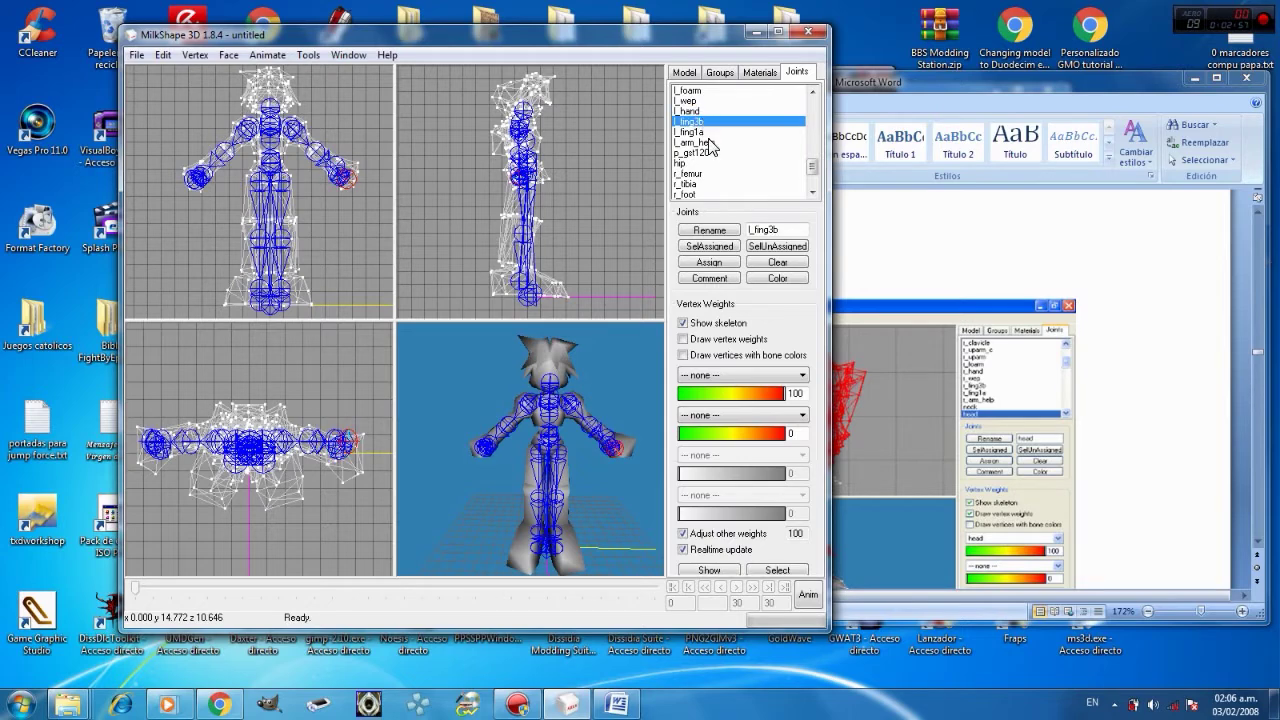
scroll(712, 147, "up", 1)
scroll(710, 148, "up", 2)
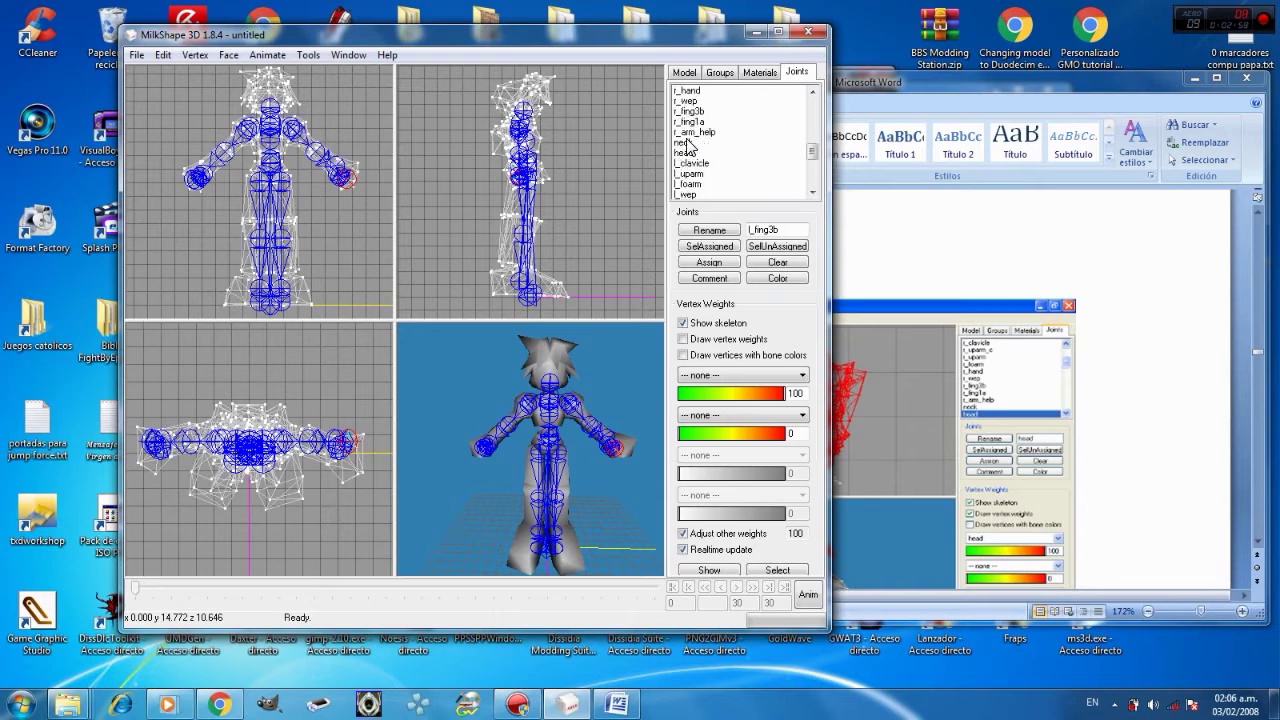
left_click(690, 153)
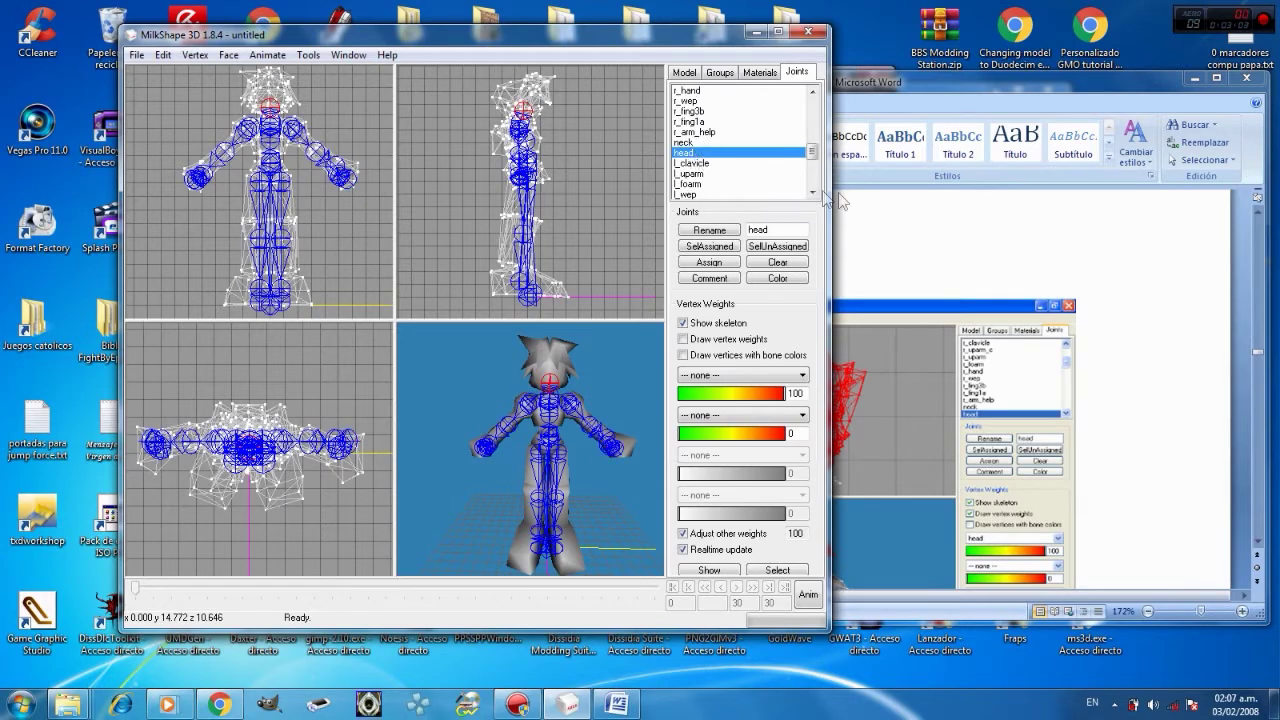
- Switch to the Word tutorial and read the instructions for assigning the head vertices to their bone
left_click(968, 82)
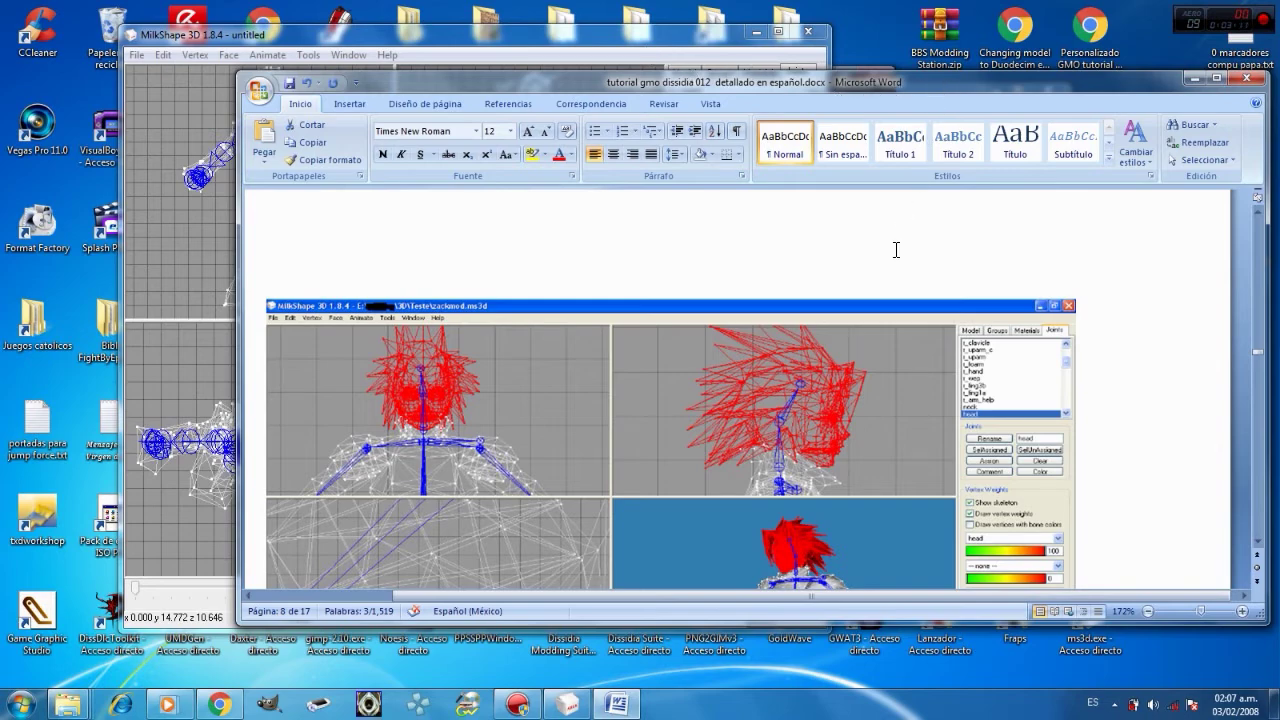
scroll(896, 250, "up", 5)
scroll(896, 250, "up", 5)
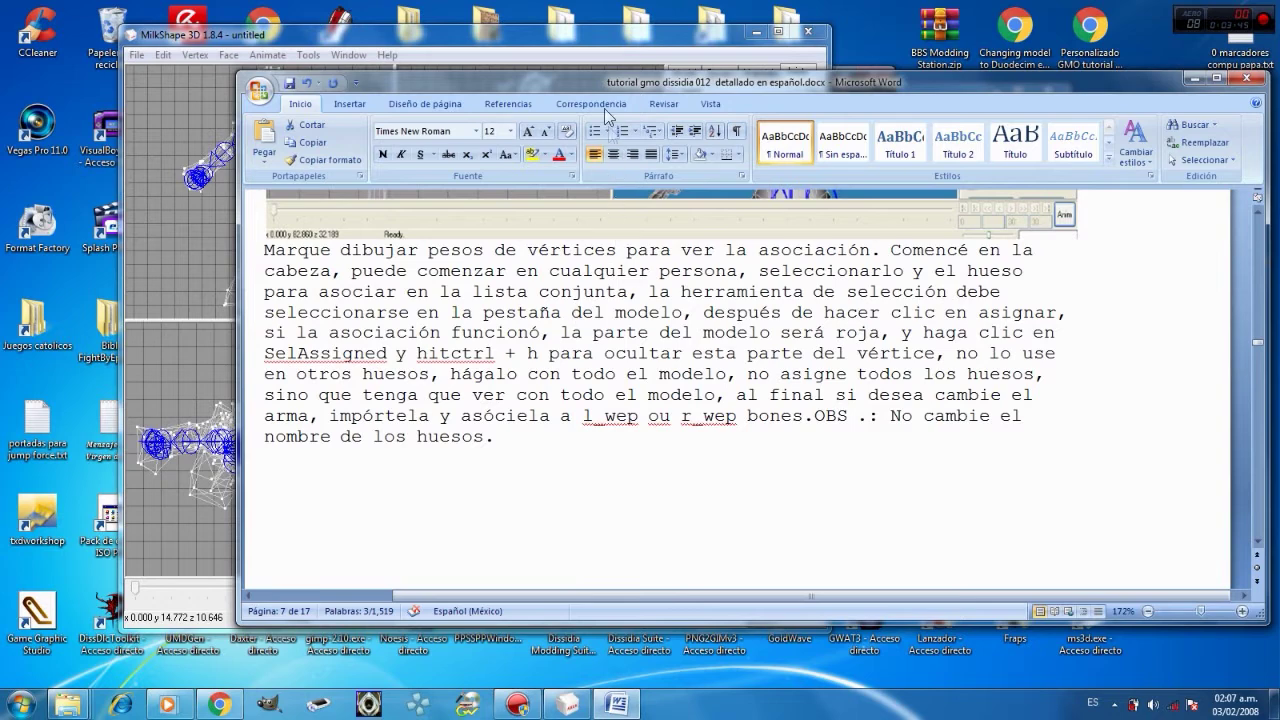
- Switch to MilkShape 3D and try to combine a selection of the head faces with the head joint
left_click(590, 34)
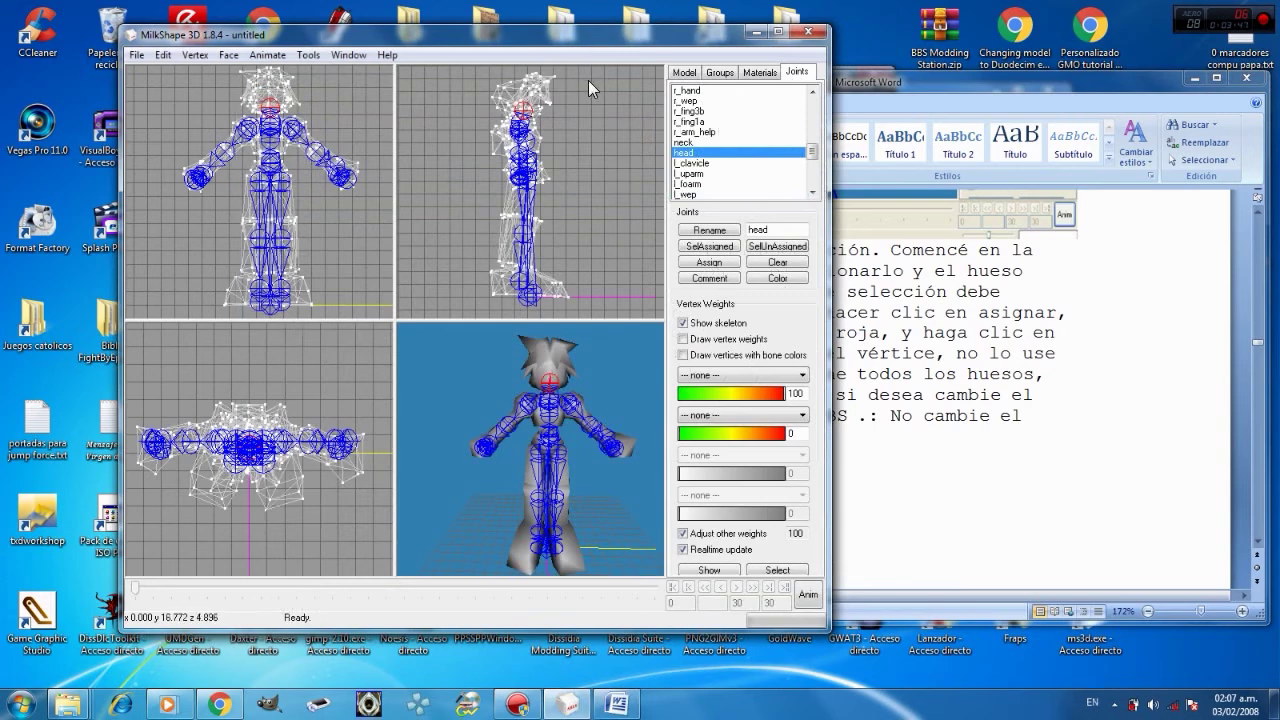
left_click(686, 74)
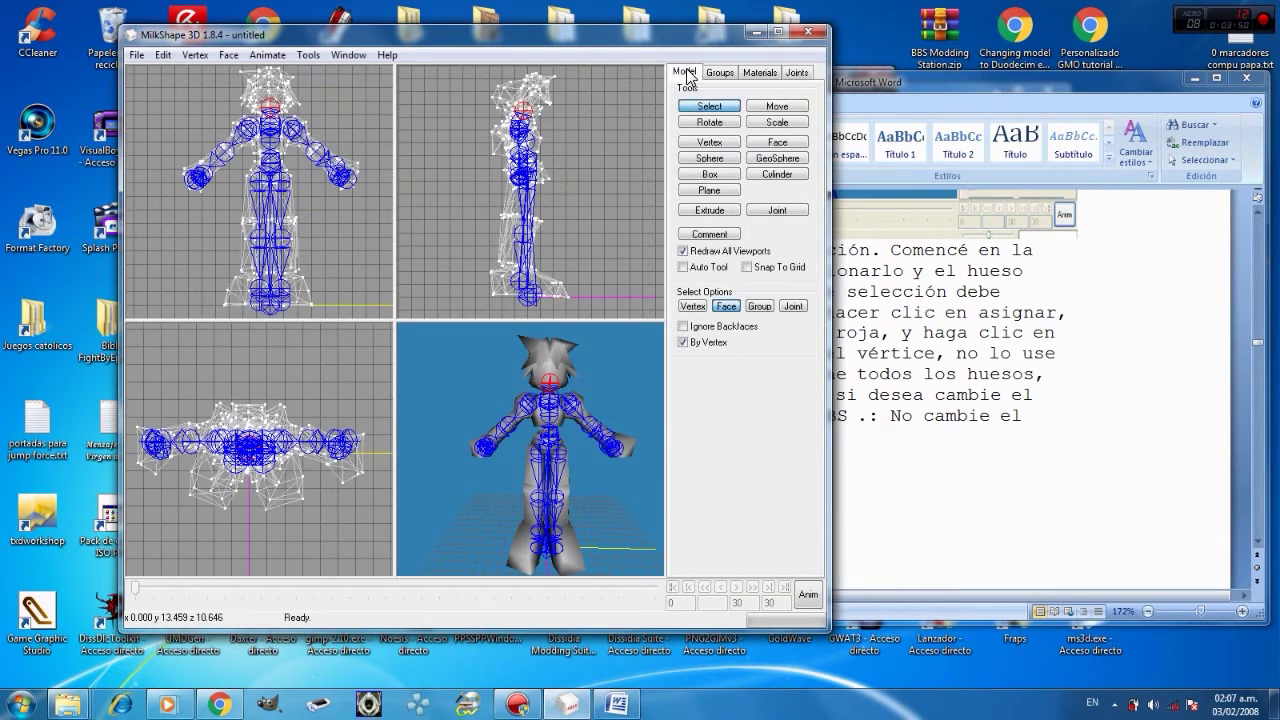
left_click(727, 124)
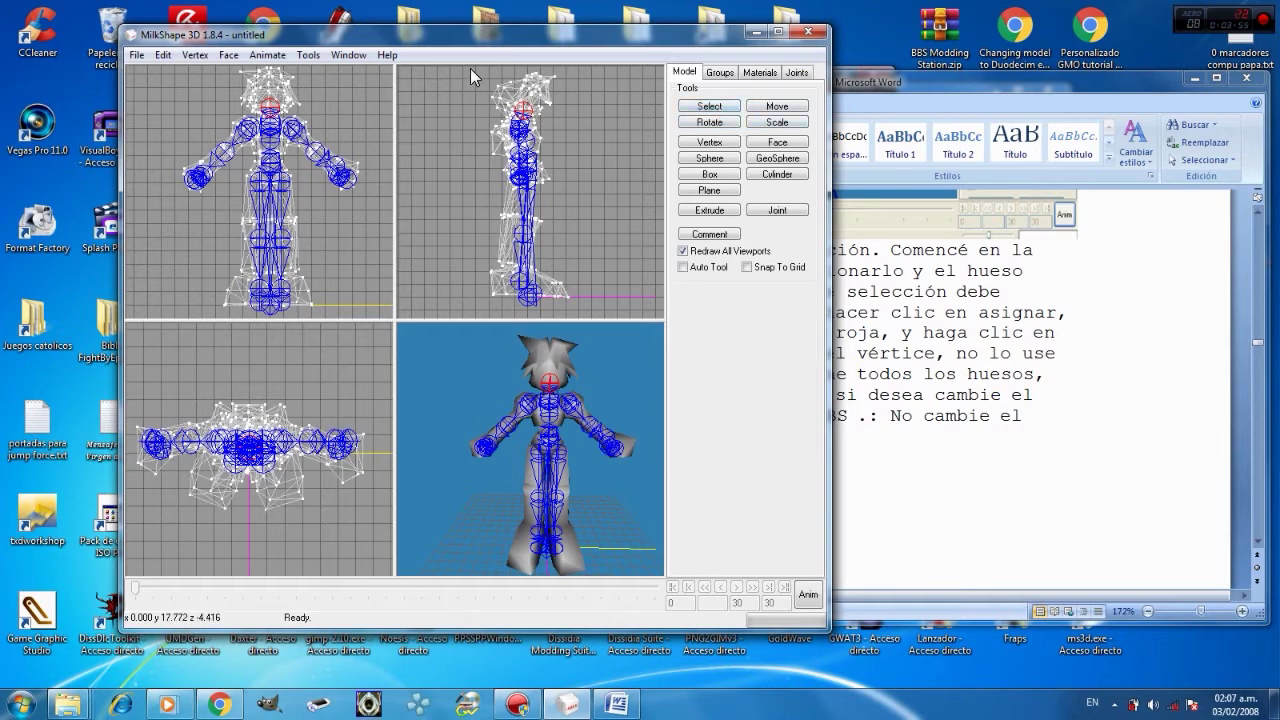
left_click(712, 106)
left_click_drag(466, 70, 570, 114)
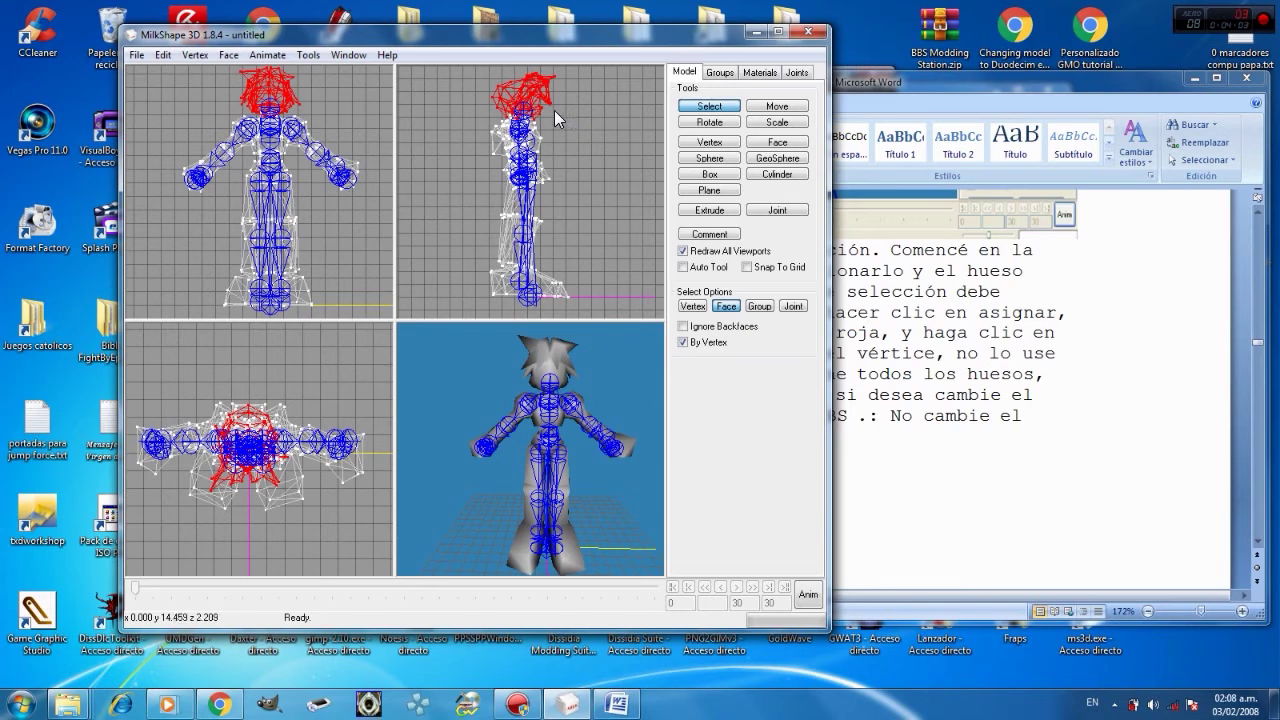
left_click(794, 74)
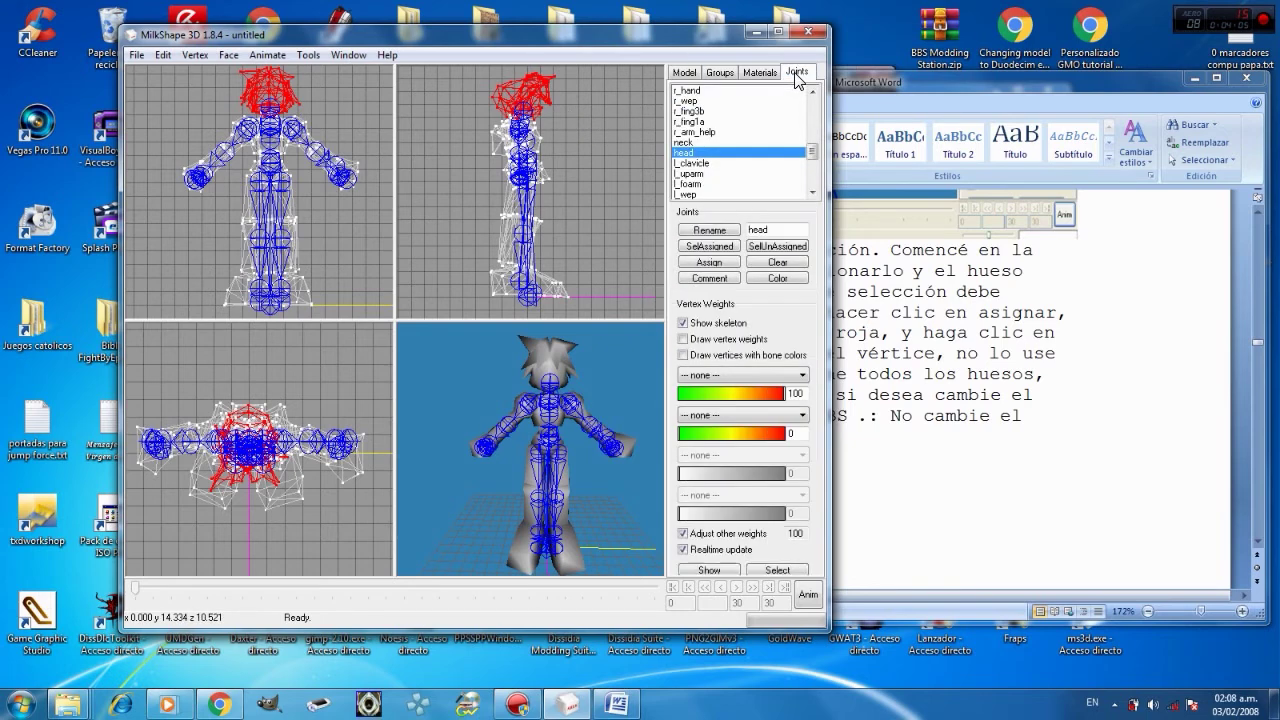
left_click(693, 155)
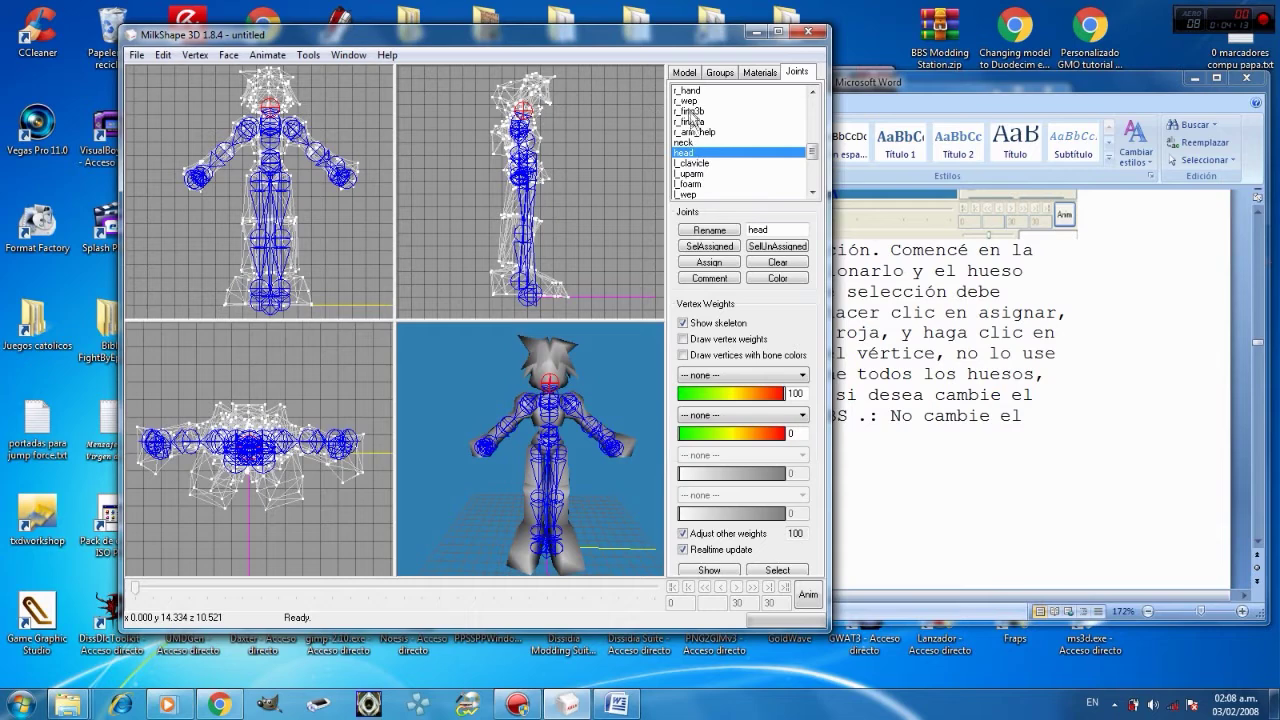
- Reselect the head faces in the side view and display the joint list
left_click(685, 74)
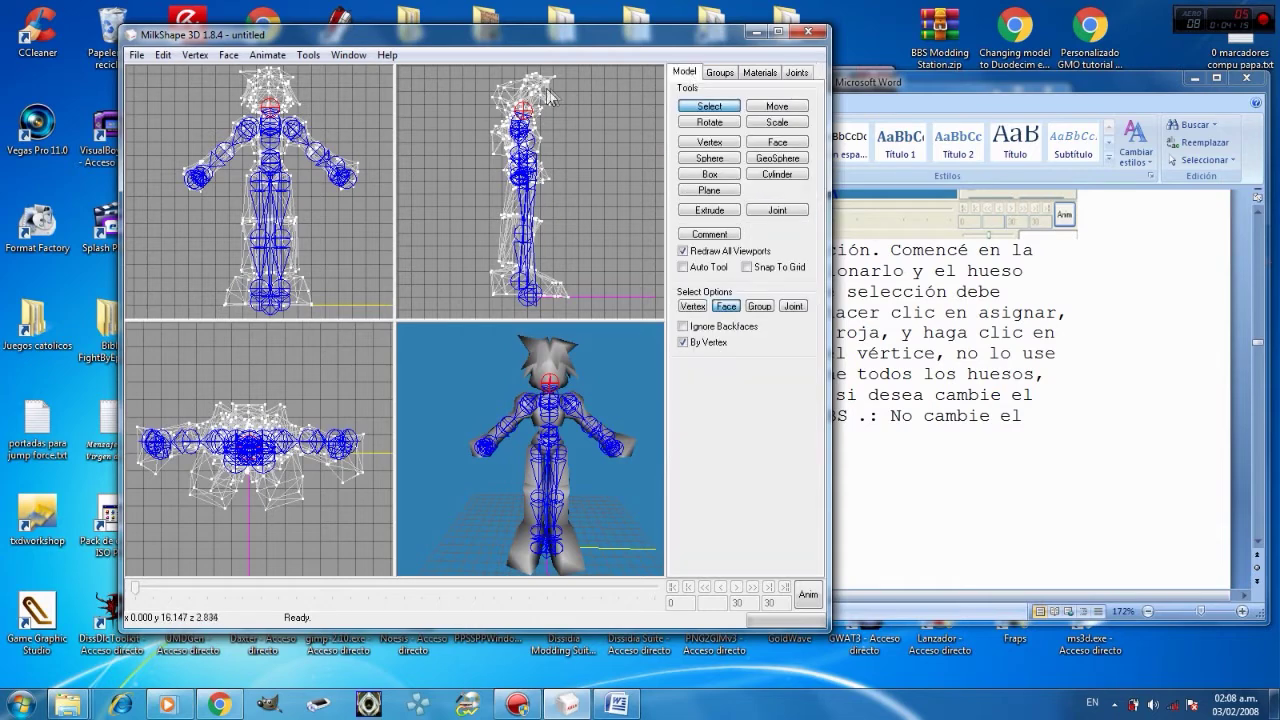
left_click_drag(475, 70, 580, 115)
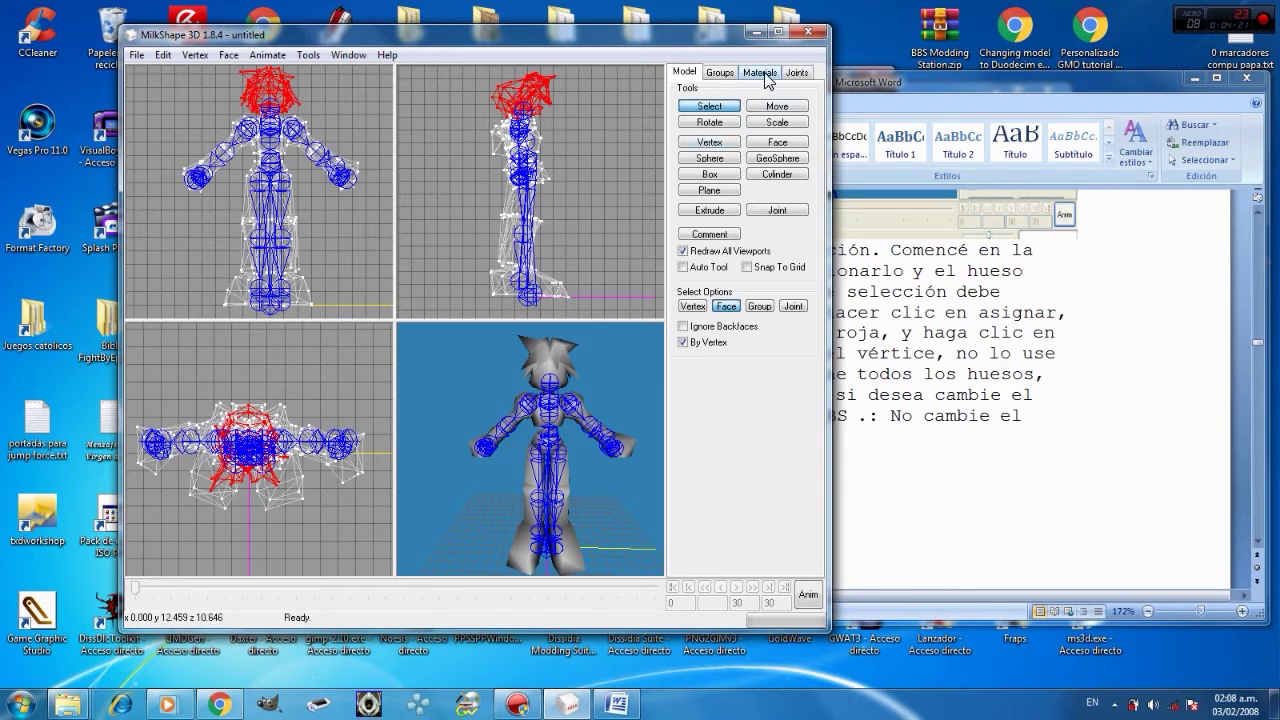
left_click(796, 72)
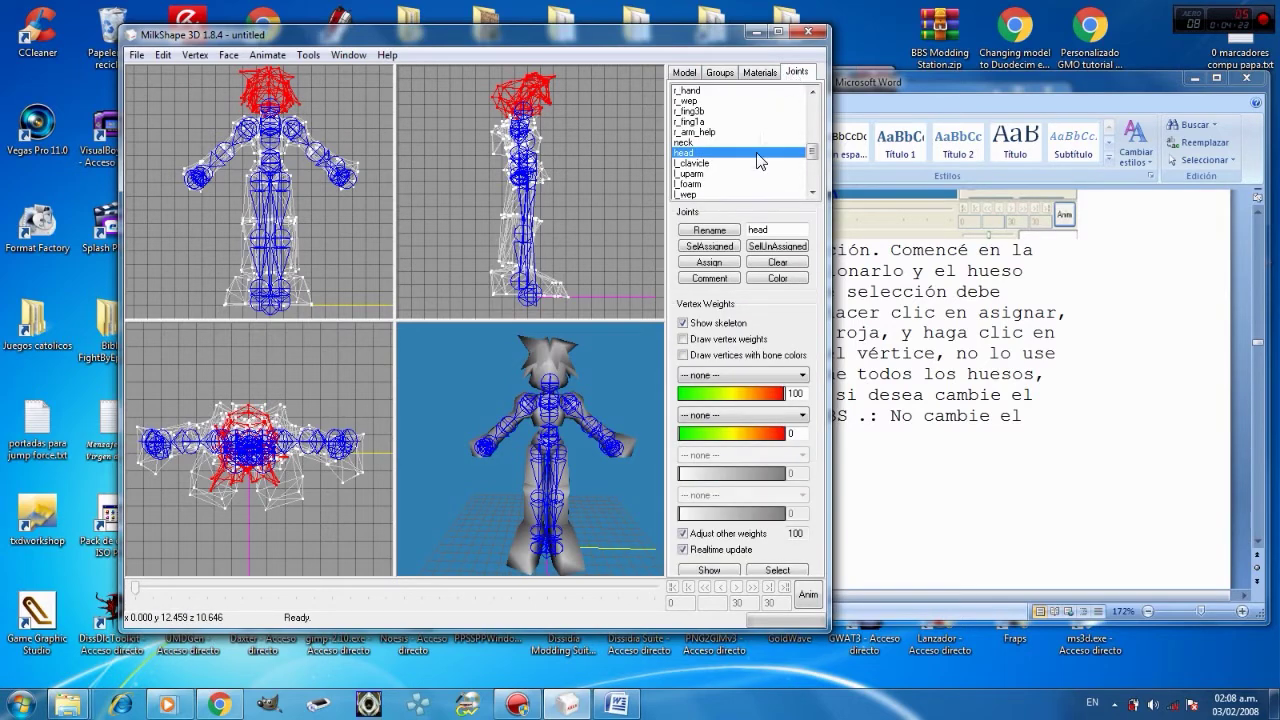
- Recheck the assignment instructions in Word, and in MilkShape 3D check which vertices are assigned to the head joint and which are unassigned
left_click(958, 86)
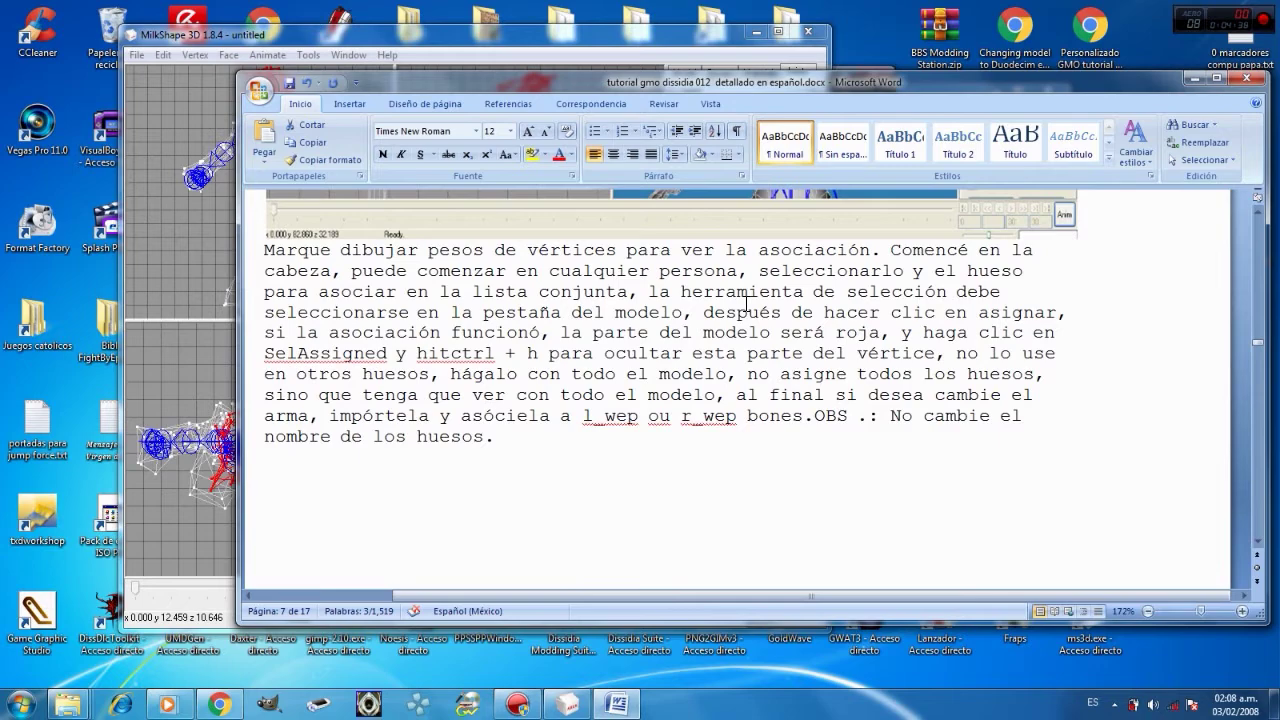
left_click(630, 34)
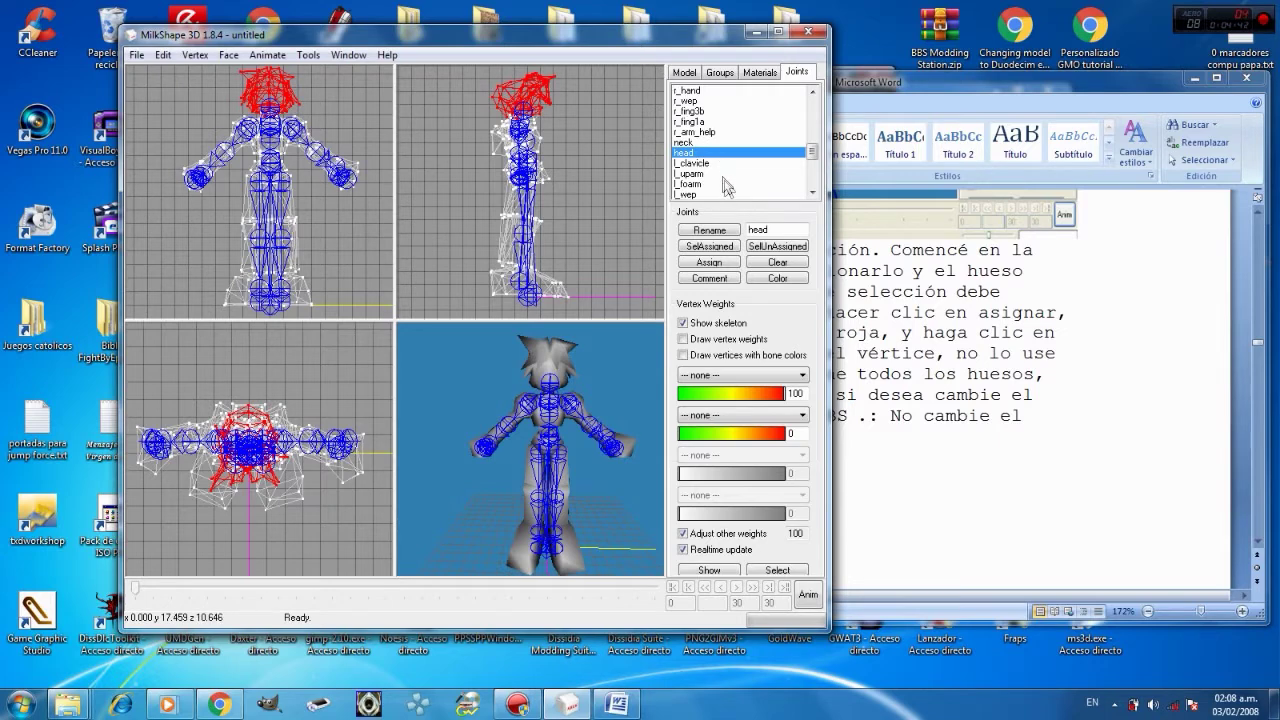
left_click(731, 250)
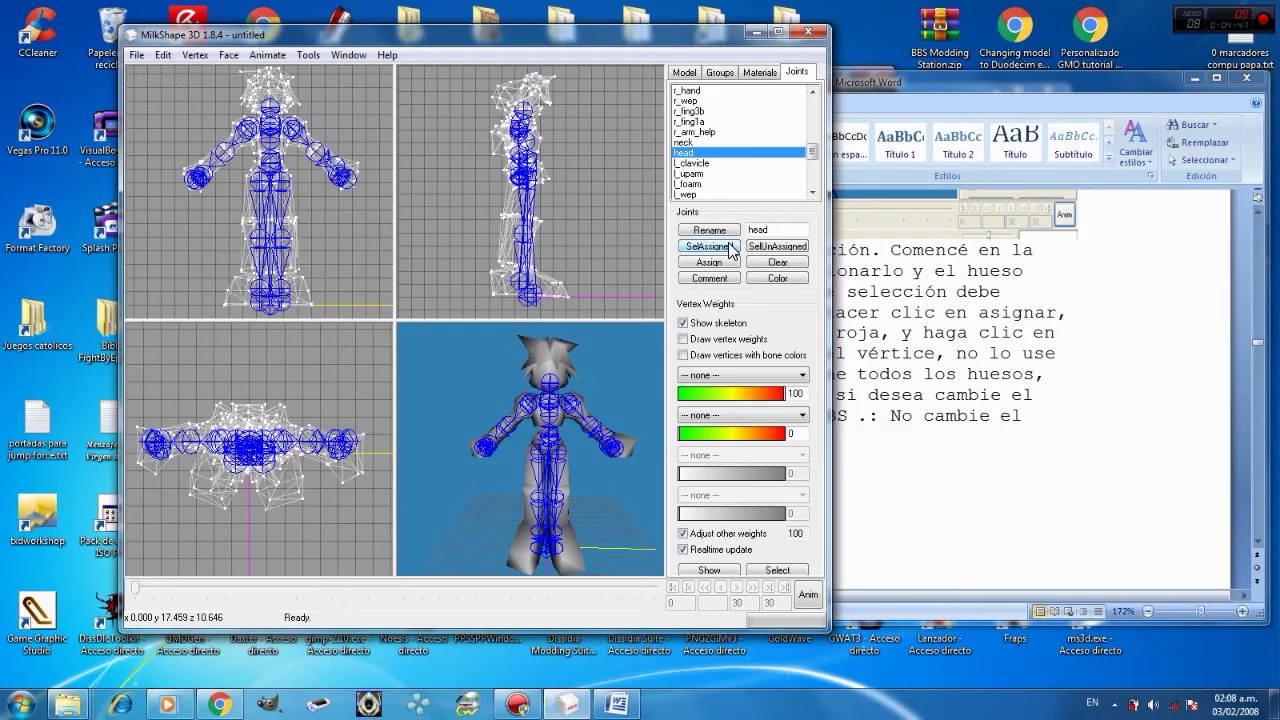
left_click(753, 249)
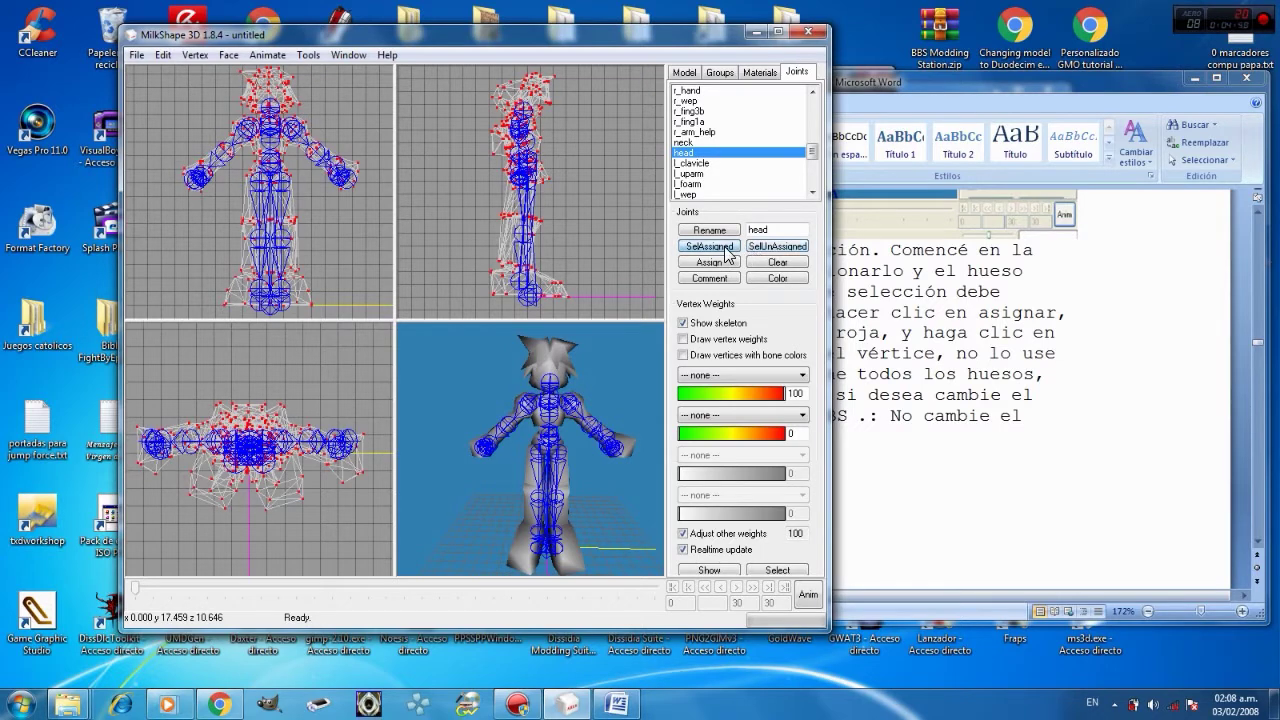
left_click(710, 247)
- Select the head faces in the side view, assign them to the head joint and highlight that joint
left_click(684, 73)
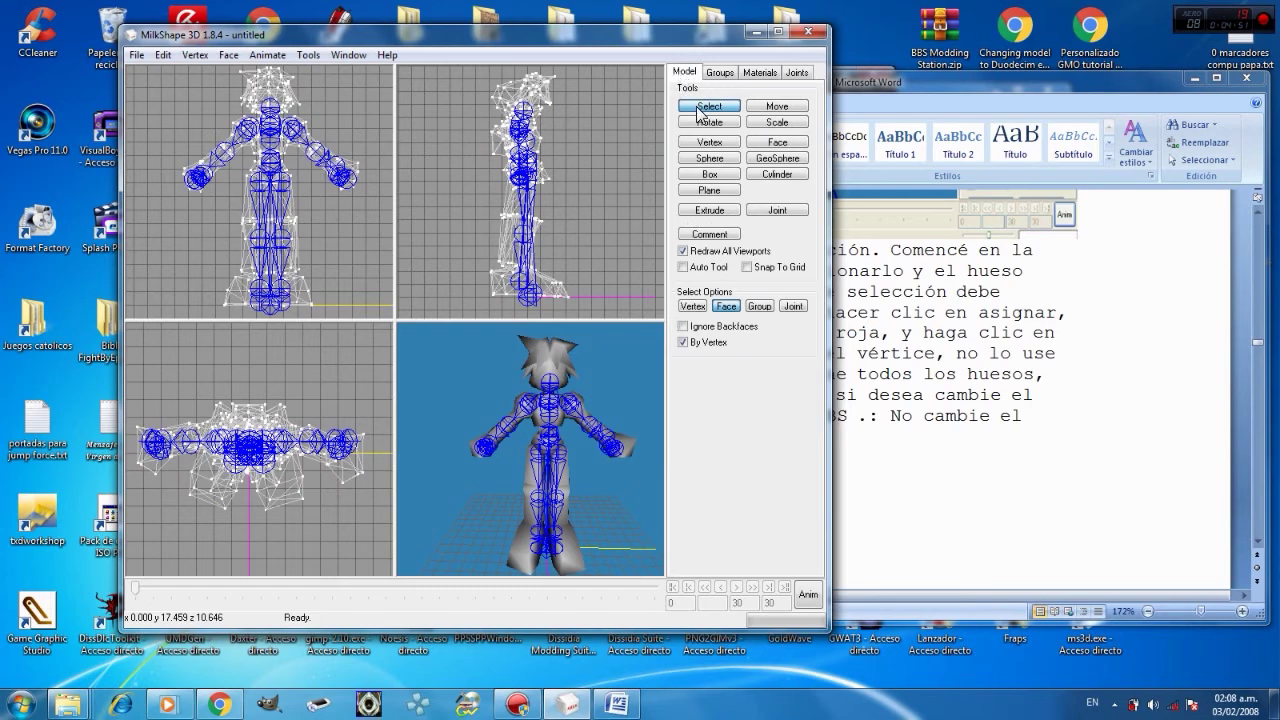
left_click(709, 106)
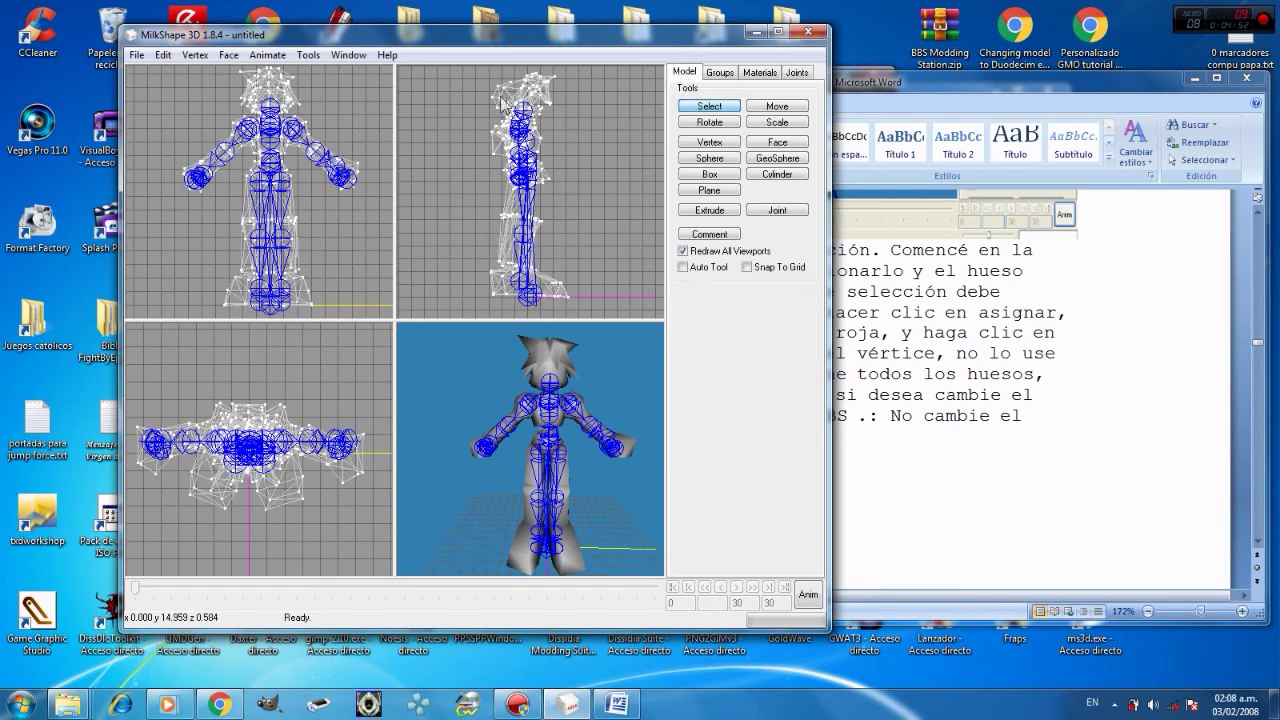
left_click(707, 110)
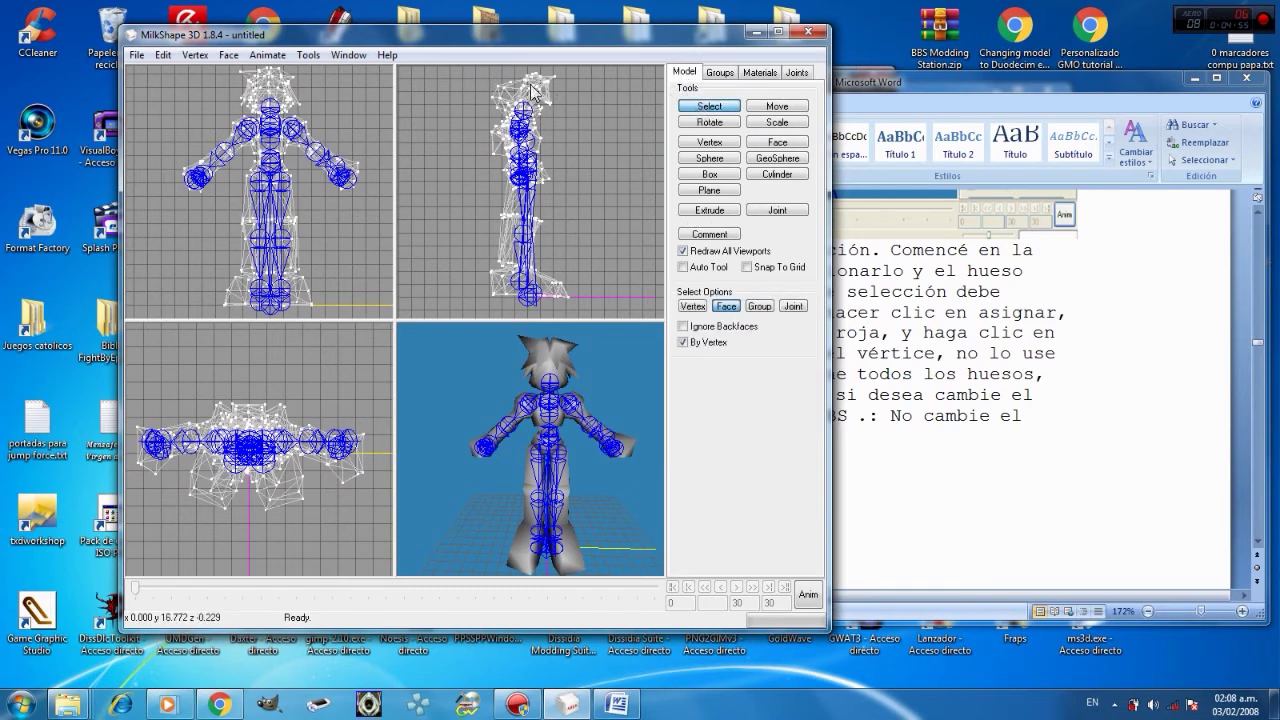
left_click_drag(482, 72, 576, 108)
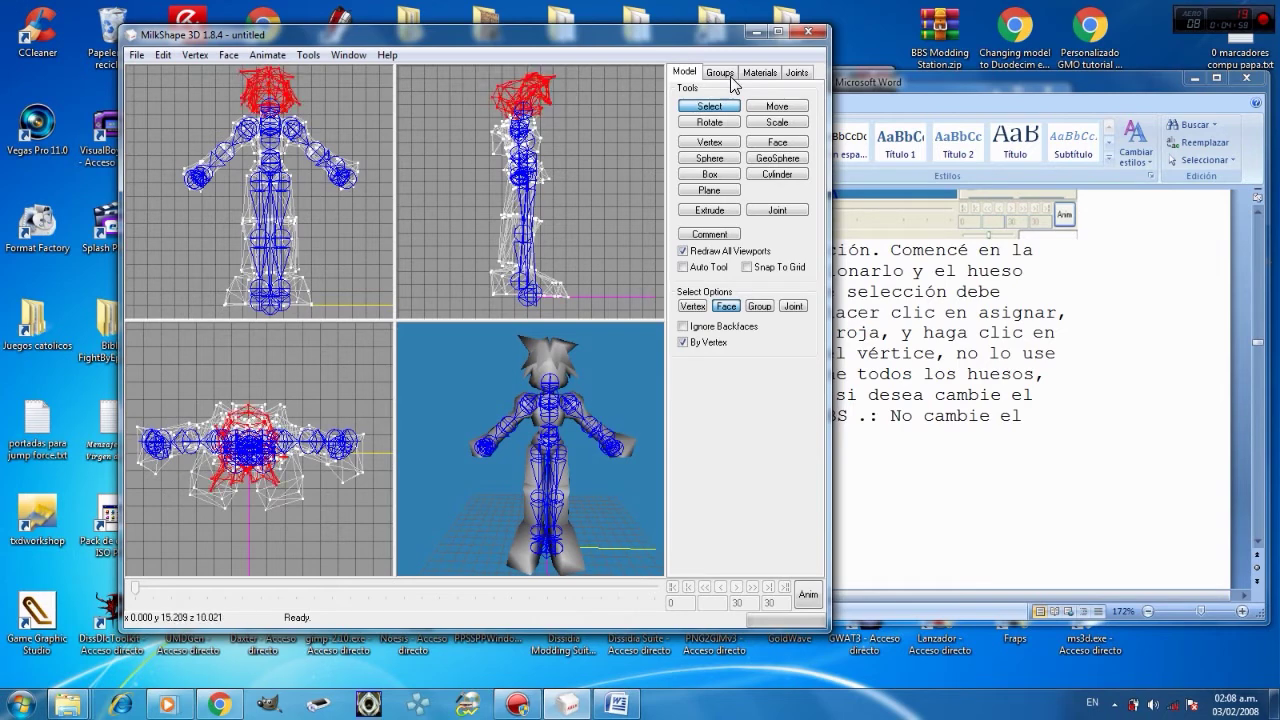
left_click(797, 72)
left_click(727, 263)
left_click(691, 164)
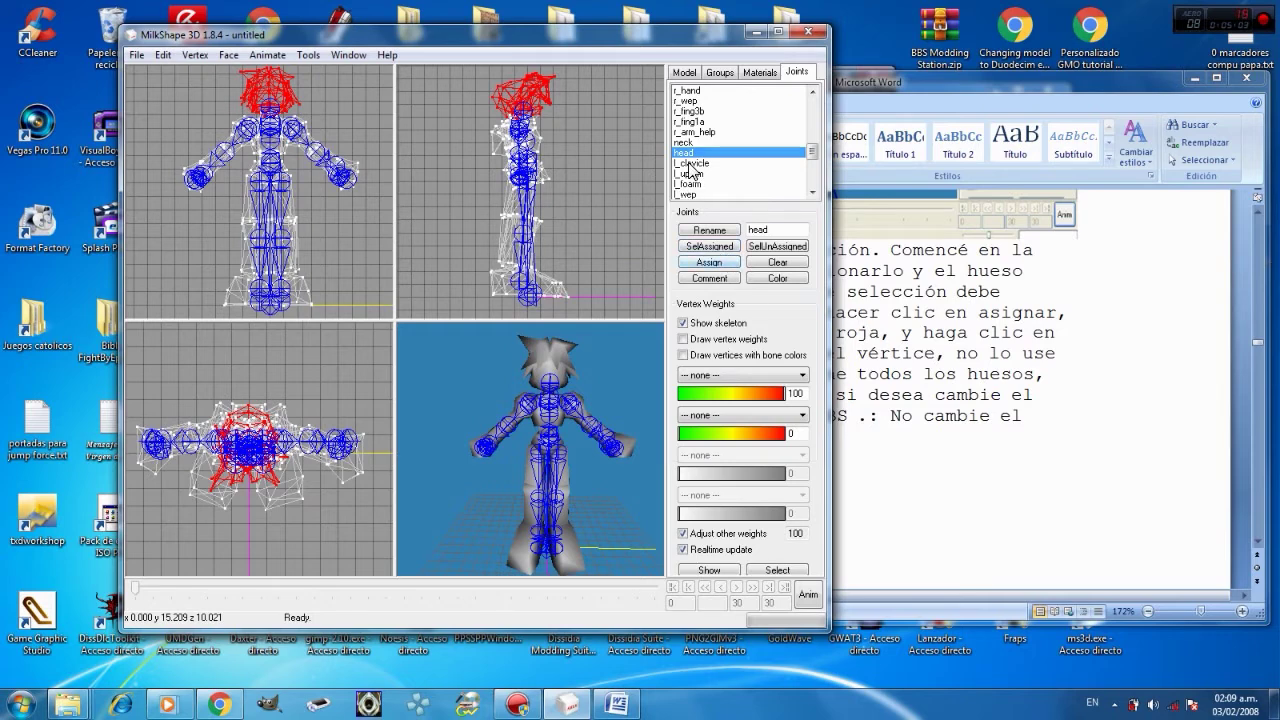
left_click(686, 153)
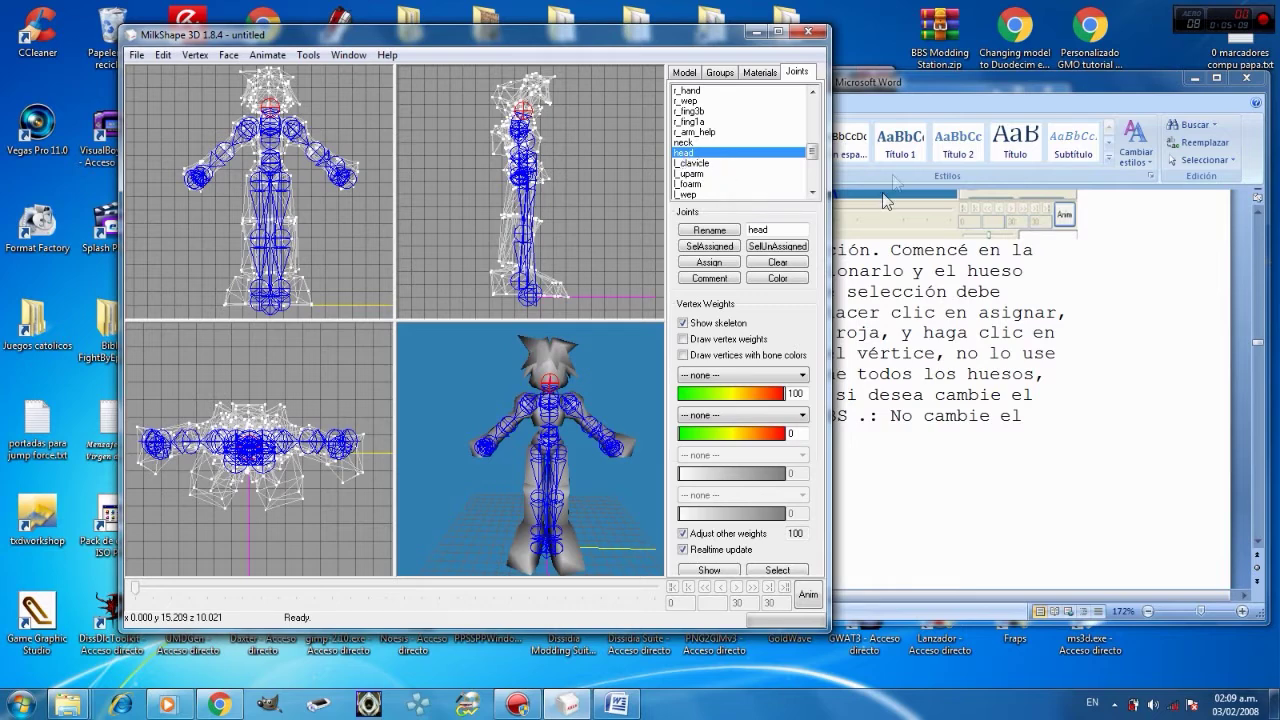
- Open the English PDF tutorial in Chrome and compare its vertex assignment instructions with the Word version and the model
left_click(940, 80)
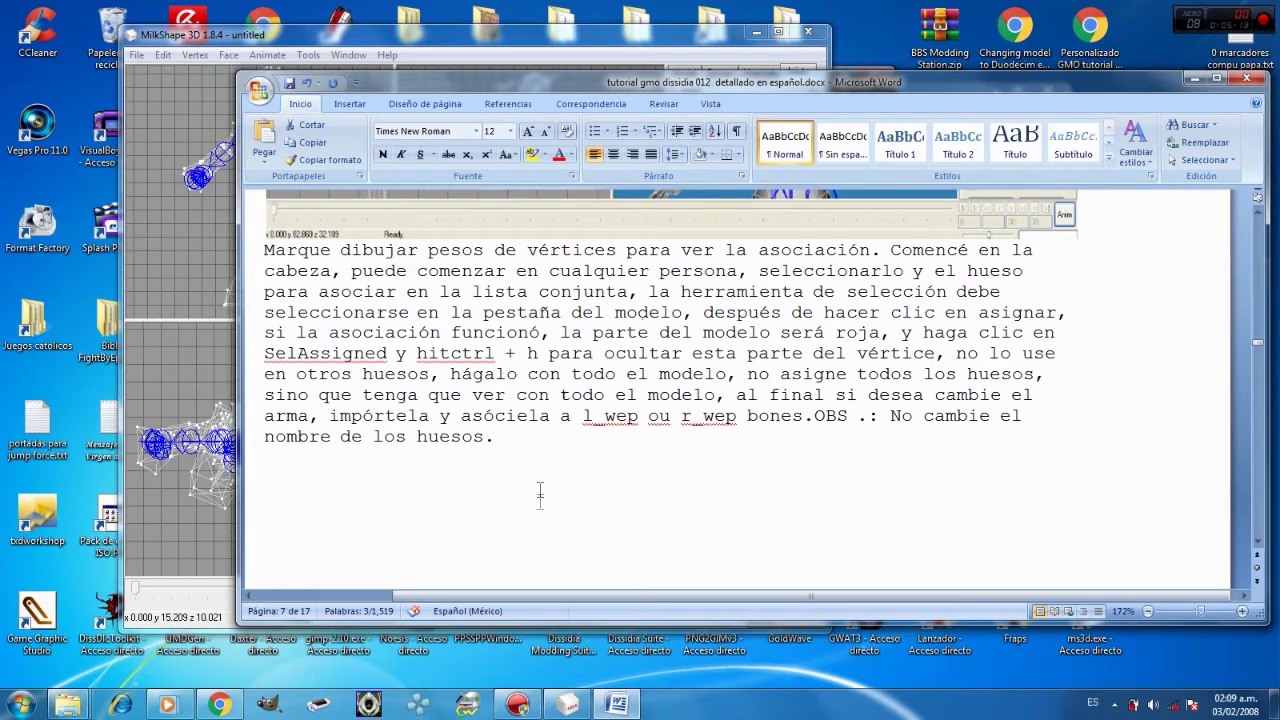
mouse_move(222, 704)
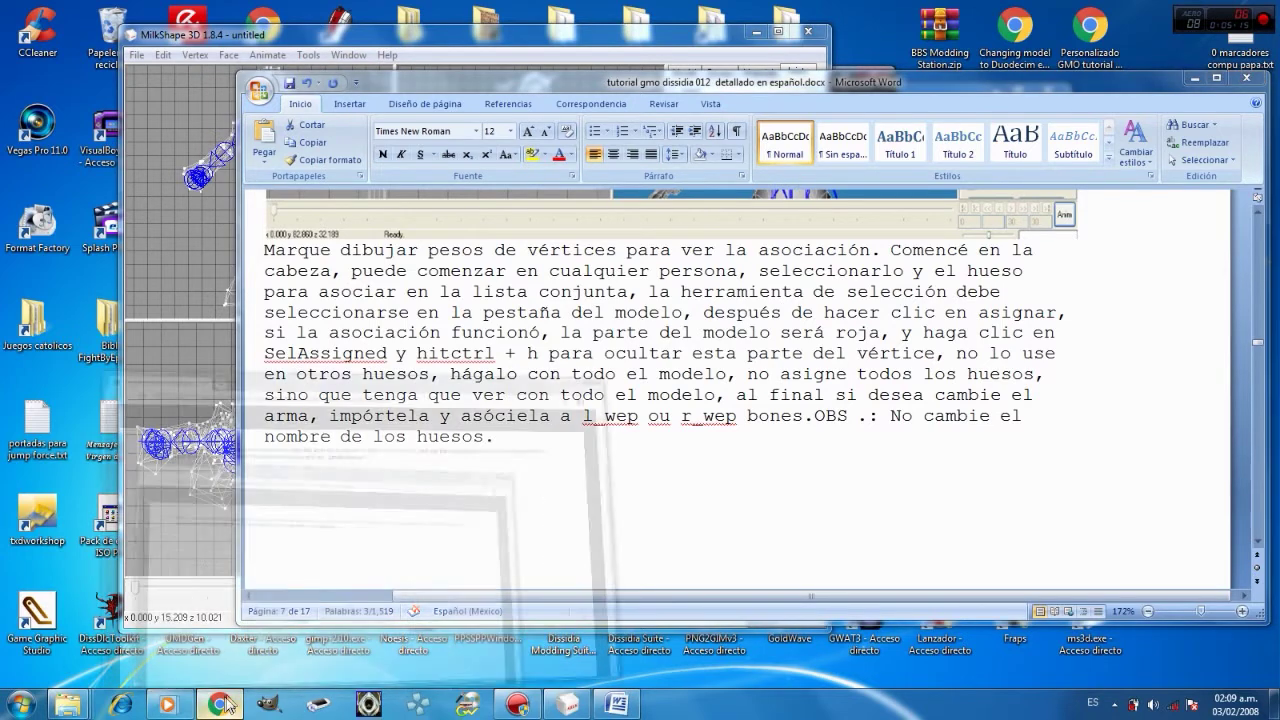
left_click(385, 466)
left_click_drag(964, 158, 964, 369)
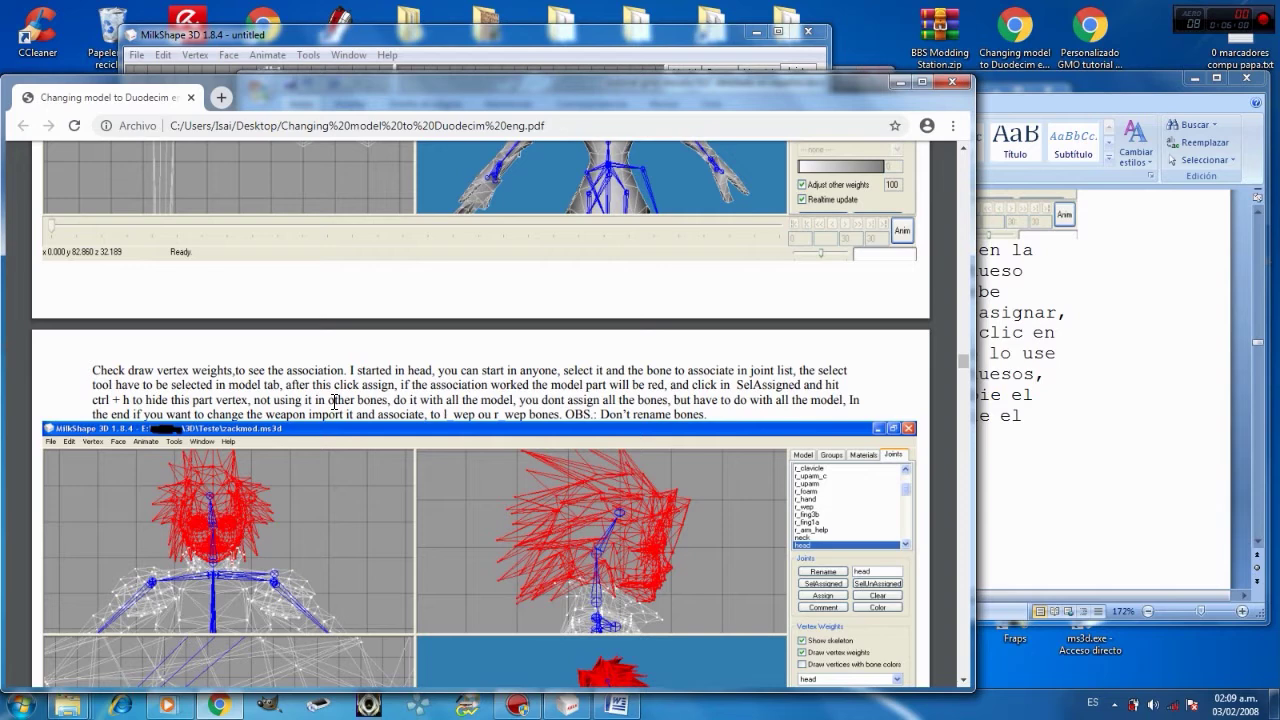
left_click(536, 36)
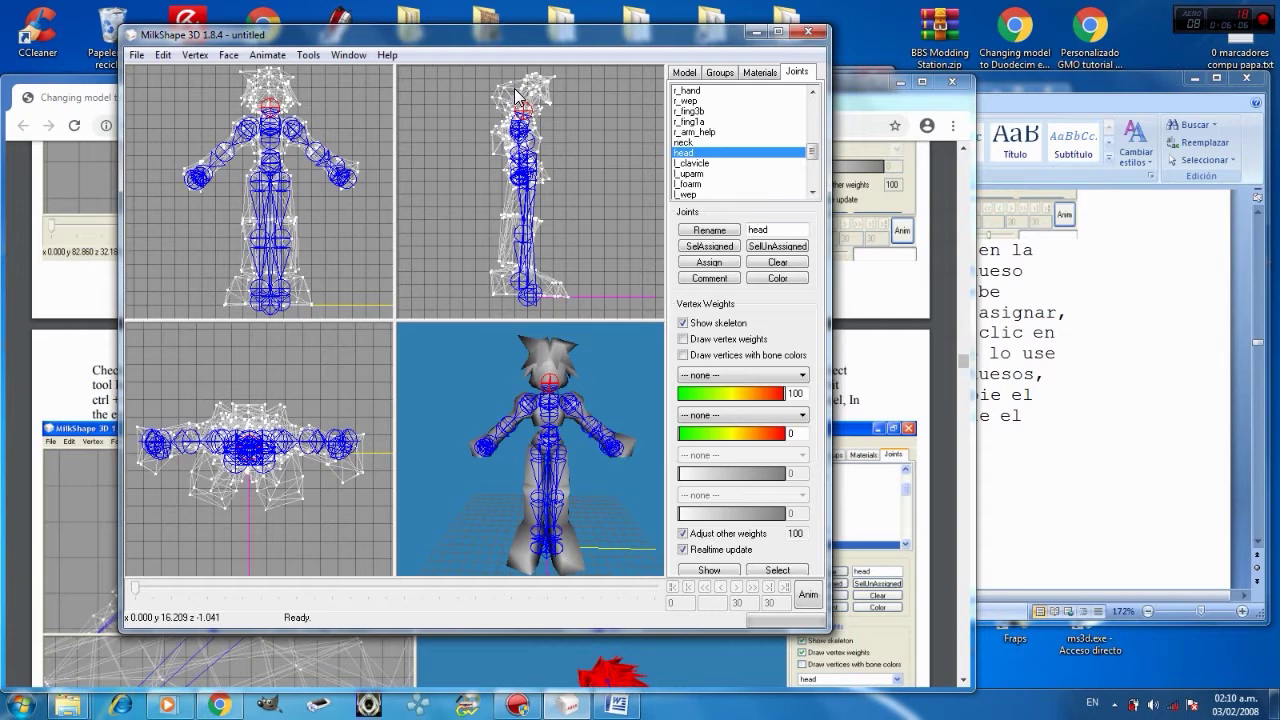
left_click(862, 86)
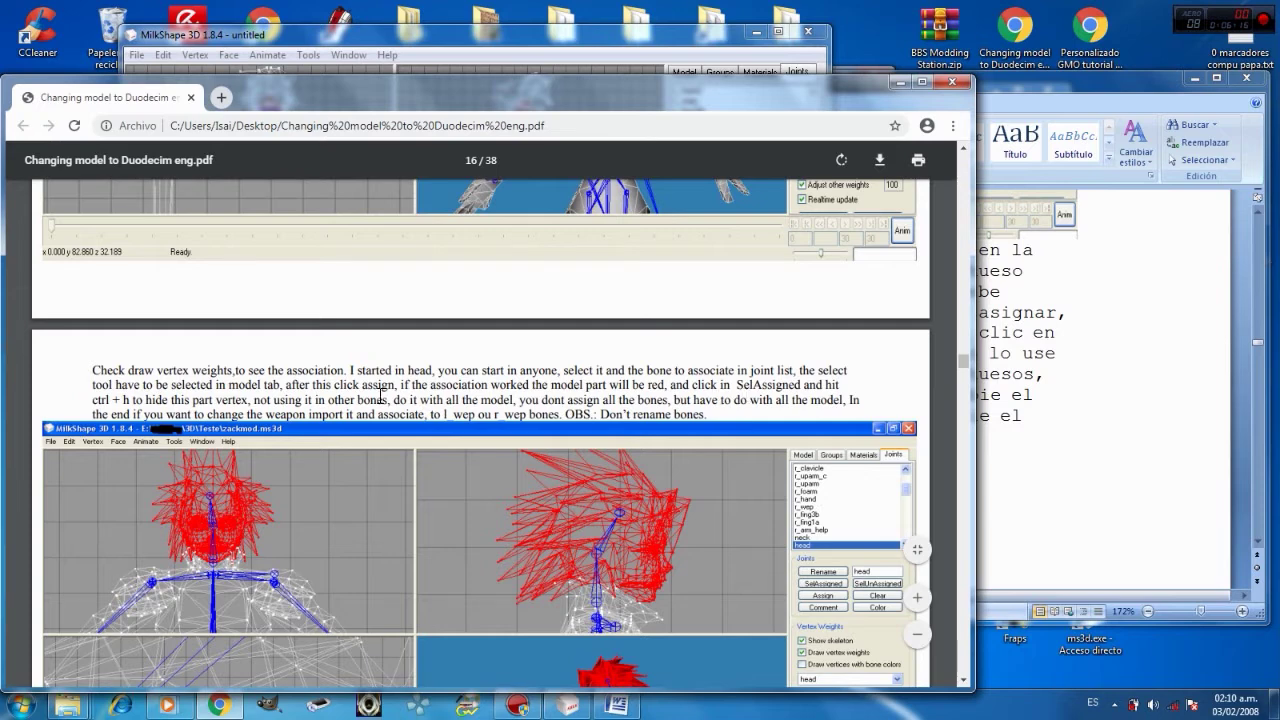
- Return to MilkShape 3D, select the head faces in the side view and select the vertices assigned to the head joint
left_click(564, 38)
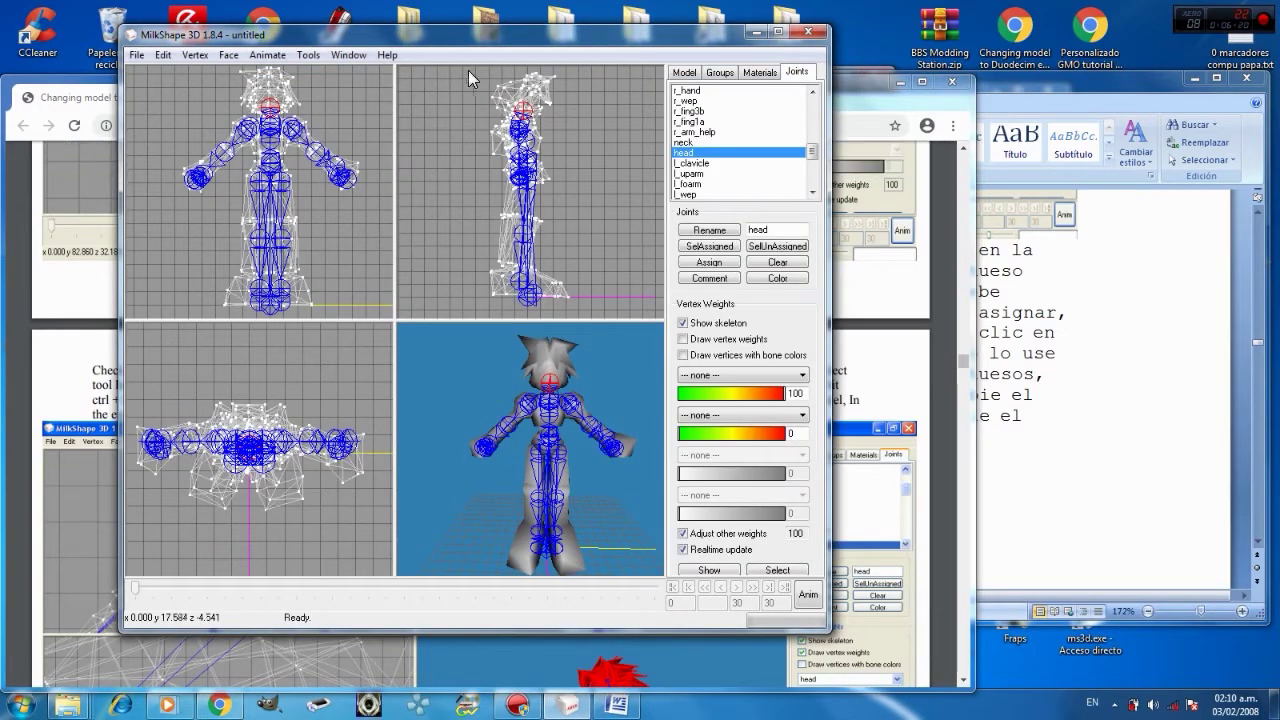
left_click_drag(468, 70, 562, 106)
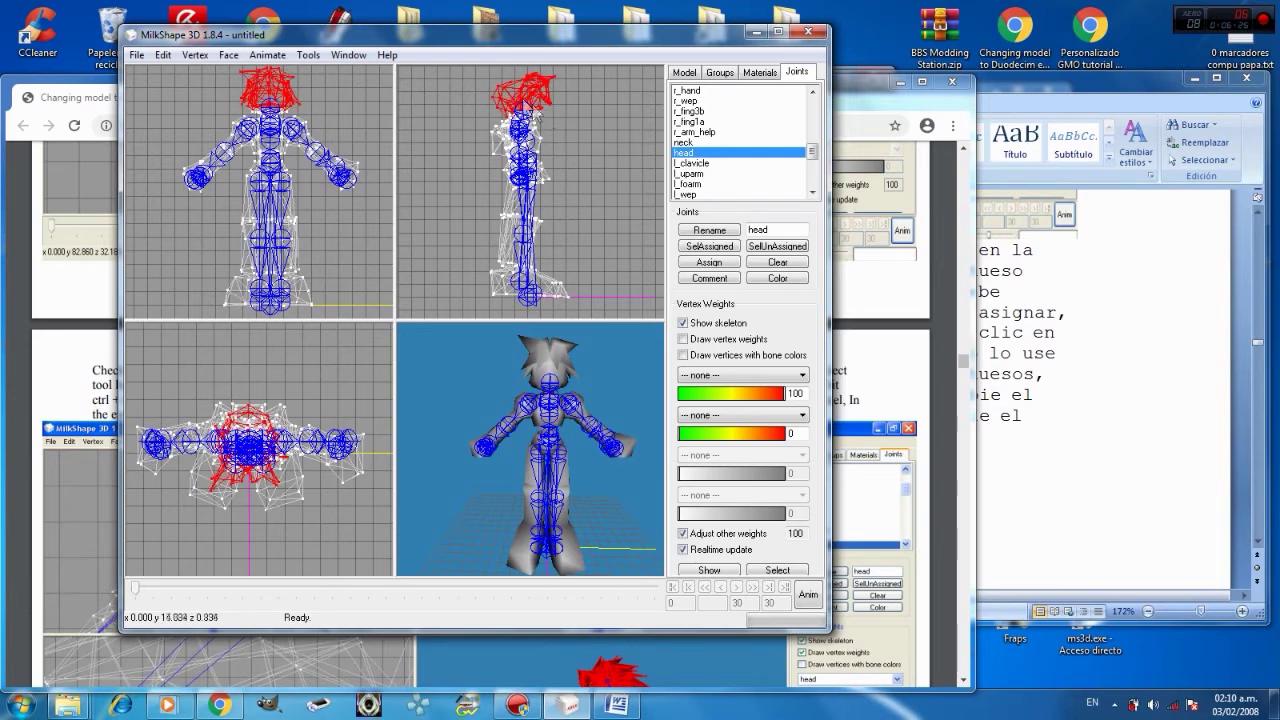
left_click_drag(482, 70, 562, 112)
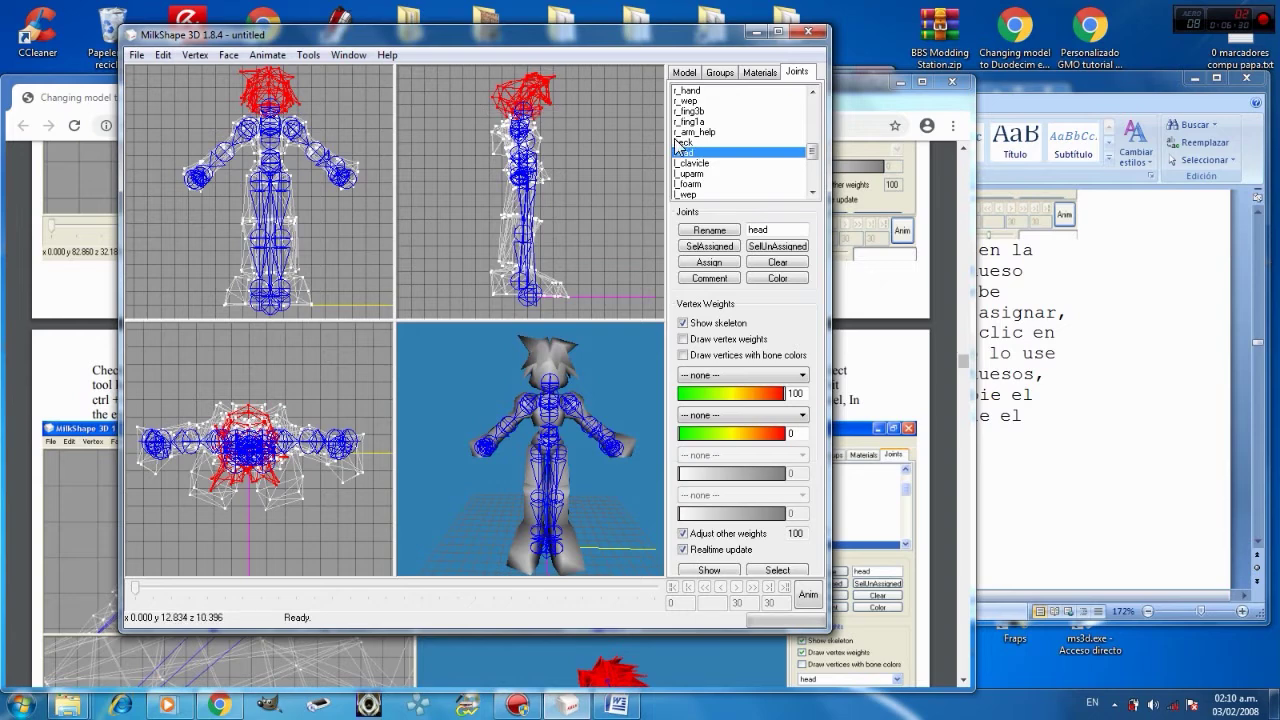
left_click(731, 249)
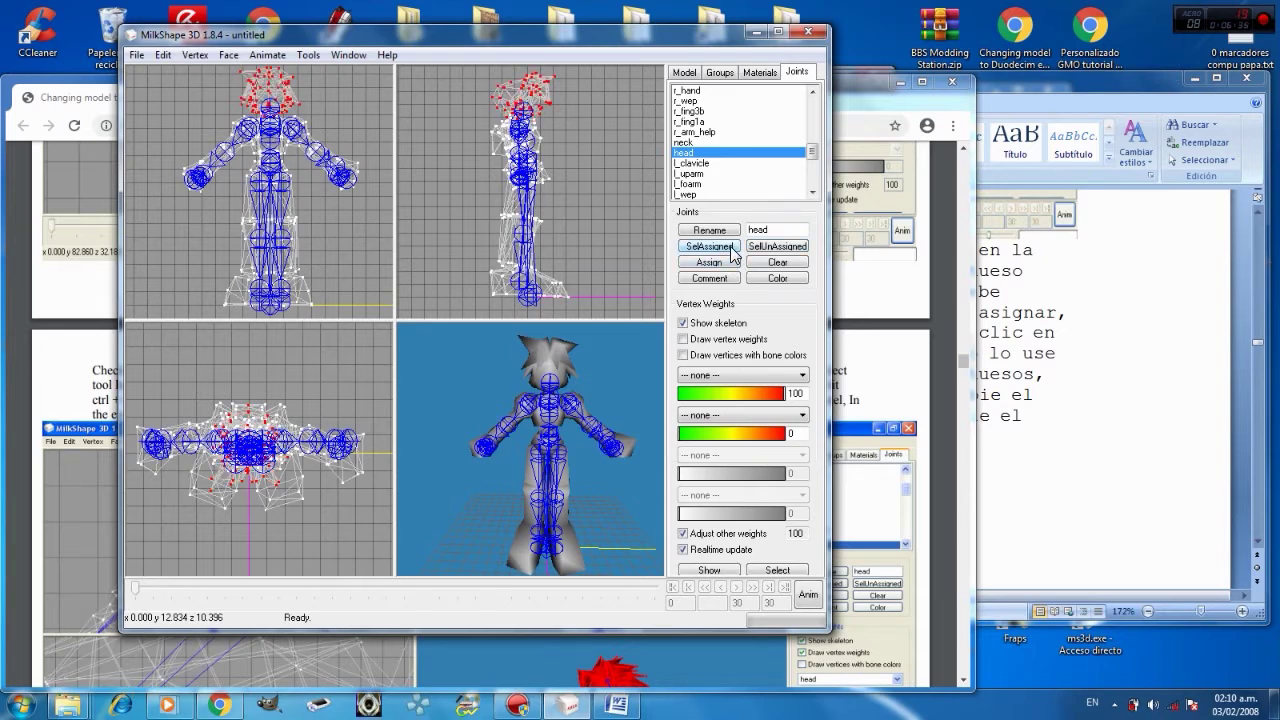
- Assign the selected head vertices to the head joint and inspect the model in the 3D view
left_click(724, 265)
mouse_move(558, 414)
left_mouse_down()
mouse_move(450, 418)
mouse_move(624, 426)
mouse_move(563, 430)
left_mouse_up()
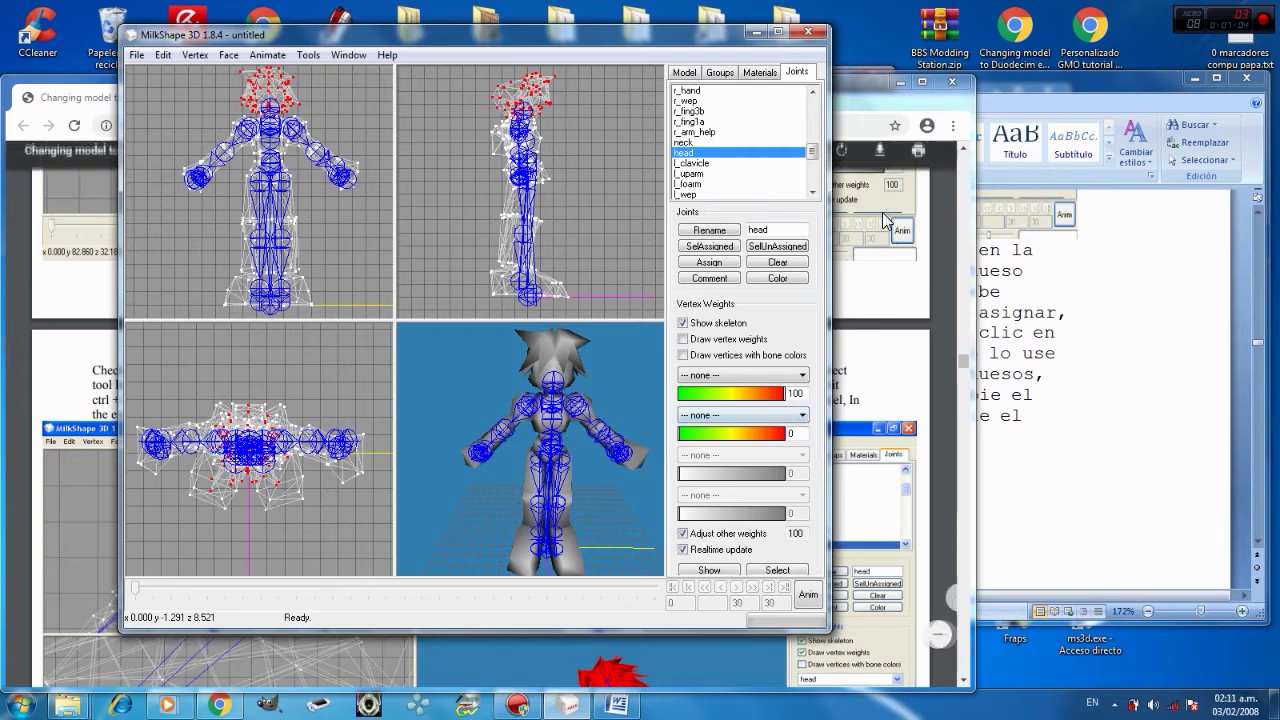
- Read past the vertex assignment section of the Word tutorial to the instructions for scaling the model back to its original size
left_click(1040, 78)
scroll(906, 356, "down", 3)
scroll(906, 356, "down", 10)
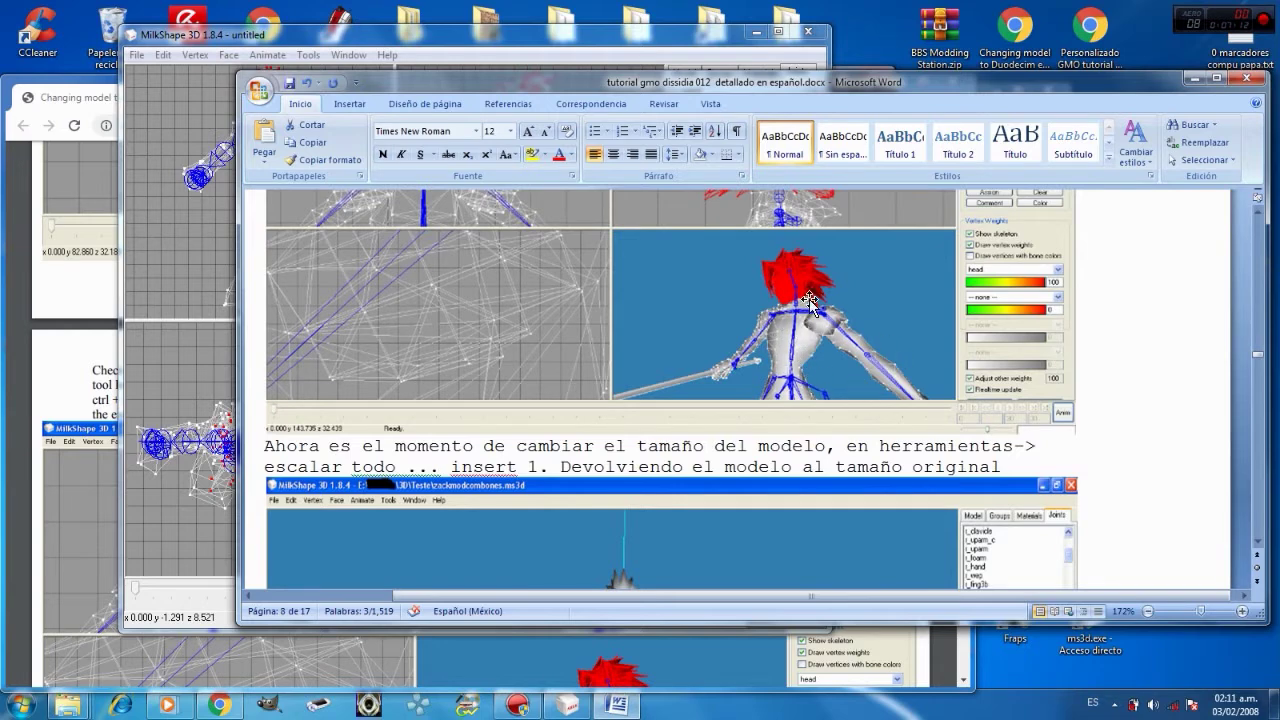
scroll(877, 327, "down", 5)
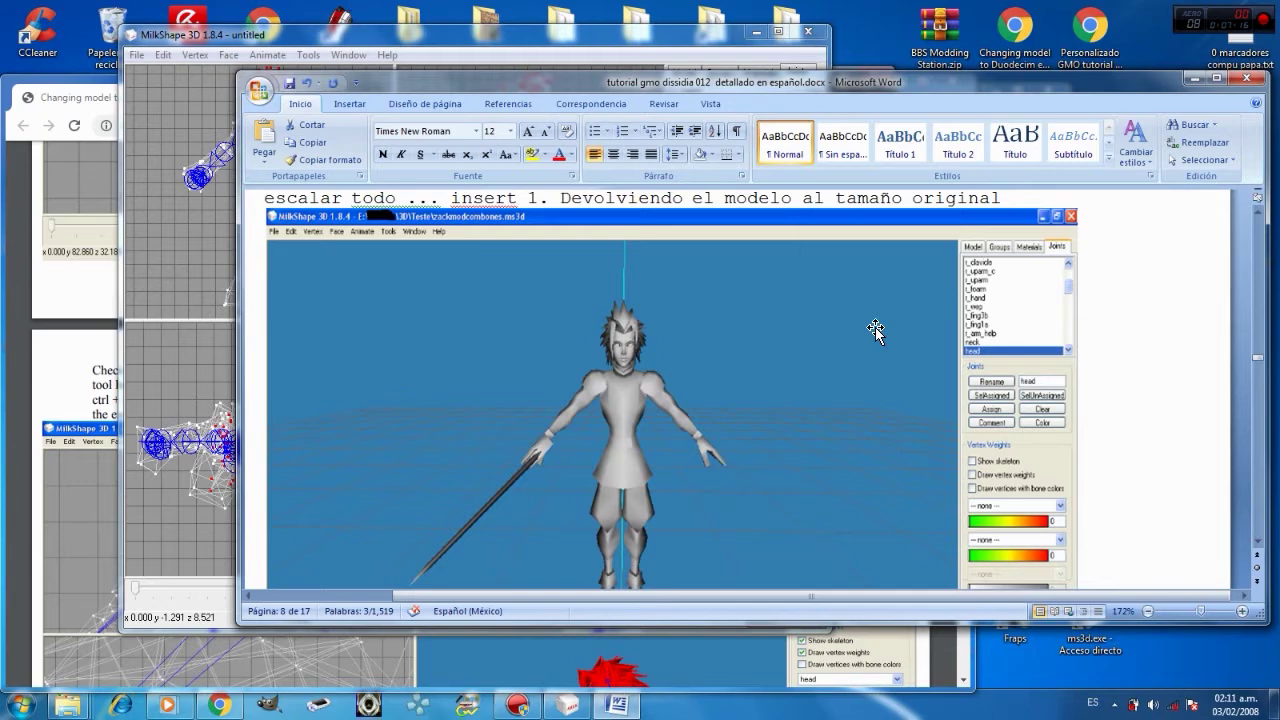
scroll(875, 327, "up", 1)
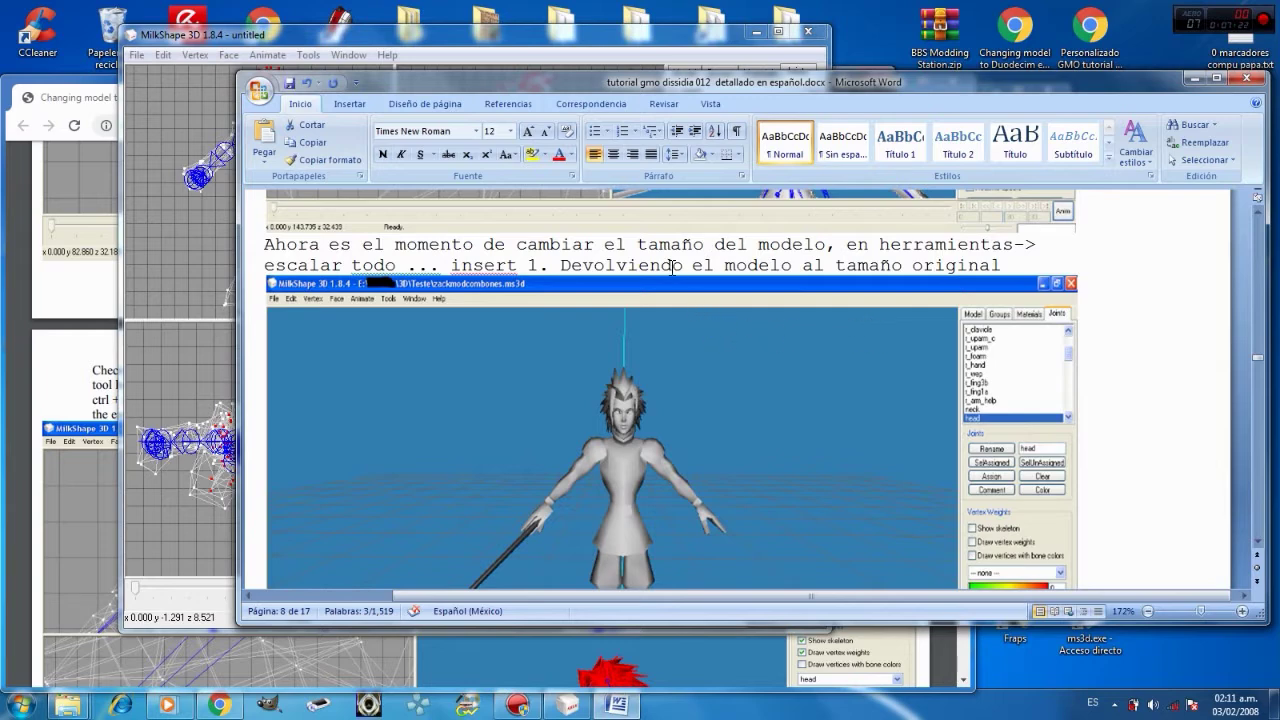
- Return to MilkShape 3D and save the model as megaman 64 in the 0 EXTRAER TEXTURAS folder
left_click(582, 36)
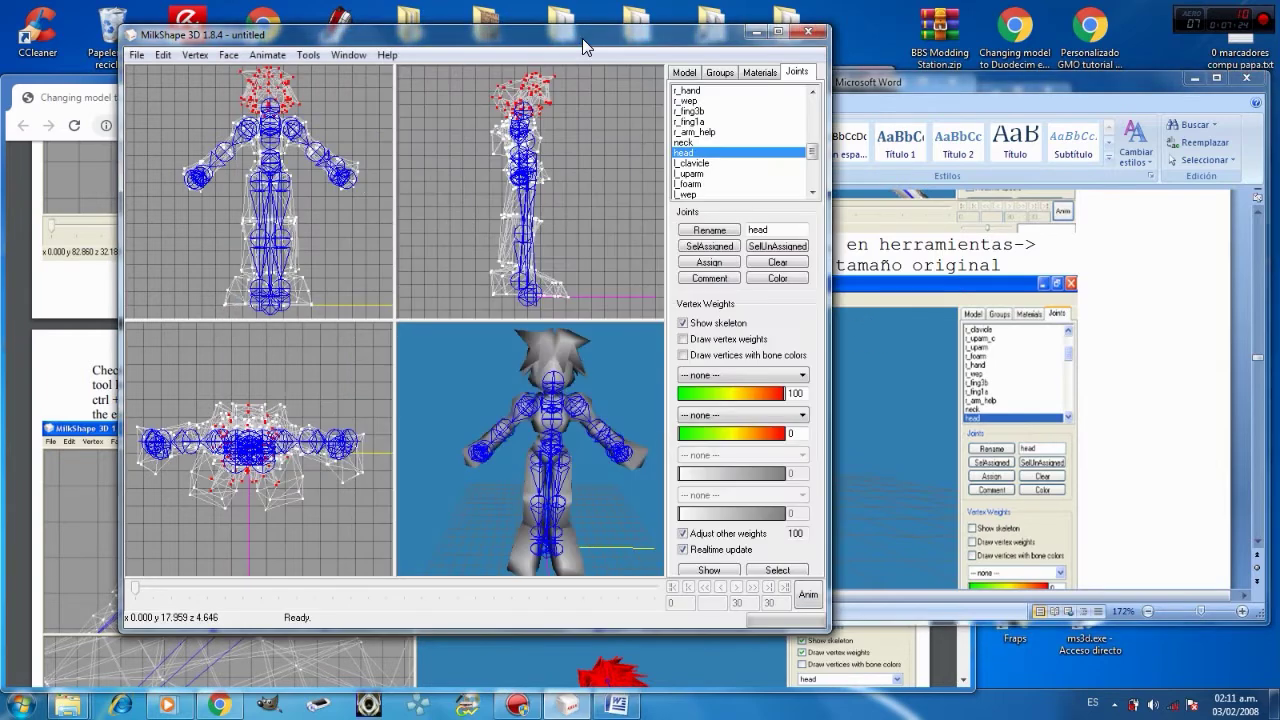
left_click(136, 55)
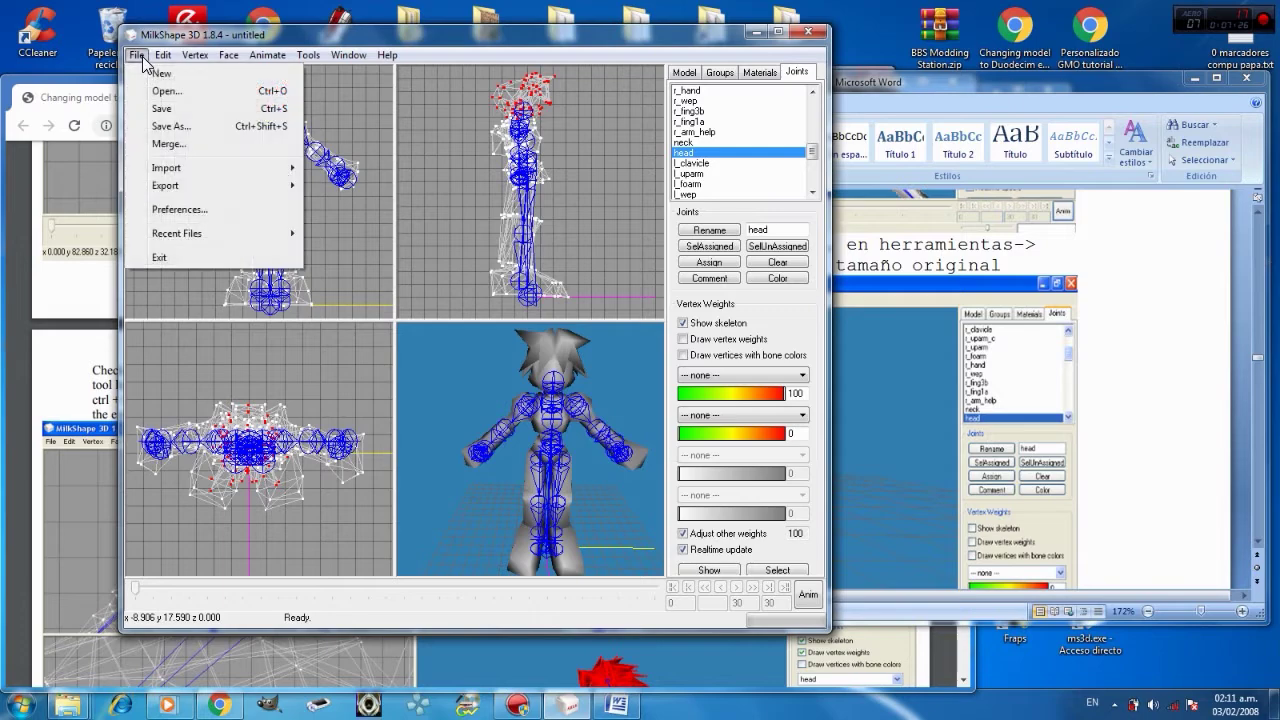
left_click(170, 110)
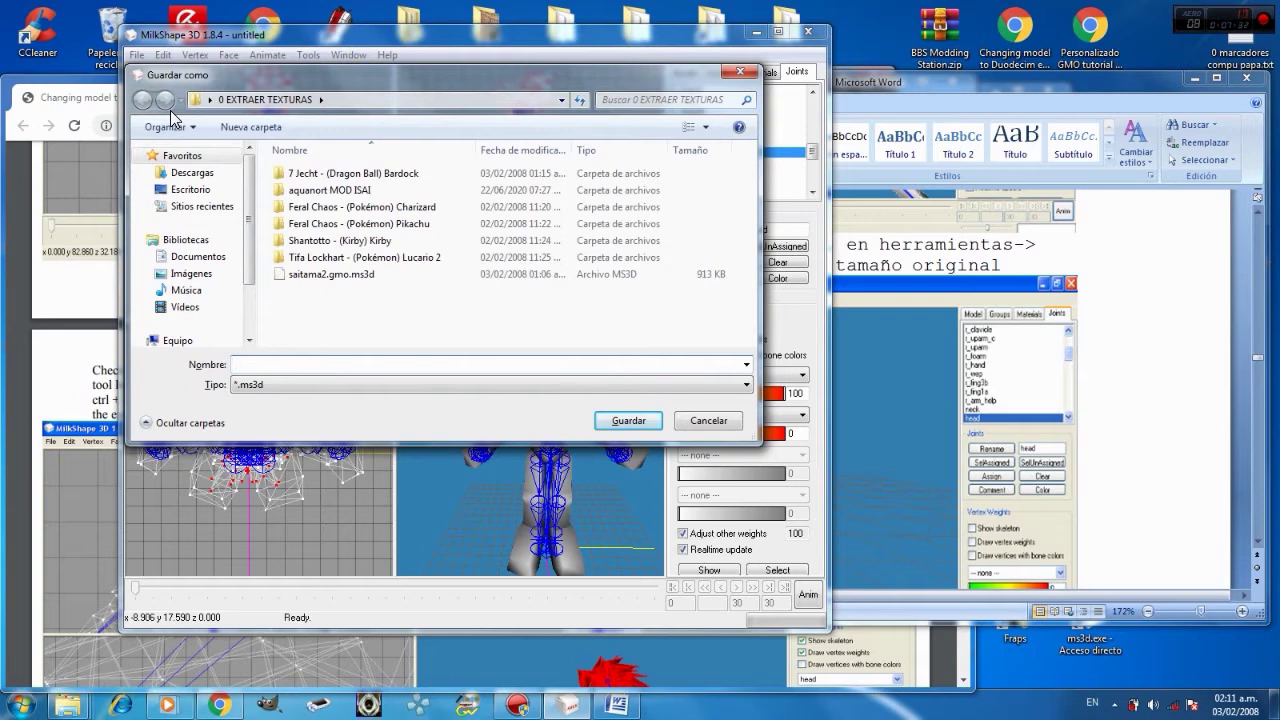
type("megaman 64")
left_click(617, 425)
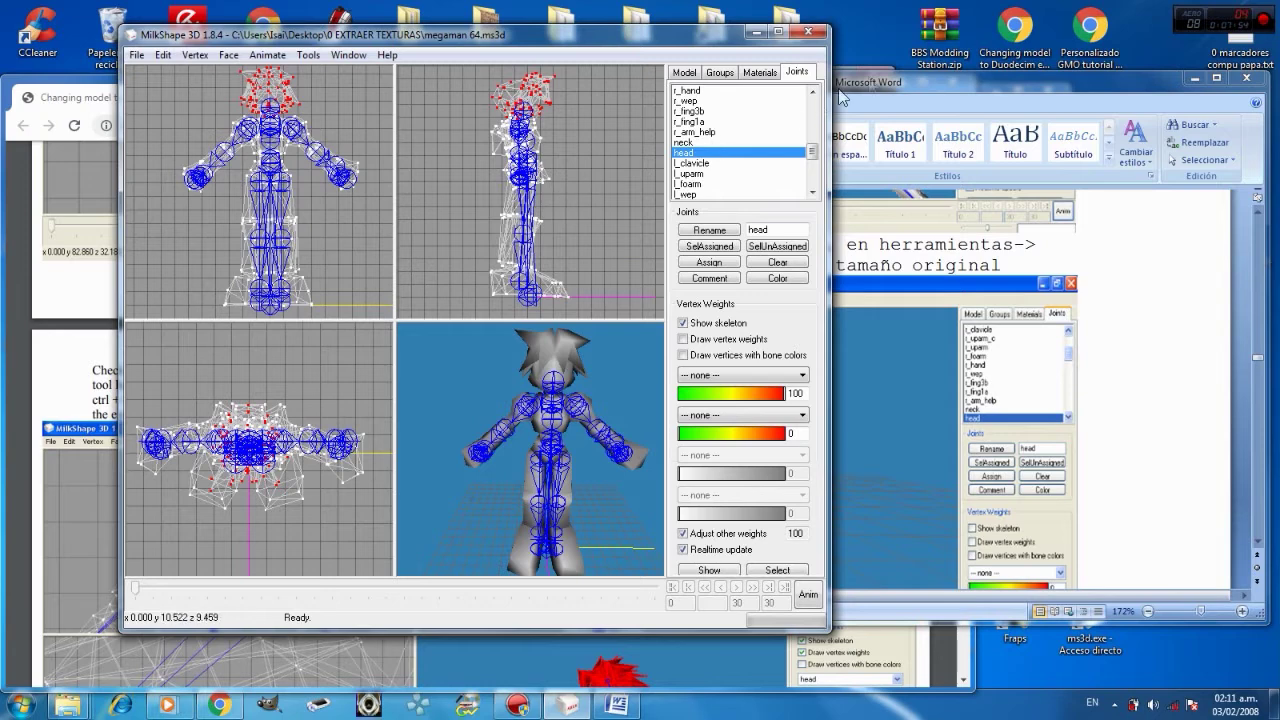
- Read the Word tutorial's instructions on preparing the GIM and PNG textures and renaming the materials
left_click(950, 78)
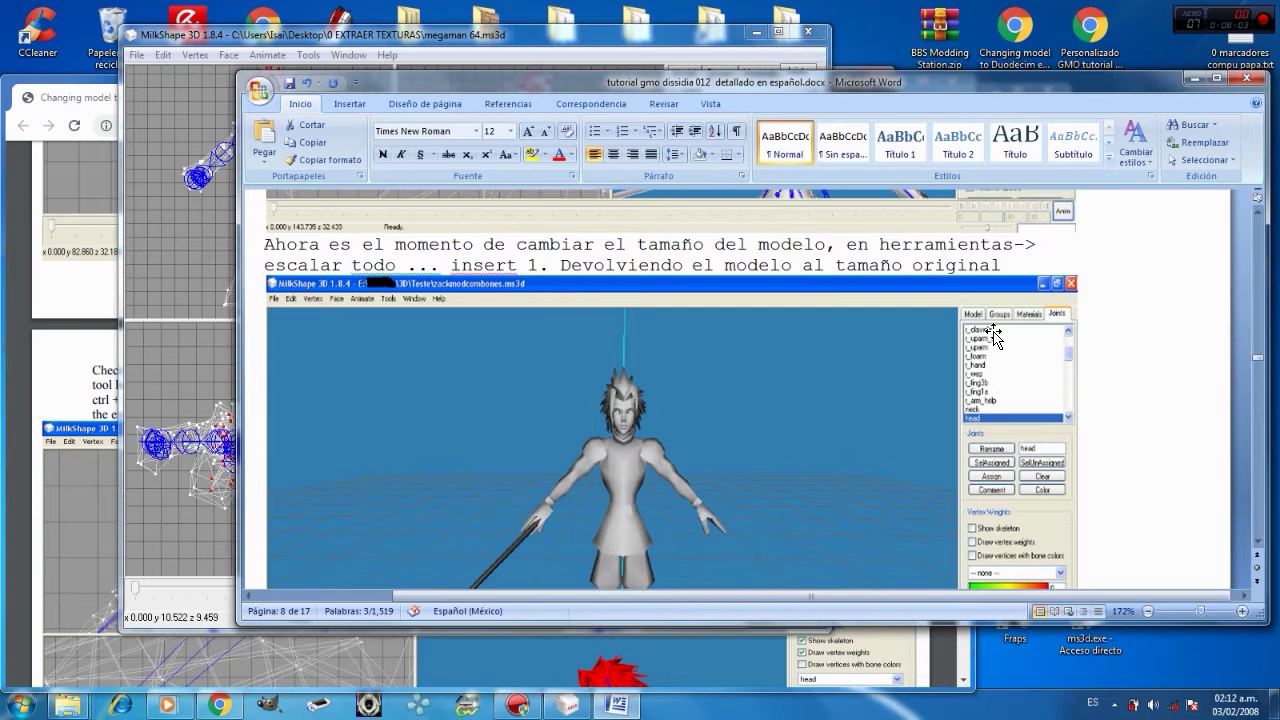
scroll(801, 367, "down", 3)
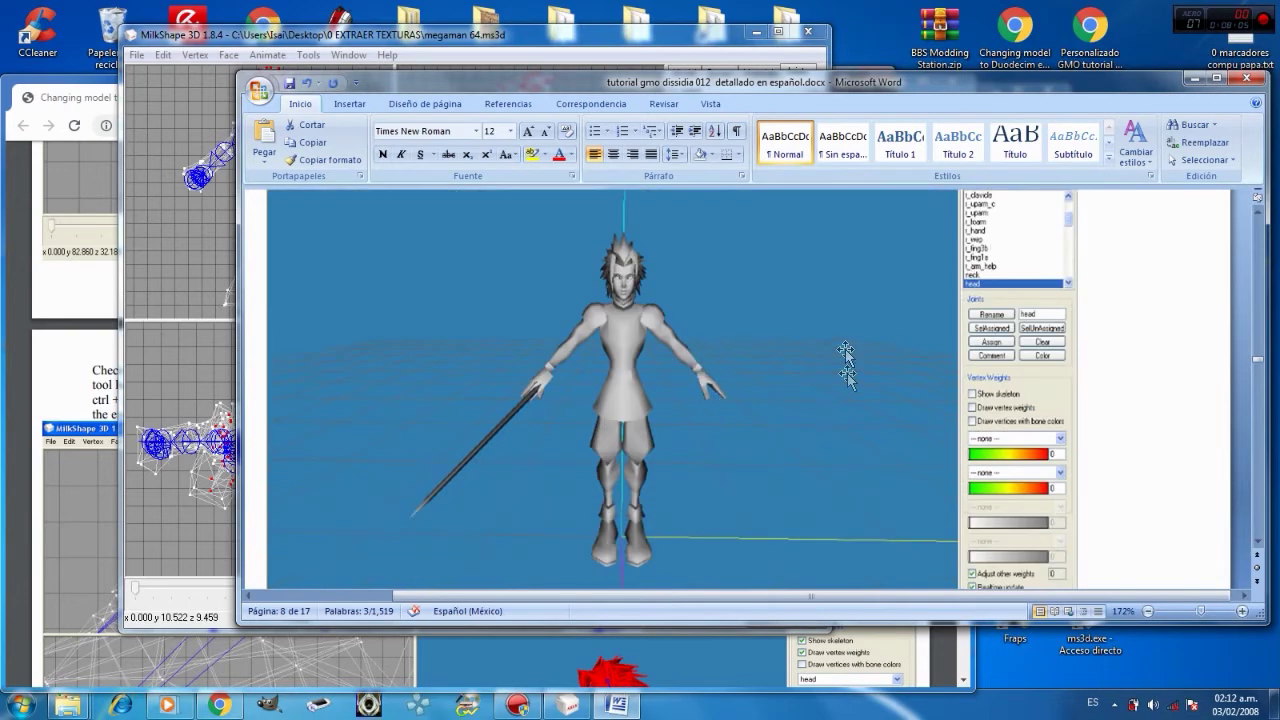
scroll(682, 385, "down", 10)
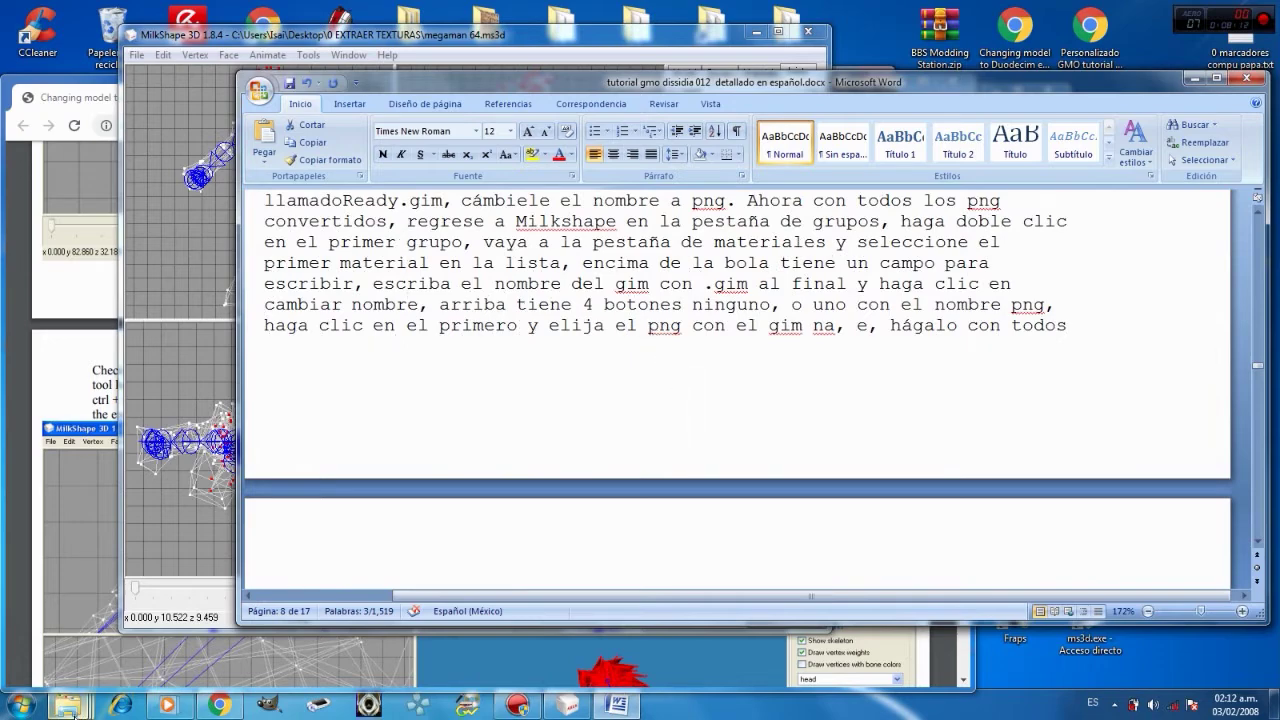
- Bring up the 0 EXTRAER TEXTURAS, 01 and PNG2GIMv3 folders in Explorer and look through the Megaman files in 01
mouse_move(66, 705)
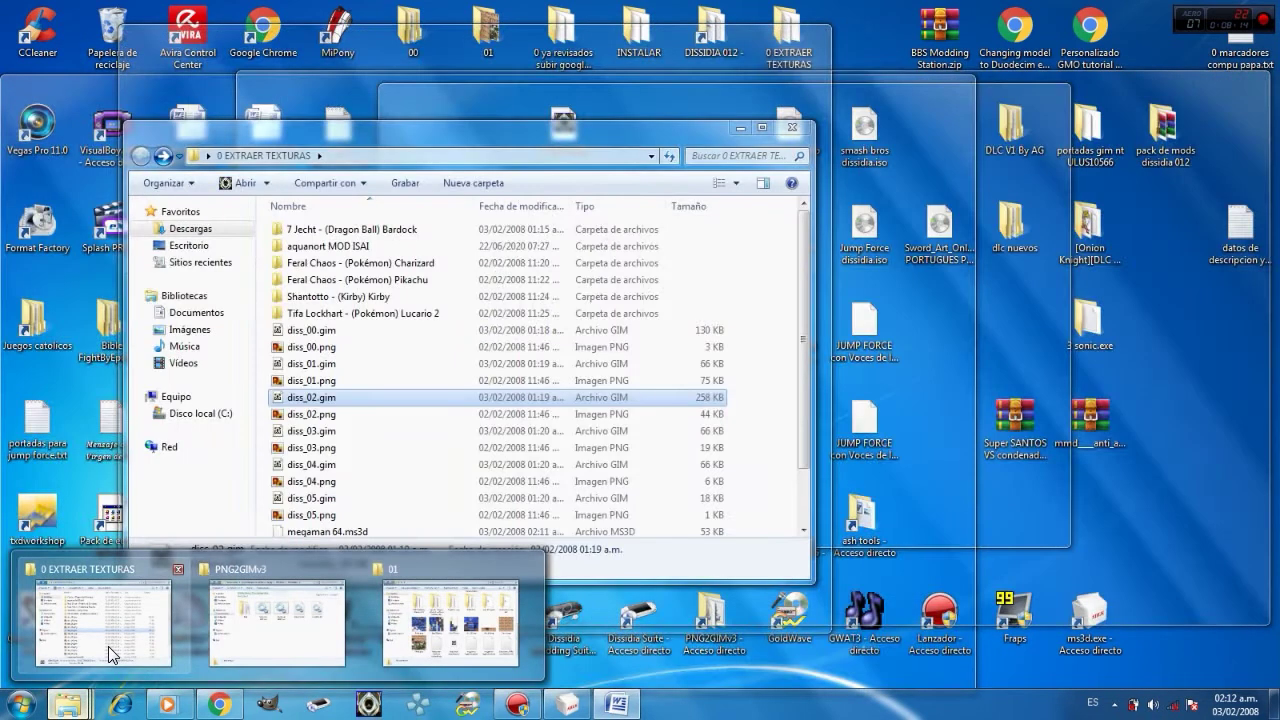
left_click(108, 646)
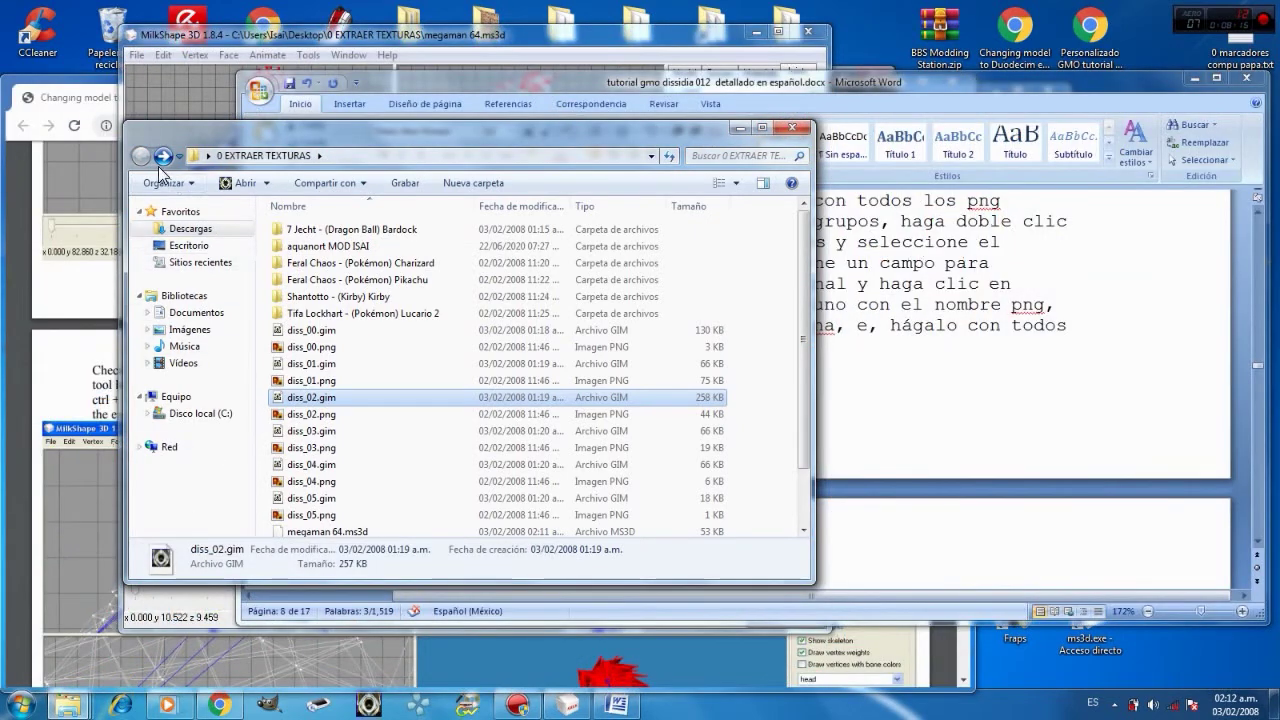
mouse_move(66, 705)
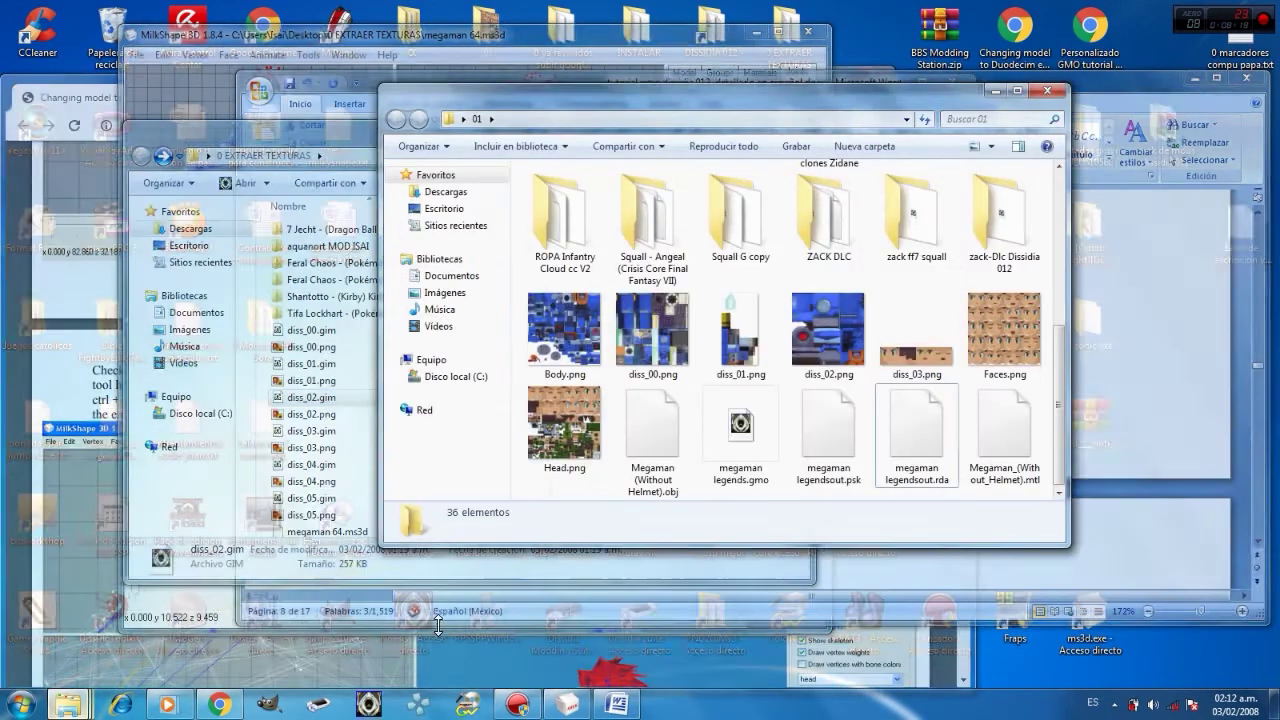
left_click(450, 622)
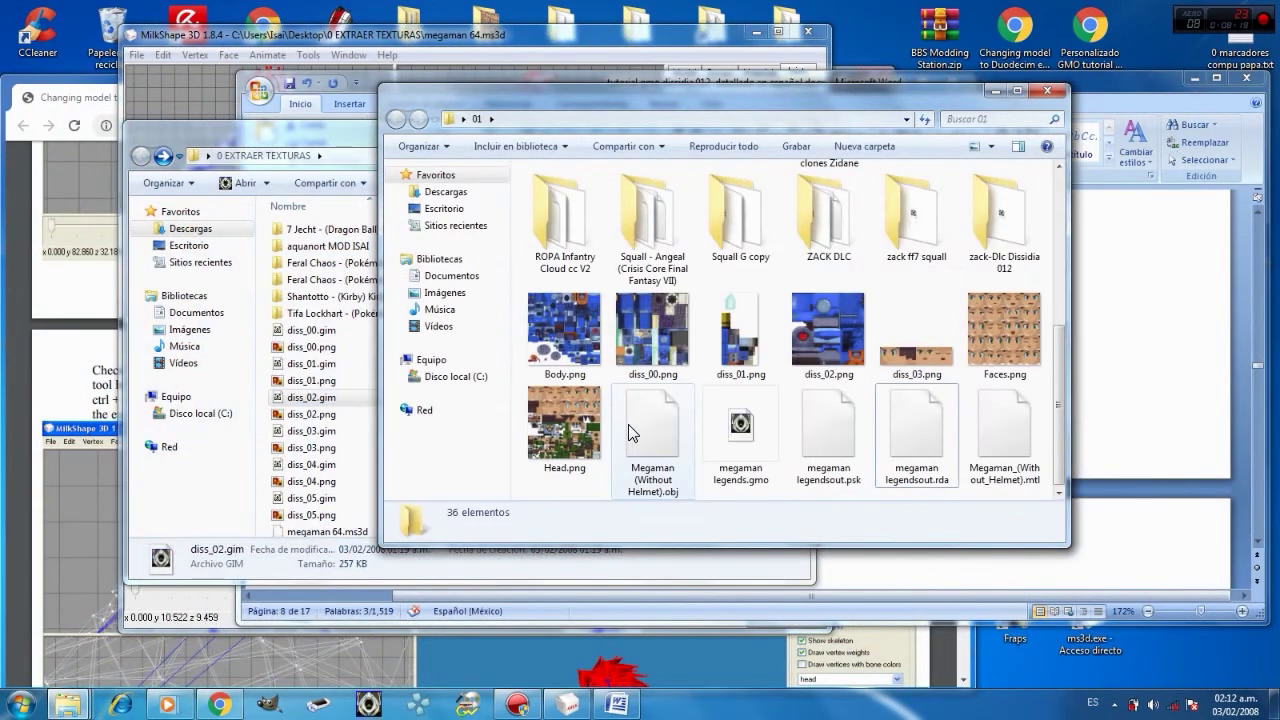
left_click(797, 436)
scroll(797, 442, "up", 3)
scroll(797, 443, "down", 3)
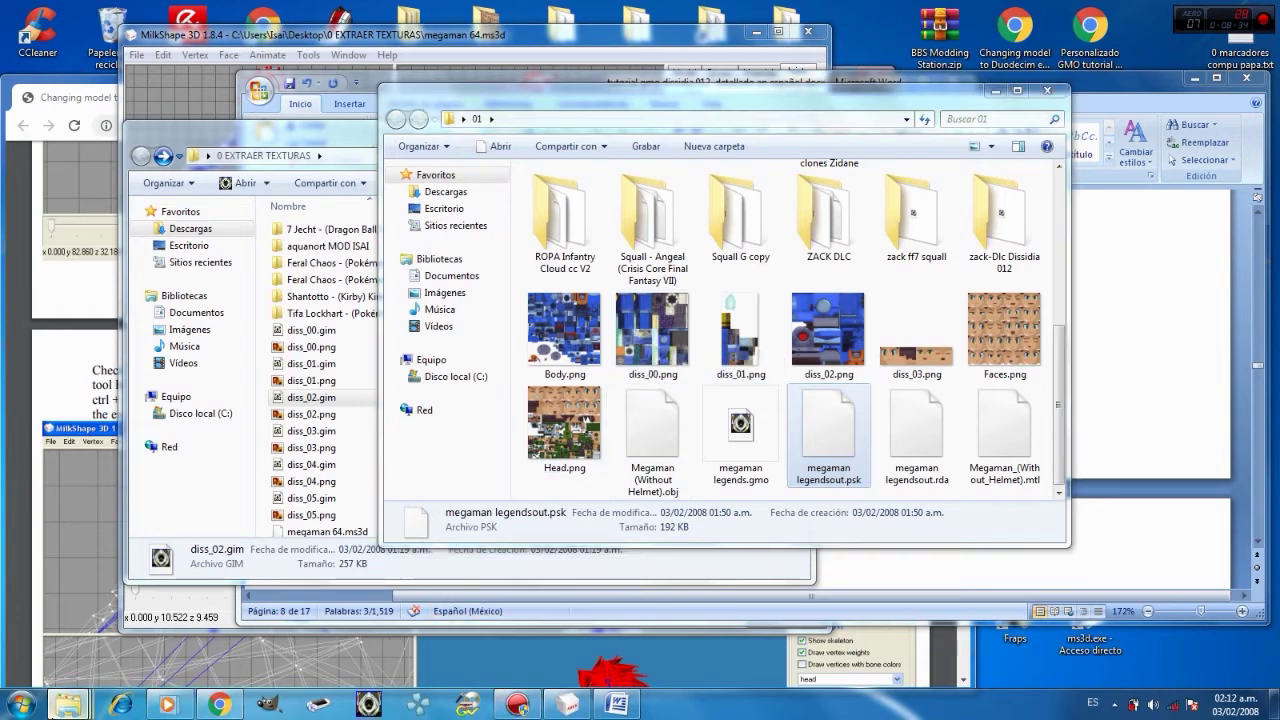
mouse_move(68, 704)
left_click(246, 636)
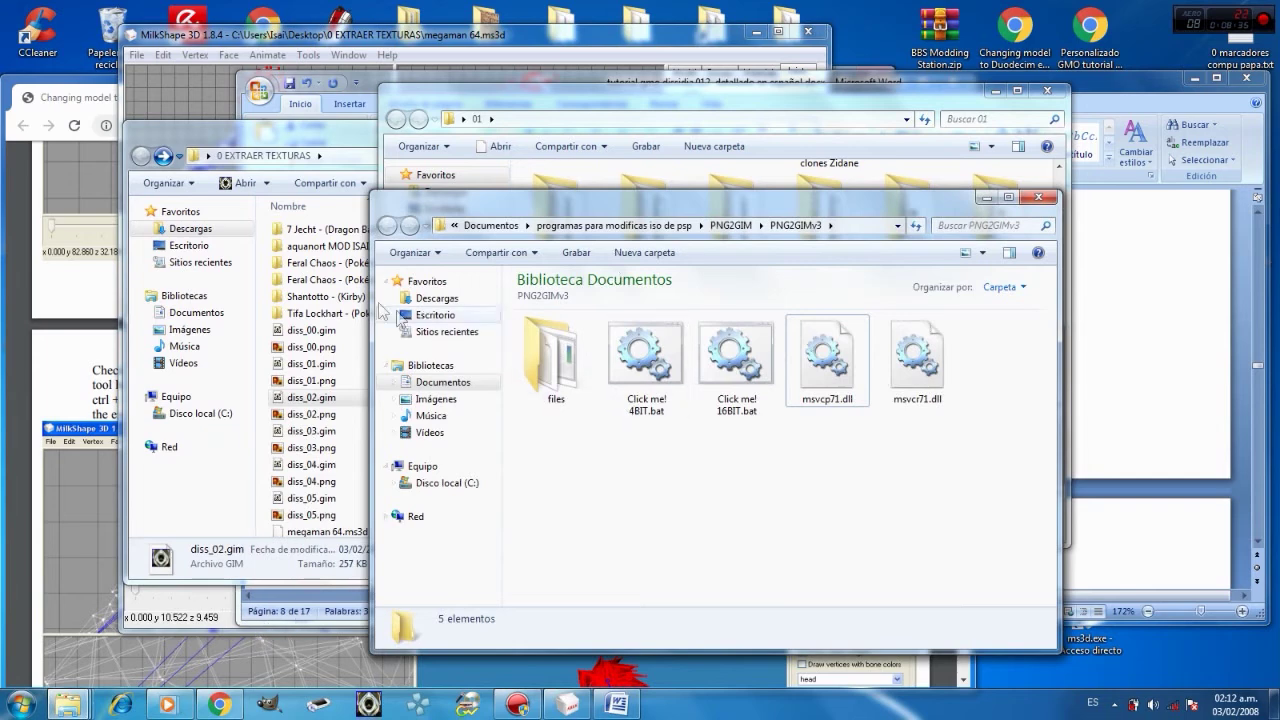
- Try moving diss_00.png into the PNG2GIMv3 folder and return it to 0 EXTRAER TEXTURAS
left_click(311, 348)
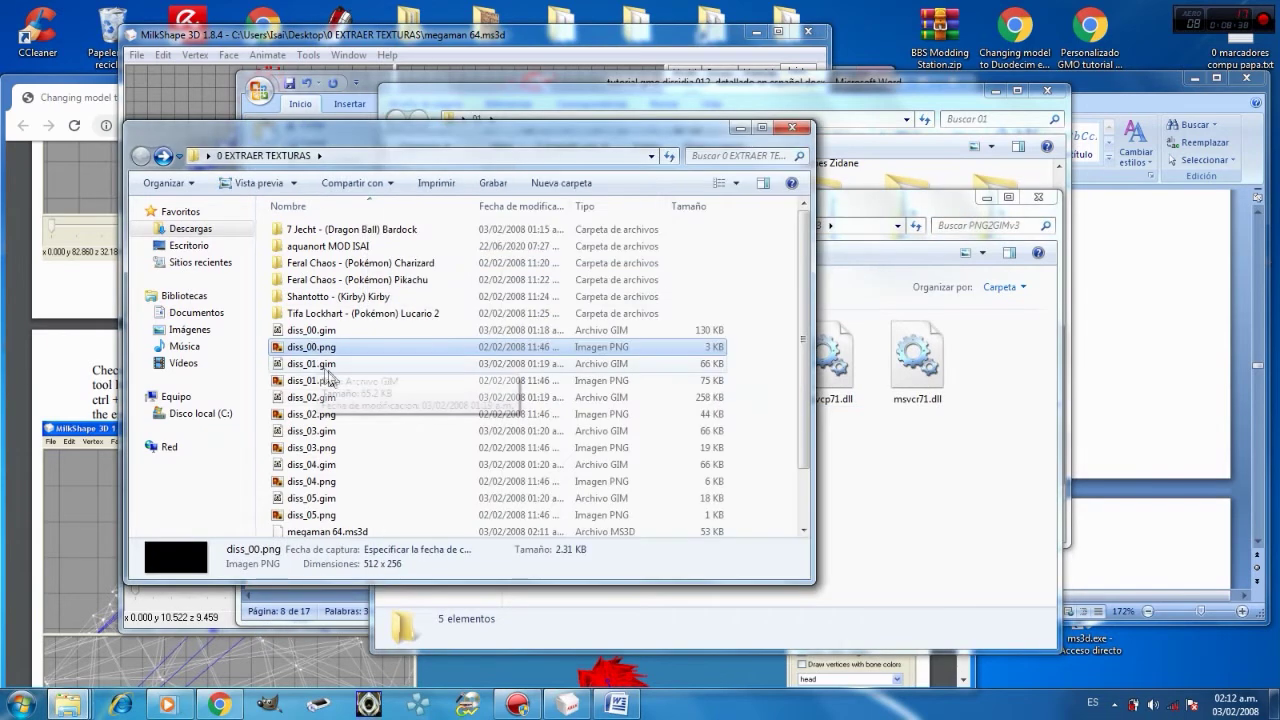
left_click(880, 490)
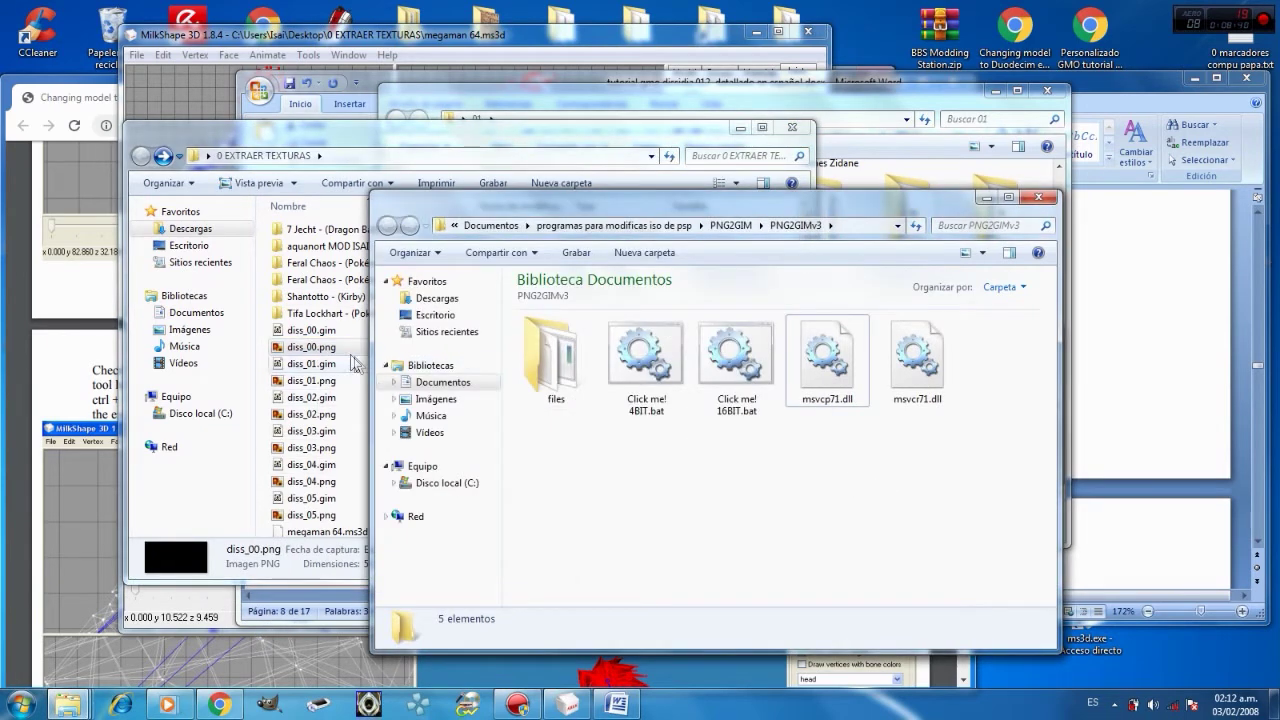
left_click_drag(326, 350, 694, 488)
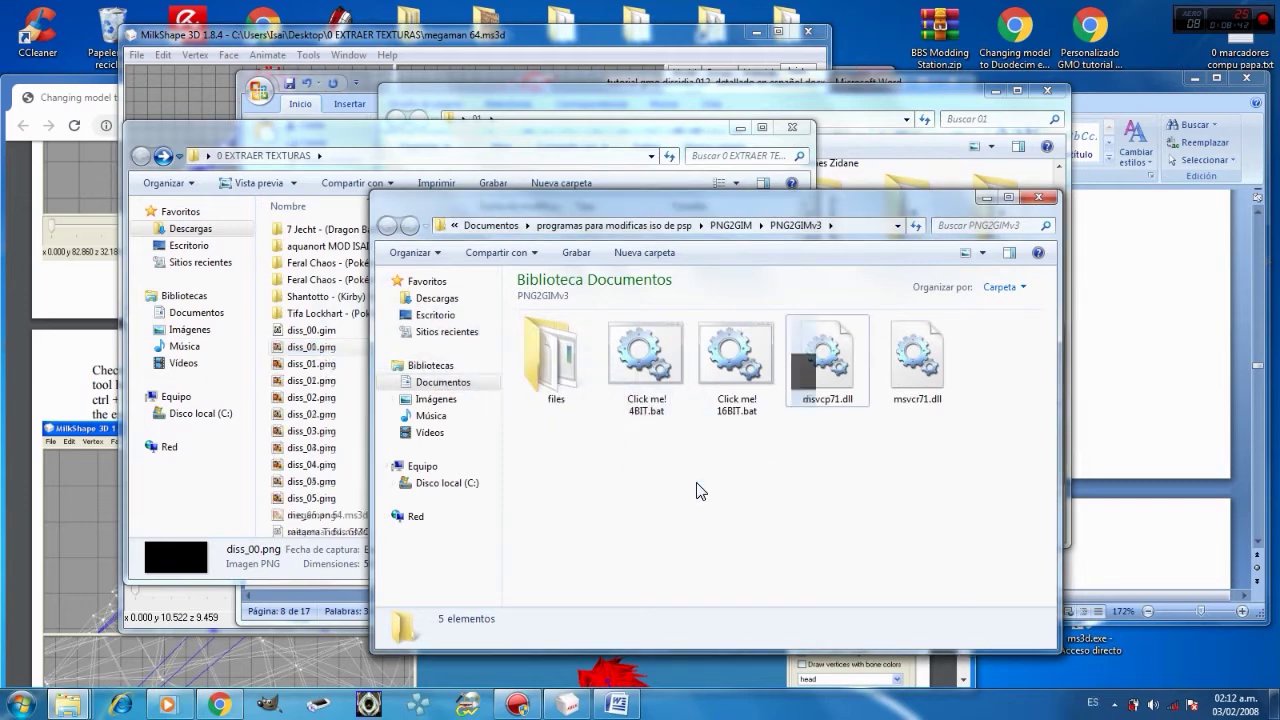
left_click_drag(798, 393, 315, 388)
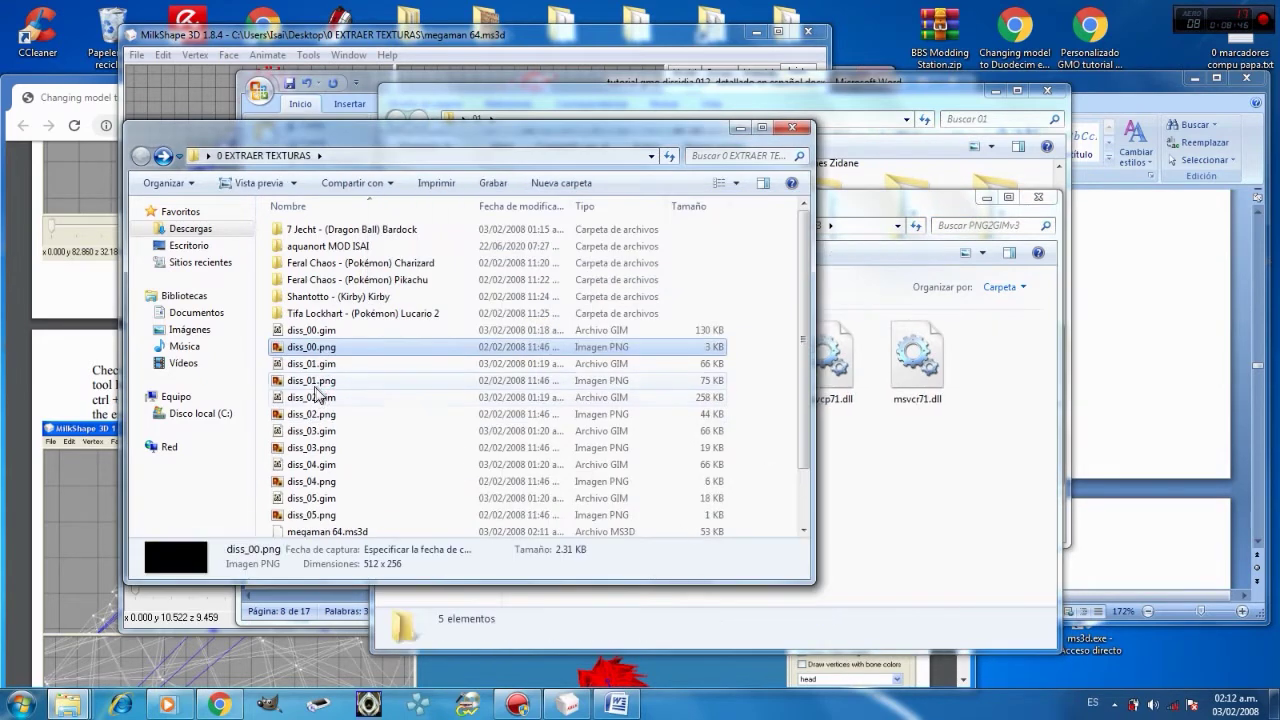
- Move diss_01.png from 0 EXTRAER TEXTURAS into the PNG2GIMv3 folder and convert it to GIM with the 16BIT batch file
left_click(314, 381)
left_click_drag(314, 389, 900, 523)
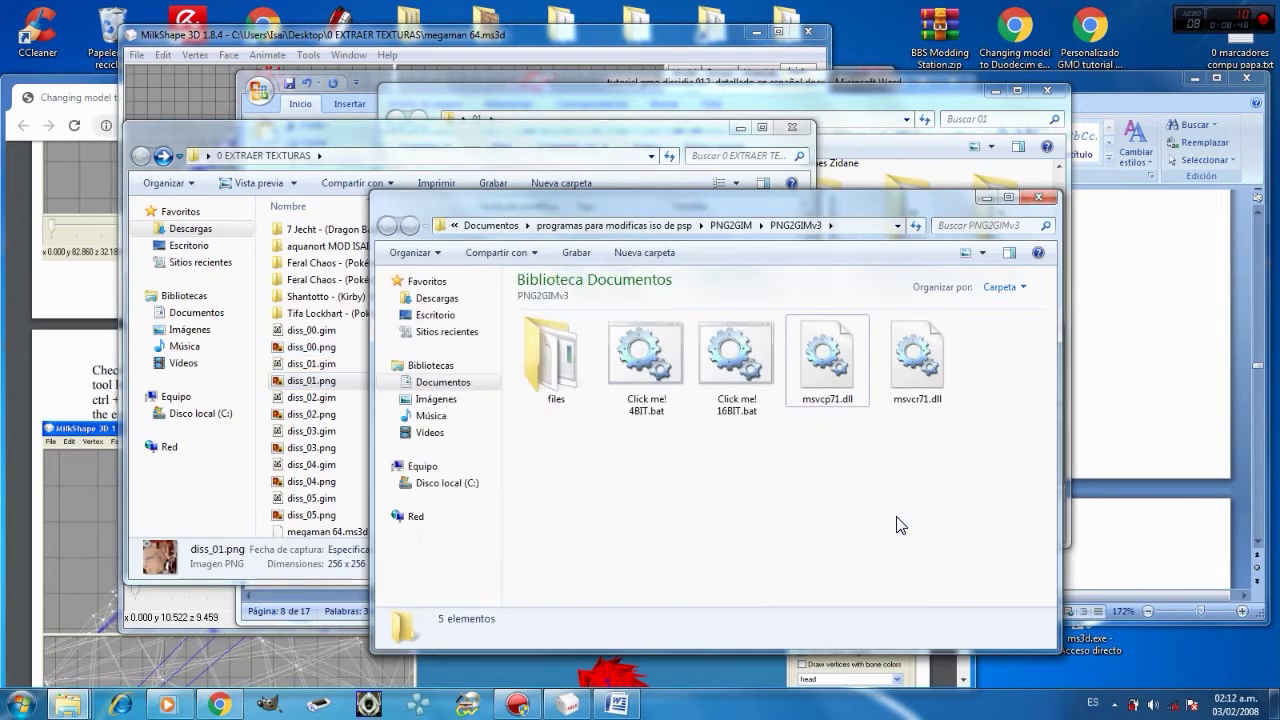
double_click(740, 418)
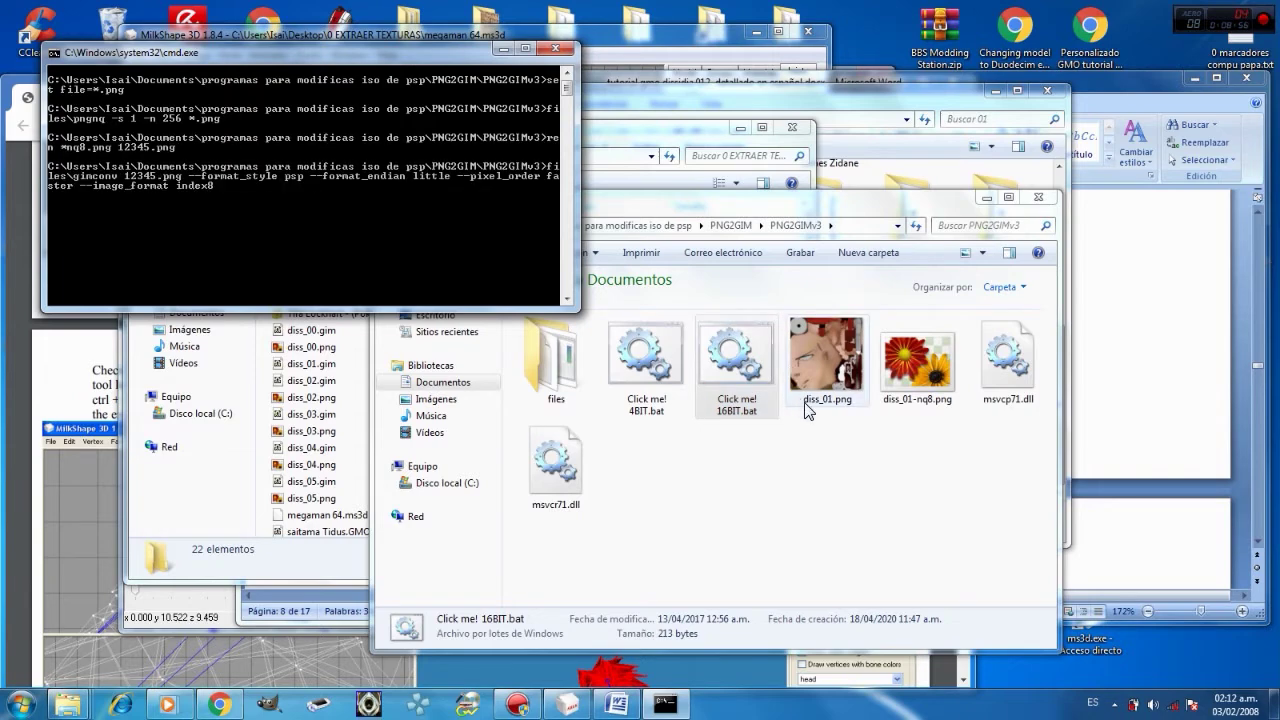
- Copy the name of diss_01.png and use it to rename the converted 12345.gim file as diss_01.gim
left_click(906, 396)
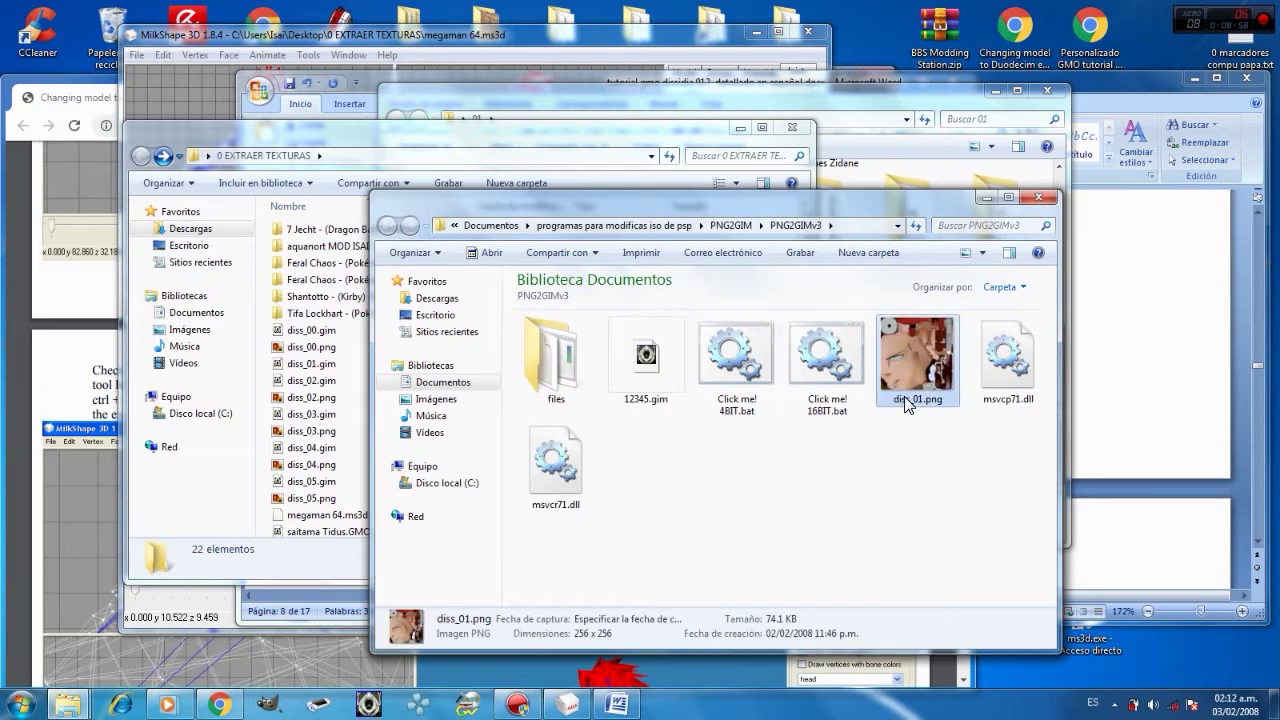
left_click(906, 396)
key("ctrl+c")
right_click(906, 396)
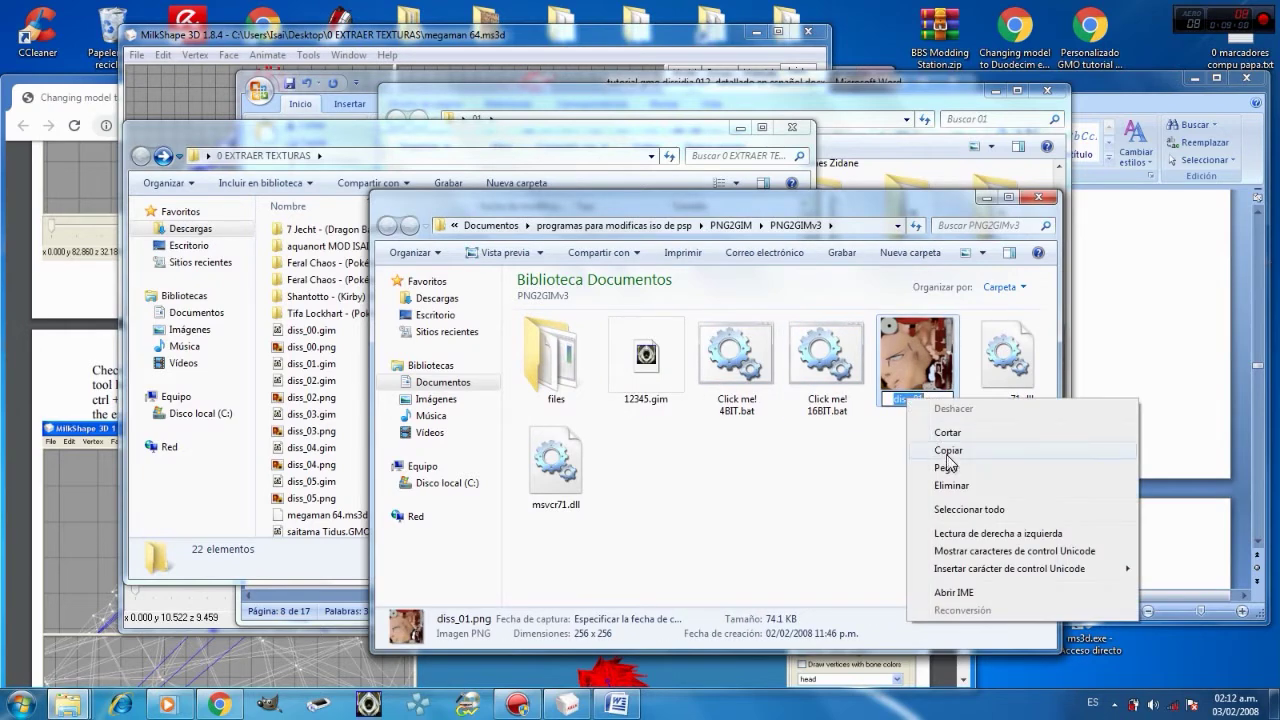
left_click(945, 456)
left_click(641, 405)
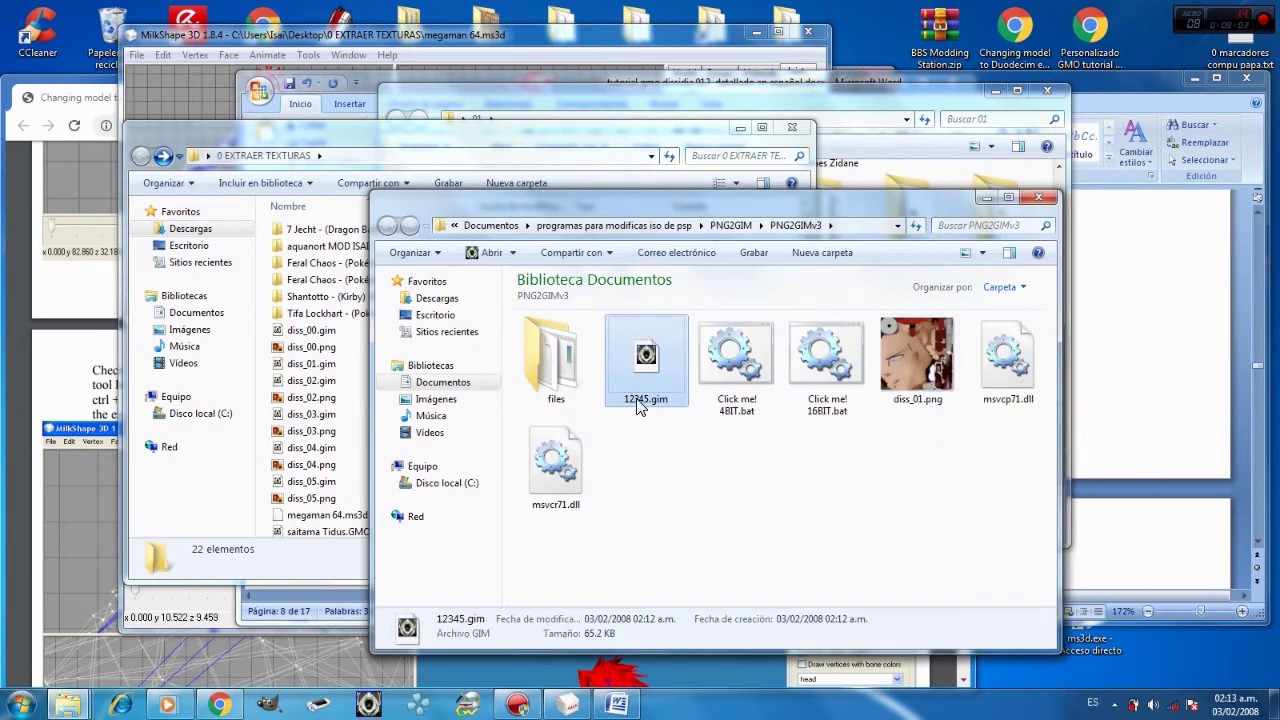
left_click(641, 405)
right_click(641, 402)
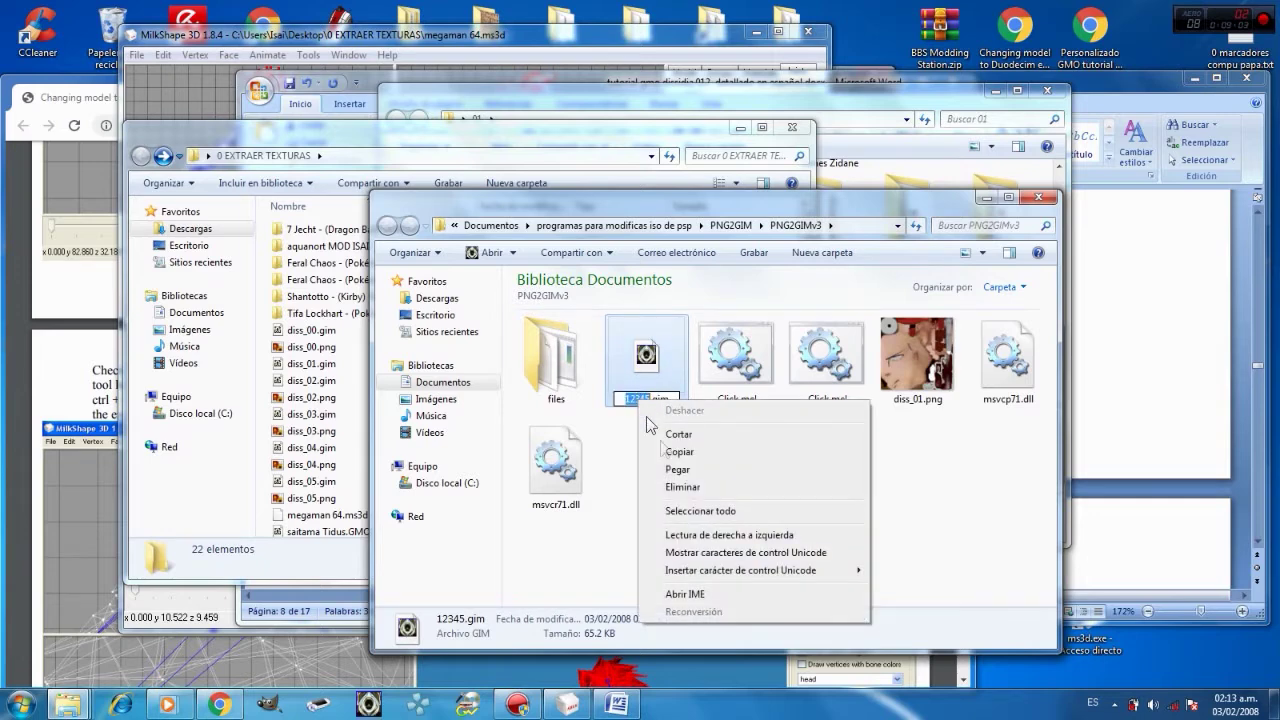
left_click(675, 466)
left_click(698, 500)
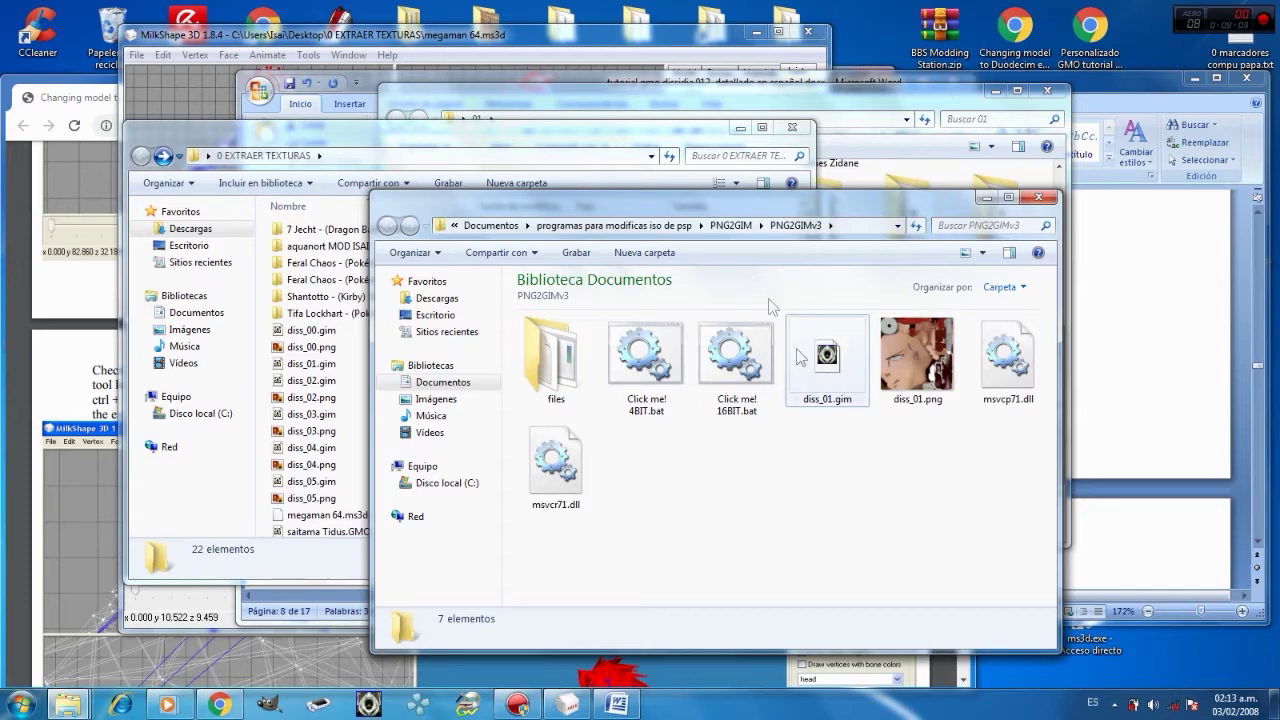
- Switch to MilkShape 3D, check the material names including 0003_RockmanEXEFace.gim, and return to the joint list
left_click(597, 42)
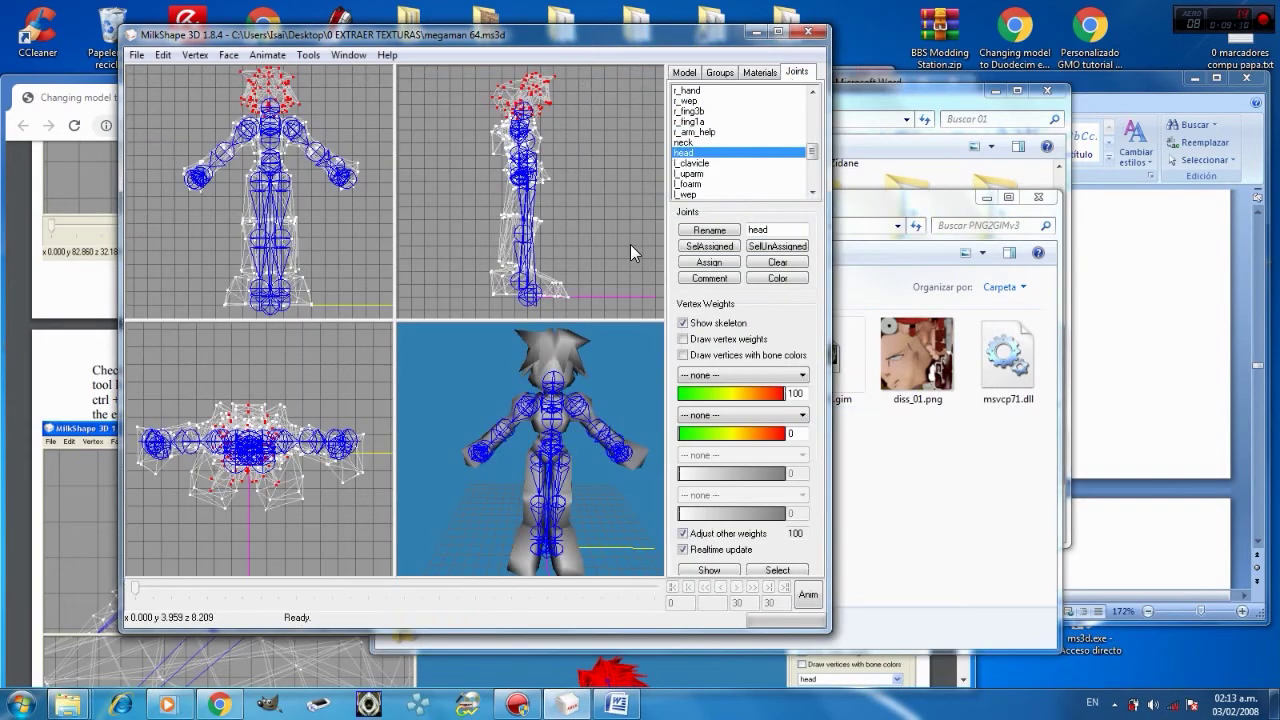
left_click(759, 72)
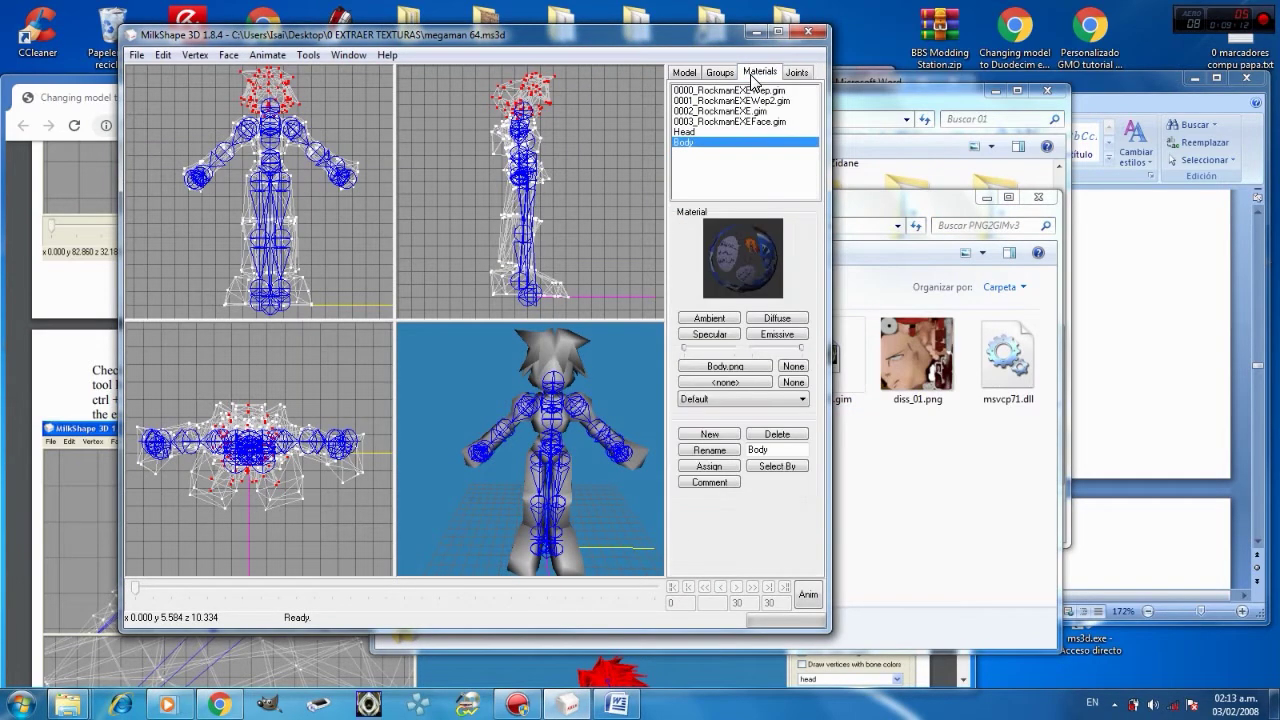
left_click(700, 121)
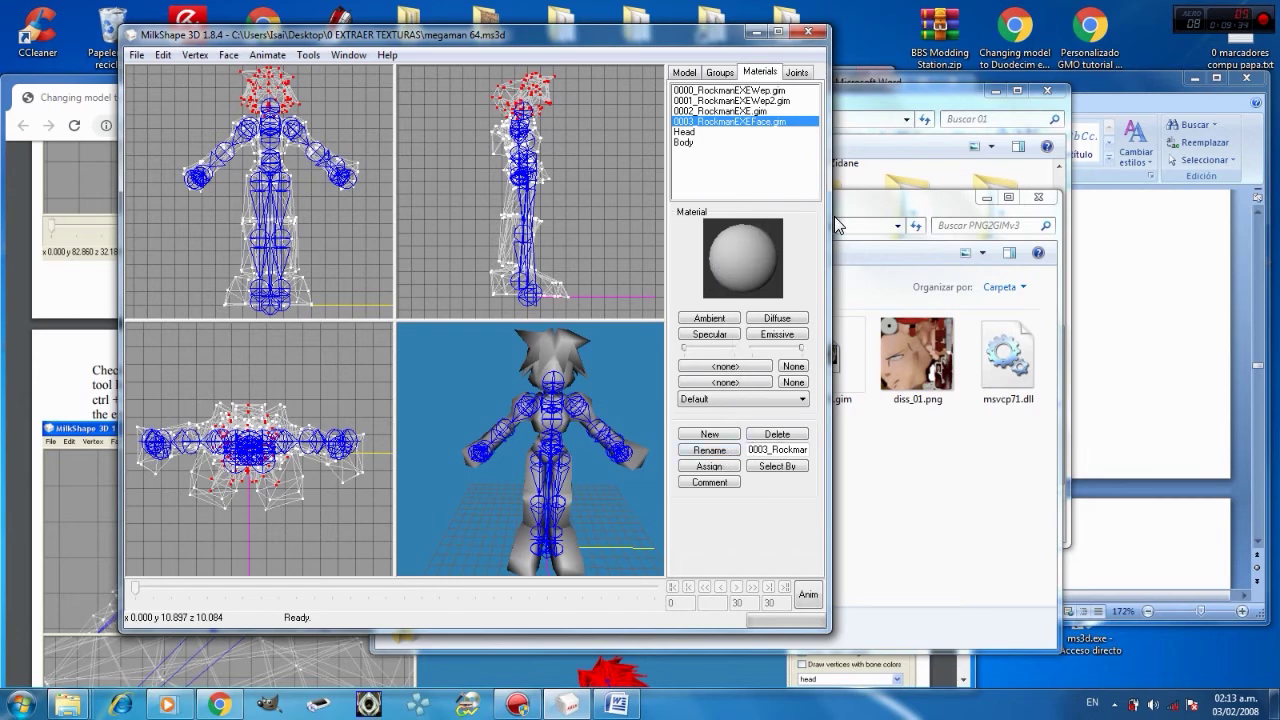
left_click(797, 73)
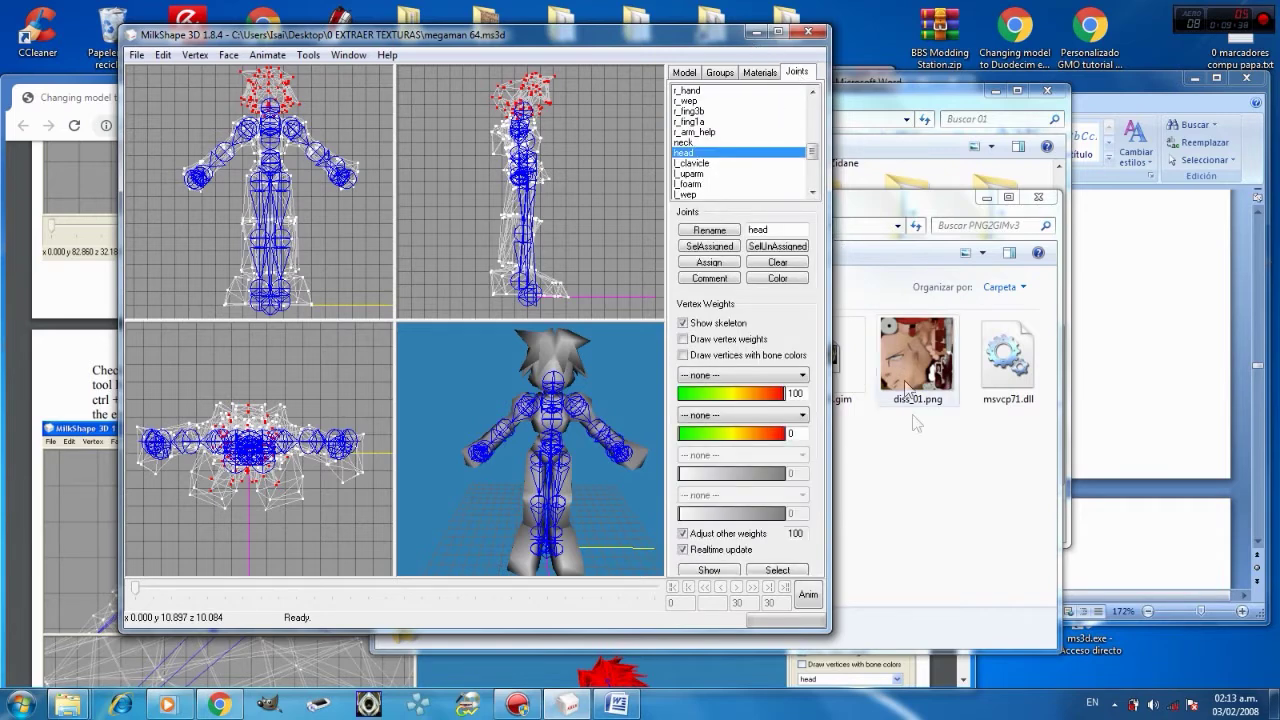
- Bring the PNG2GIMv3 folder forward and minimize the Chrome window with the English PDF tutorial
left_click(898, 362)
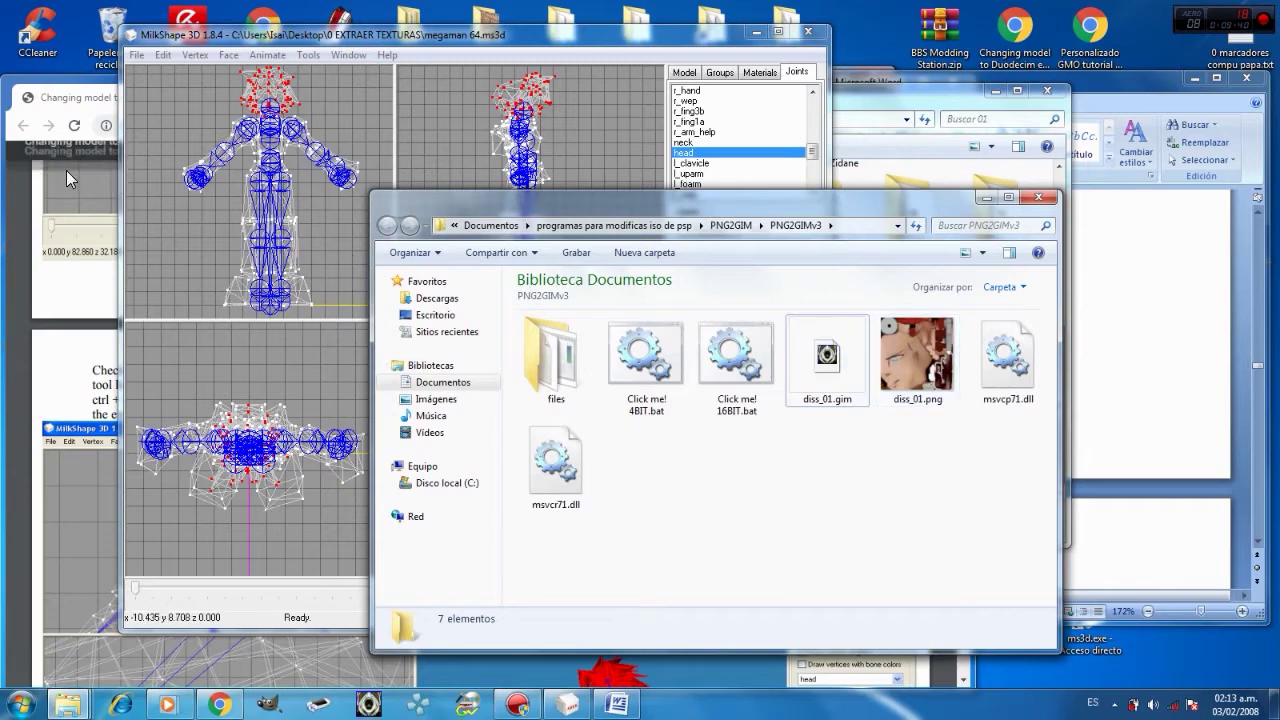
left_click(68, 95)
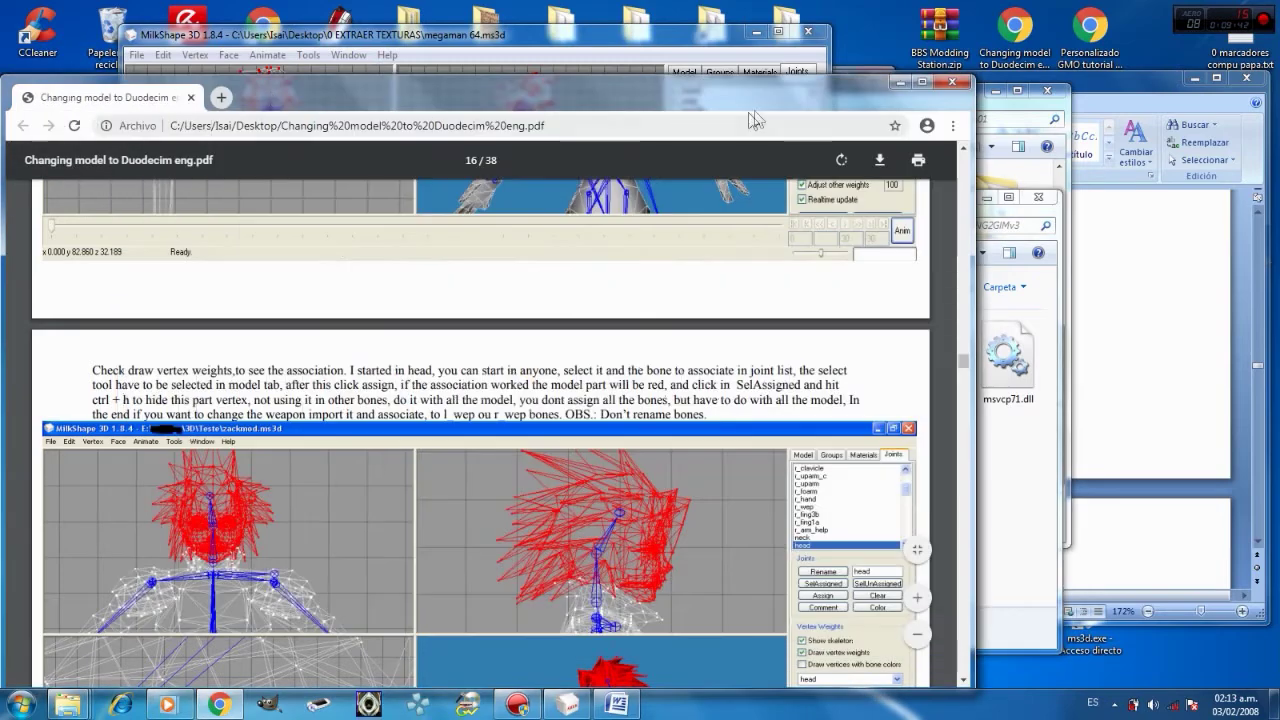
left_click(897, 83)
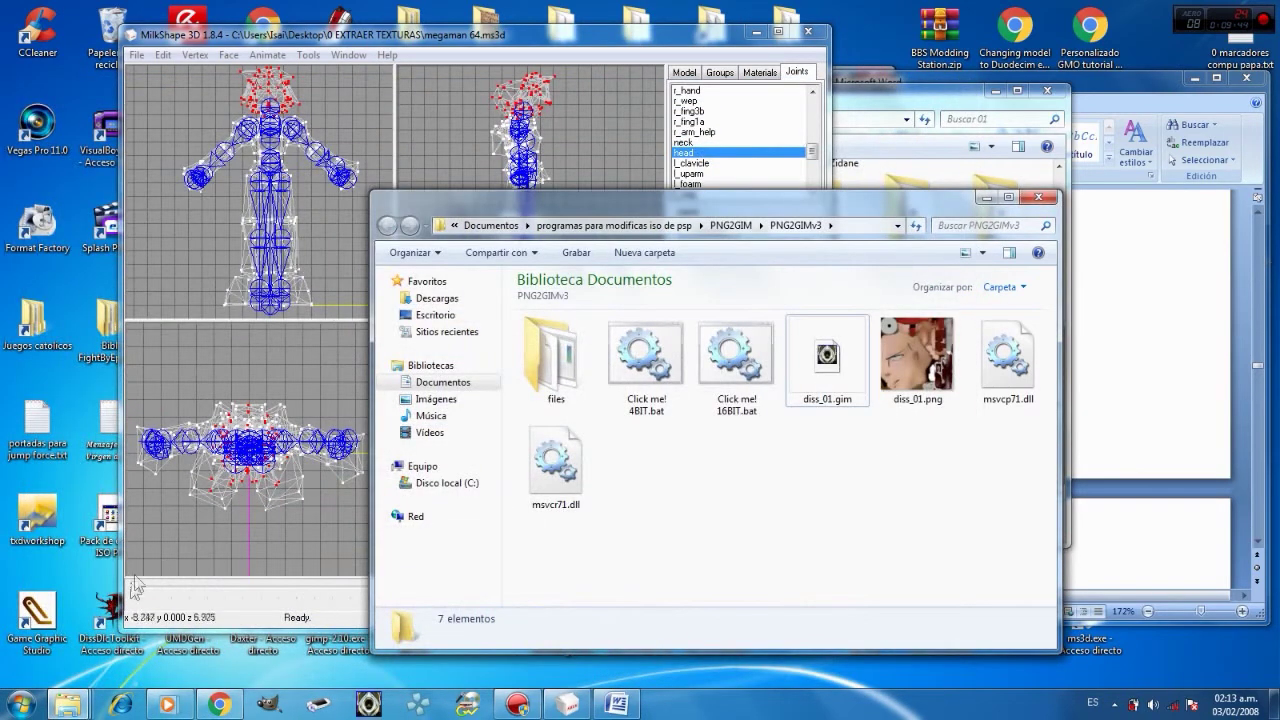
- Move diss_01.png from the PNG2GIMv3 folder back into the 0 EXTRAER TEXTURAS folder
mouse_move(70, 707)
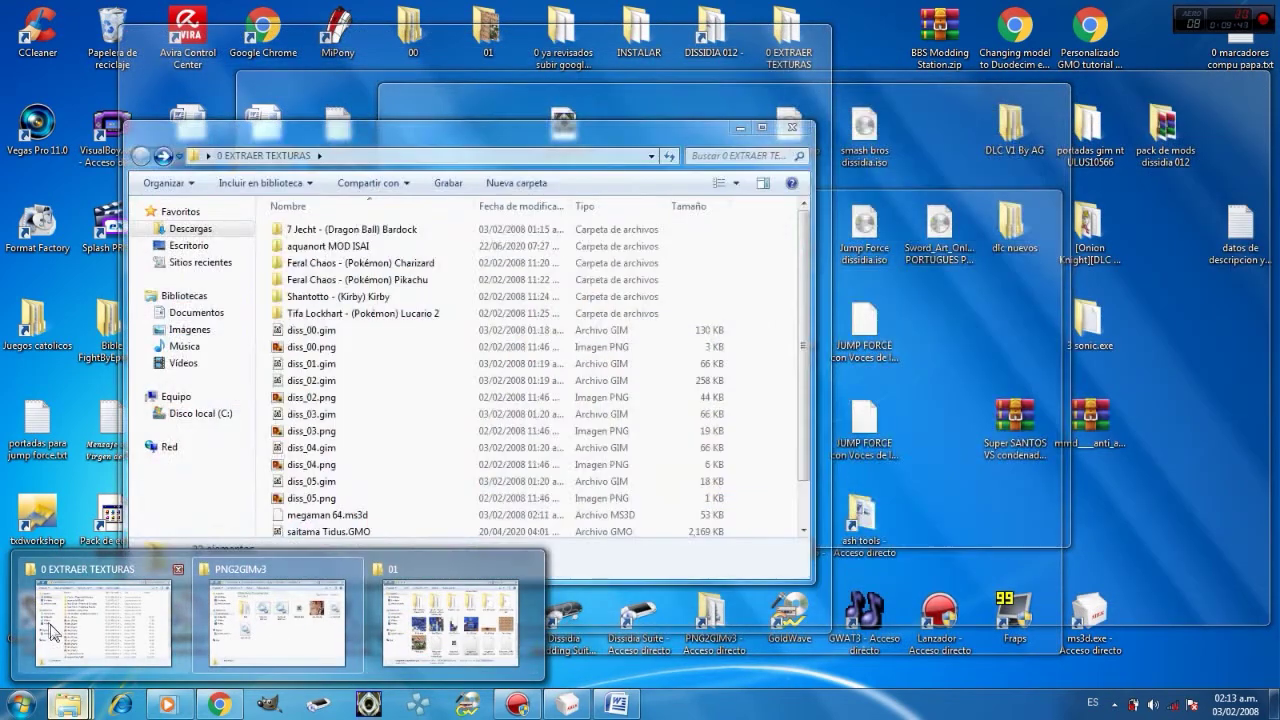
left_click(100, 620)
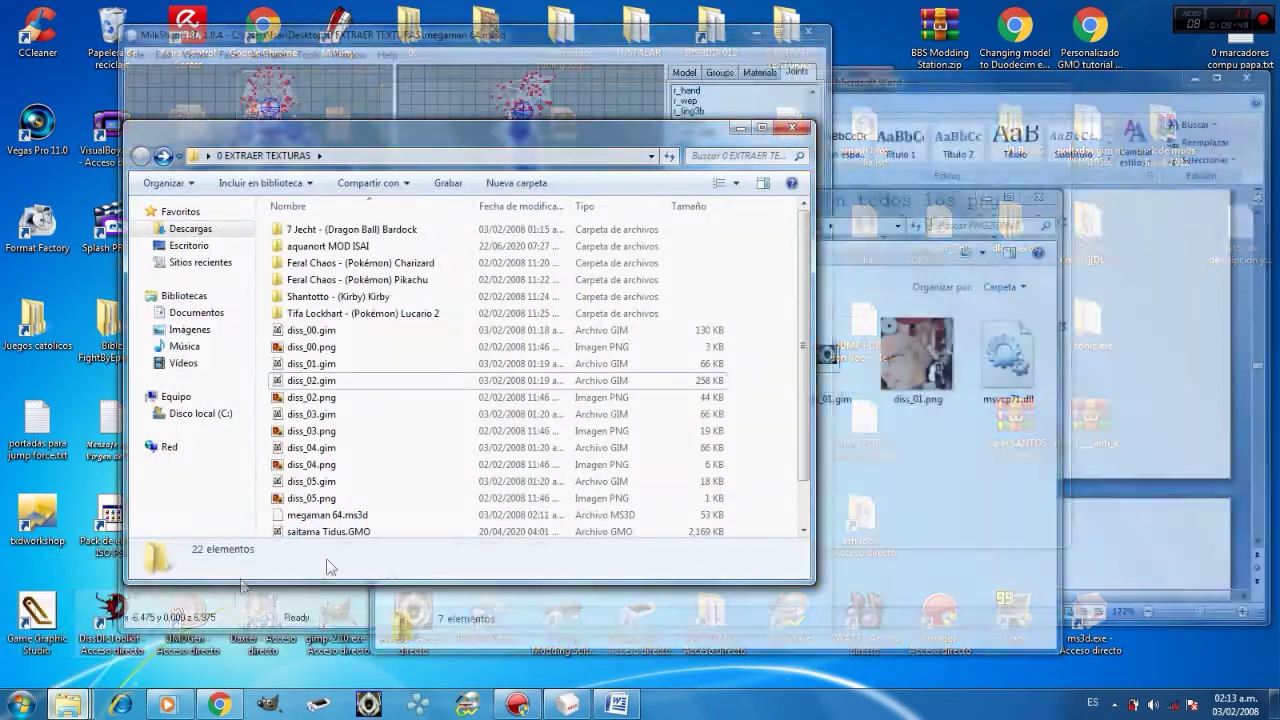
left_click_drag(935, 360, 754, 446)
left_click(914, 477)
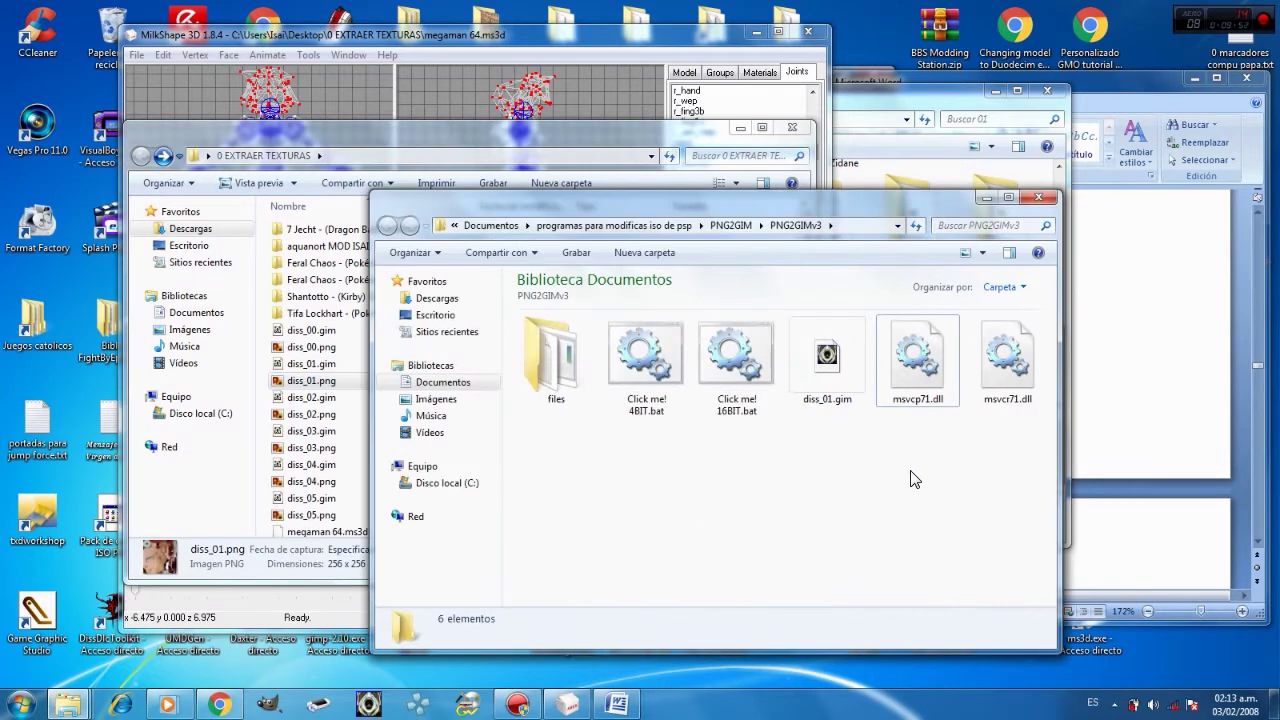
- Delete the converted diss_01.gim file from the PNG2GIMv3 folder
left_click(827, 360)
right_click(827, 360)
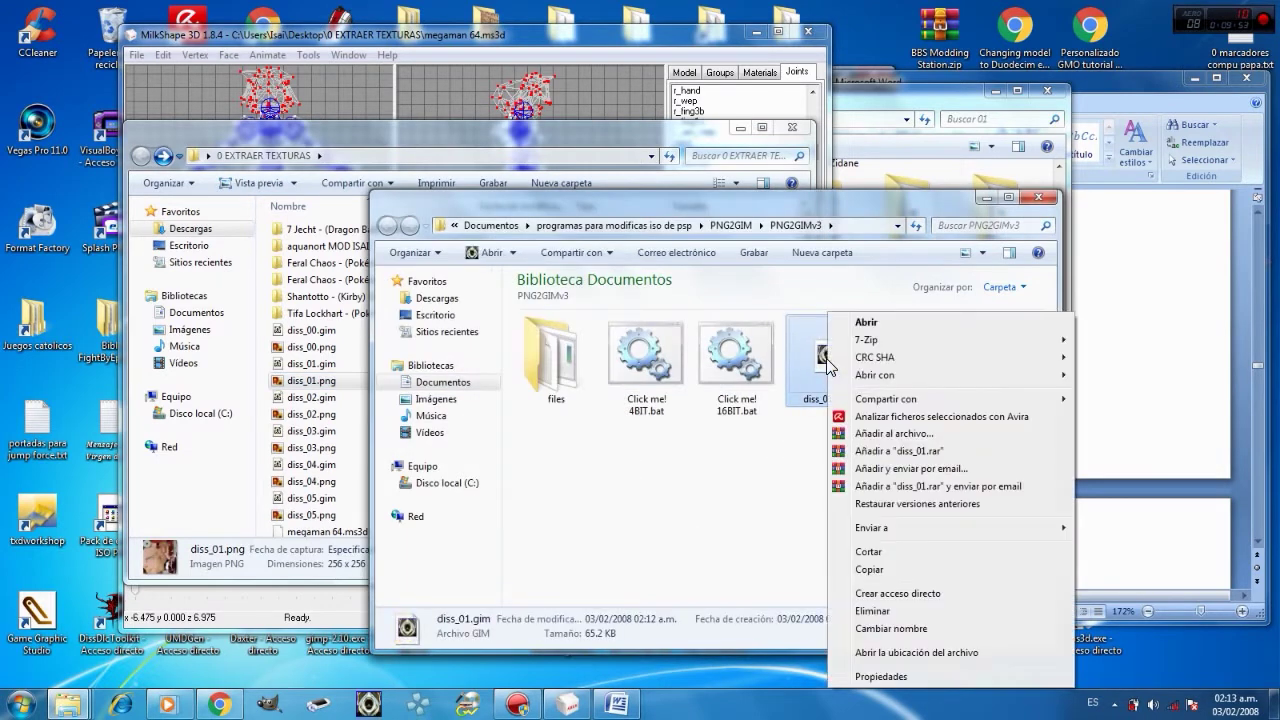
left_click(873, 610)
left_click(710, 414)
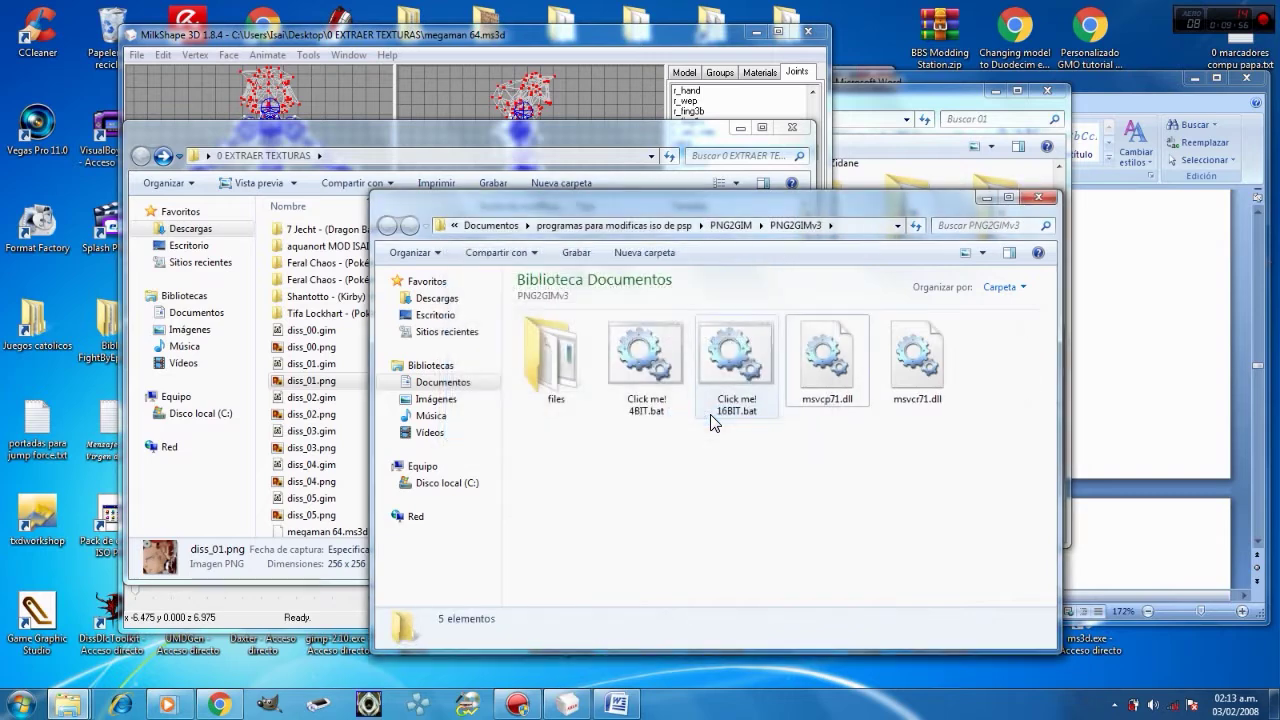
left_click(598, 36)
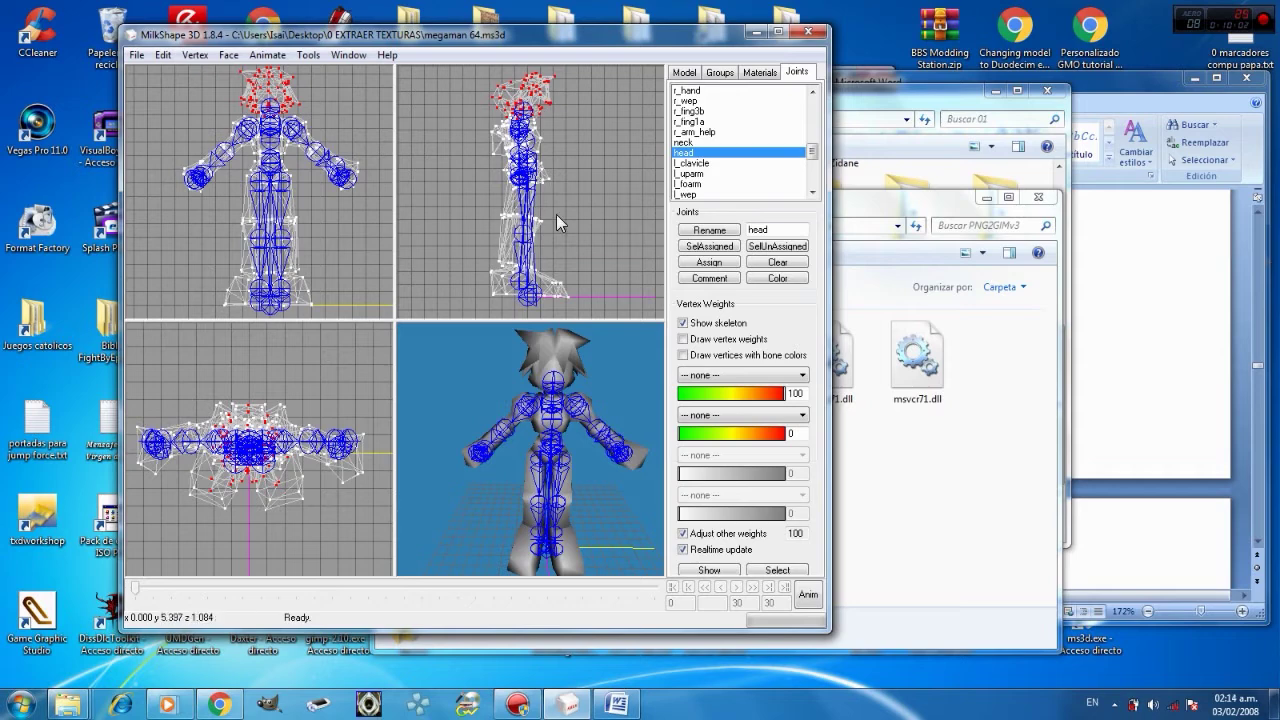
left_click(137, 55)
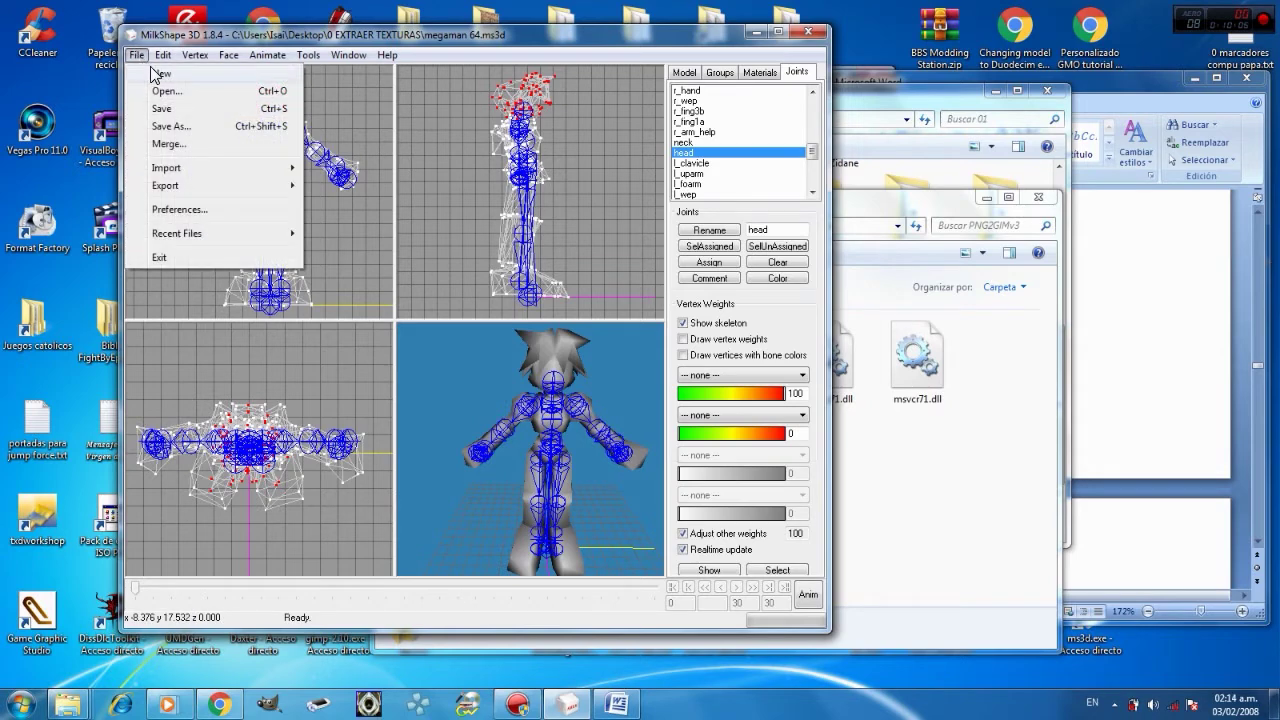
left_click(167, 90)
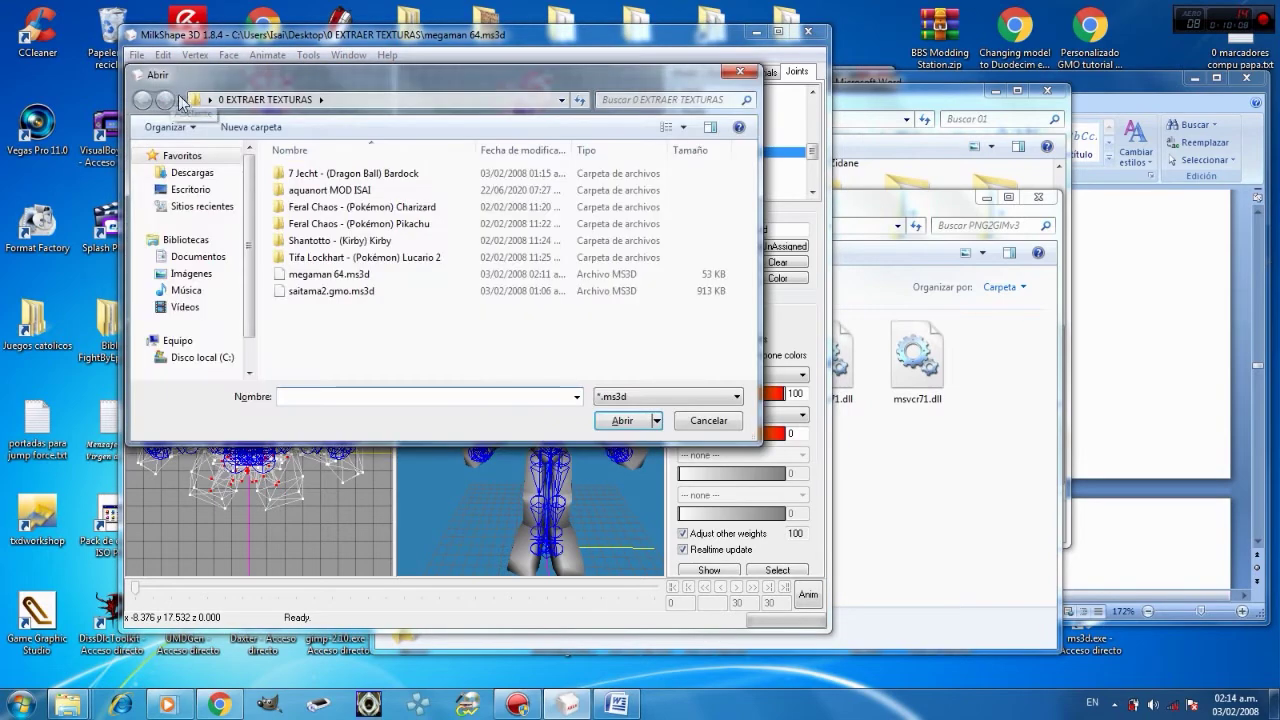
left_click(340, 291)
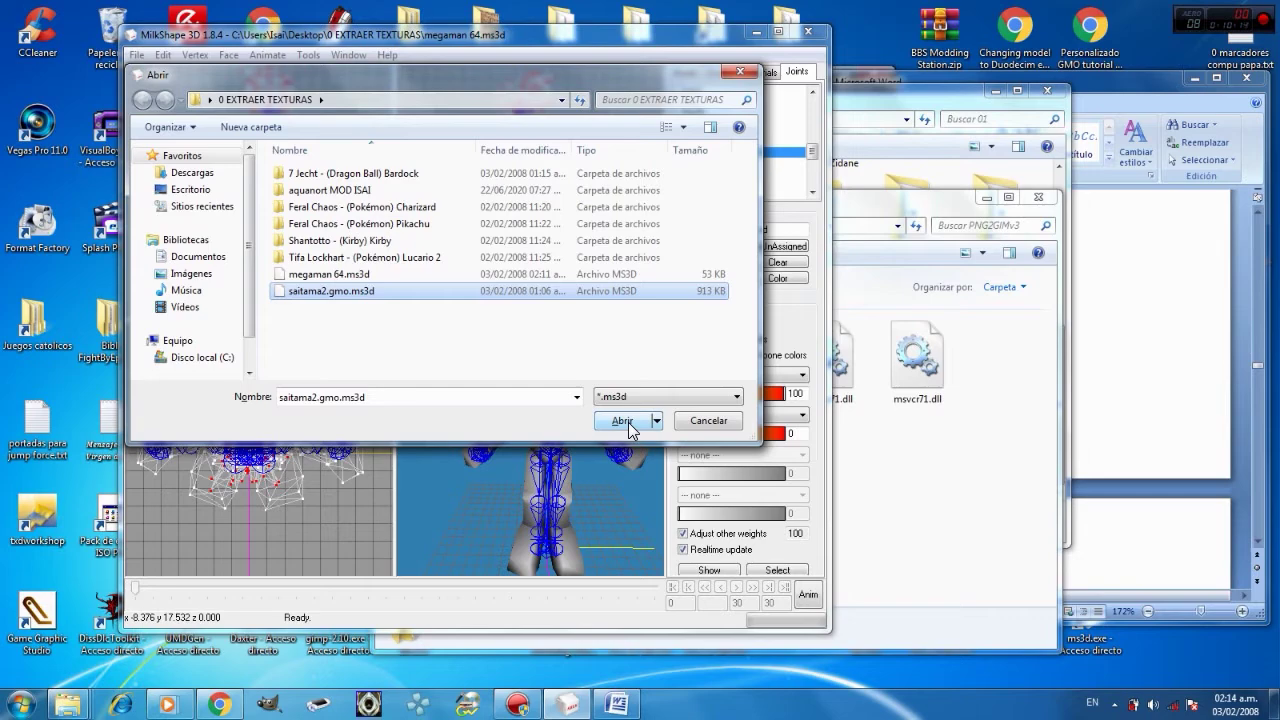
left_click(705, 421)
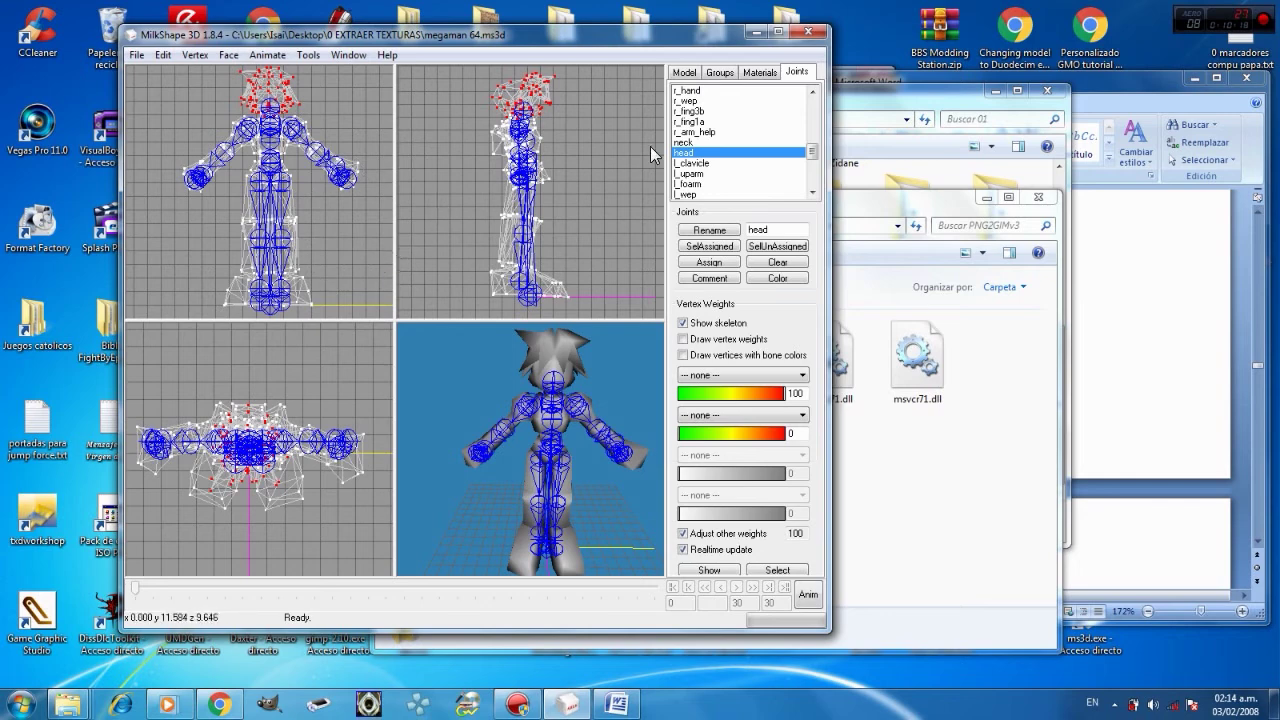
- Scale the whole Megaman mesh and skeleton by 1% with Scale All in MilkShape 3D
left_click(685, 74)
left_click(606, 106)
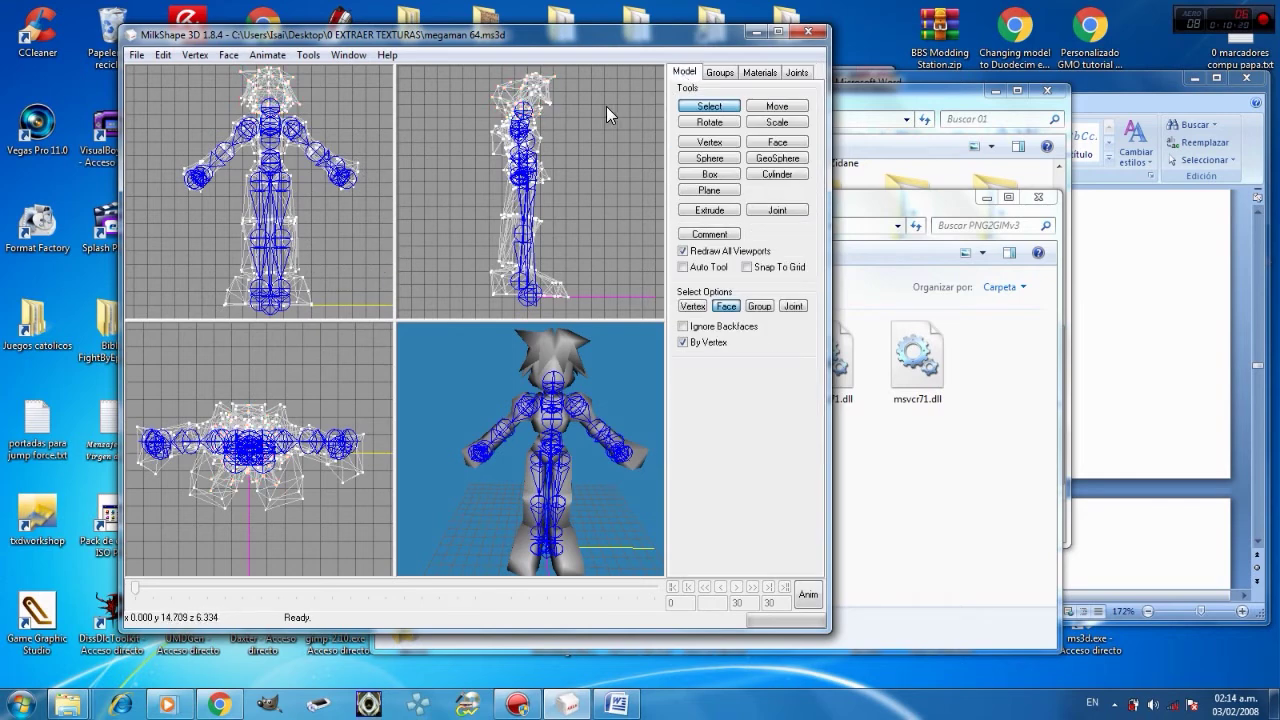
left_click(195, 55)
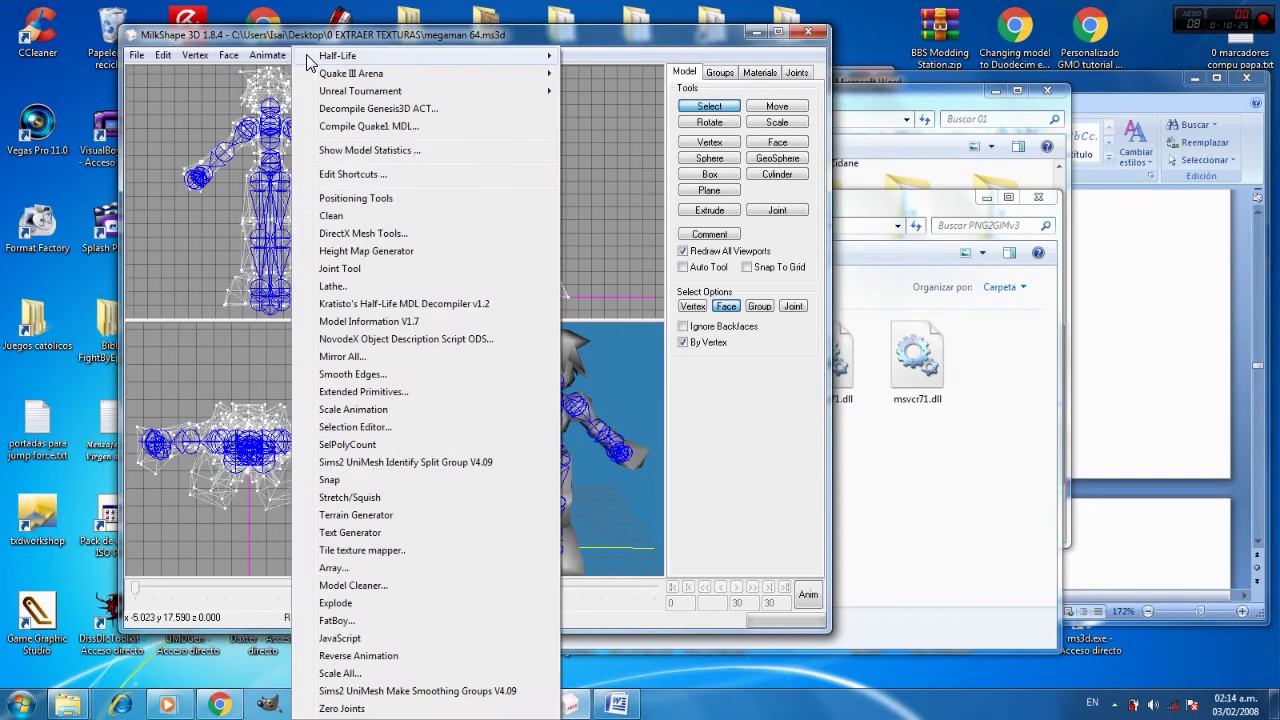
mouse_move(295, 58)
left_click(228, 55)
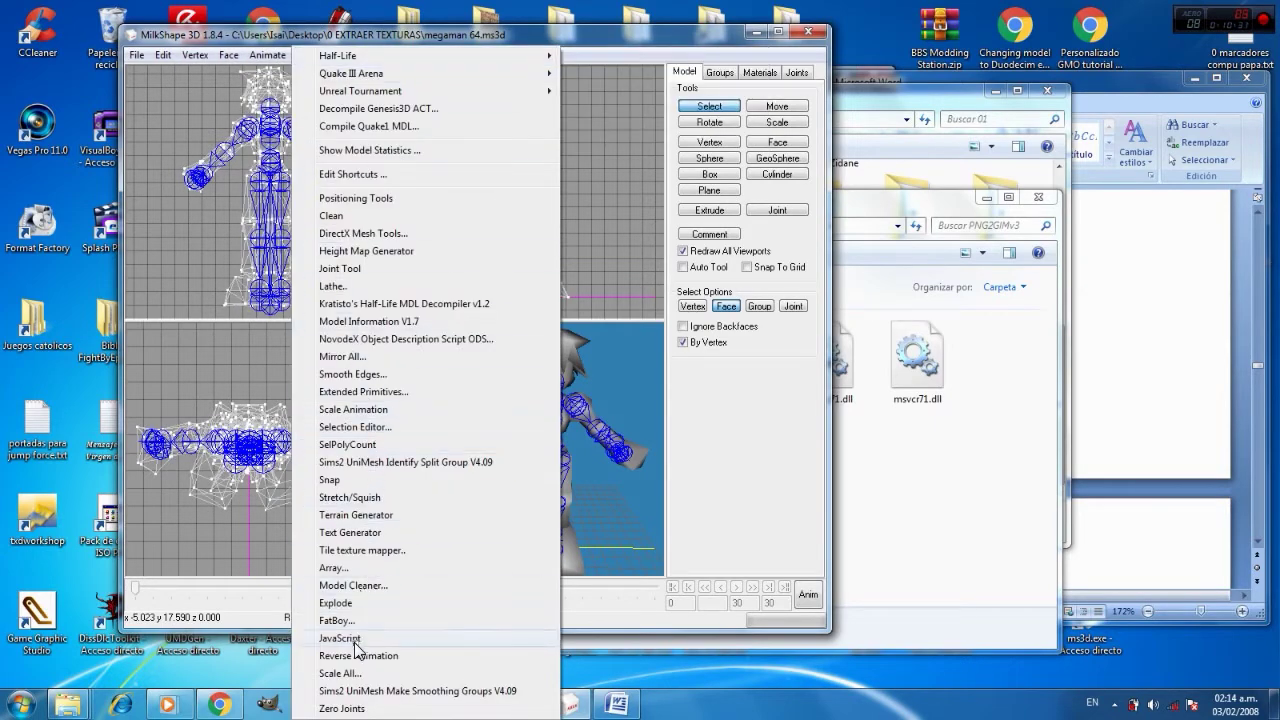
left_click(355, 673)
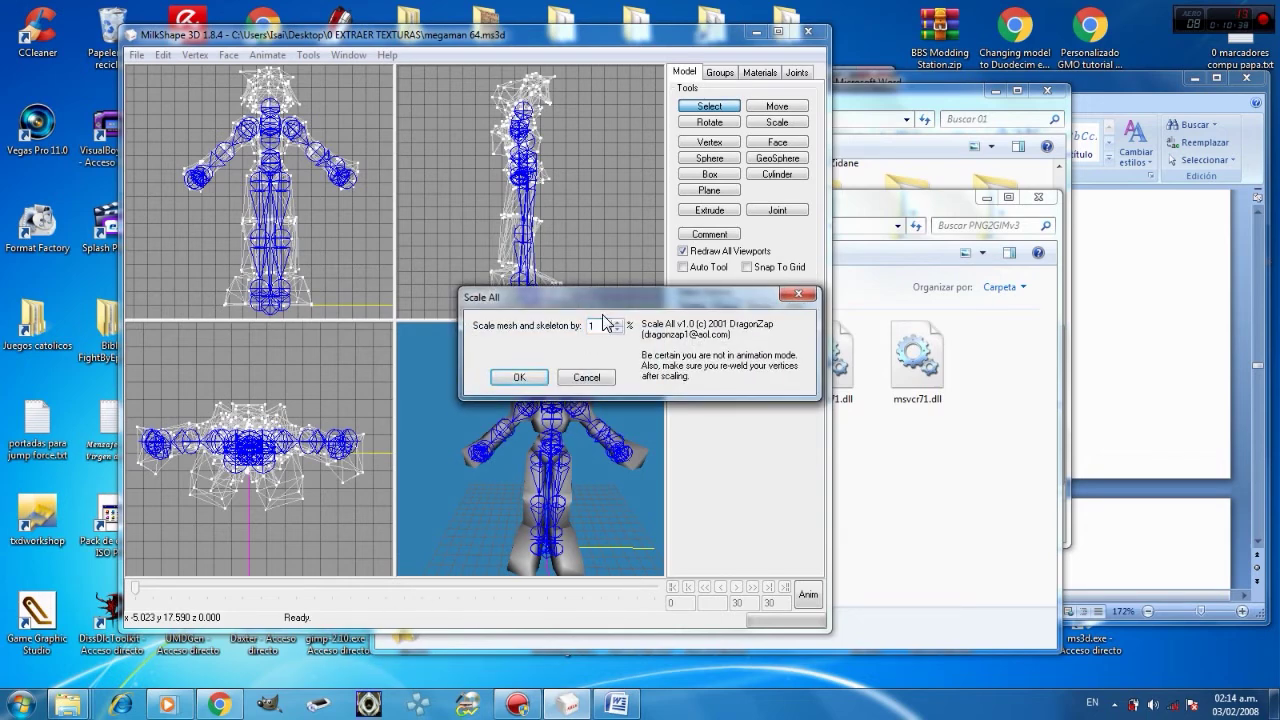
left_click(547, 377)
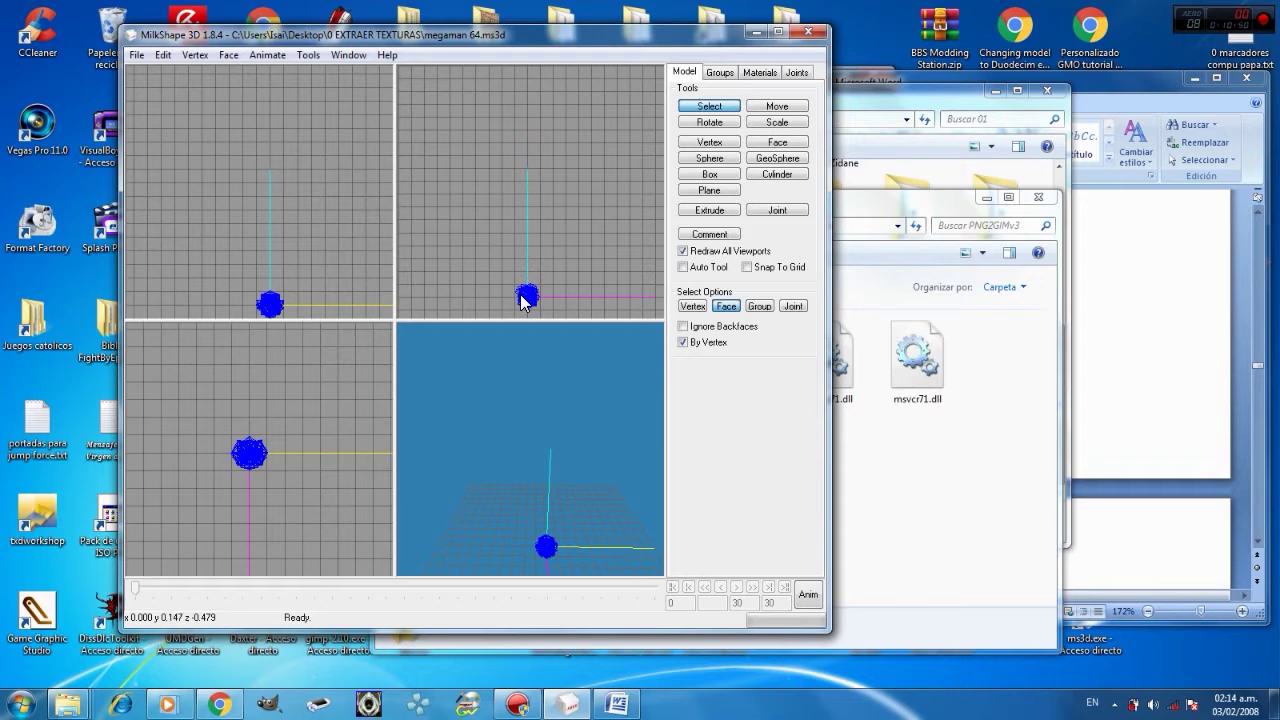
- Open saitama2.gmo.ms3d from 0 EXTRAER TEXTURAS, discarding the changes to the Megaman model
left_click(137, 56)
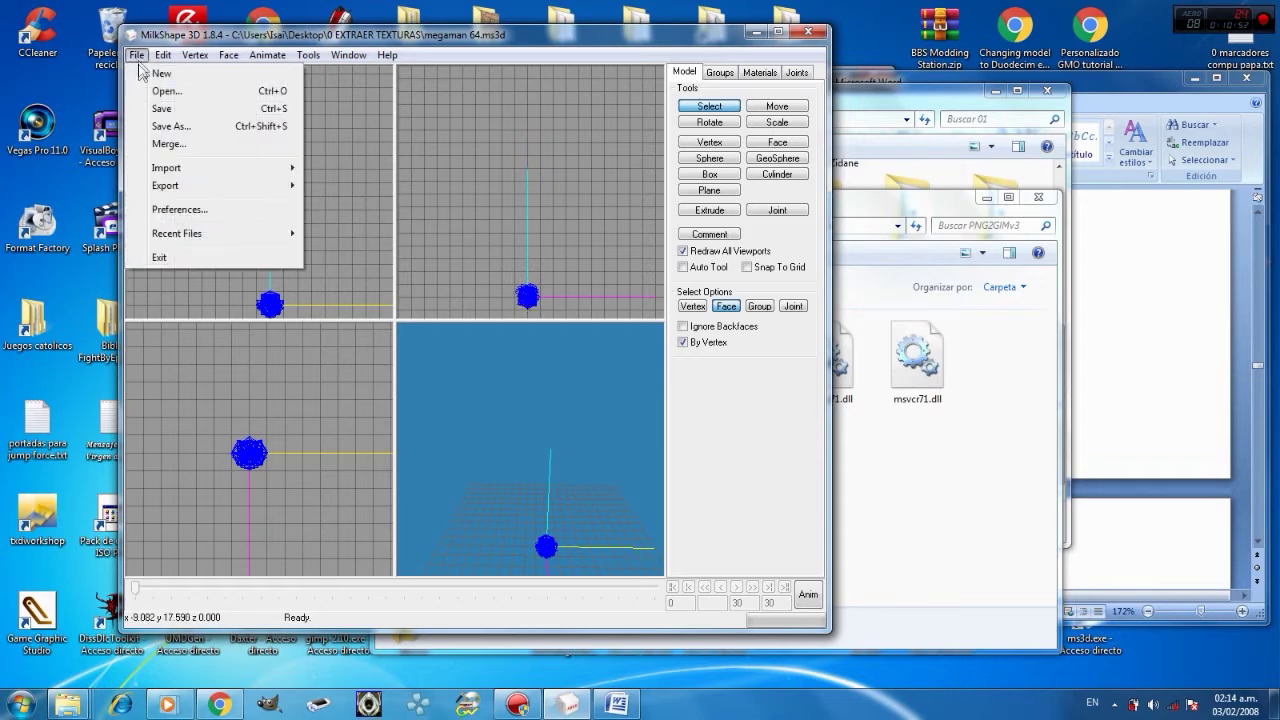
left_click(164, 91)
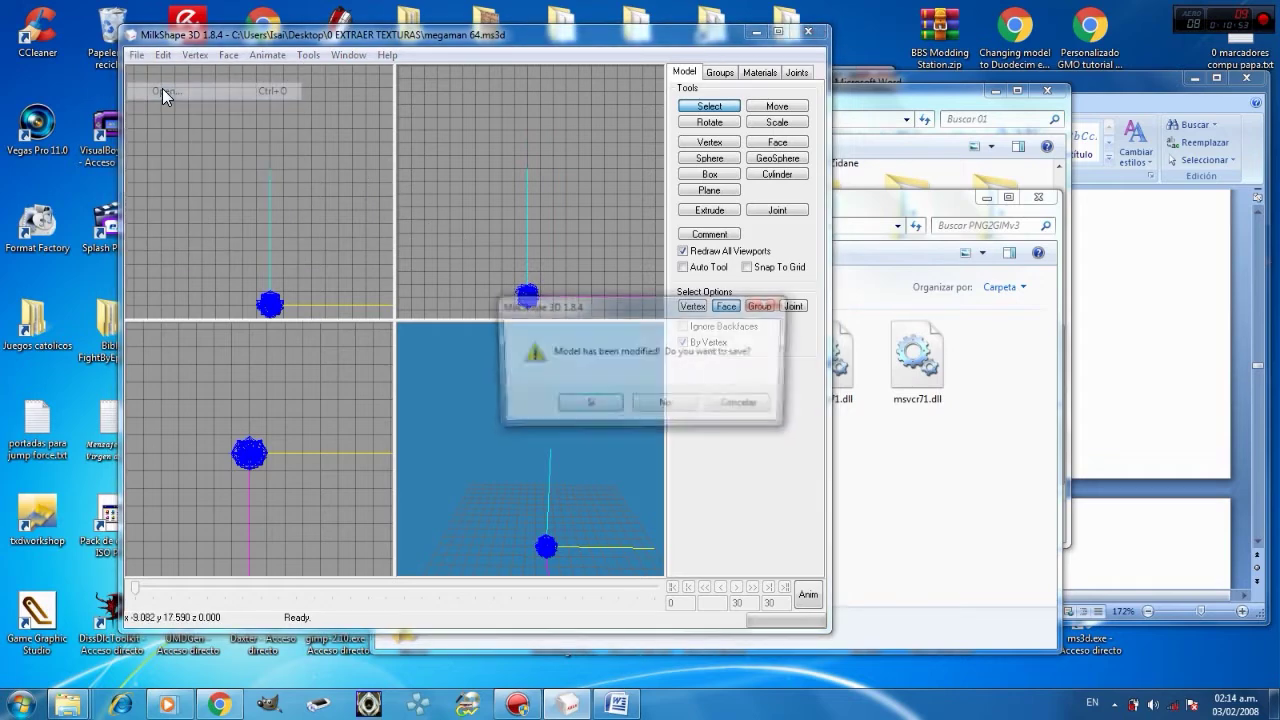
left_click(666, 406)
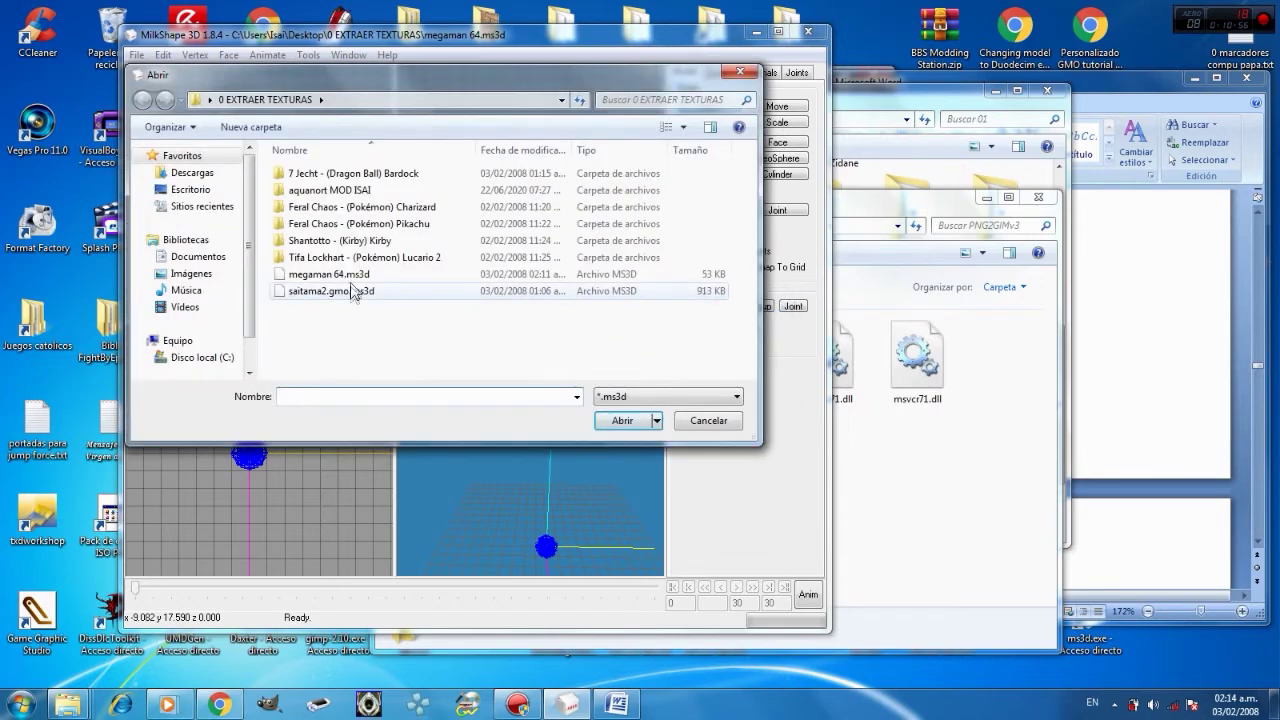
left_click(354, 291)
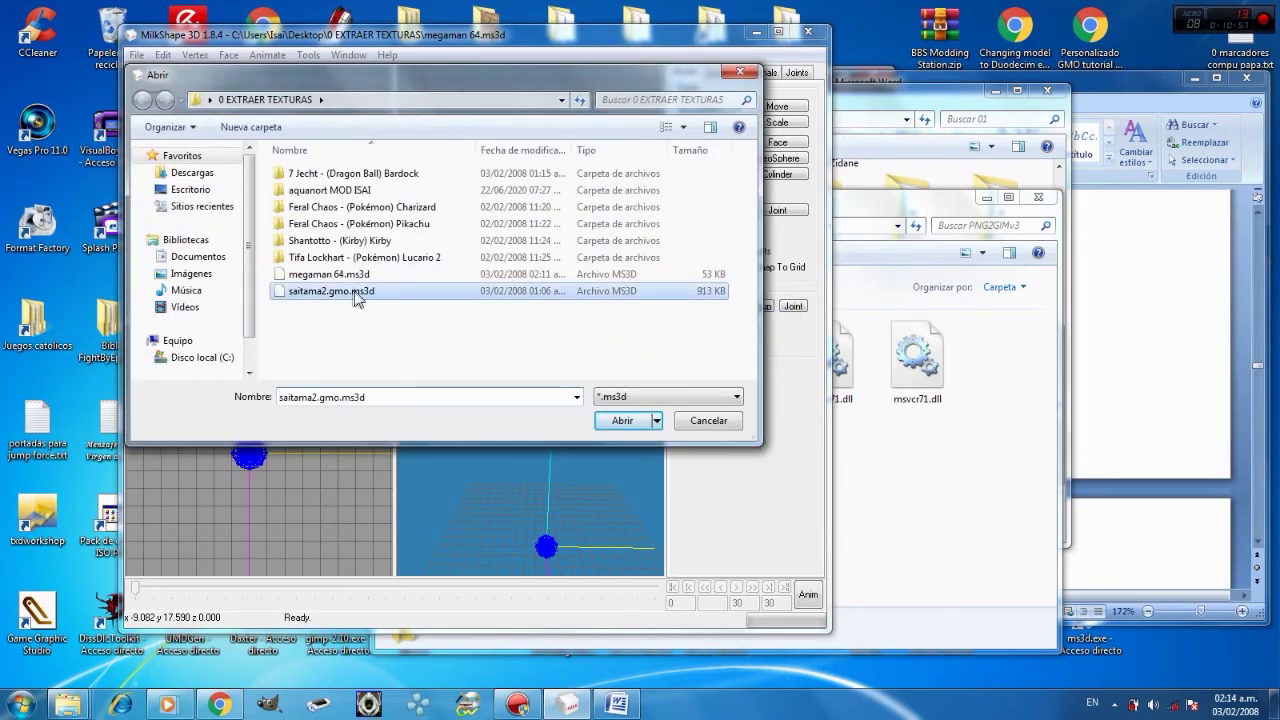
left_click(620, 421)
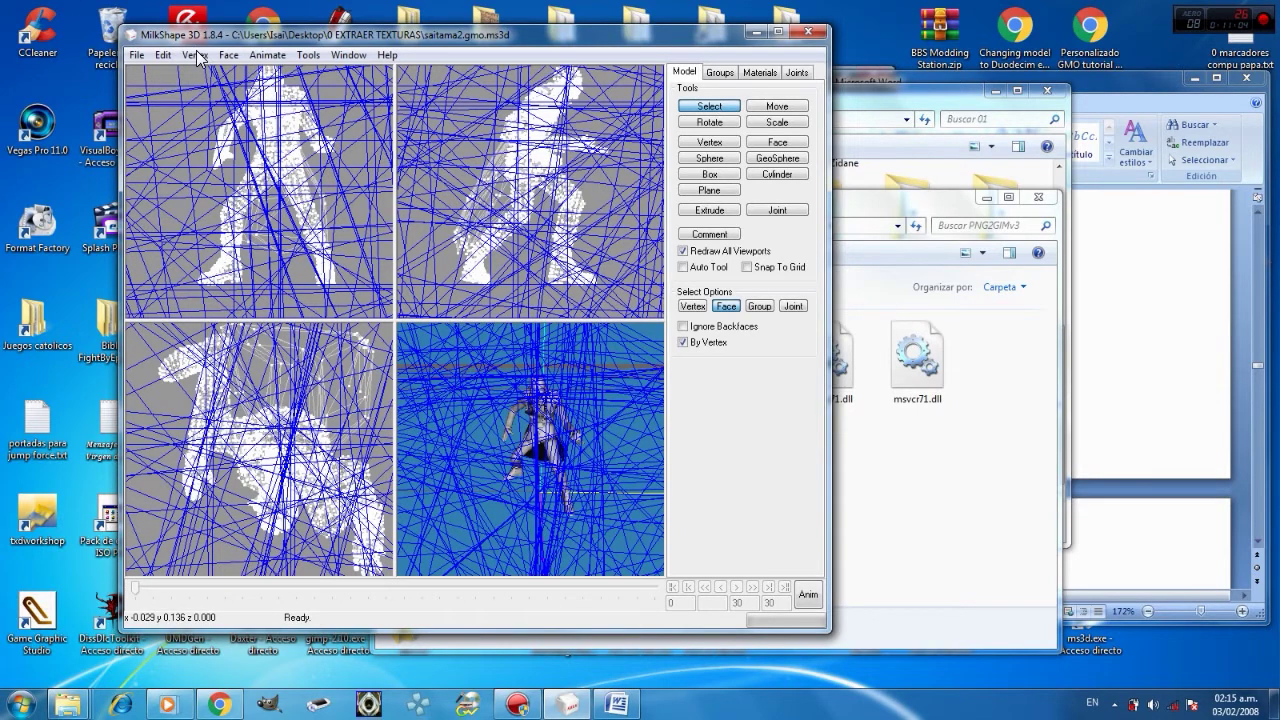
- Scale the Saitama mesh and skeleton by 1000% with Scale All and inspect the enlarged model in the 3D view
left_click(307, 55)
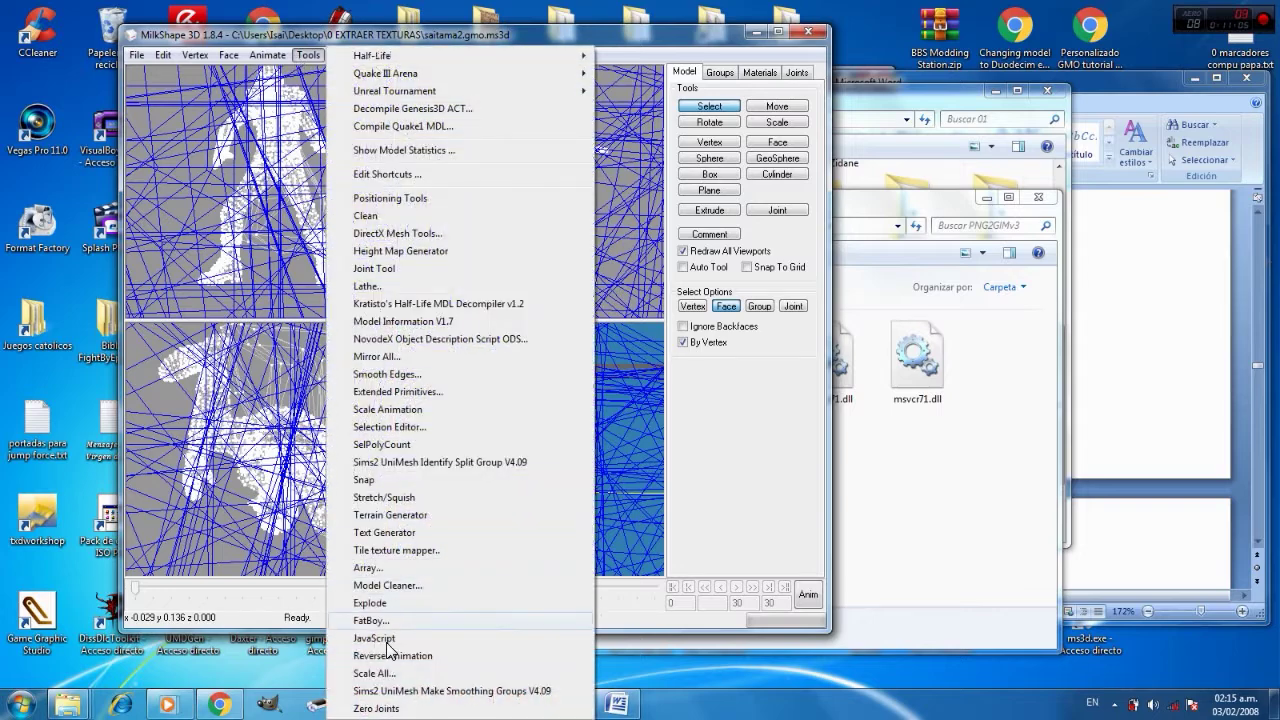
left_click(386, 673)
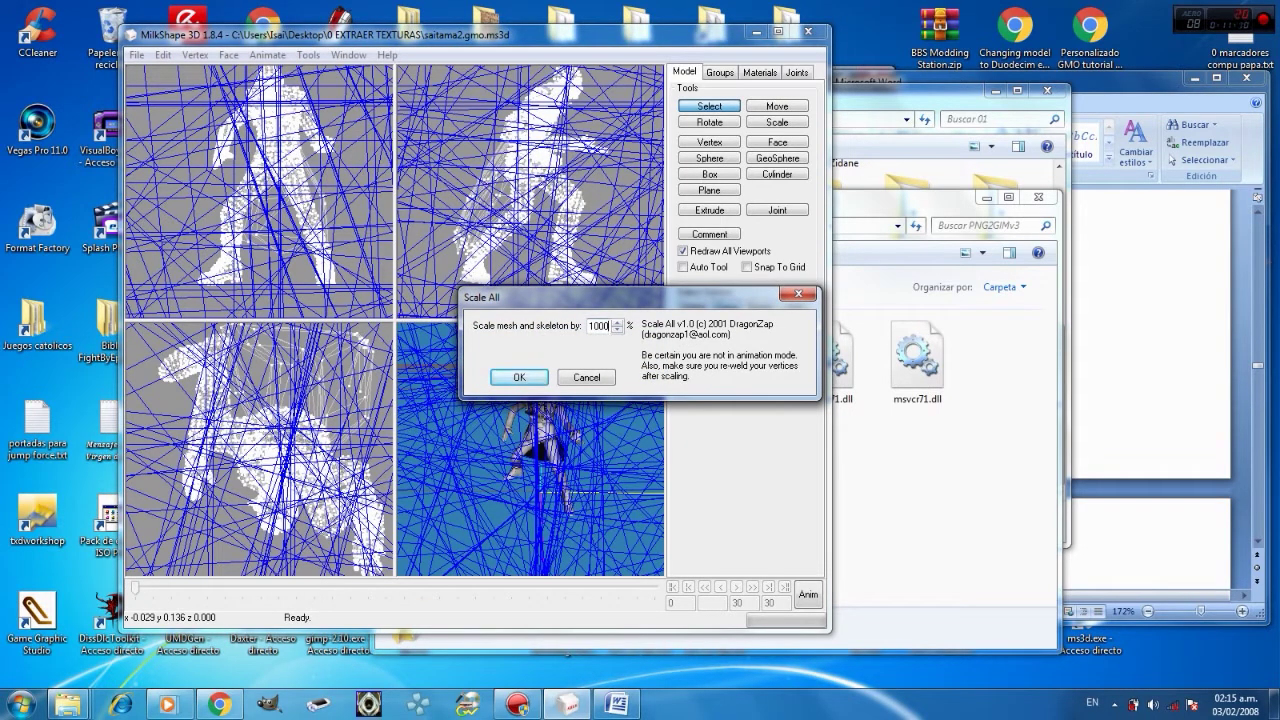
left_click(520, 377)
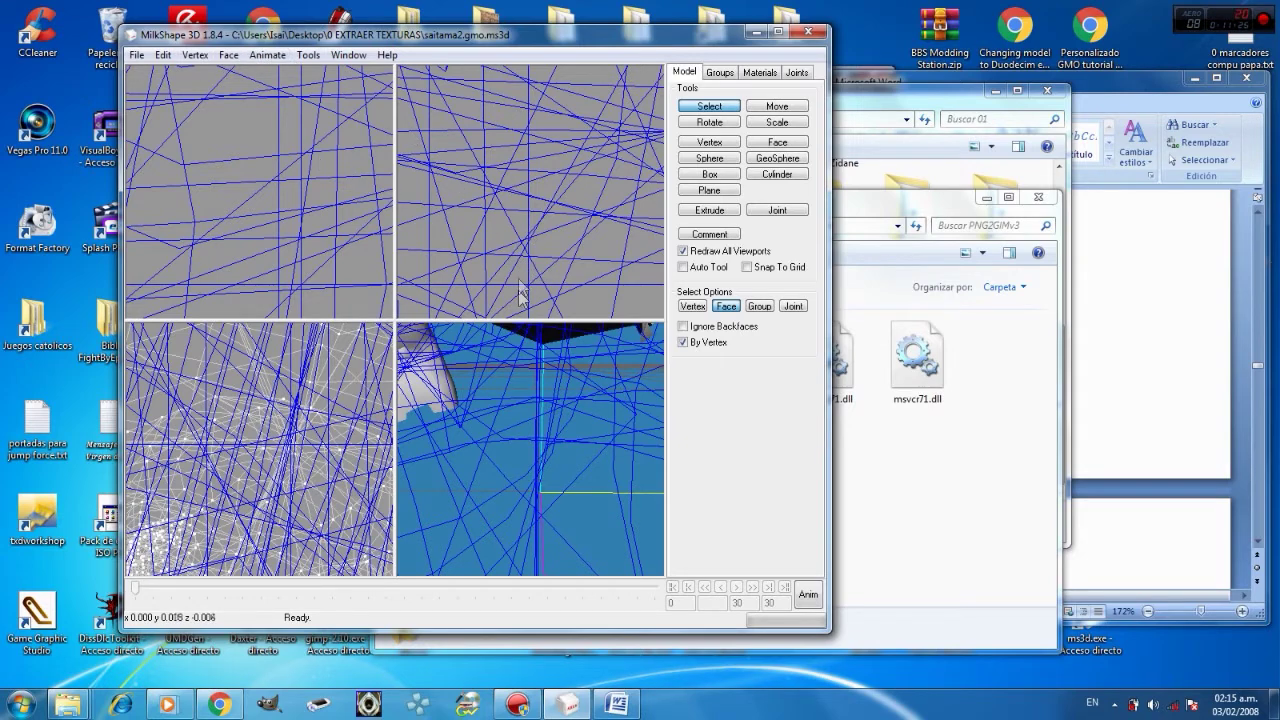
left_click_drag(530, 382, 535, 390)
scroll(534, 384, "down", 5)
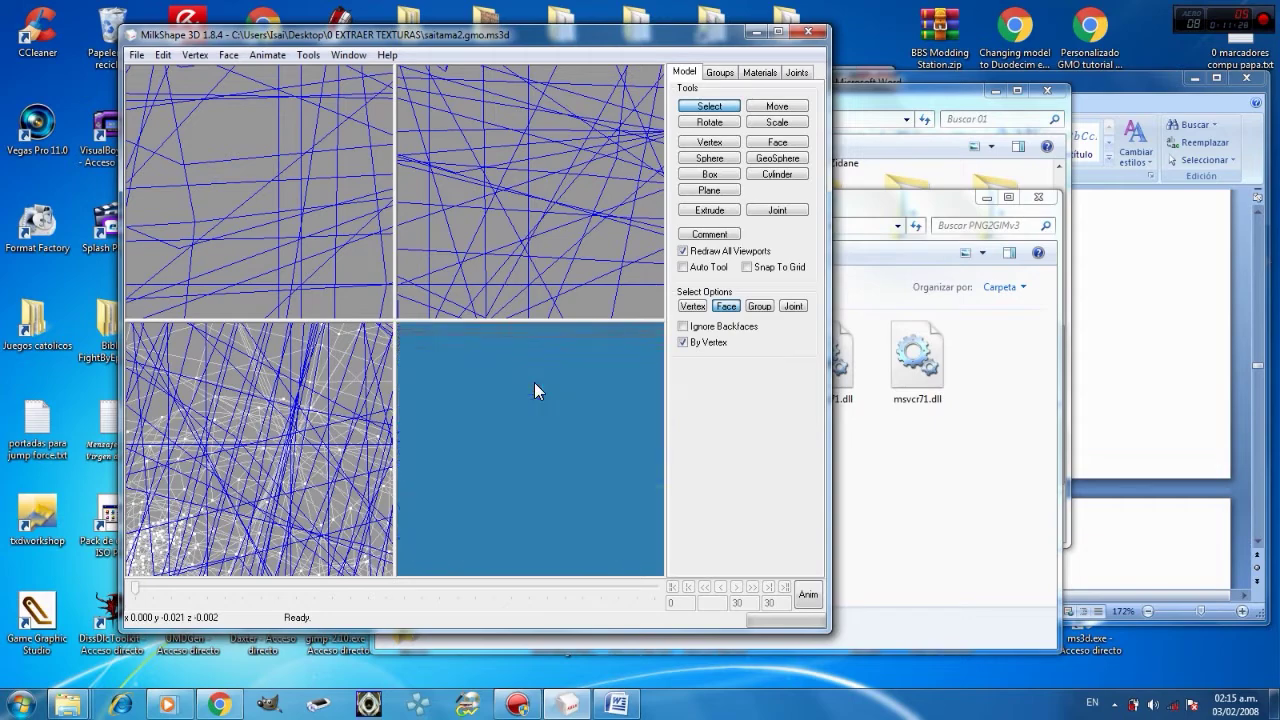
scroll(535, 385, "up", 10)
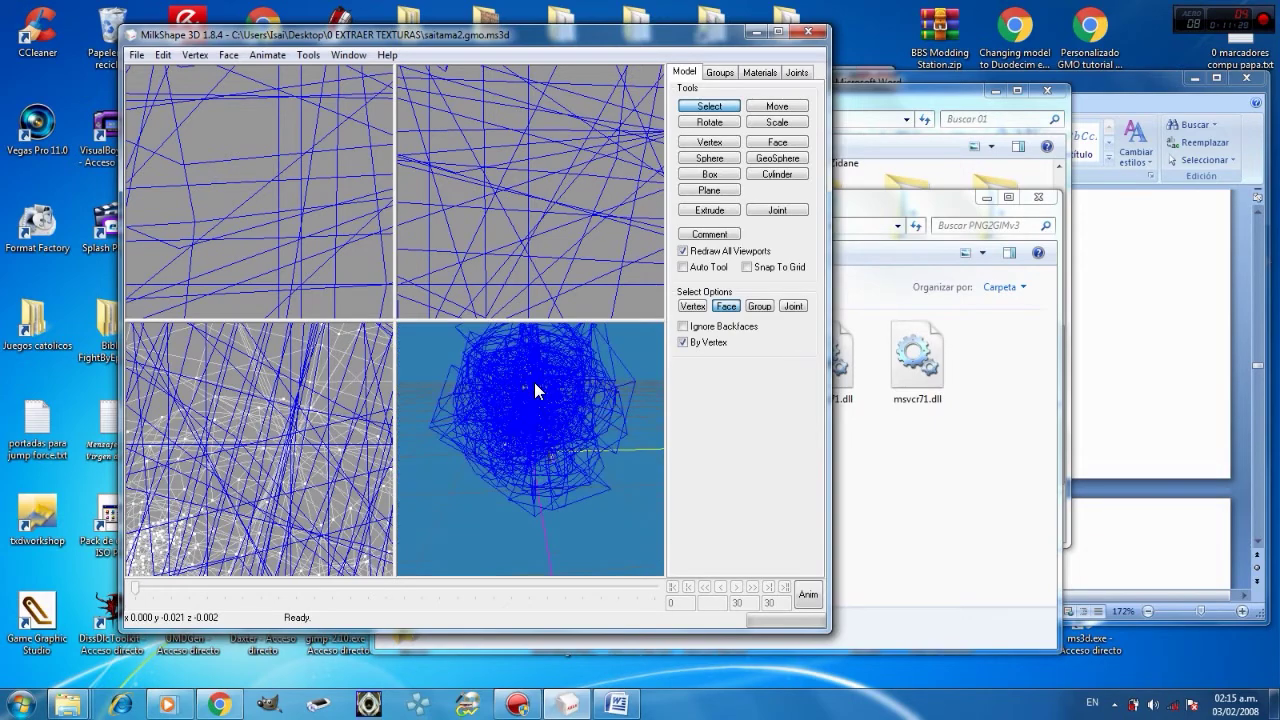
scroll(534, 382, "down", 3)
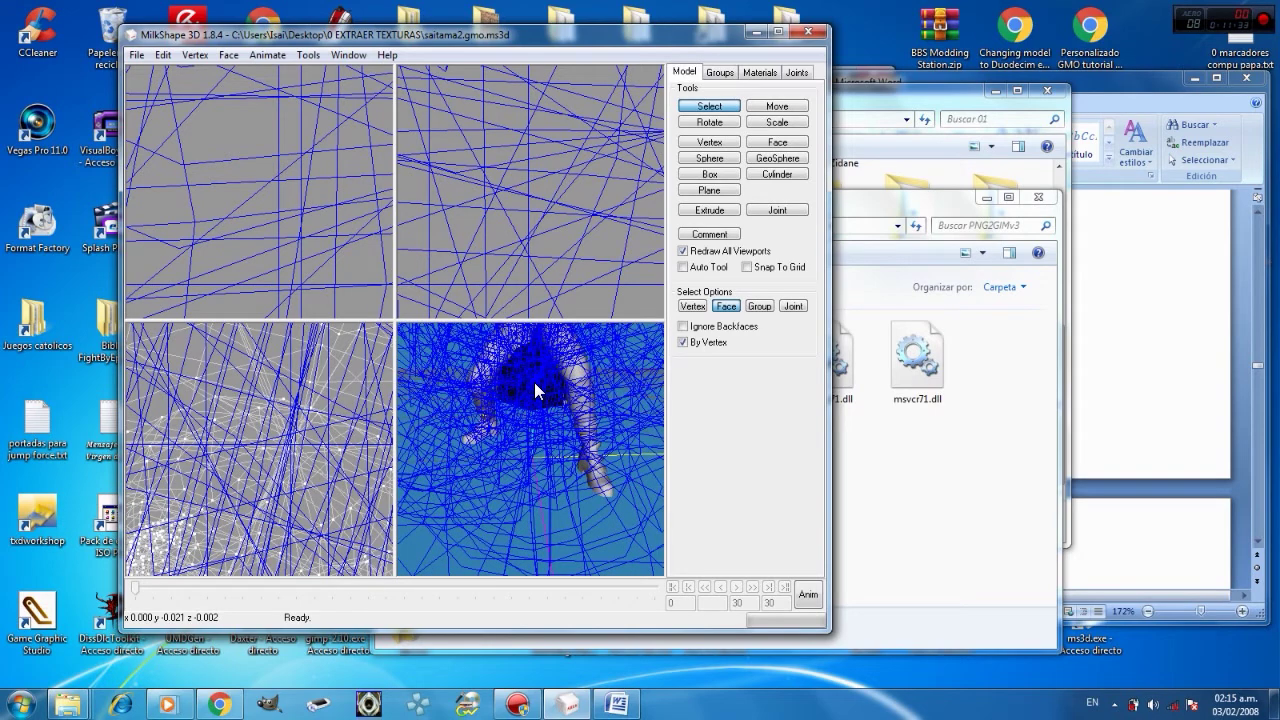
- Set the Joint Size to 0.6 in the miscellaneous preferences
left_click(190, 56)
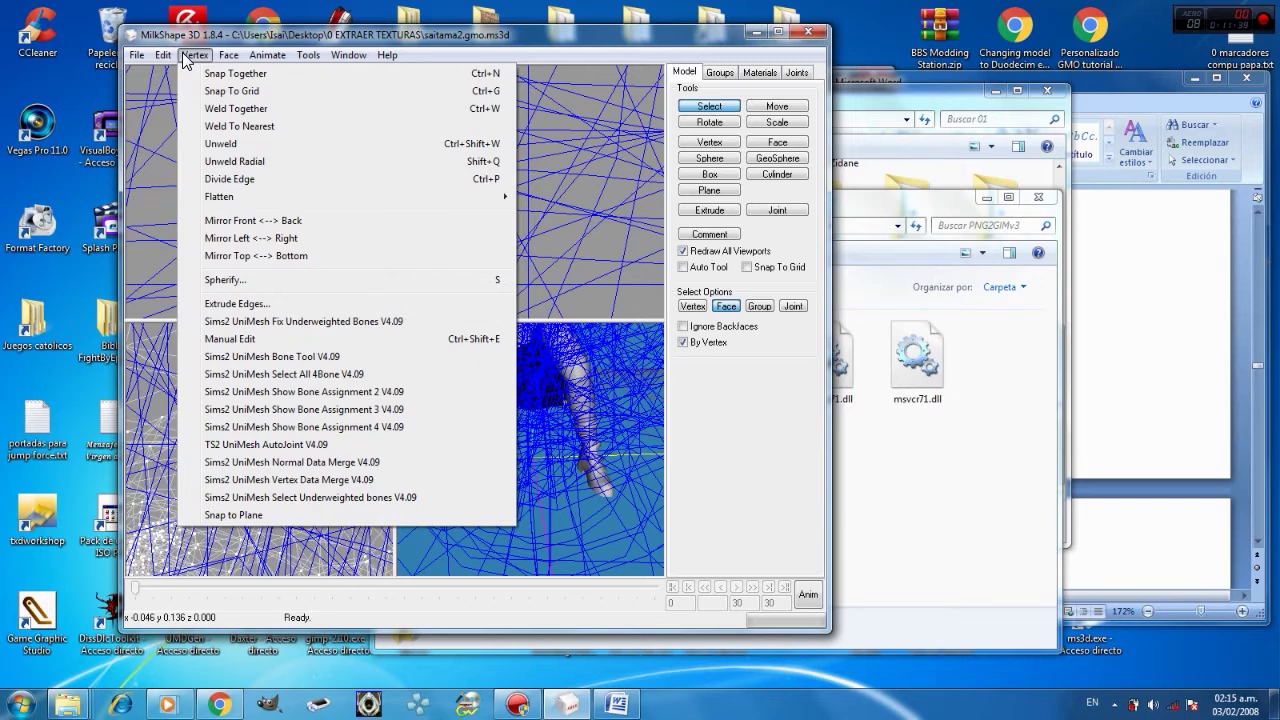
mouse_move(140, 56)
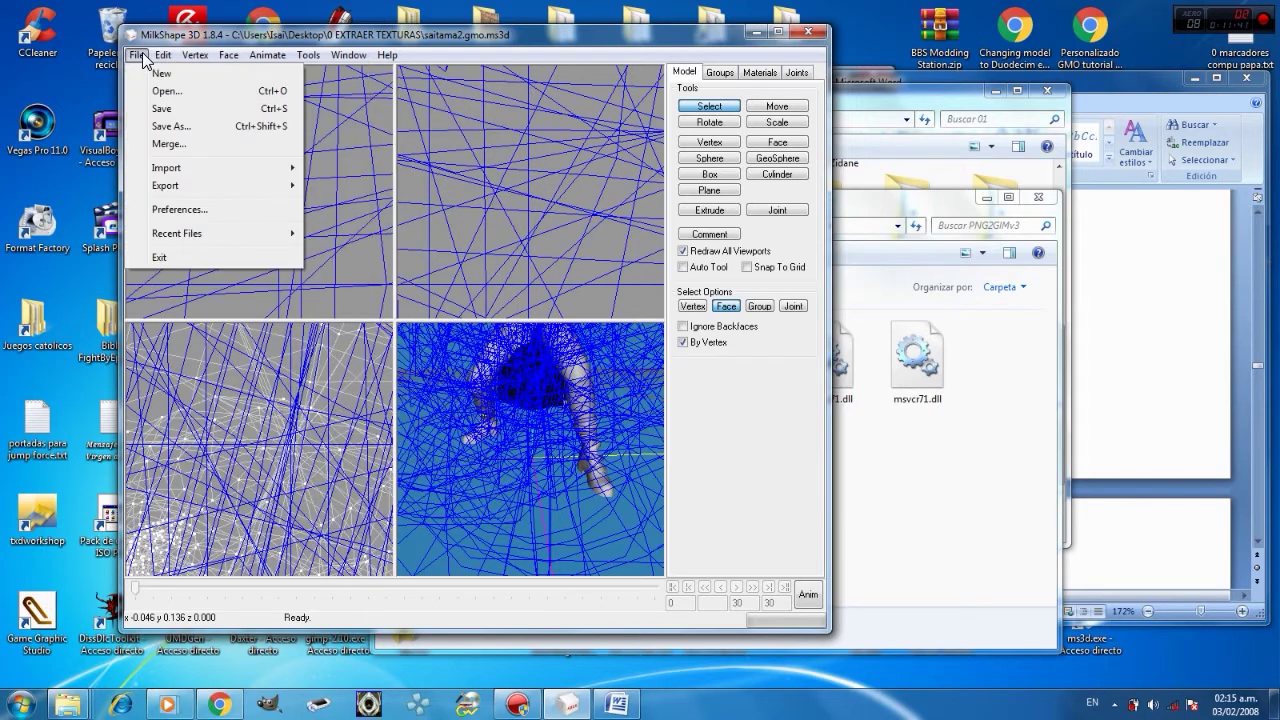
left_click(226, 40)
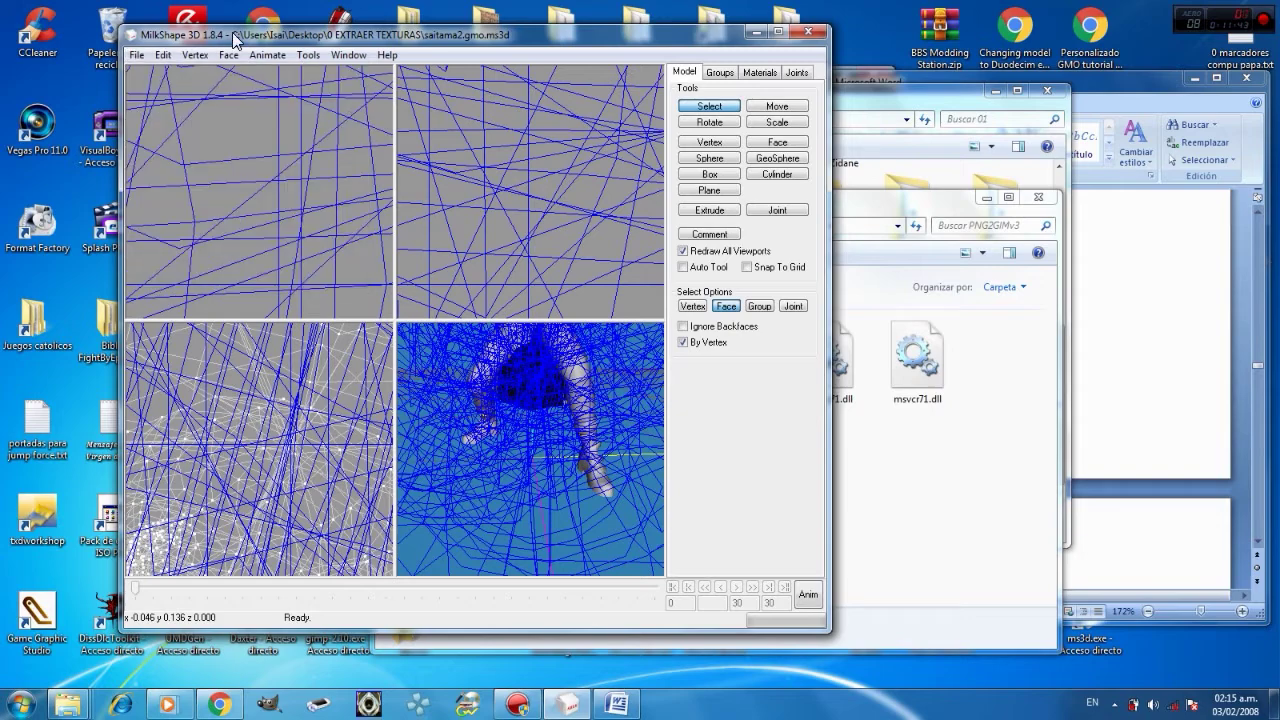
left_click(136, 55)
left_click(196, 210)
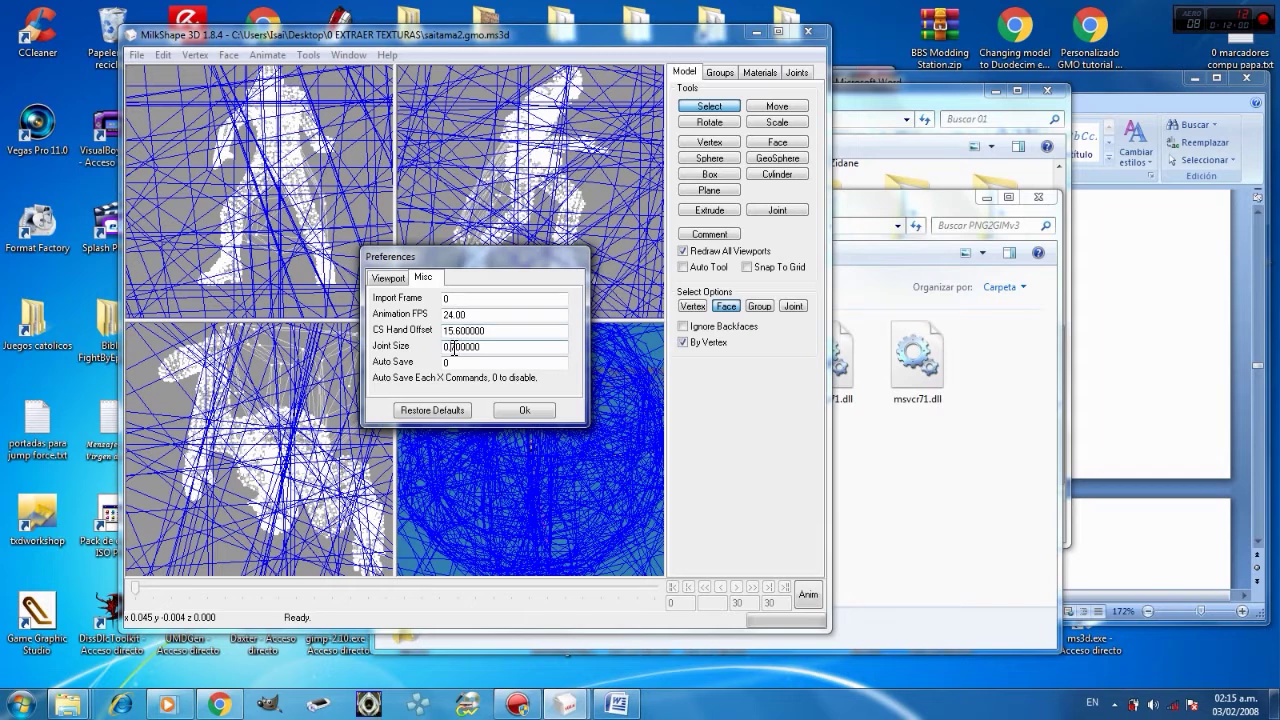
type("6")
left_click(520, 410)
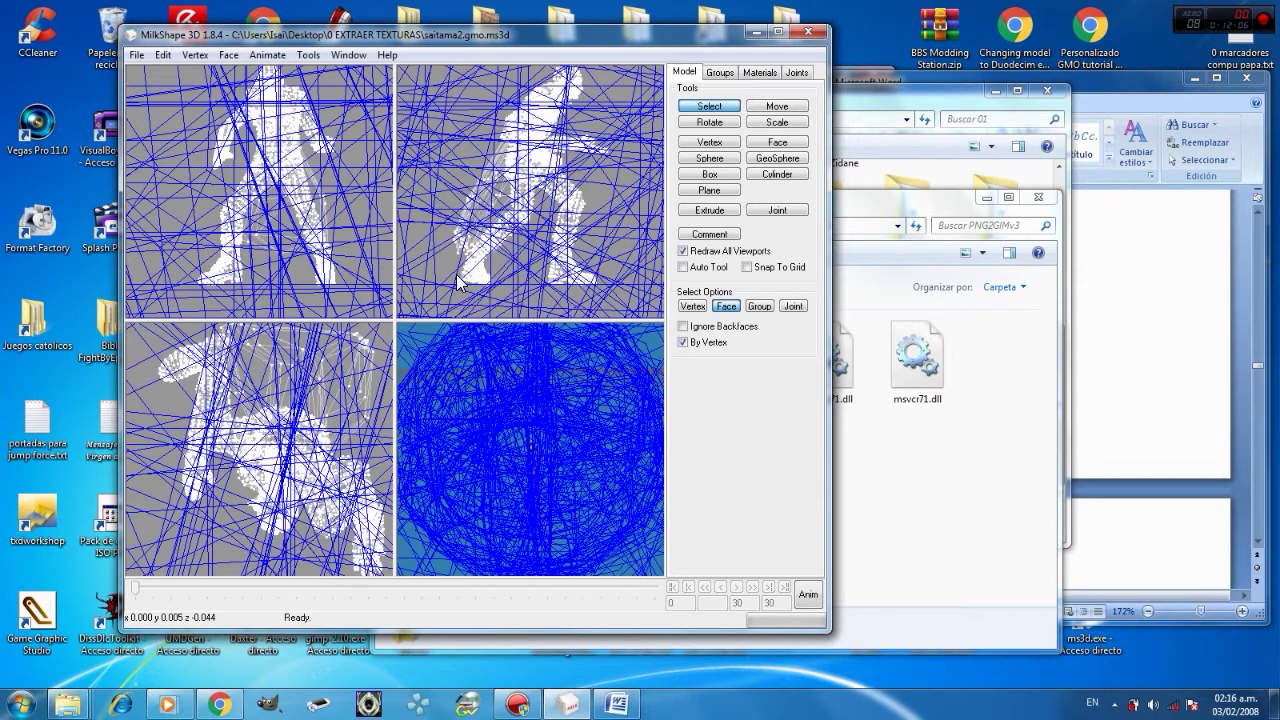
- Apply Scale All at 1000% to the Saitama model again and orbit the 3D view around it
left_click(308, 55)
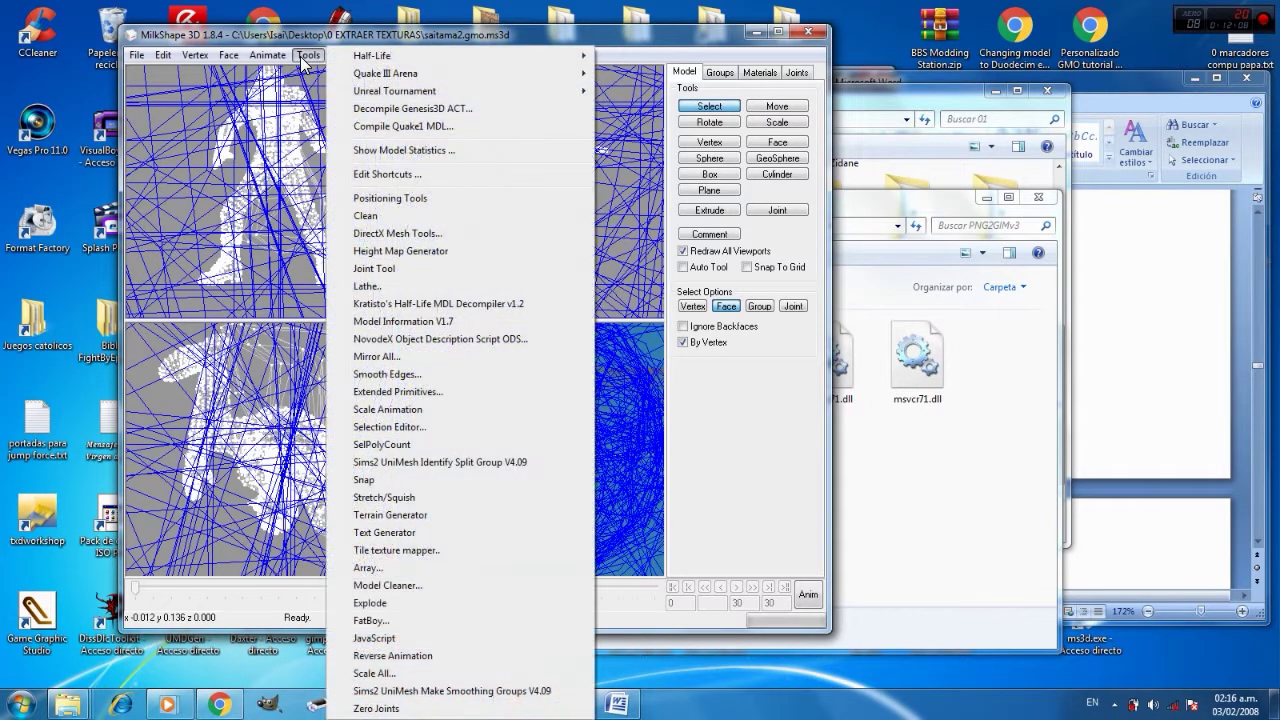
left_click(395, 673)
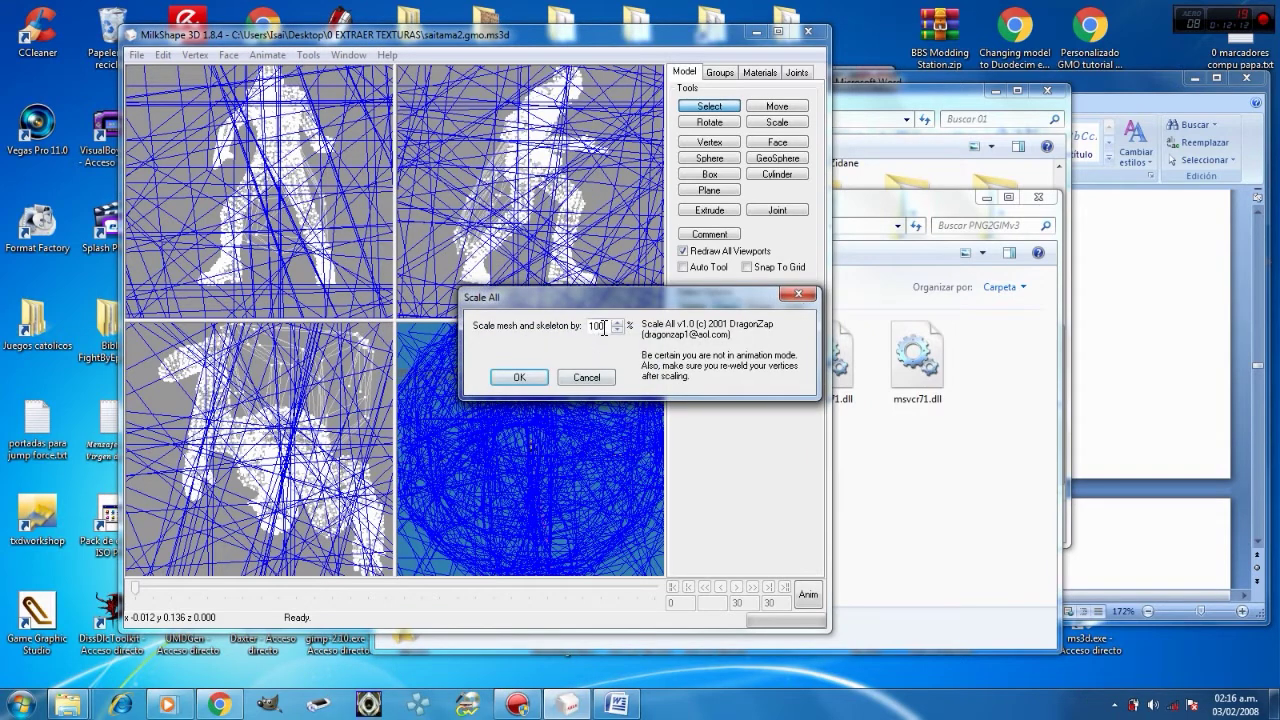
left_click(526, 382)
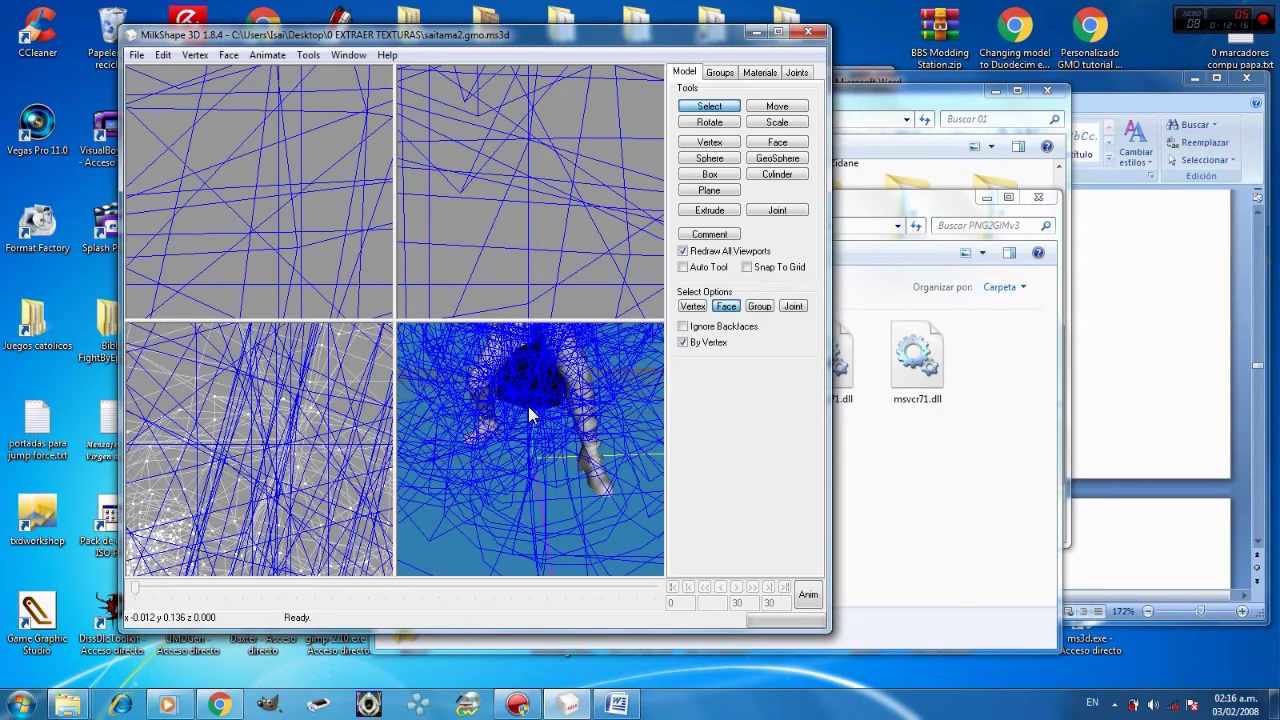
left_click_drag(536, 398, 397, 408)
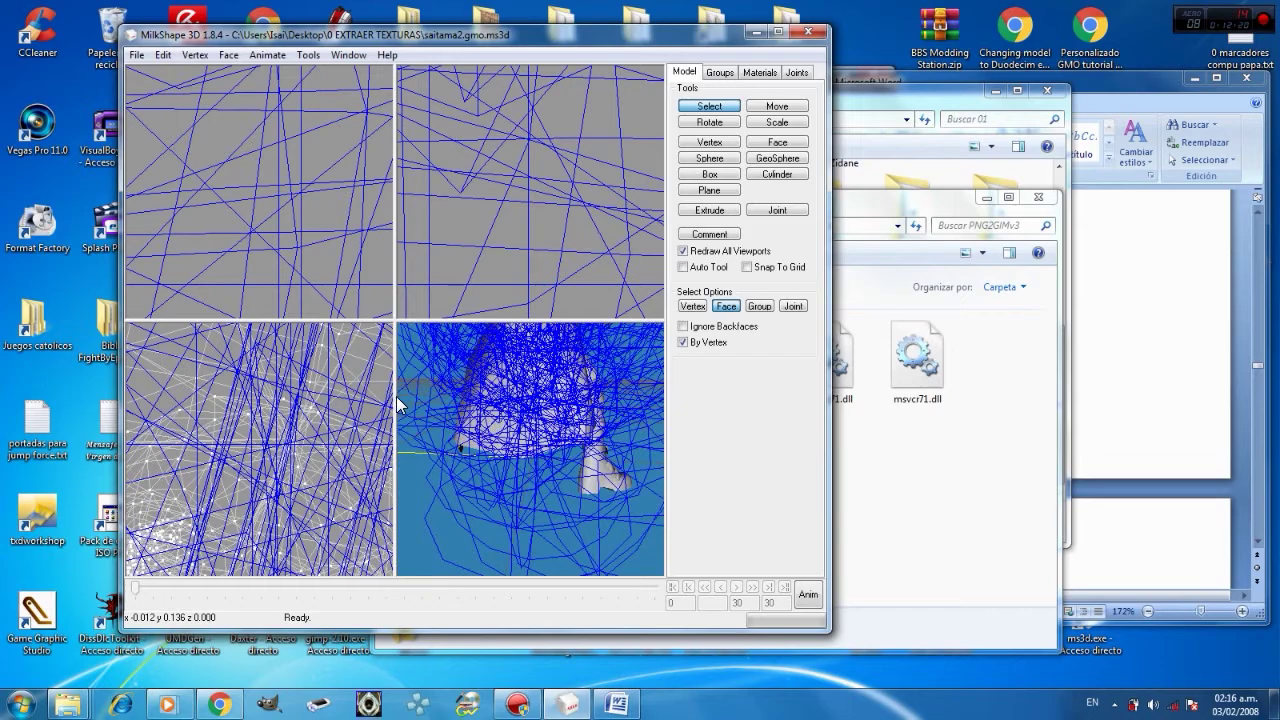
- Switch to the Word tutorial and review its instructions on reducing the joint size and using Scale All
left_click(618, 705)
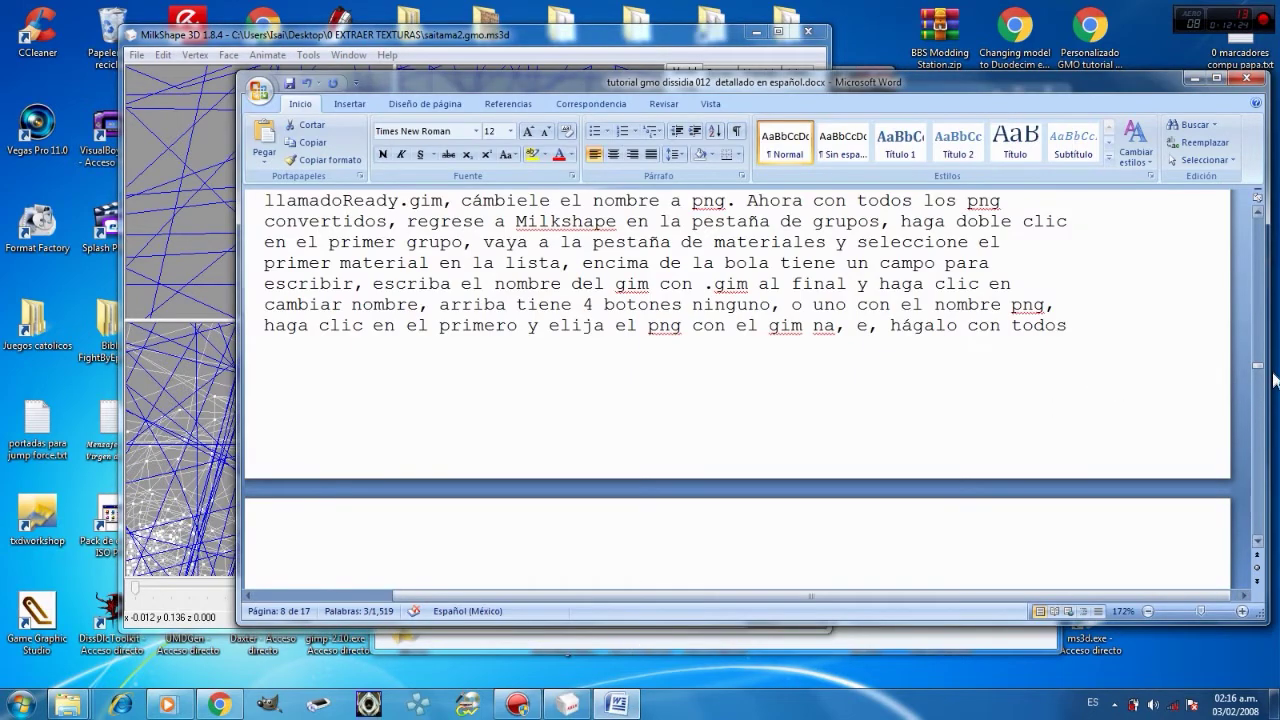
left_click_drag(1258, 374, 1258, 212)
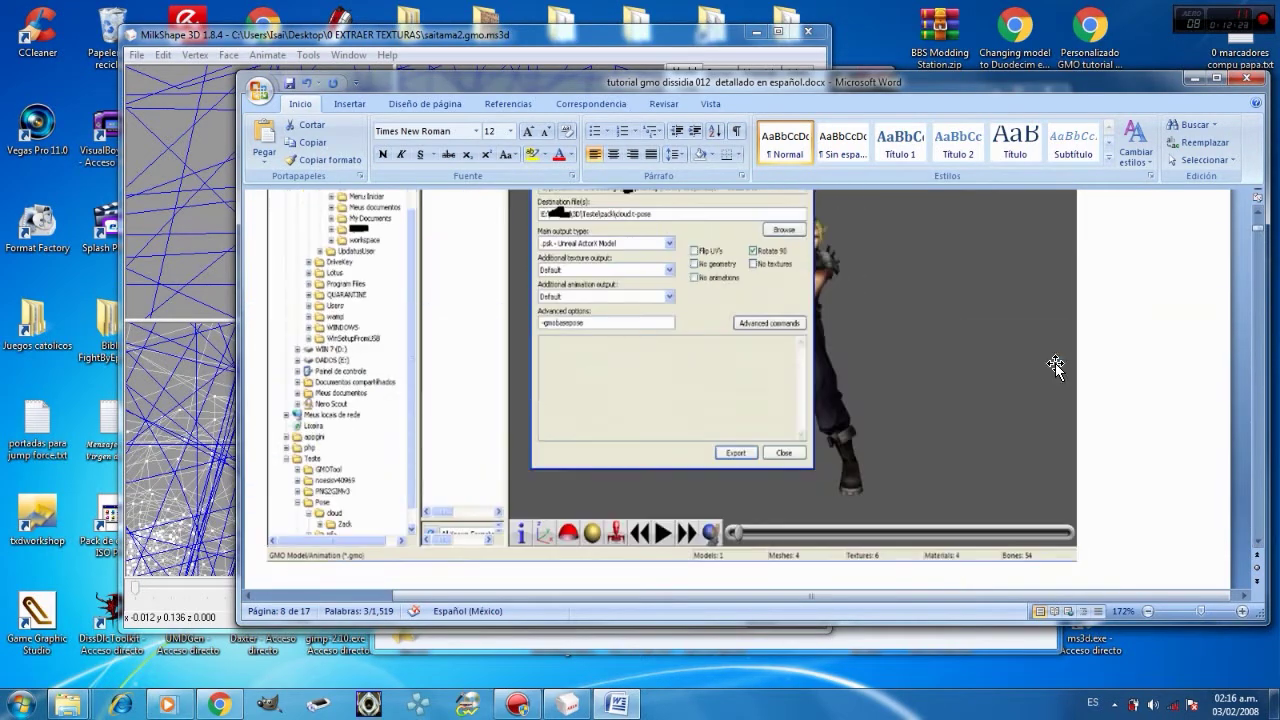
scroll(1056, 367, "down", 15)
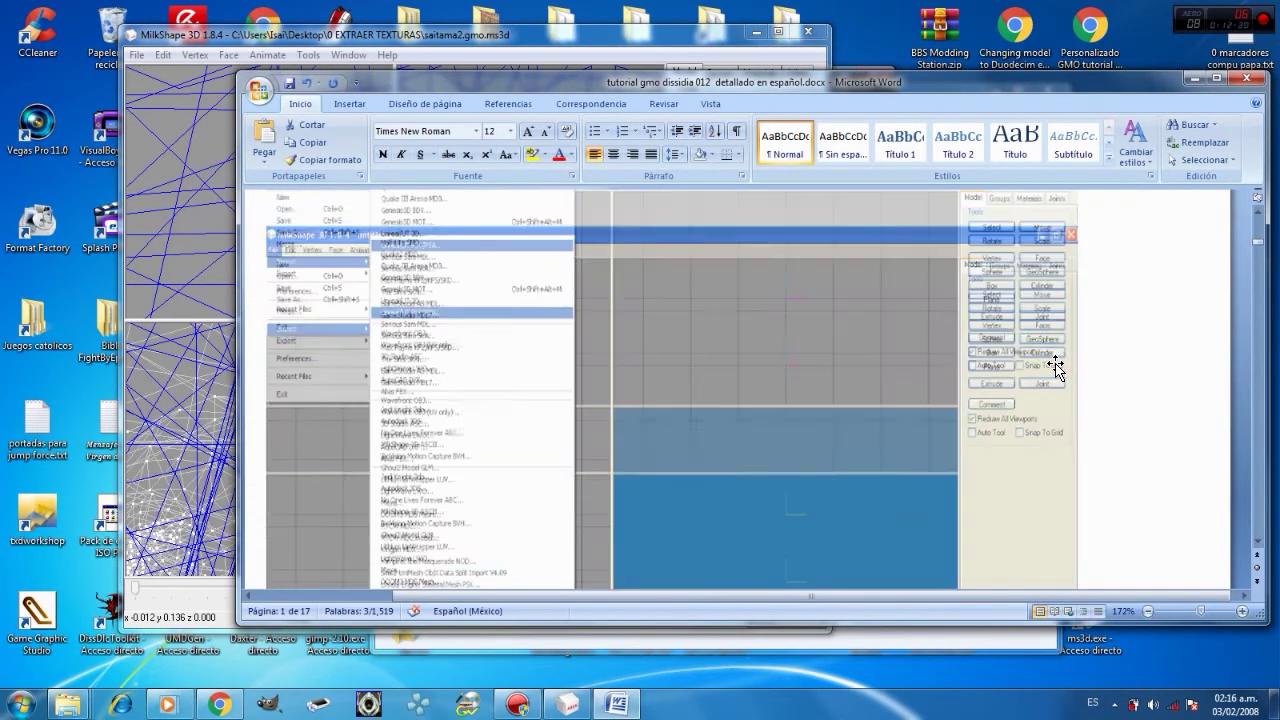
scroll(1056, 367, "down", 12)
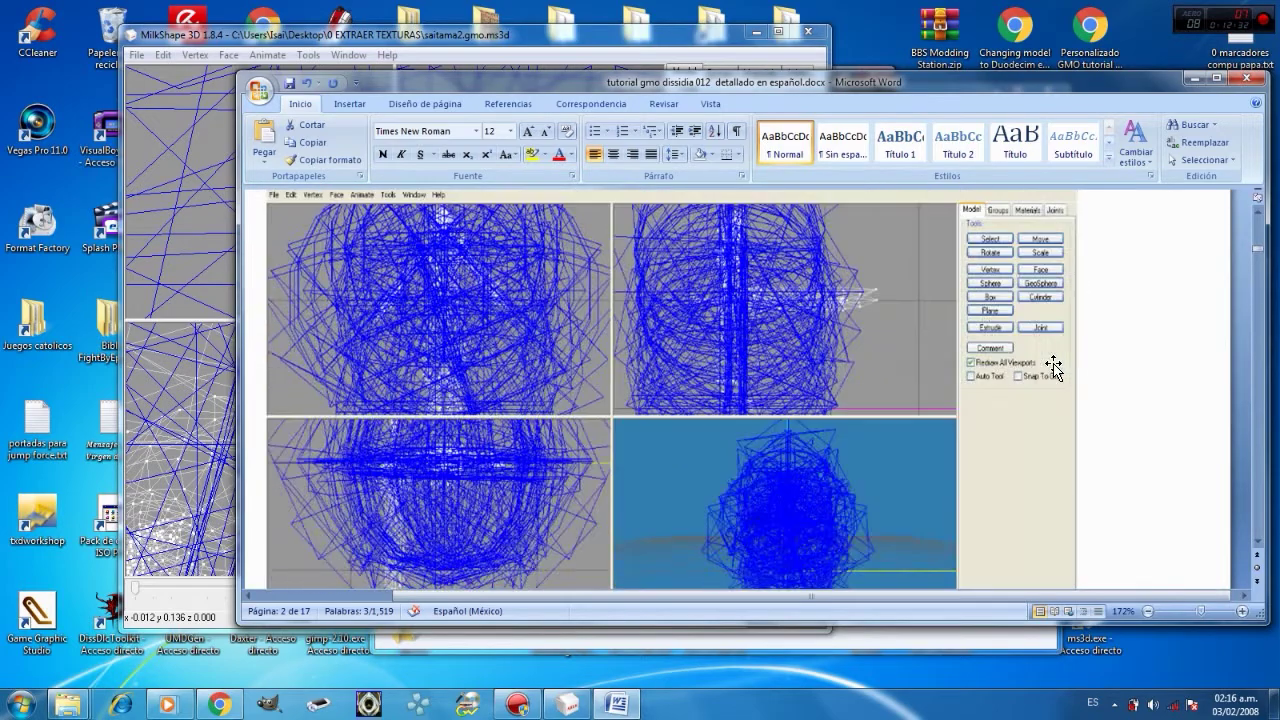
scroll(1054, 367, "up", 5)
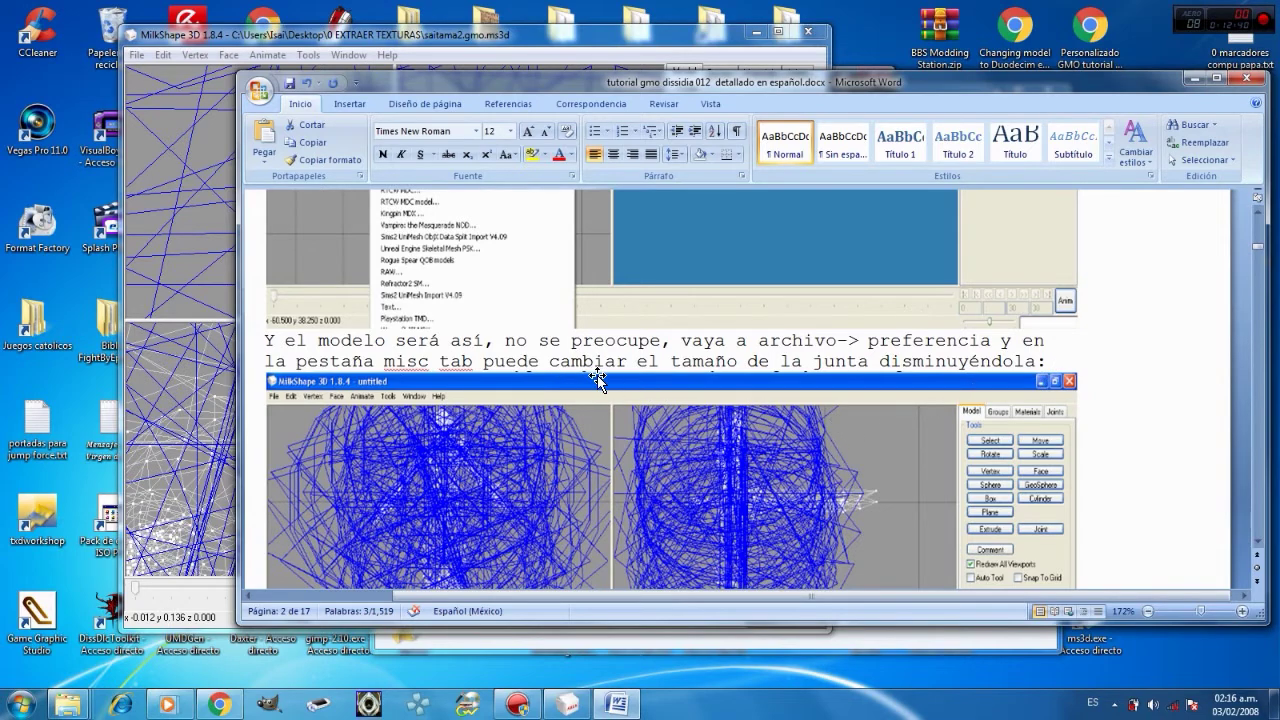
scroll(597, 378, "down", 7)
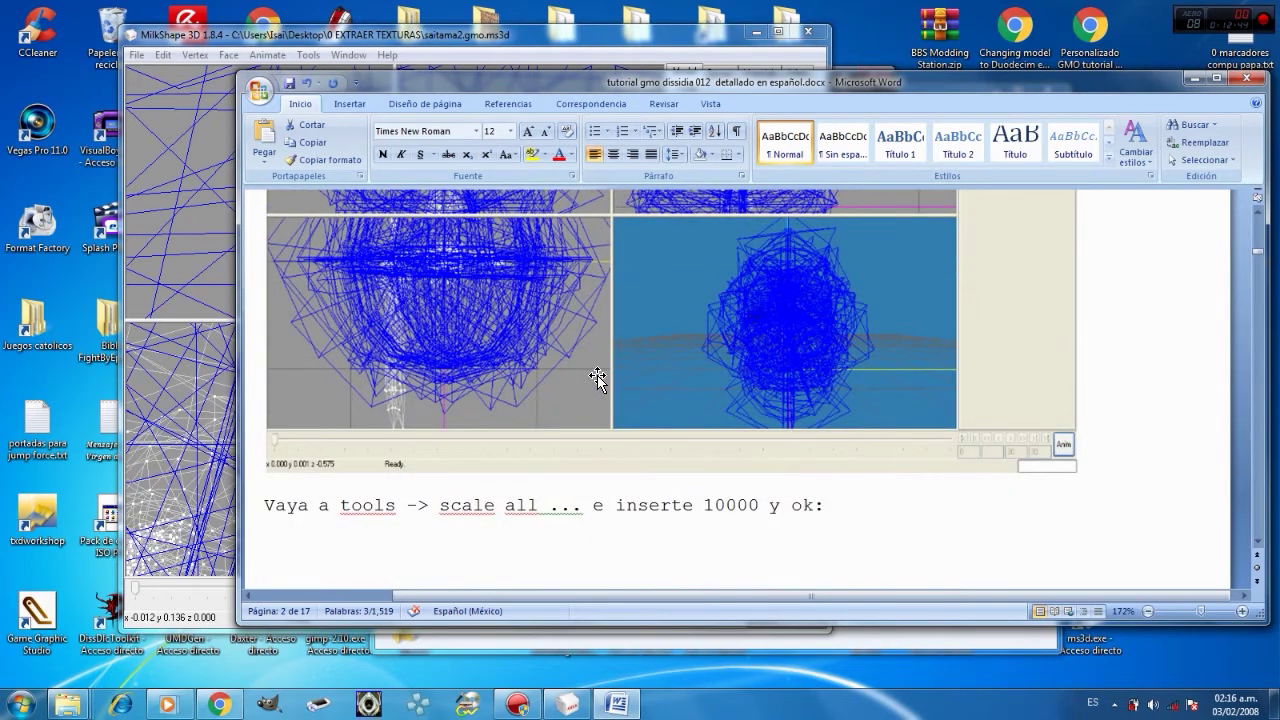
scroll(597, 377, "down", 10)
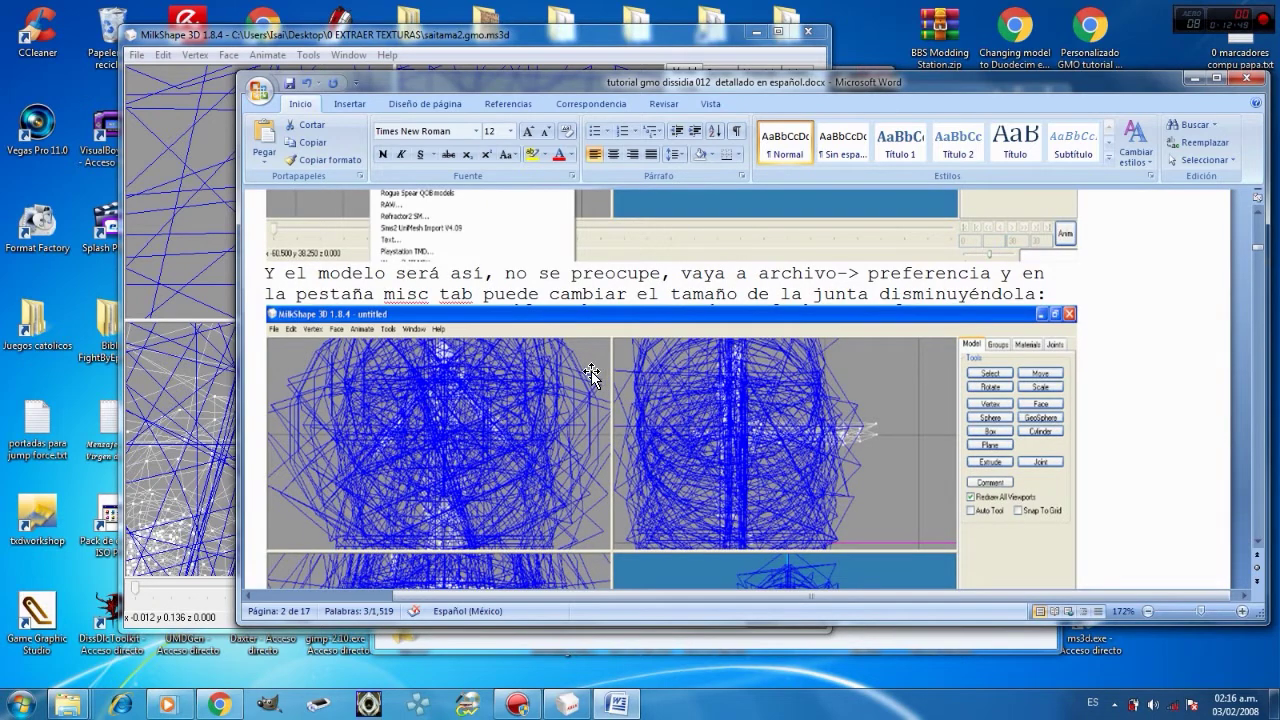
- Return to MilkShape 3D and set the Joint Size to 0.1 in the miscellaneous preferences
left_click(448, 36)
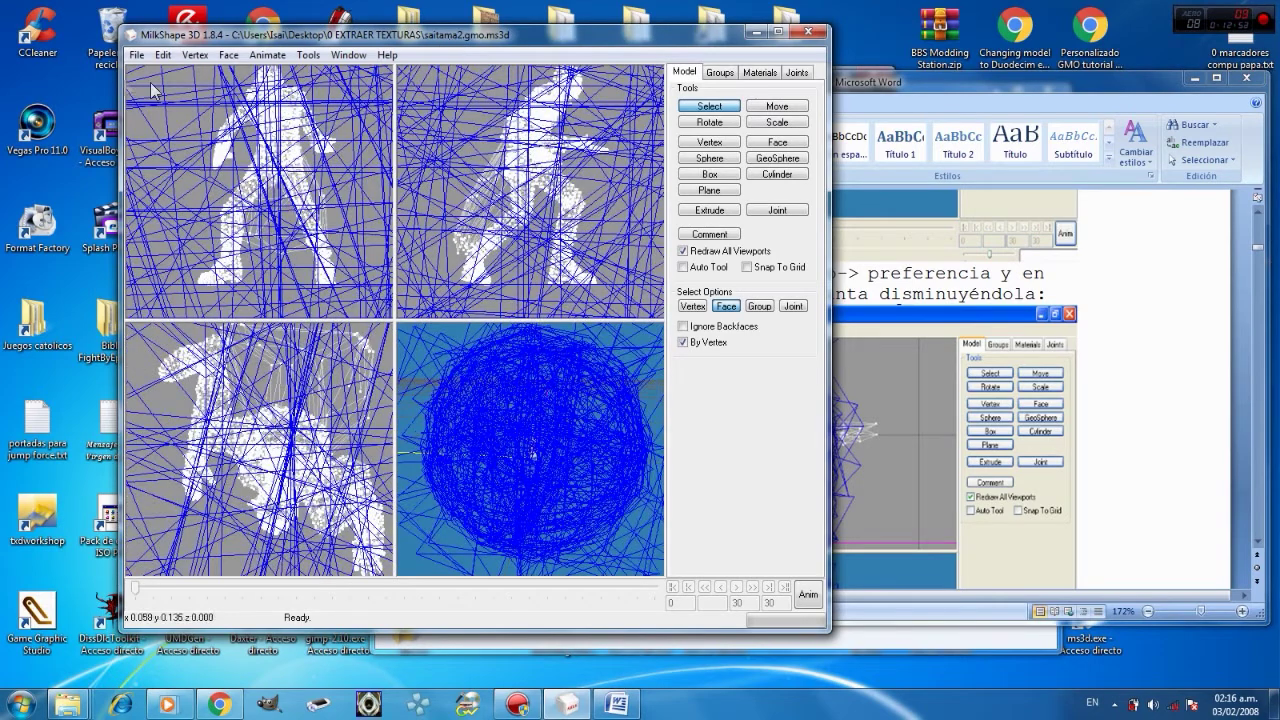
left_click(166, 56)
mouse_move(193, 58)
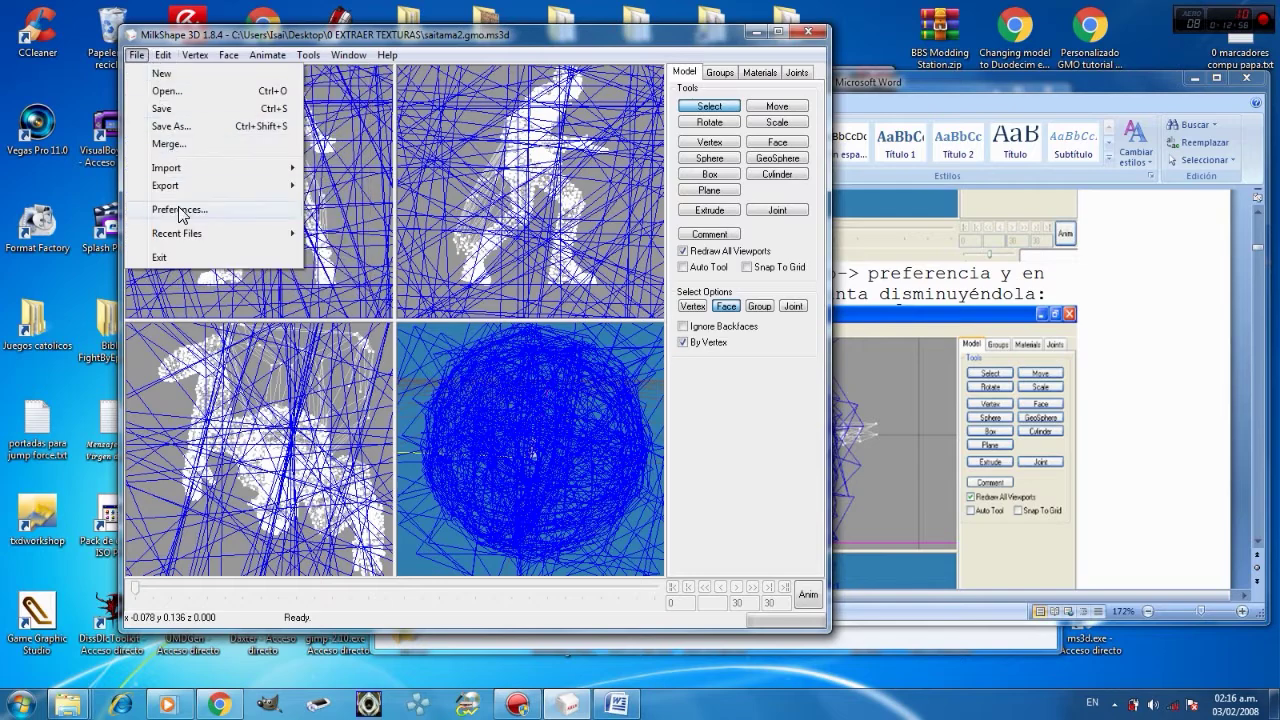
left_click(180, 213)
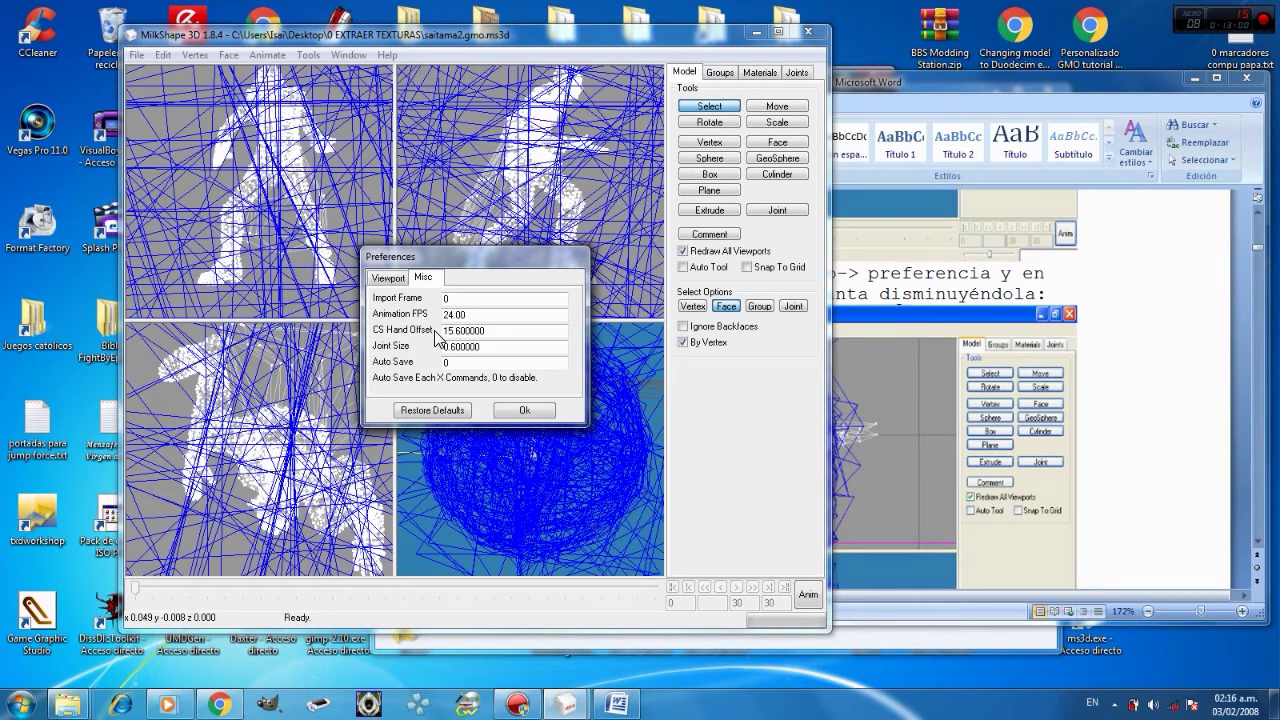
left_click(389, 279)
left_click(424, 279)
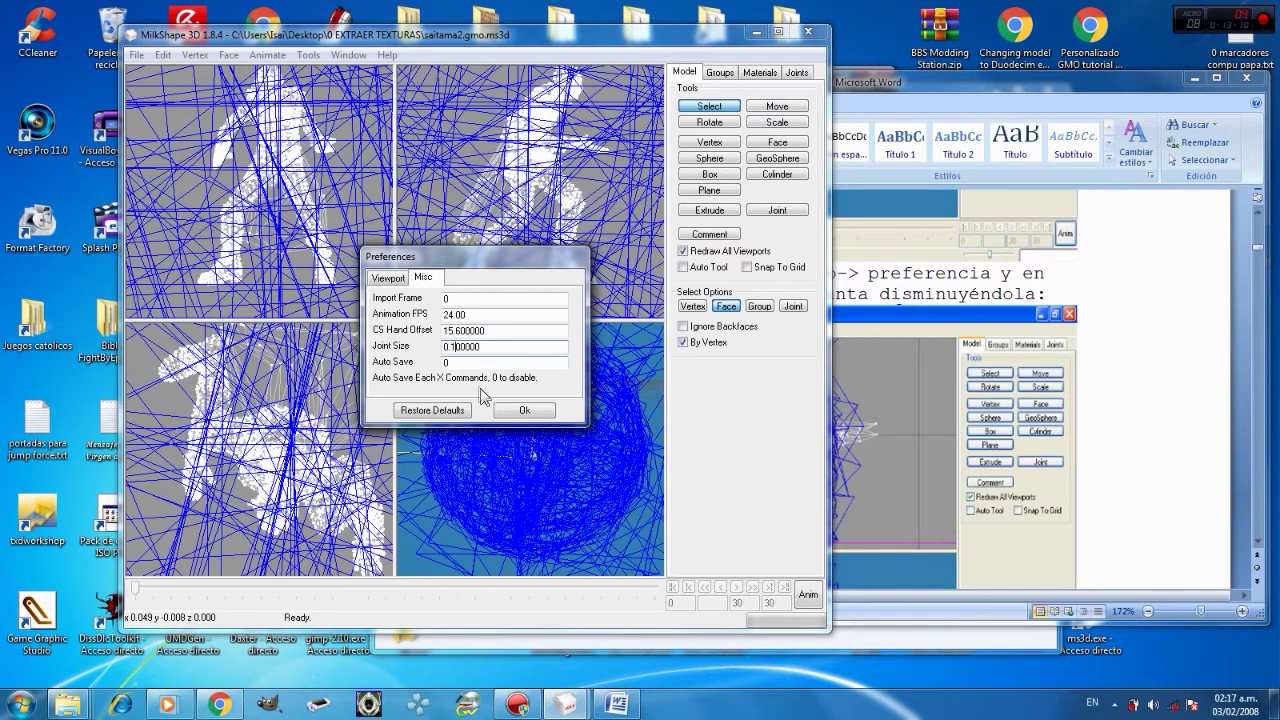
left_click(524, 410)
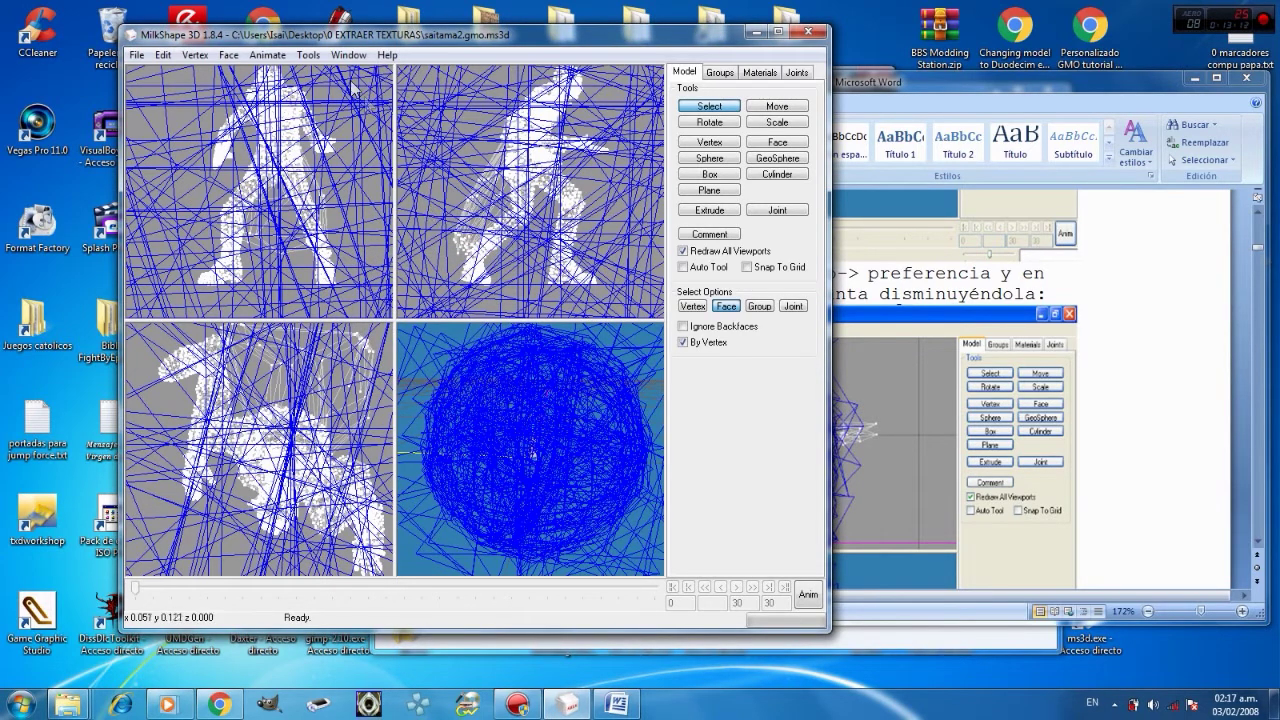
- Scale the Saitama mesh and skeleton by another 1000% with Scale All
left_click(267, 55)
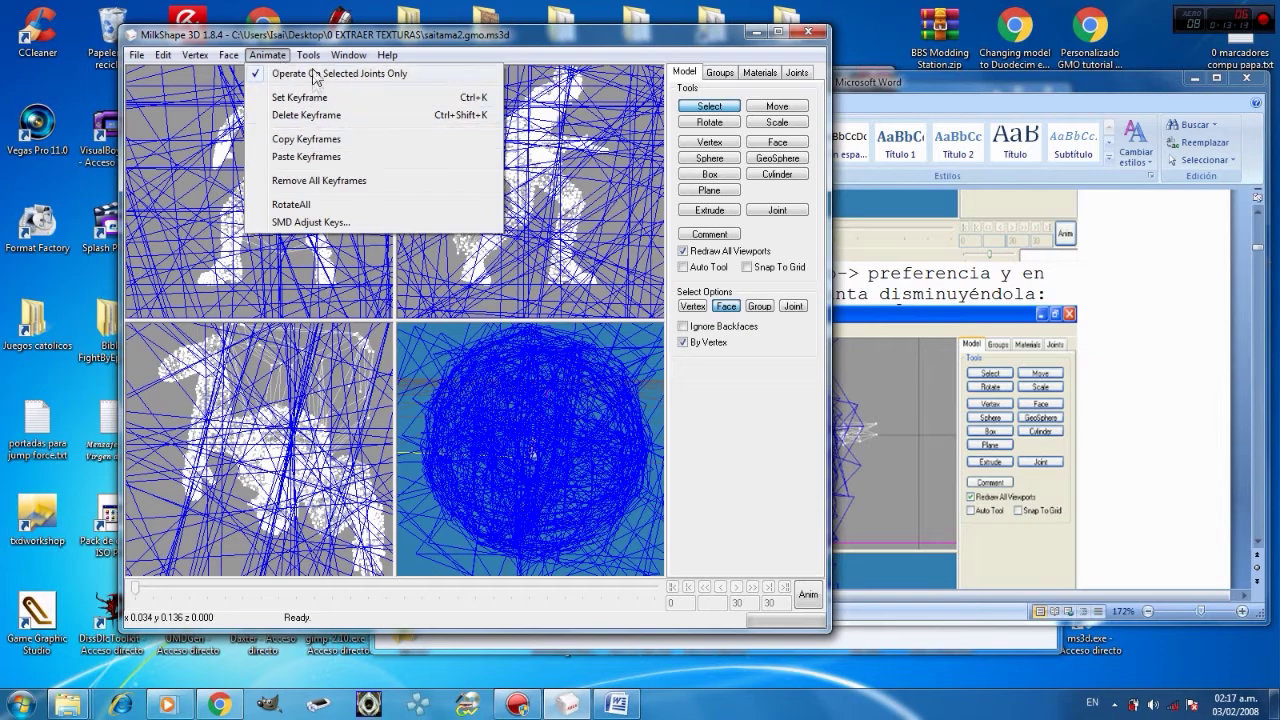
mouse_move(308, 55)
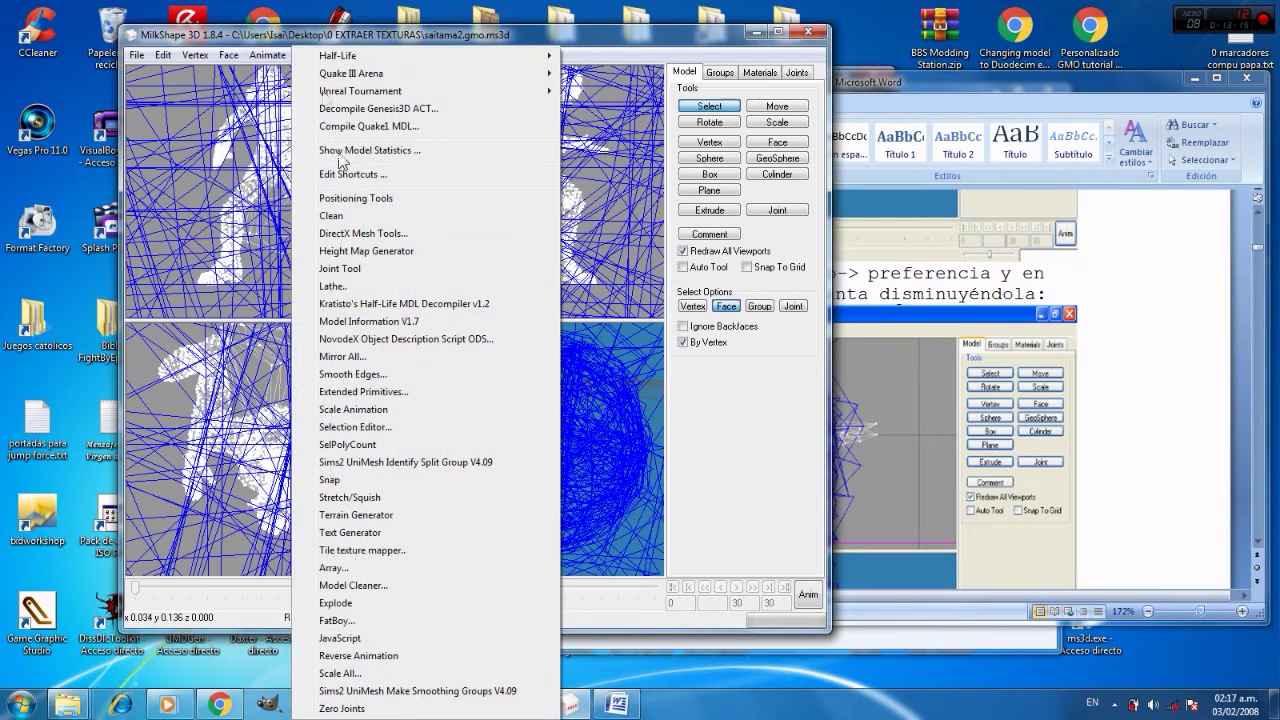
left_click(340, 673)
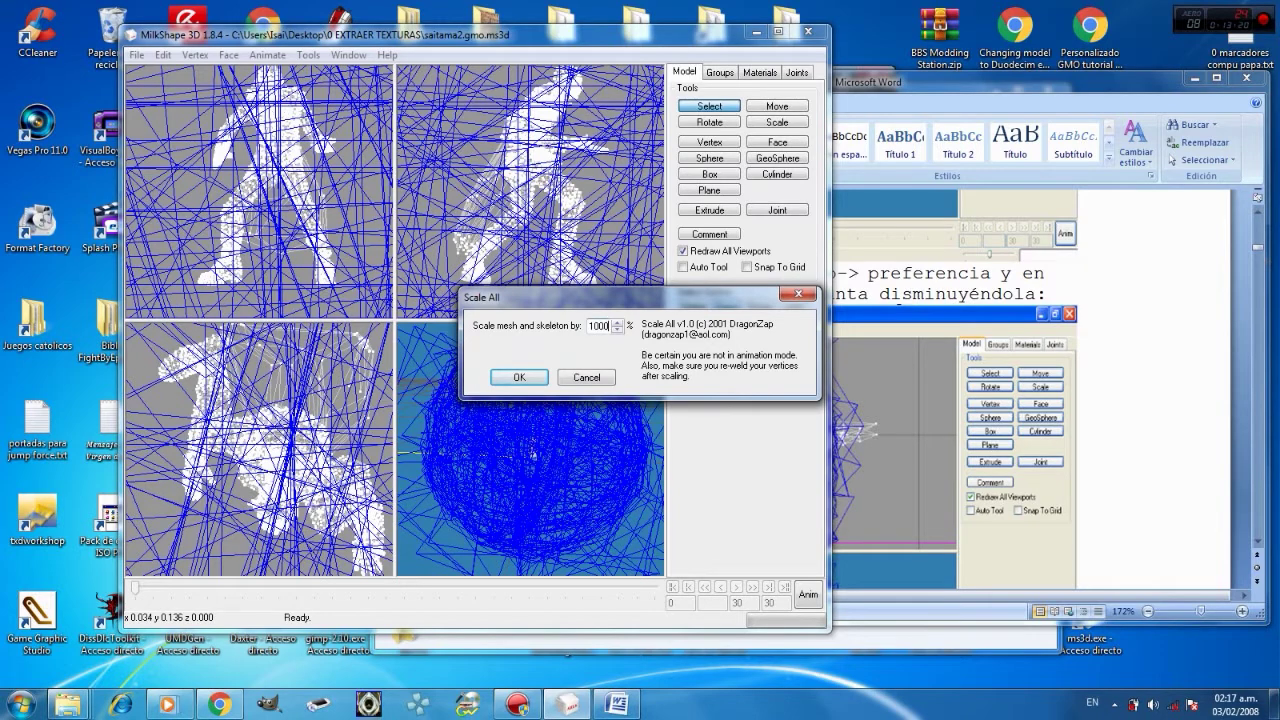
left_click(530, 374)
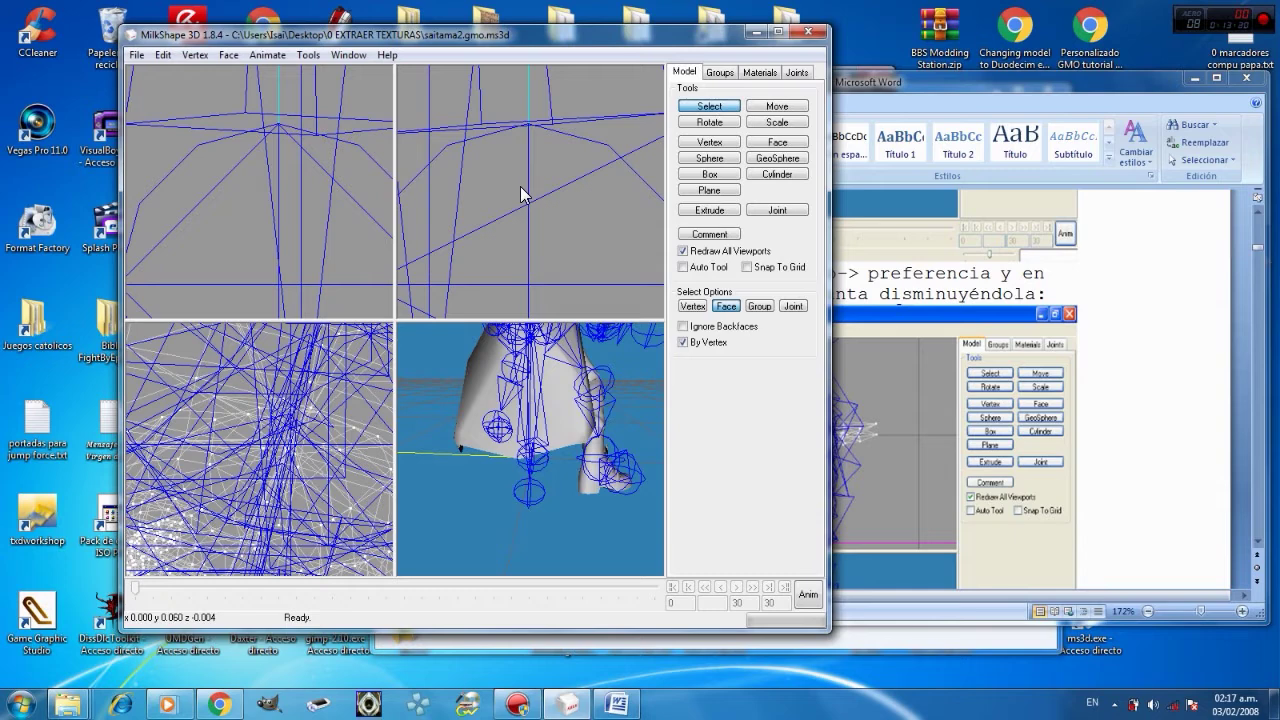
- Examine the scaled Saitama model and its joints from several angles in the 3D view
scroll(521, 194, "down", 3)
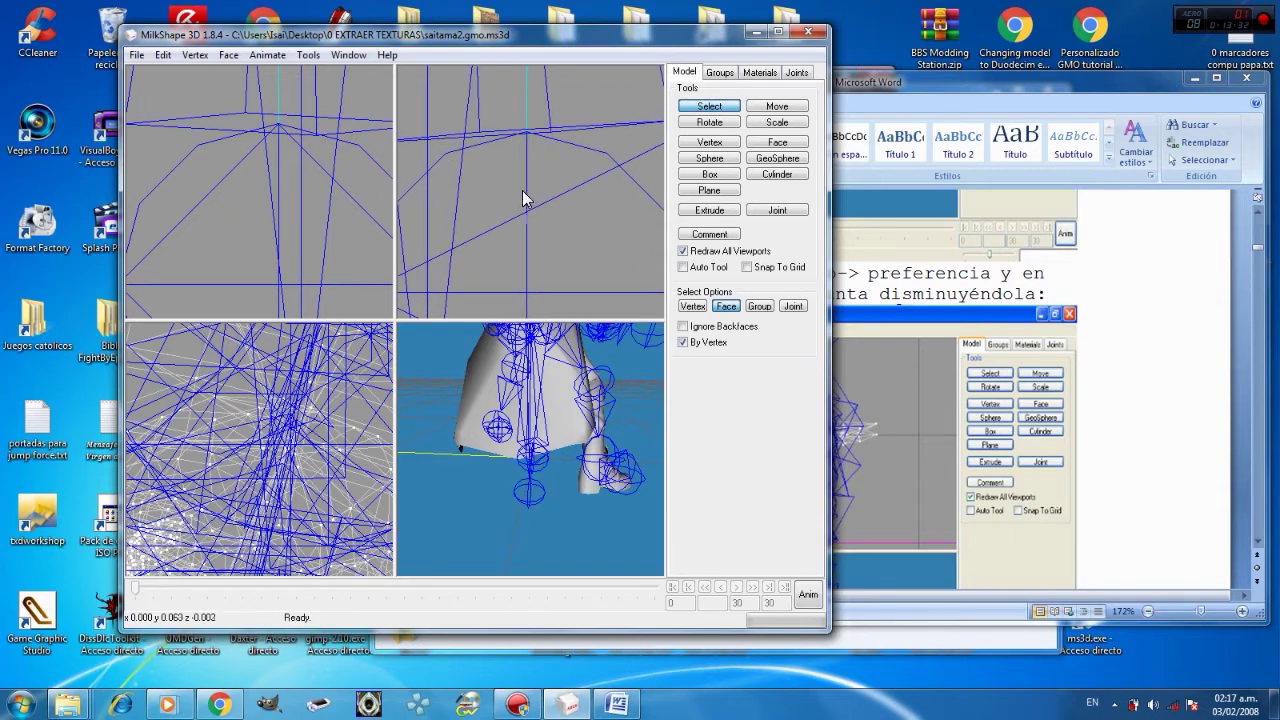
scroll(522, 197, "down", 2)
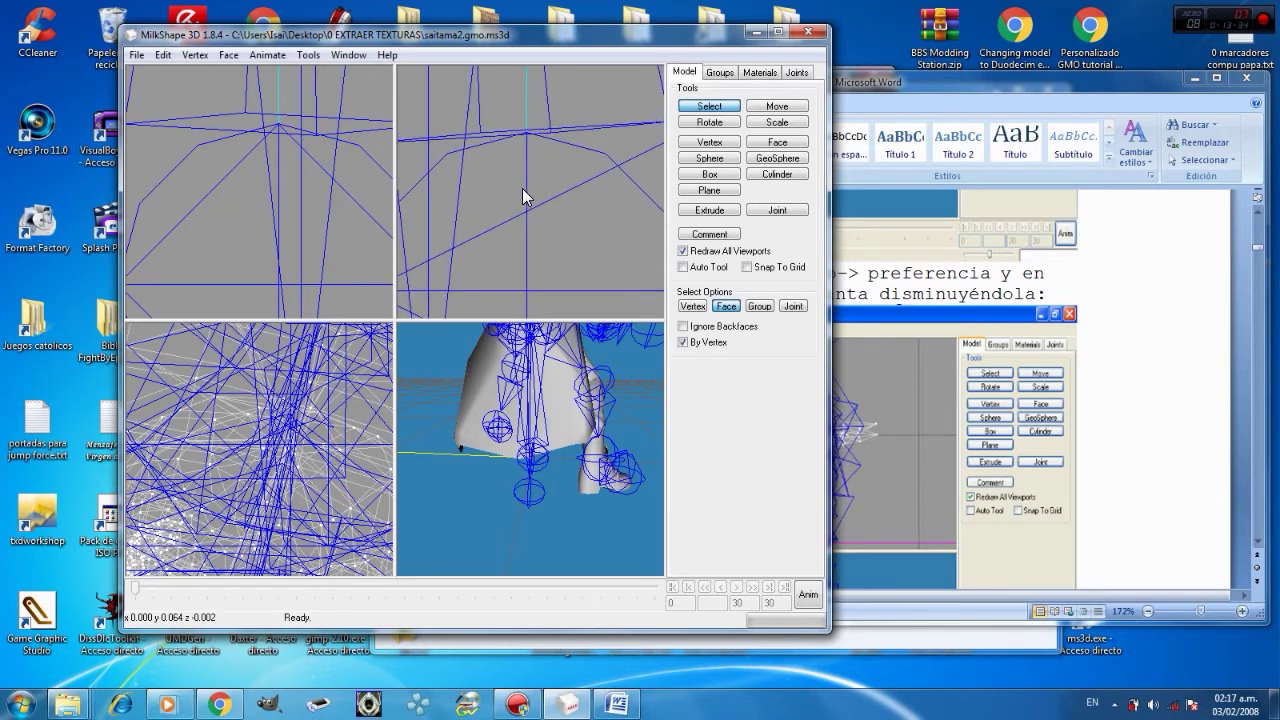
scroll(526, 196, "down", 2)
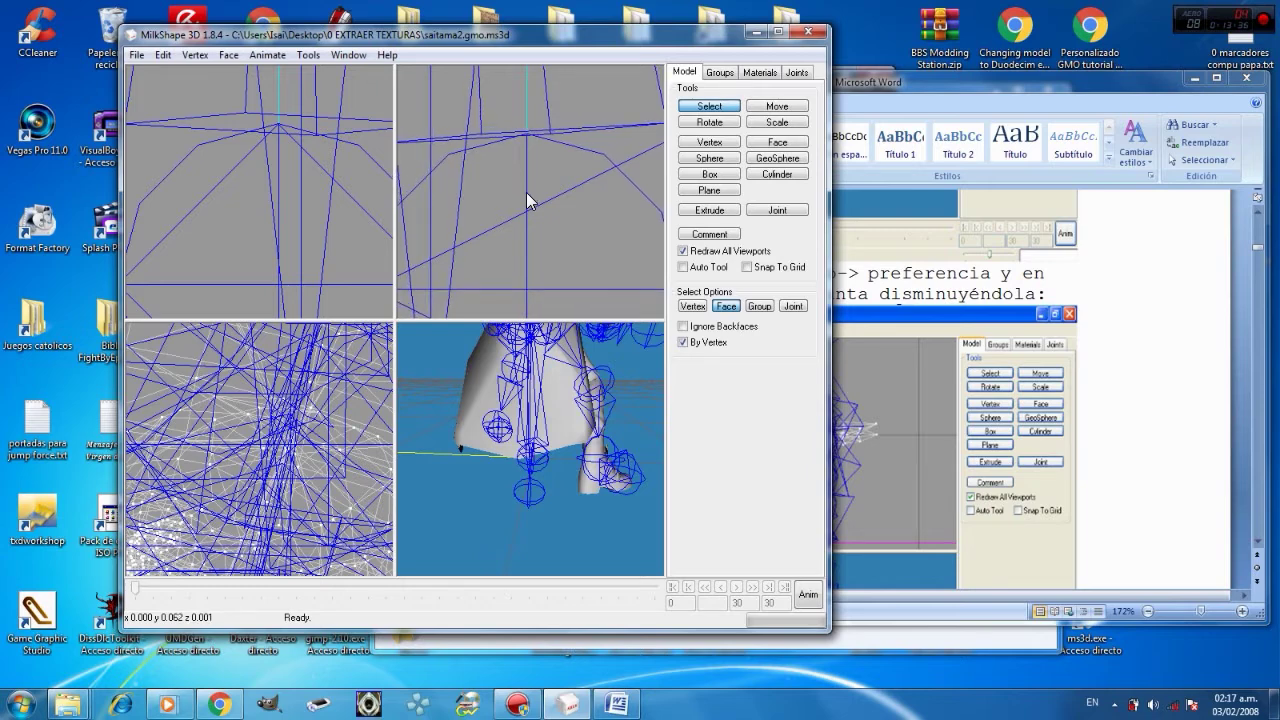
scroll(528, 200, "down", 2)
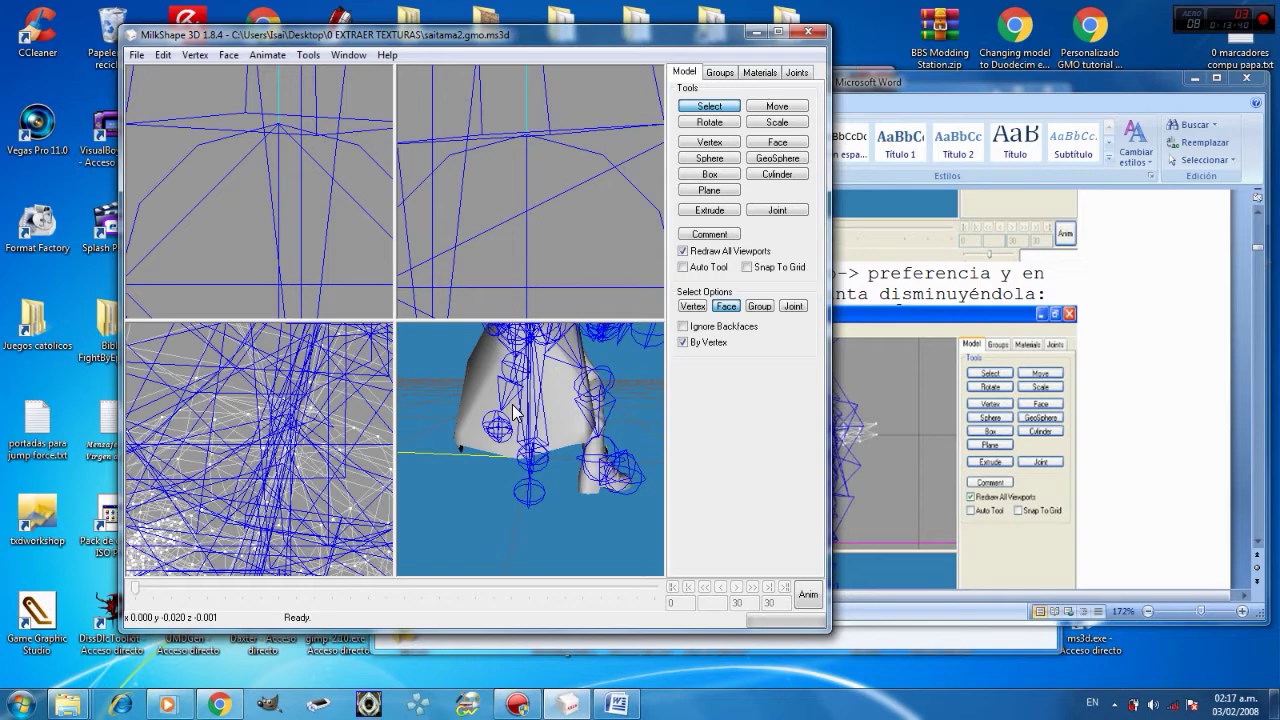
scroll(512, 404, "down", 6)
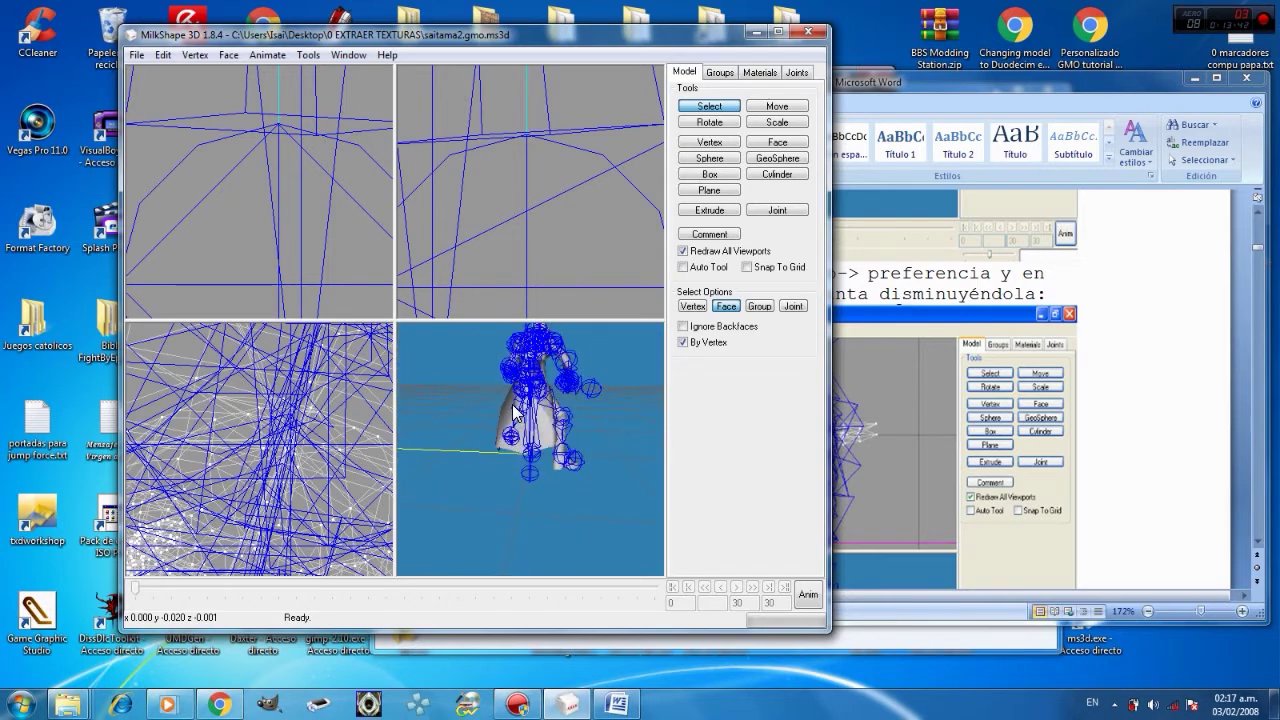
left_click_drag(514, 410, 397, 410)
scroll(452, 398, "up", 5)
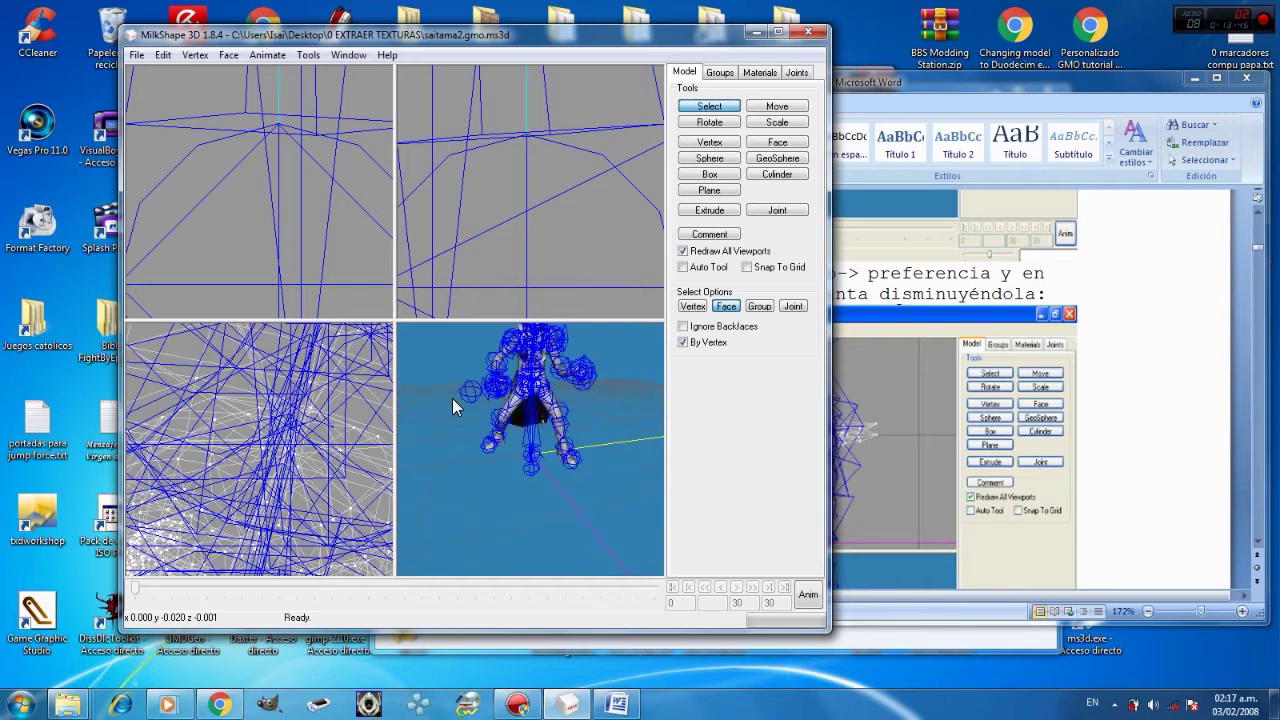
scroll(452, 398, "down", 3)
left_click_drag(454, 398, 500, 430)
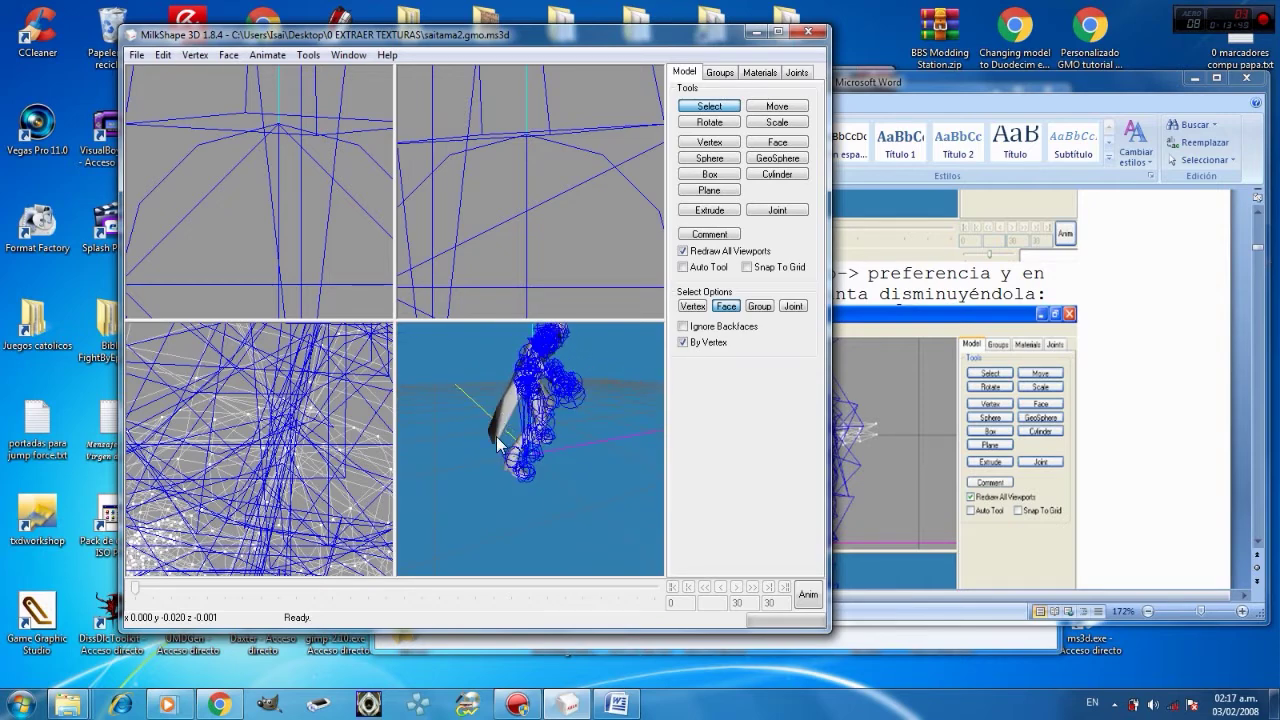
left_click_drag(490, 434, 456, 426)
left_click_drag(532, 370, 333, 405)
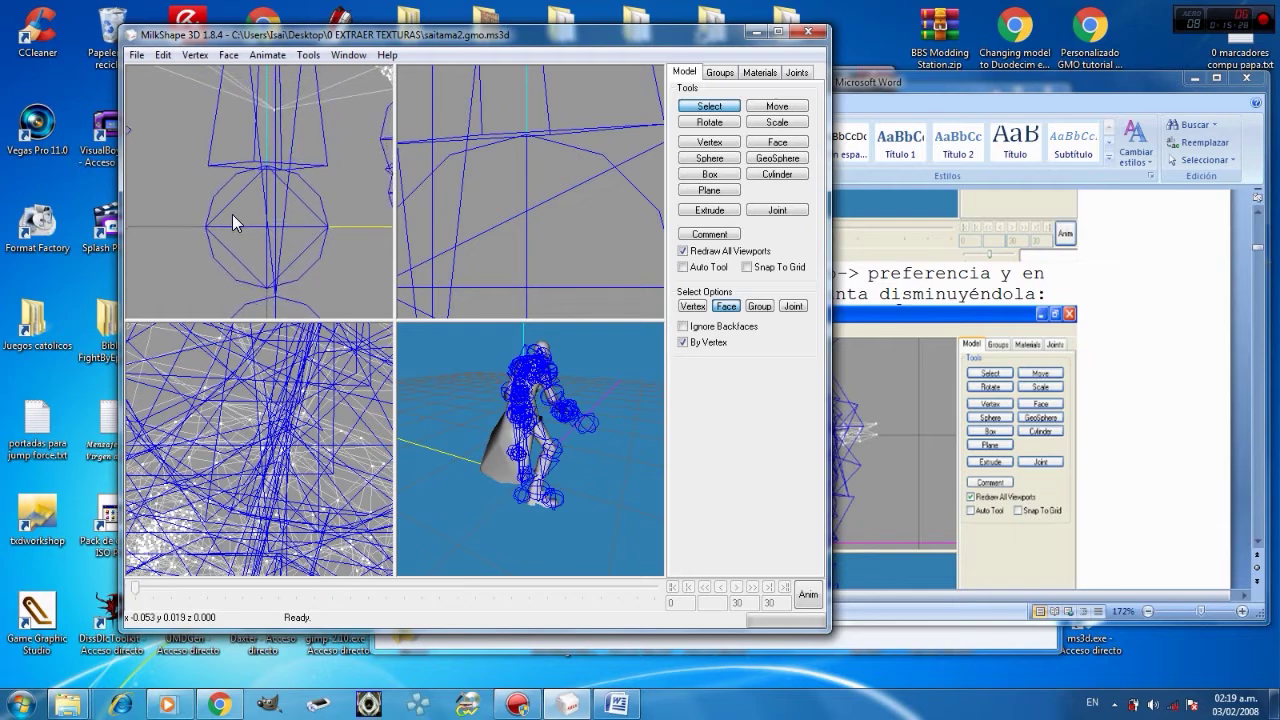
- Select the lower cape faces between Saitama's legs in the front view
scroll(232, 222, "down", 2)
scroll(232, 222, "down", 2)
scroll(232, 222, "down", 3)
scroll(232, 222, "down", 3)
scroll(232, 222, "down", 3)
scroll(231, 220, "down", 3)
scroll(231, 217, "down", 3)
scroll(229, 217, "down", 3)
scroll(228, 208, "up", 3)
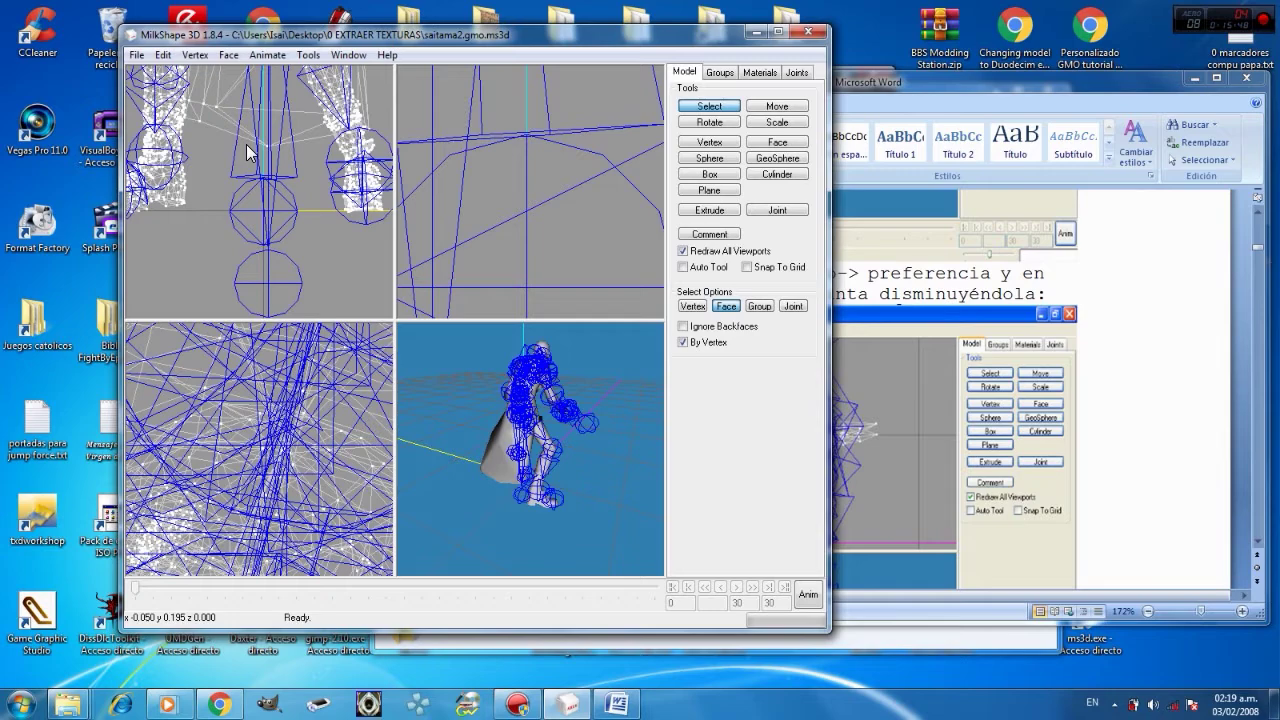
mouse_move(248, 152)
right_mouse_down()
mouse_move(246, 222)
mouse_move(270, 140)
right_mouse_up()
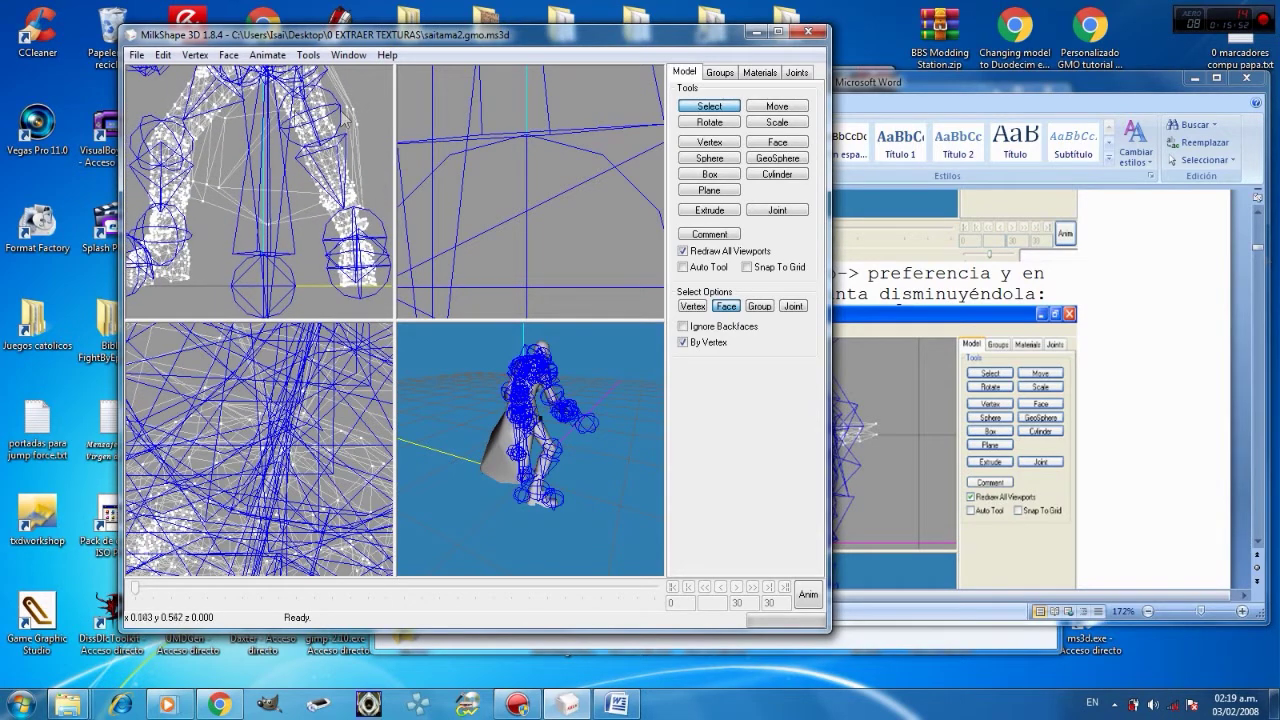
left_click(709, 106)
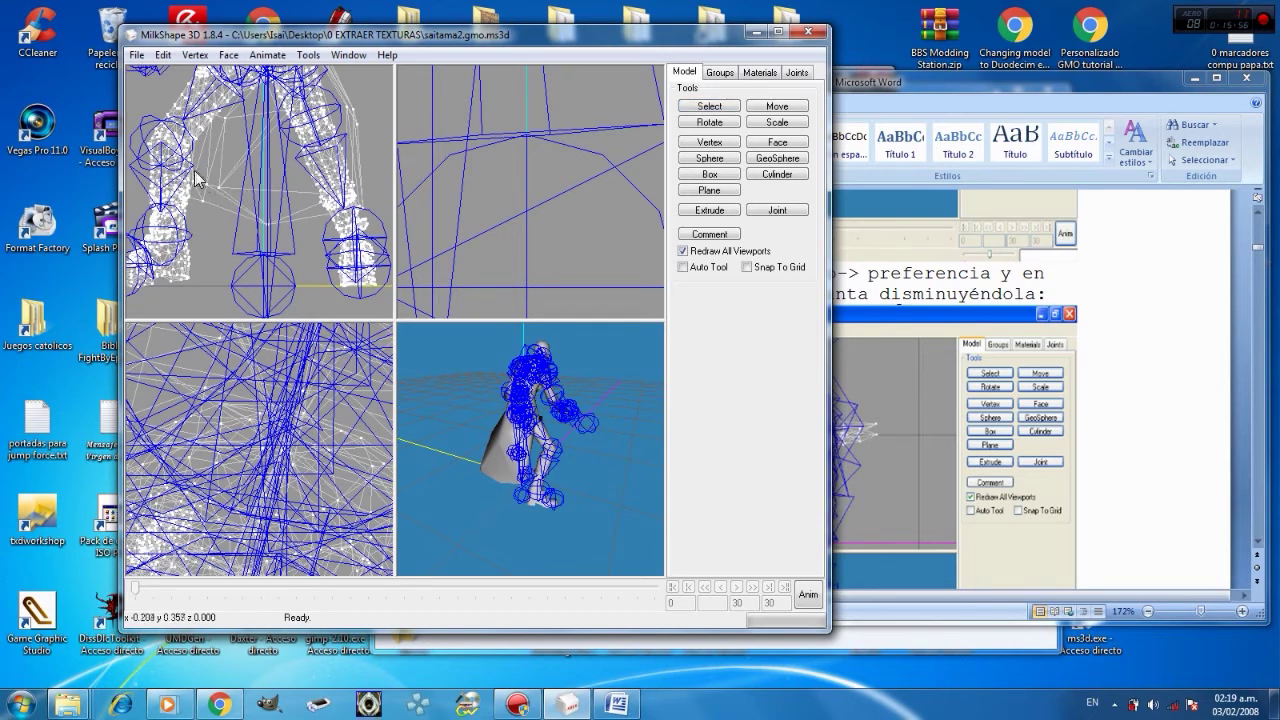
left_click(686, 108)
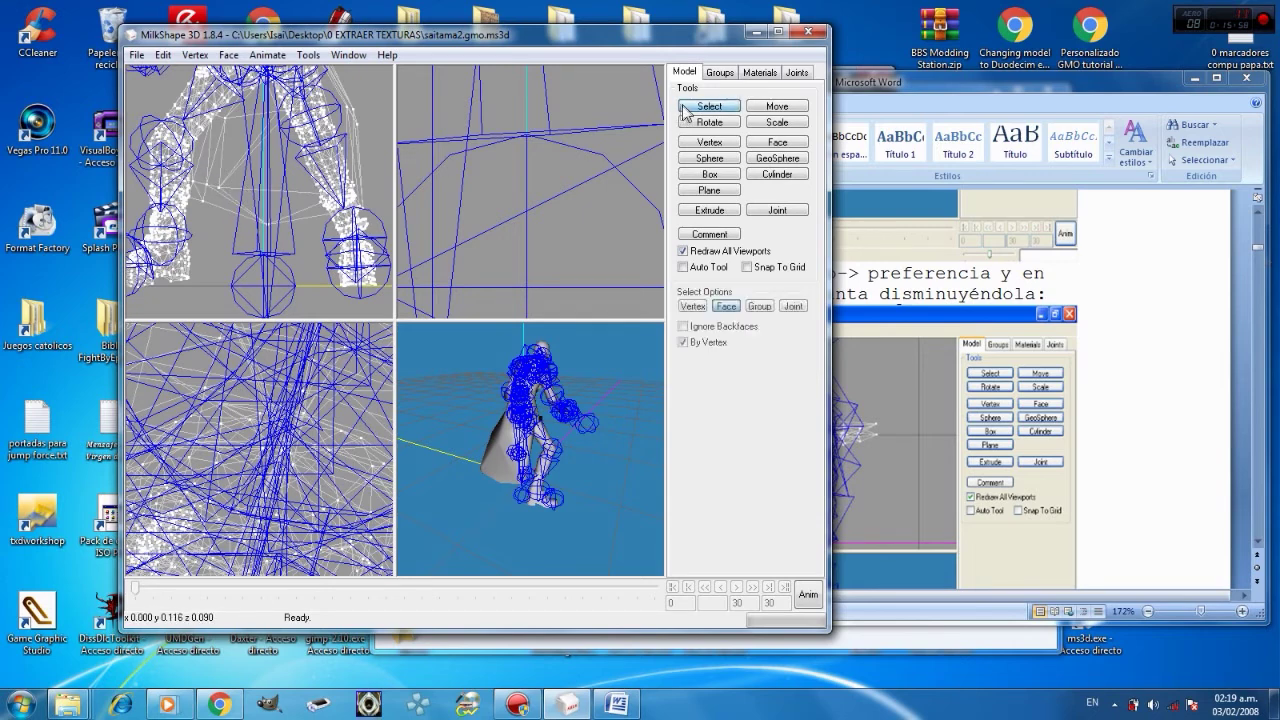
left_click_drag(200, 175, 298, 230)
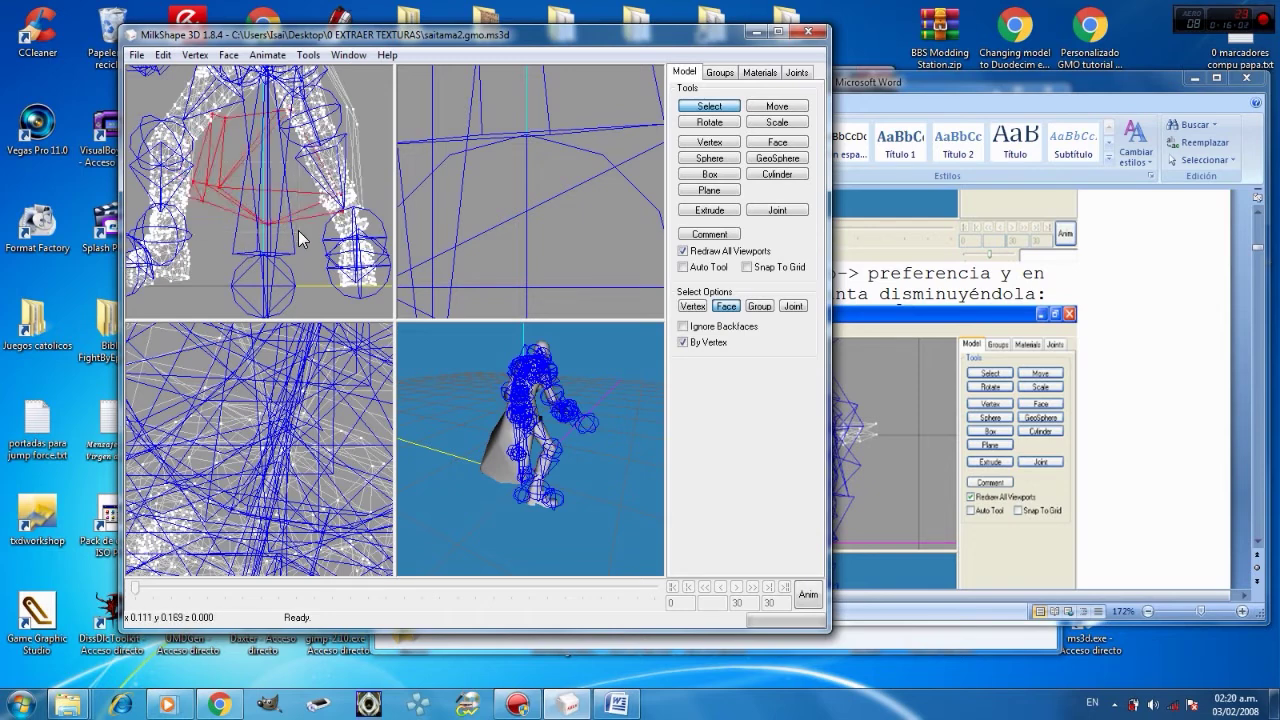
- Move the selected cape faces downward and slightly sideways in the front view
left_click(782, 107)
left_click_drag(276, 224, 263, 250)
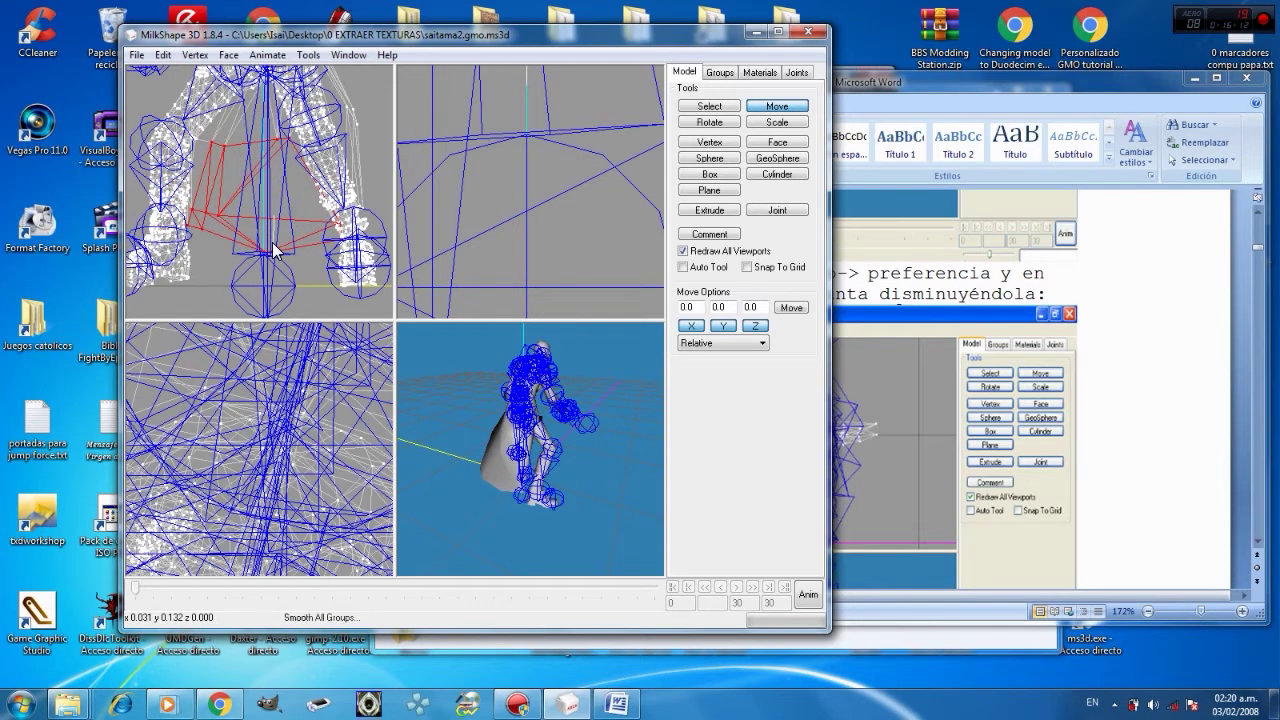
left_click(776, 124)
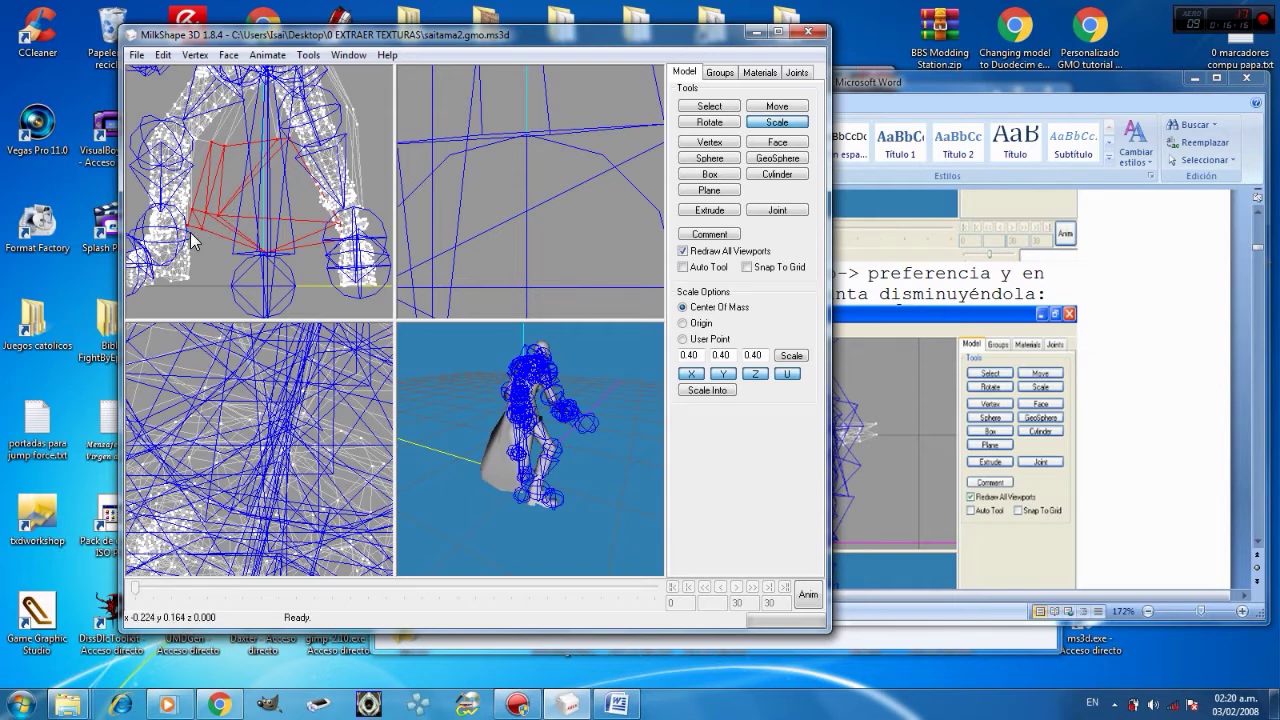
left_click(790, 142)
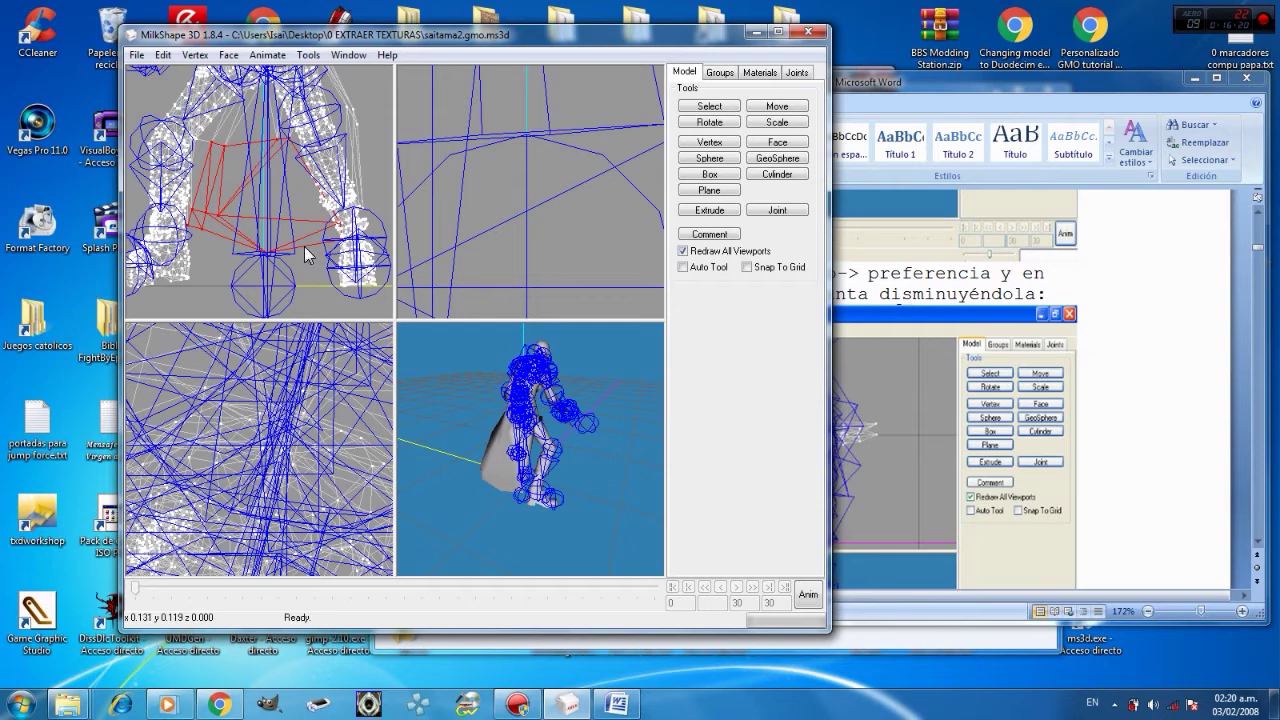
left_click(709, 106)
left_click(776, 106)
left_click_drag(275, 190, 262, 192)
- Rotate the selected cape faces slightly about their center of mass in the front view
left_click(771, 122)
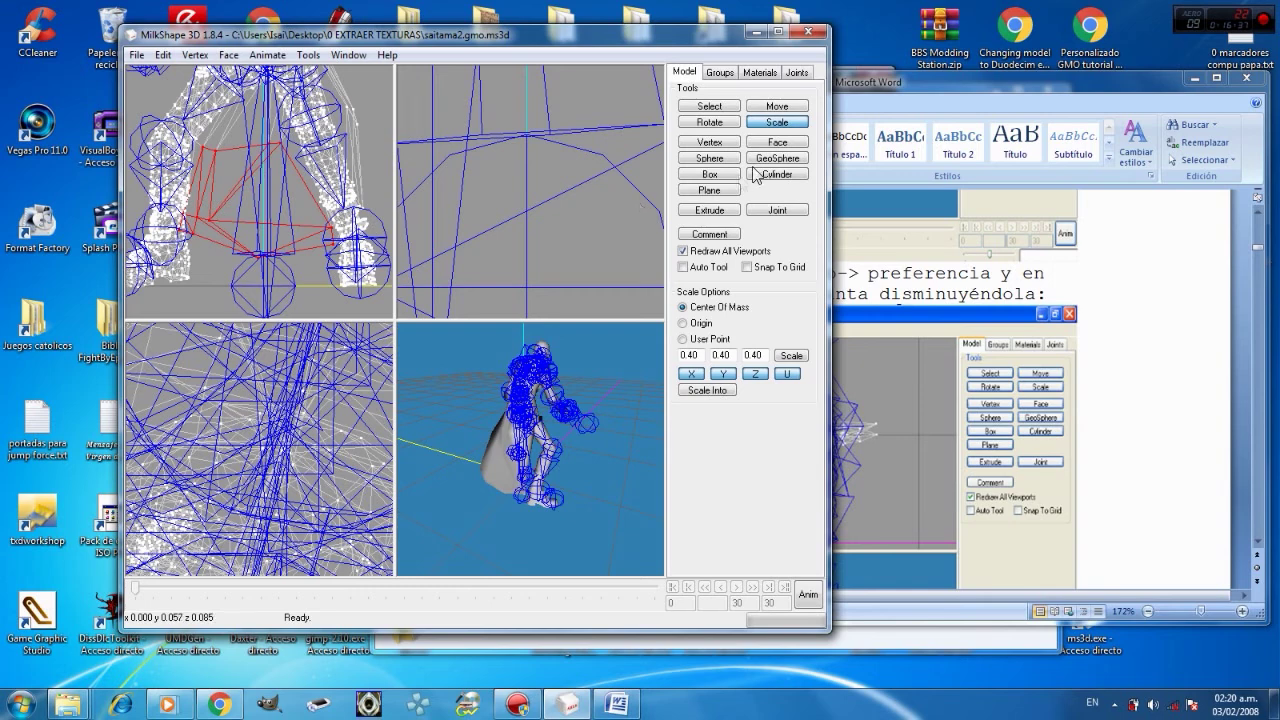
left_click(710, 122)
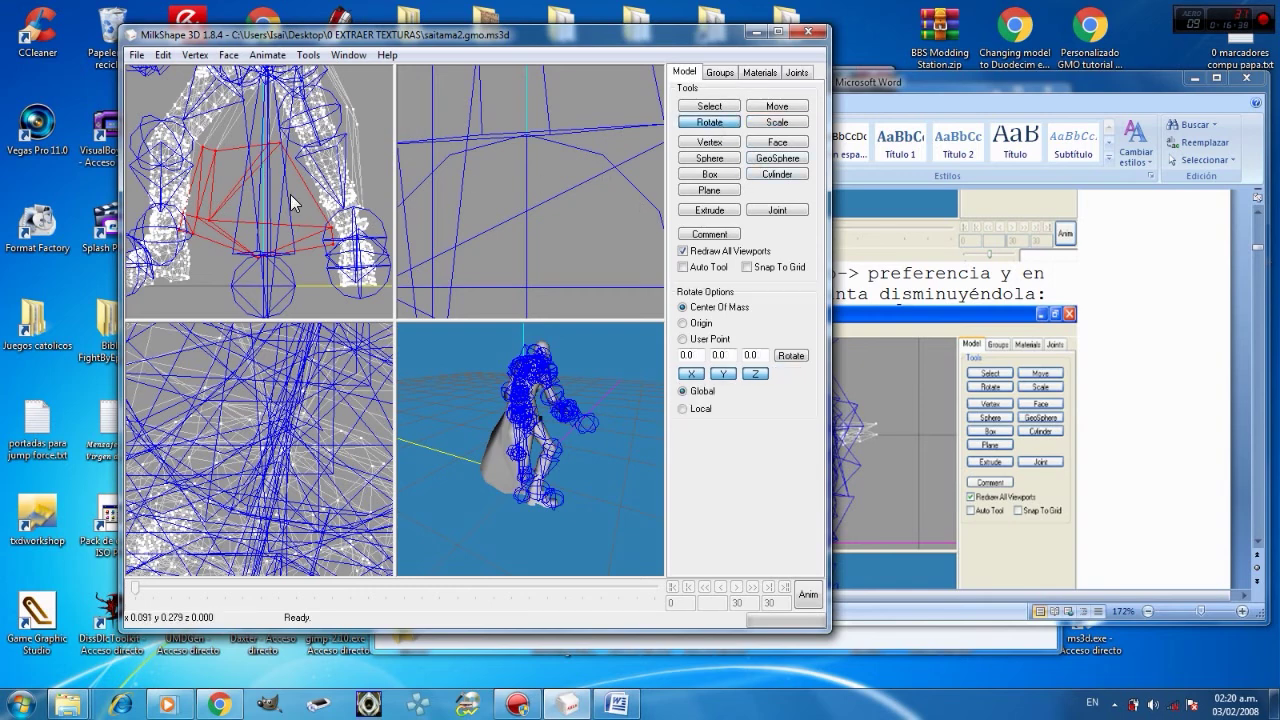
left_click_drag(296, 198, 250, 110)
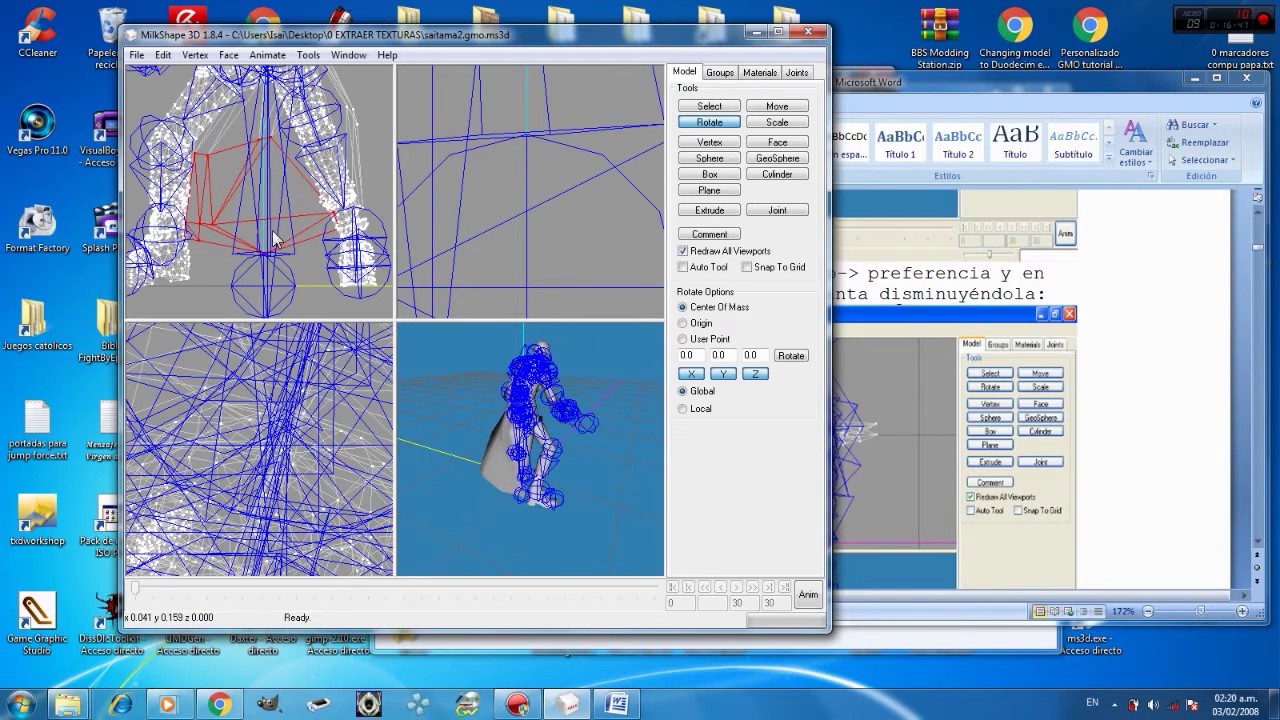
- Rotate the selected cape faces slightly about their center of mass in the front view, comparing the cape from several 3D angles
left_click_drag(262, 194, 289, 198)
left_click_drag(545, 398, 518, 400)
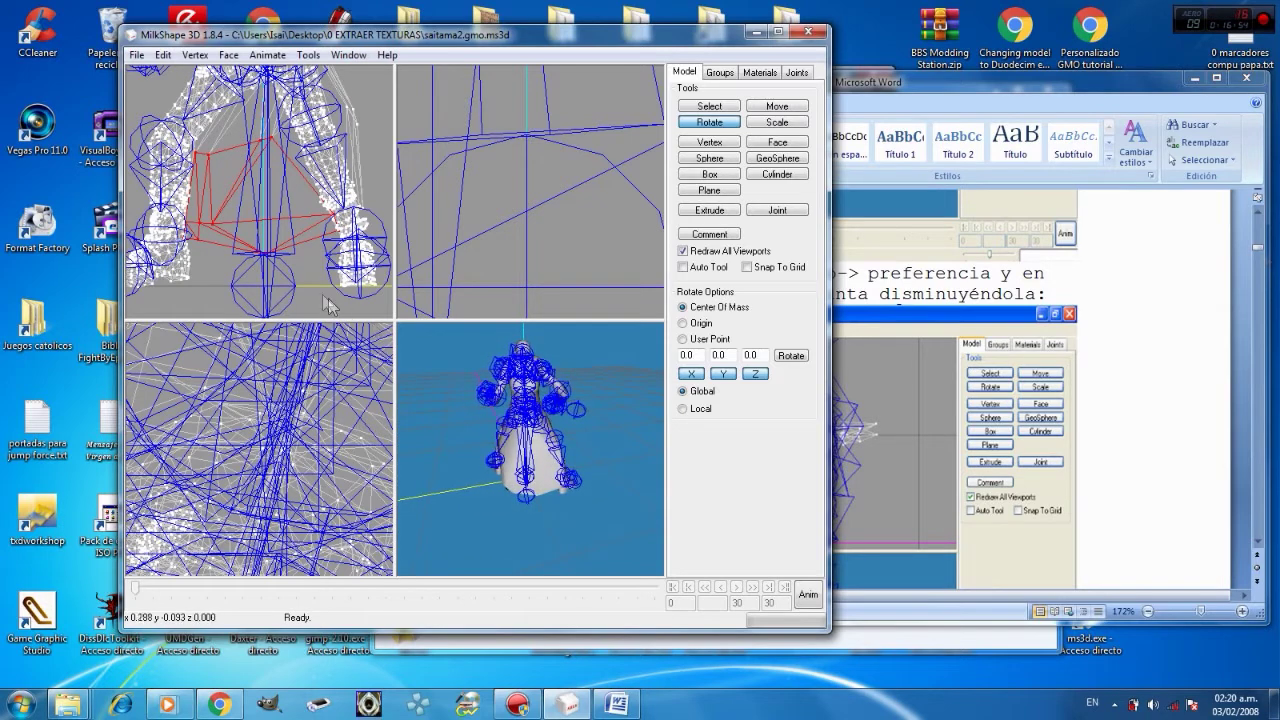
left_click_drag(300, 238, 304, 240)
mouse_move(530, 420)
left_mouse_down()
mouse_move(552, 412)
mouse_move(530, 410)
left_mouse_up()
left_click_drag(292, 240, 290, 238)
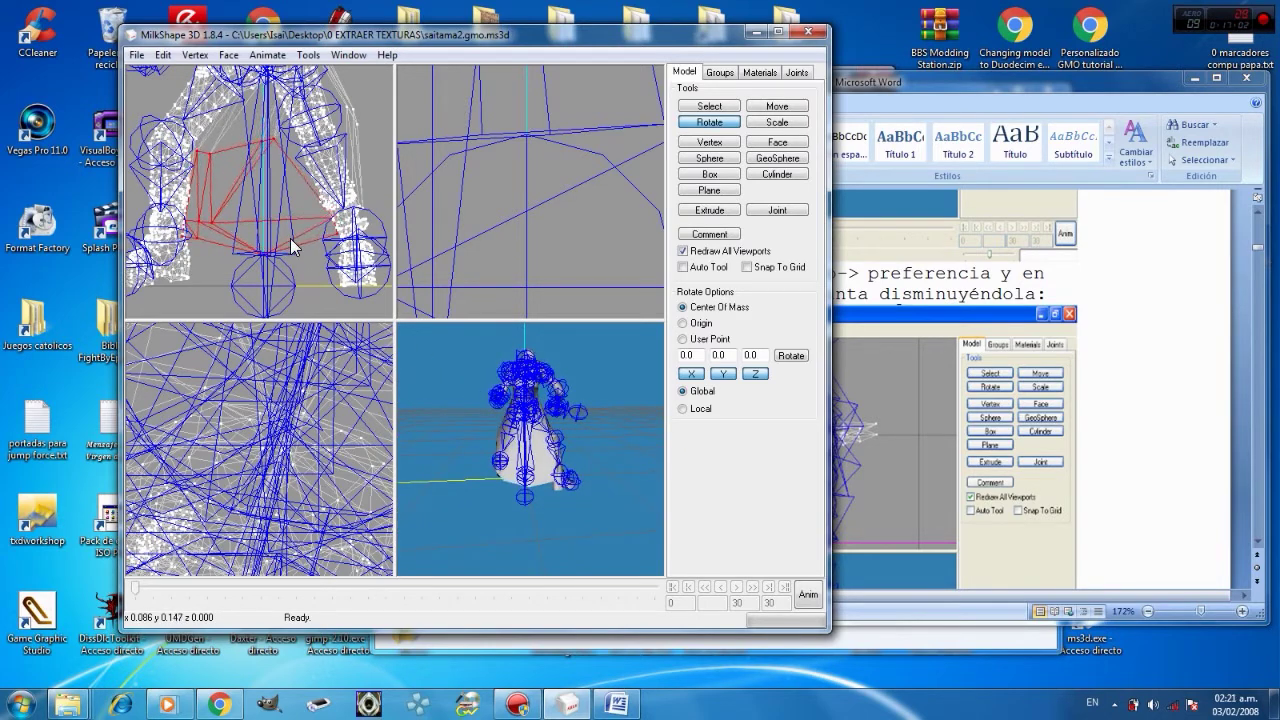
left_click_drag(290, 238, 290, 238)
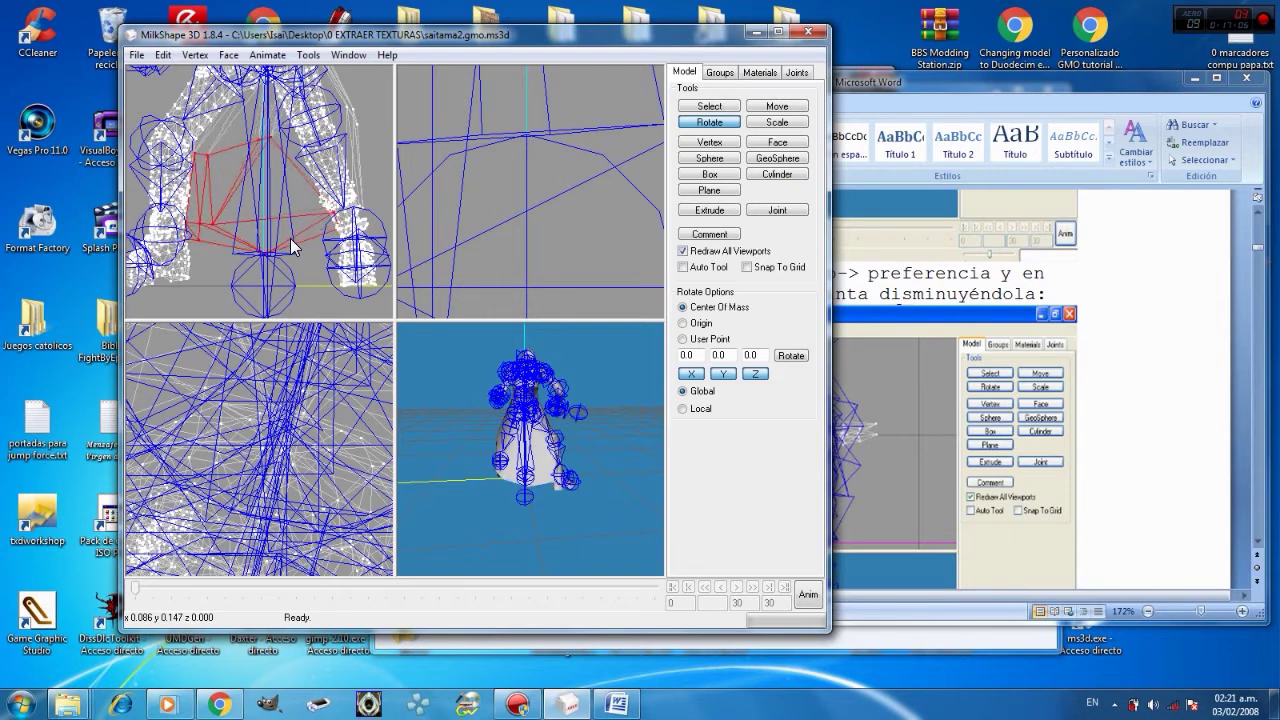
mouse_move(525, 412)
left_mouse_down()
mouse_move(562, 422)
mouse_move(530, 418)
left_mouse_up()
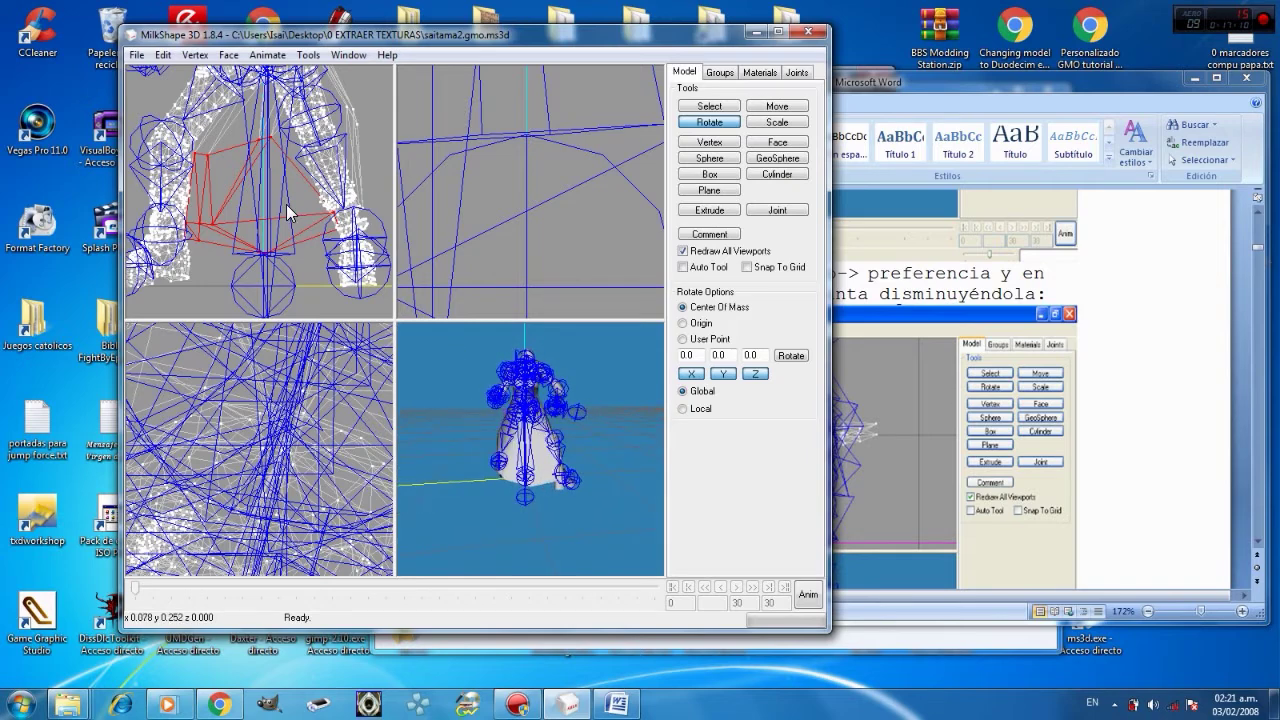
left_click_drag(538, 462, 482, 462)
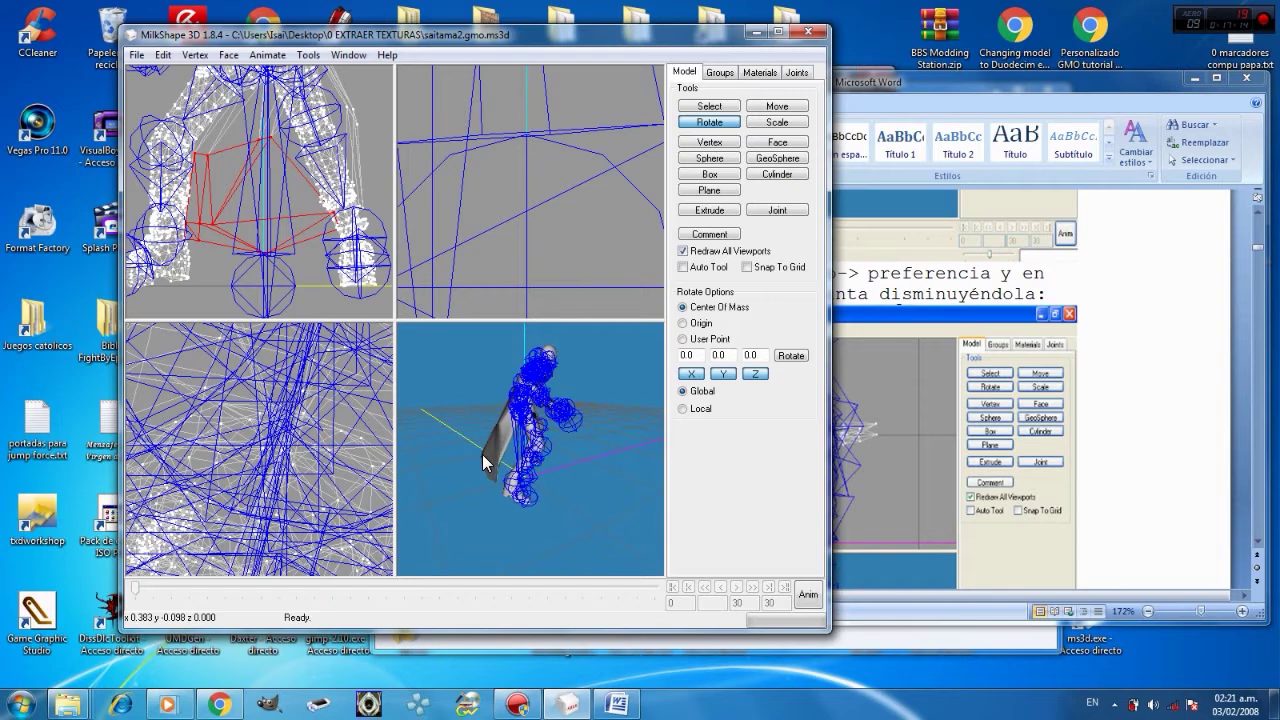
- Draw a cylinder with 6 stacks and 12 slices and a geosphere of depth 1 between the legs in the front view
left_click(773, 175)
left_click_drag(574, 370, 590, 386)
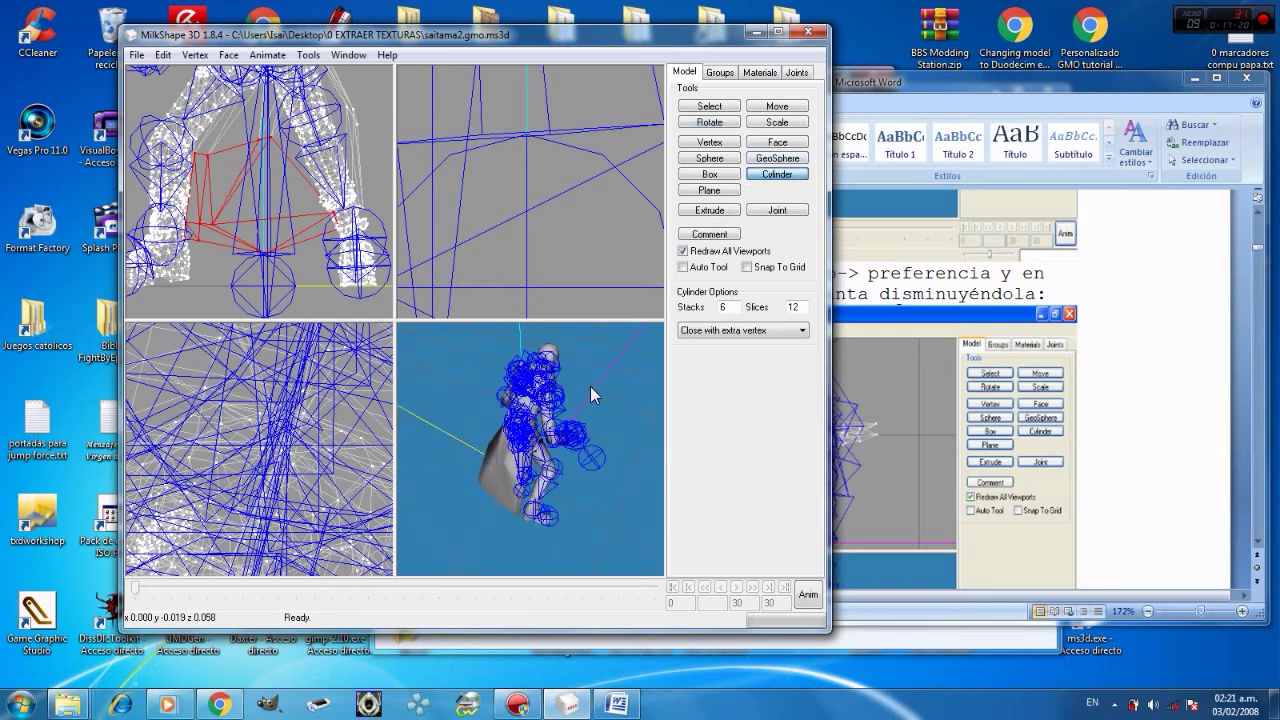
left_click_drag(278, 213, 318, 283)
left_click_drag(454, 392, 470, 456)
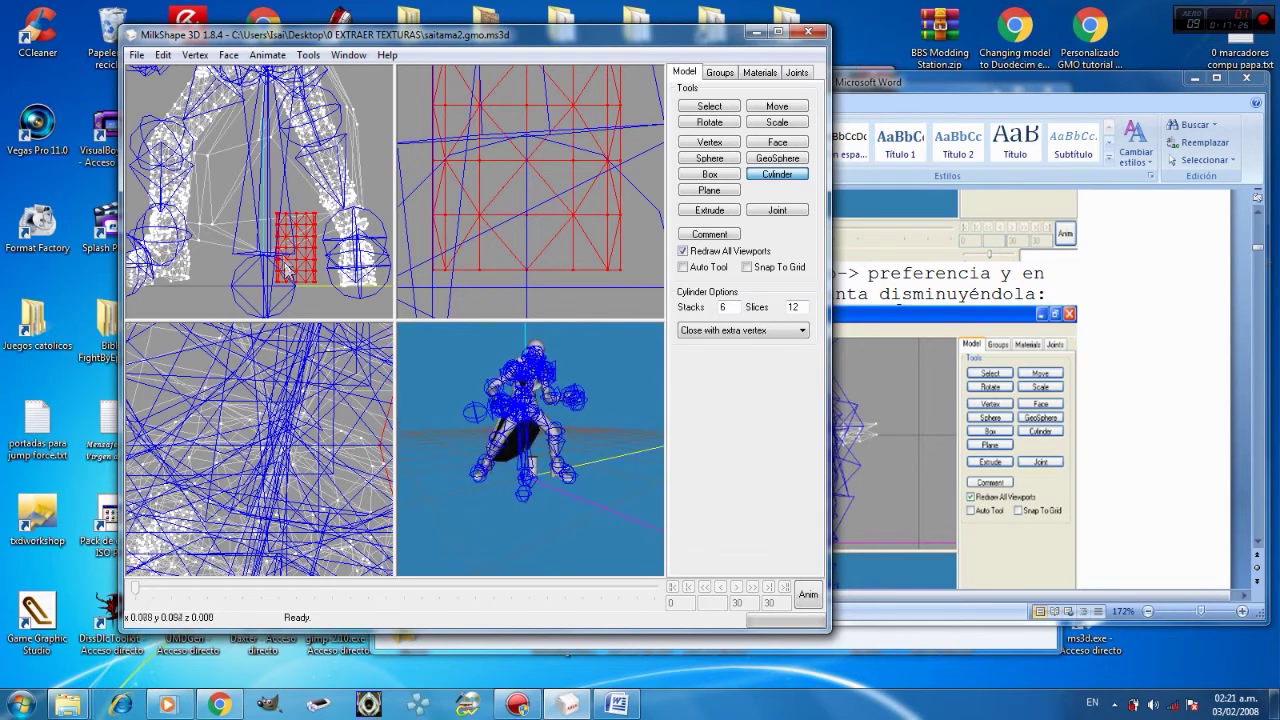
left_click(776, 158)
left_click_drag(272, 165, 303, 208)
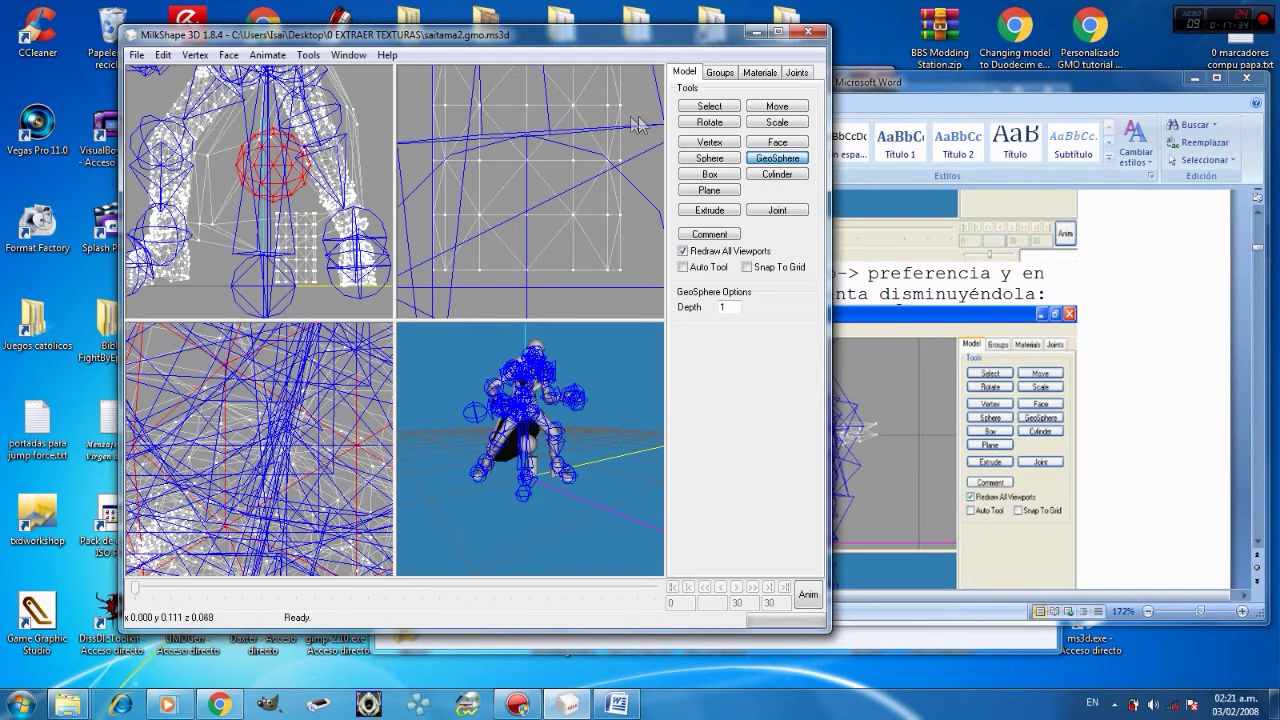
- Move the geosphere from between the legs up to just above the head in the front view
left_click(766, 108)
left_click_drag(290, 163, 306, 195)
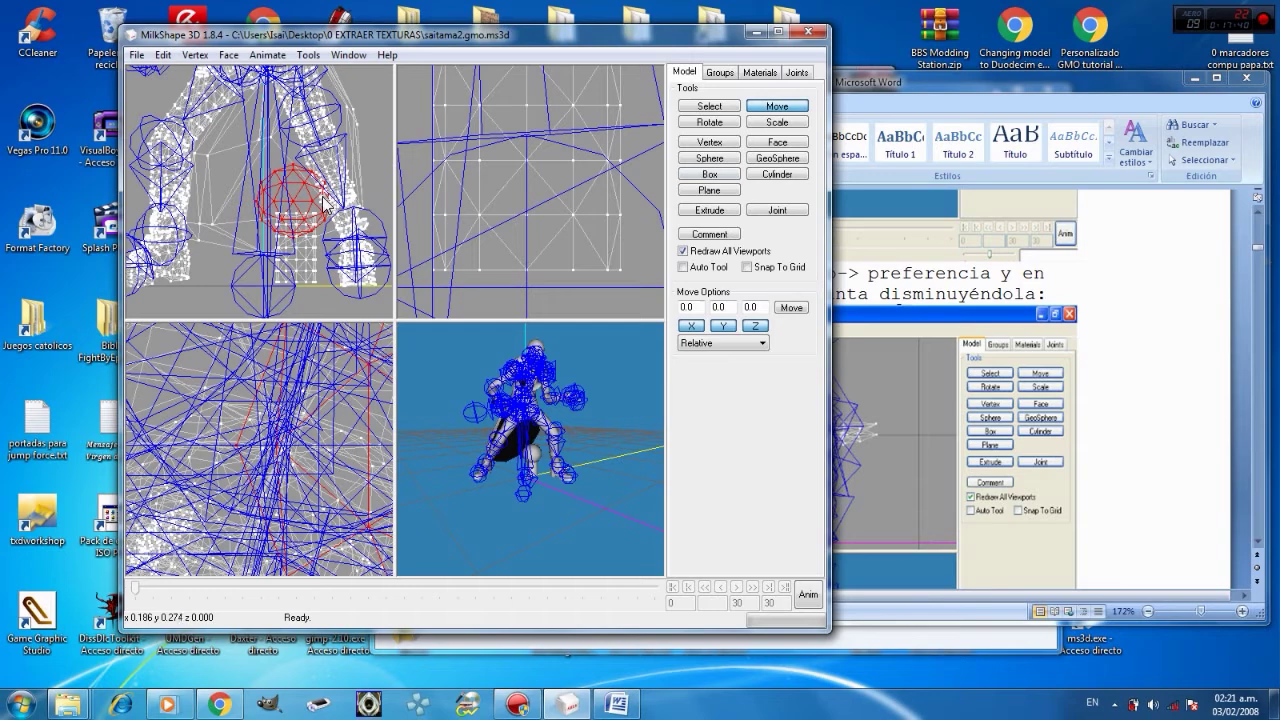
left_click_drag(302, 202, 298, 100)
right_click_drag(298, 100, 275, 243)
left_click_drag(275, 243, 265, 165)
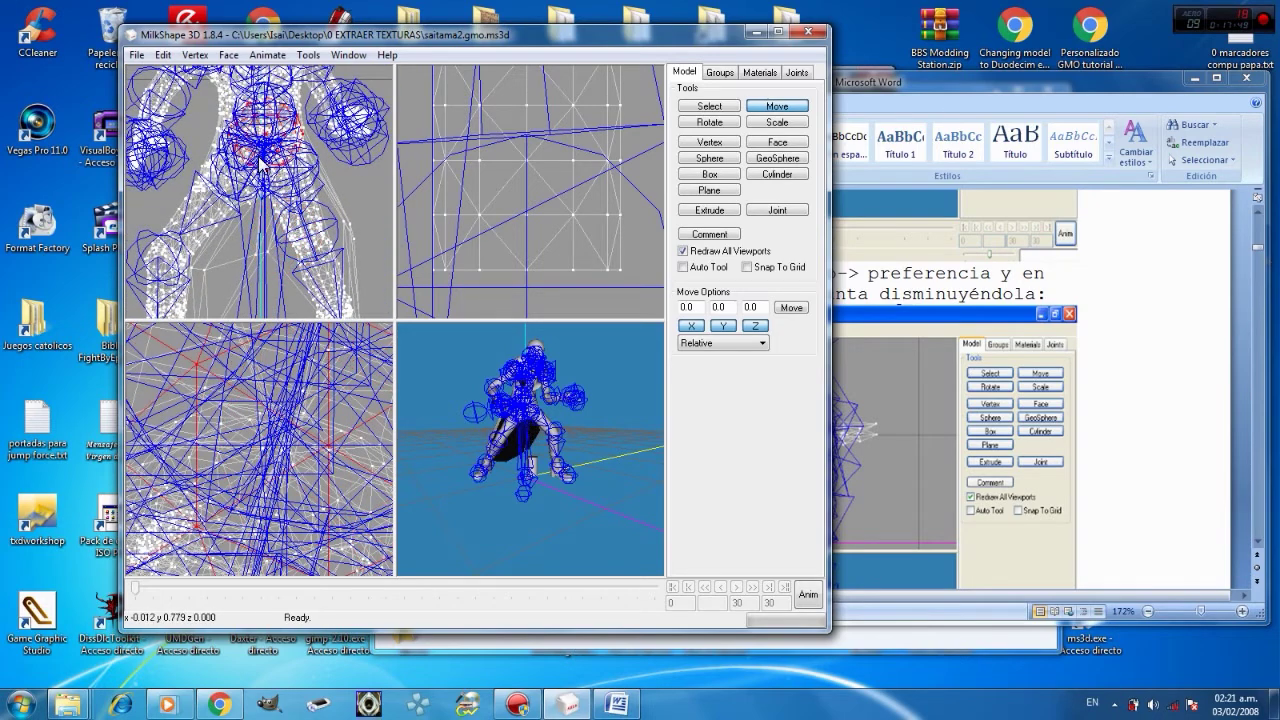
right_click_drag(240, 268, 243, 336)
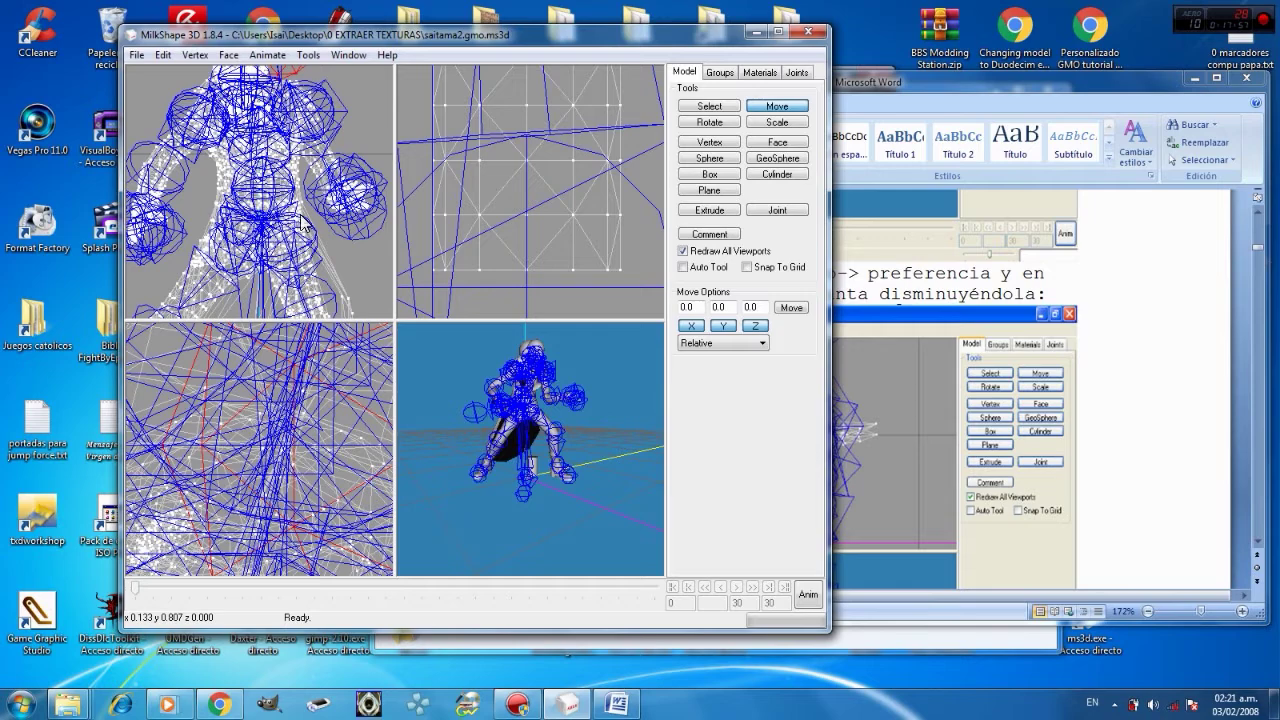
right_click_drag(268, 236, 277, 240)
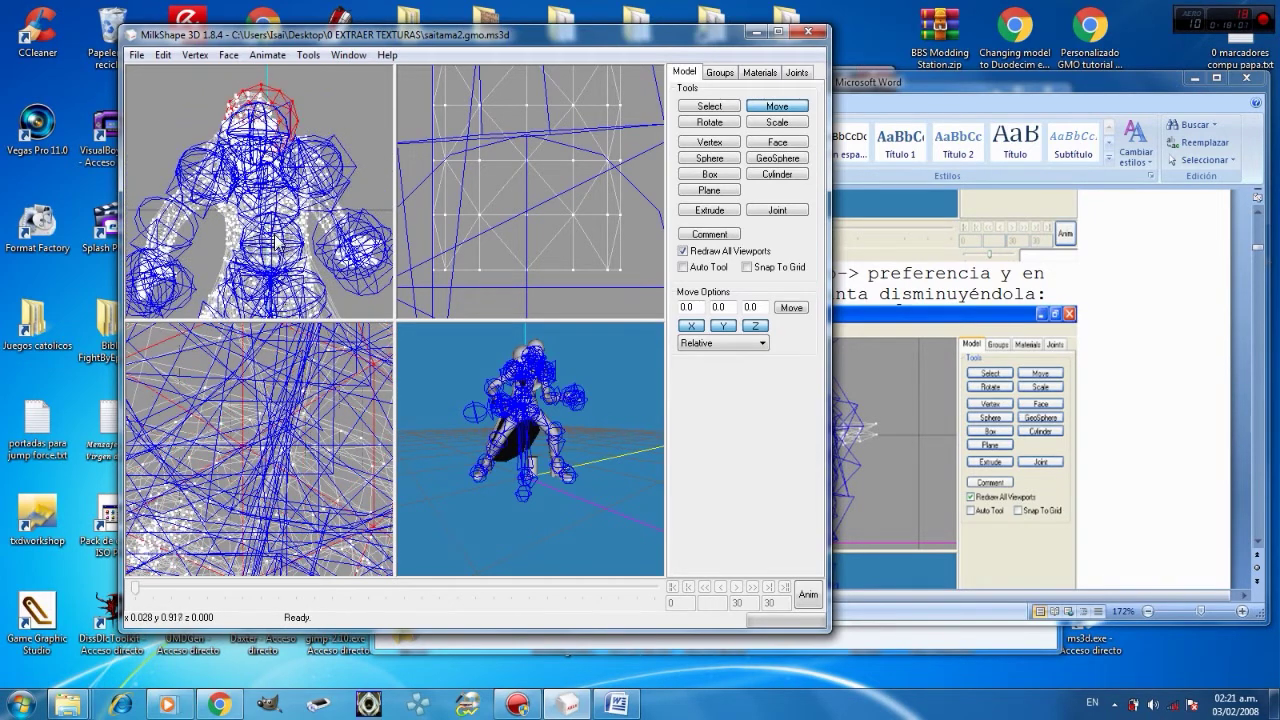
left_click_drag(284, 122, 276, 74)
key("ctrl+z")
left_click_drag(490, 398, 461, 360)
left_click_drag(530, 428, 582, 414)
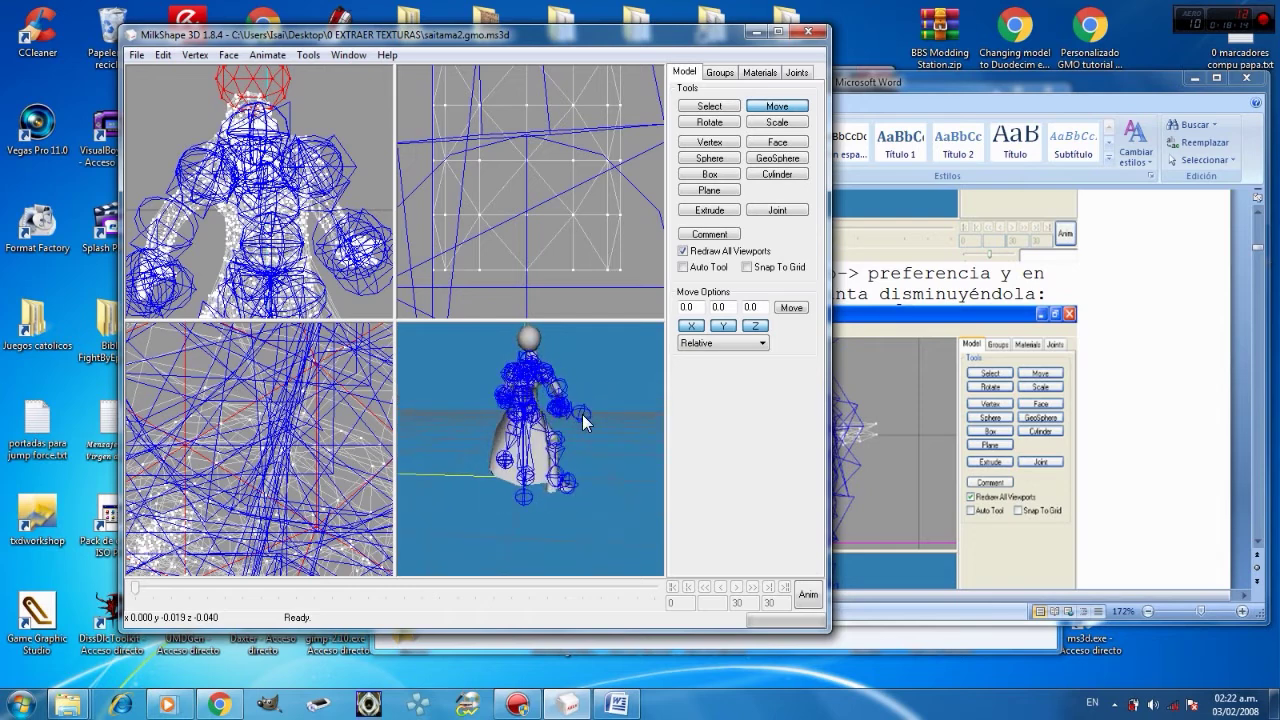
- Rotate the geosphere above the head about its center of mass in the front view
left_click(770, 124)
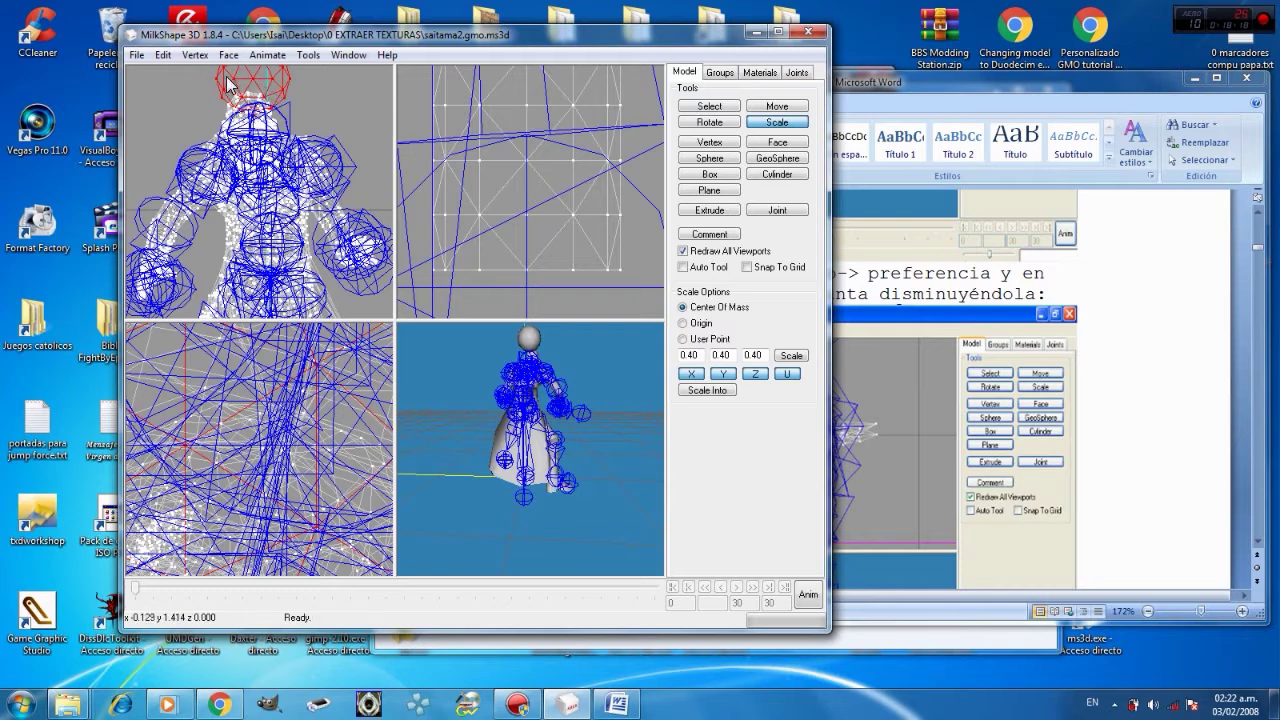
left_click_drag(526, 332, 548, 338)
left_click_drag(443, 136, 512, 250)
scroll(316, 150, "up", 2)
scroll(316, 154, "up", 1)
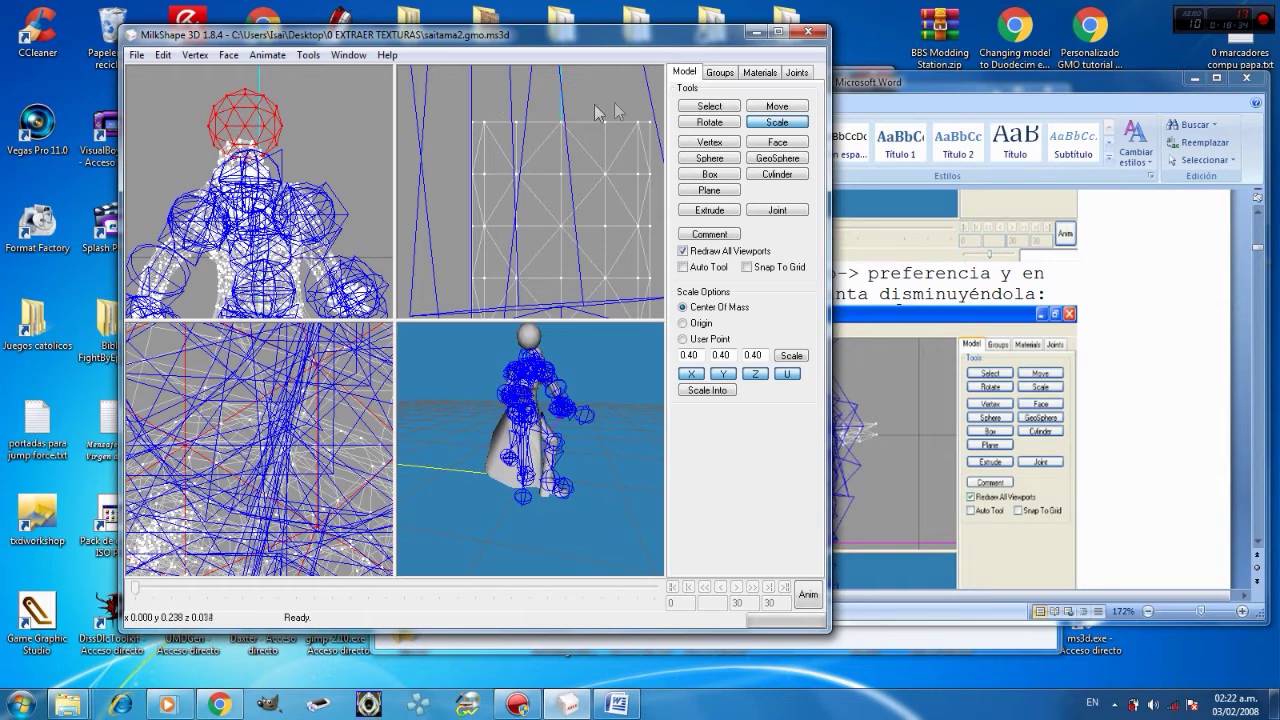
left_click(765, 125)
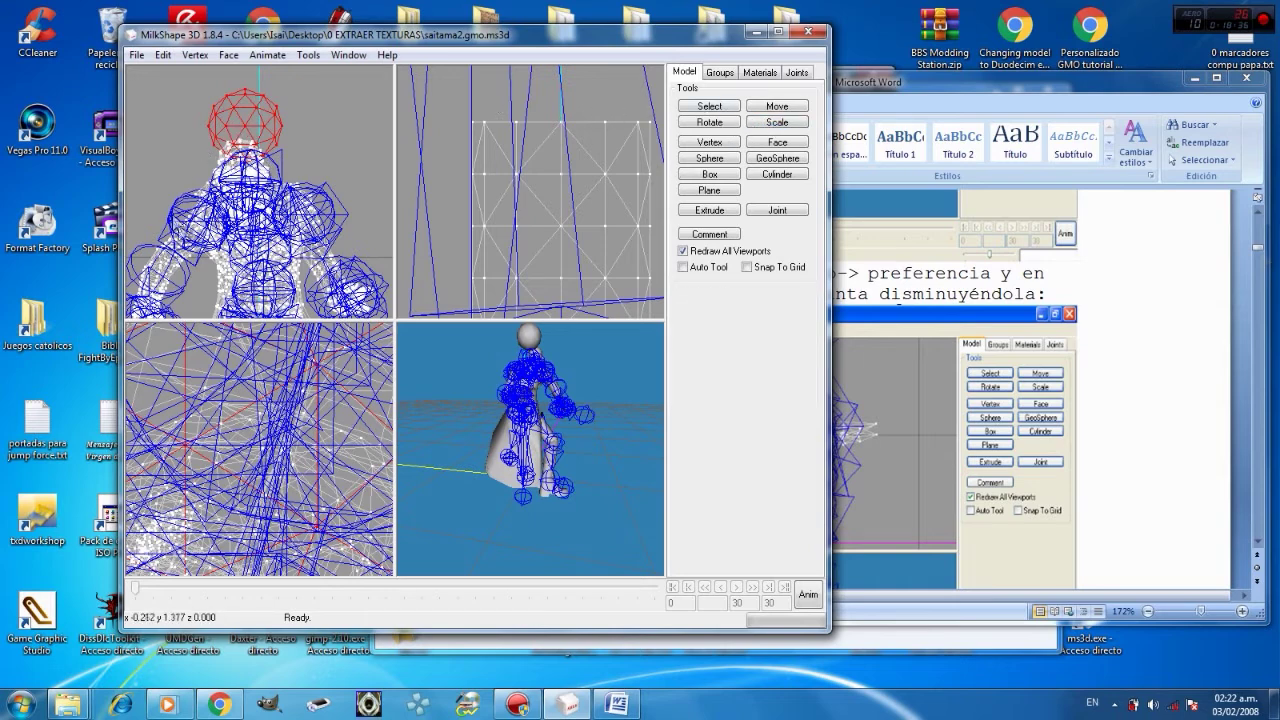
left_click(709, 121)
left_click_drag(284, 126, 232, 140)
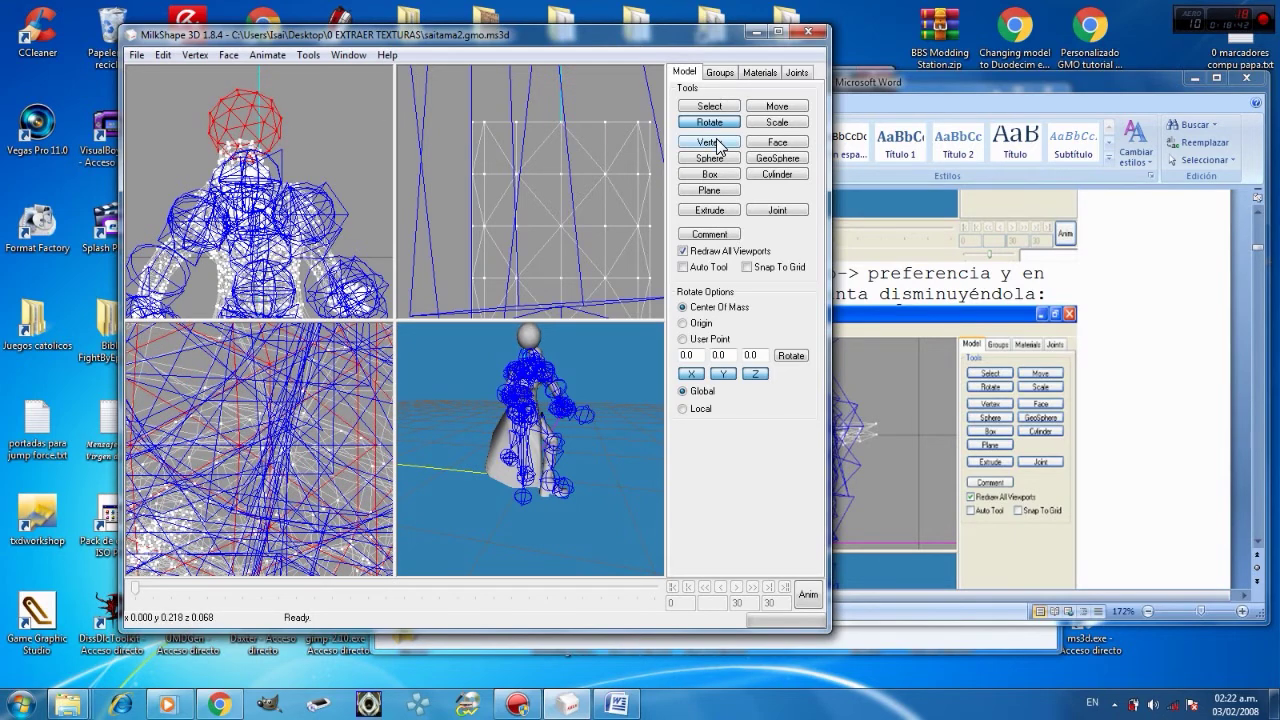
- Delete the selected geosphere above the head, and undo the deletion
left_click(163, 56)
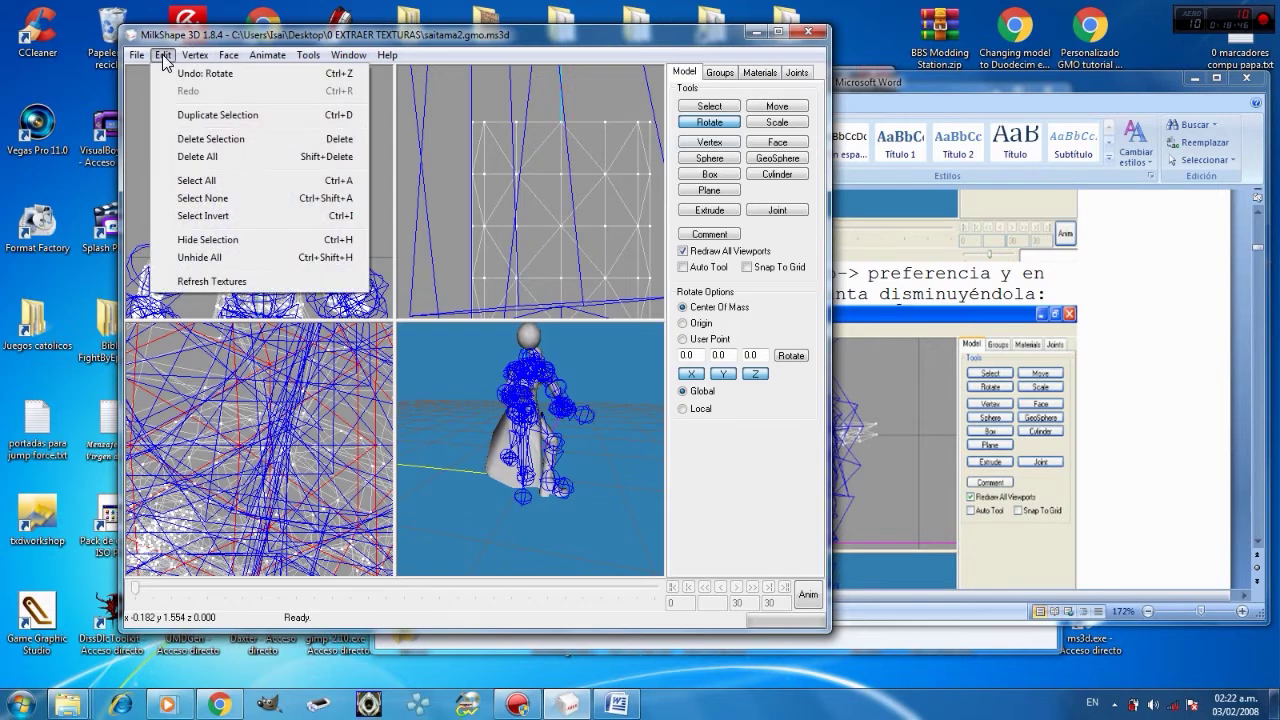
left_click(204, 139)
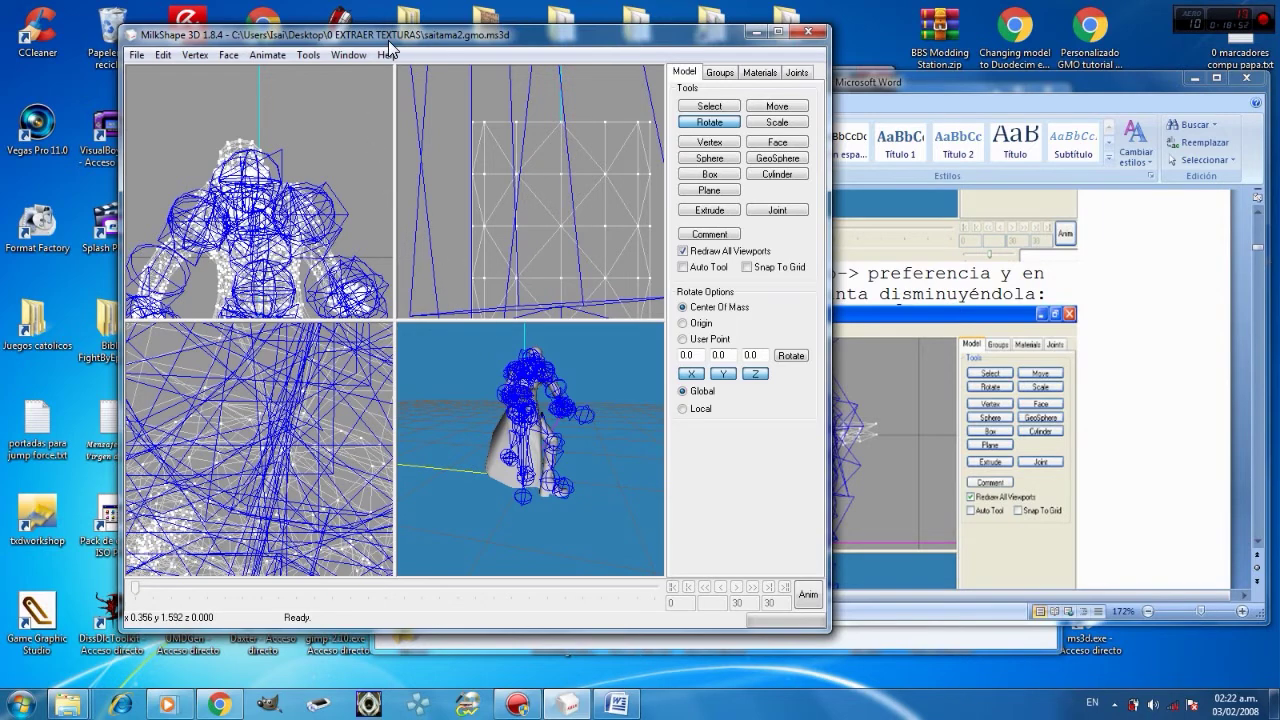
key("ctrl+z")
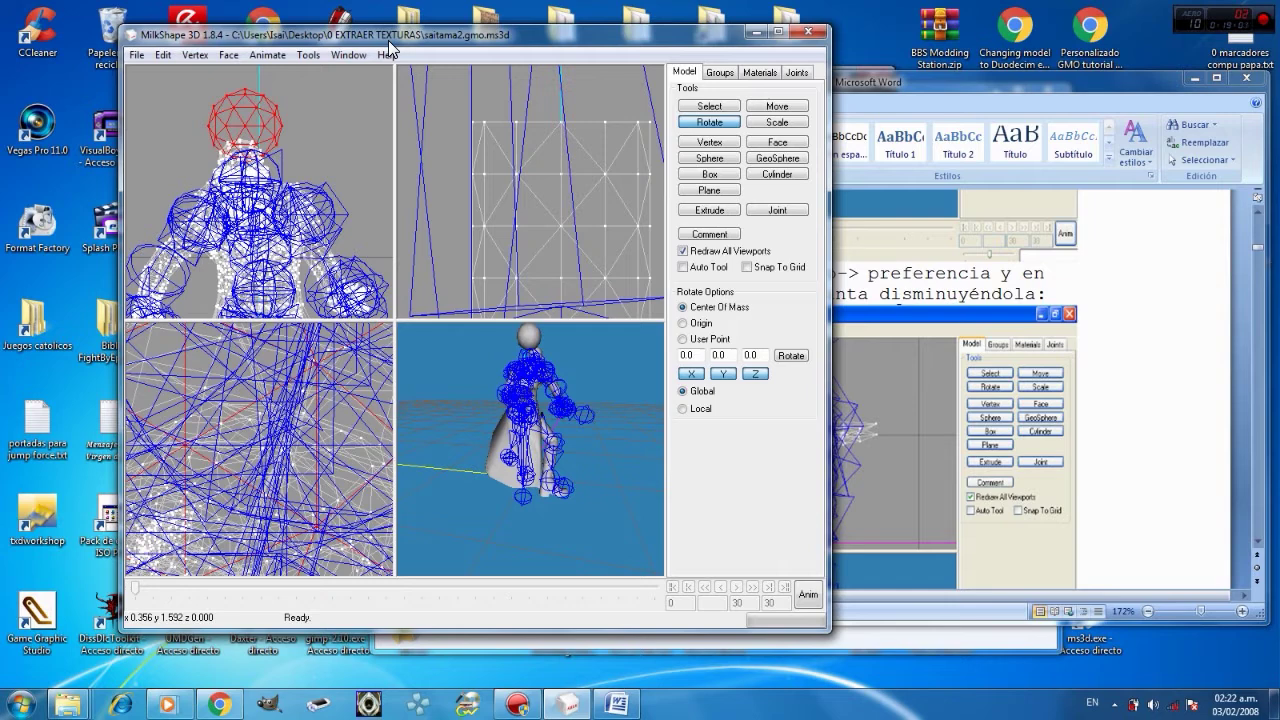
- Undo the added geosphere and cylinder, back to the selected cape faces between the legs
key("Delete")
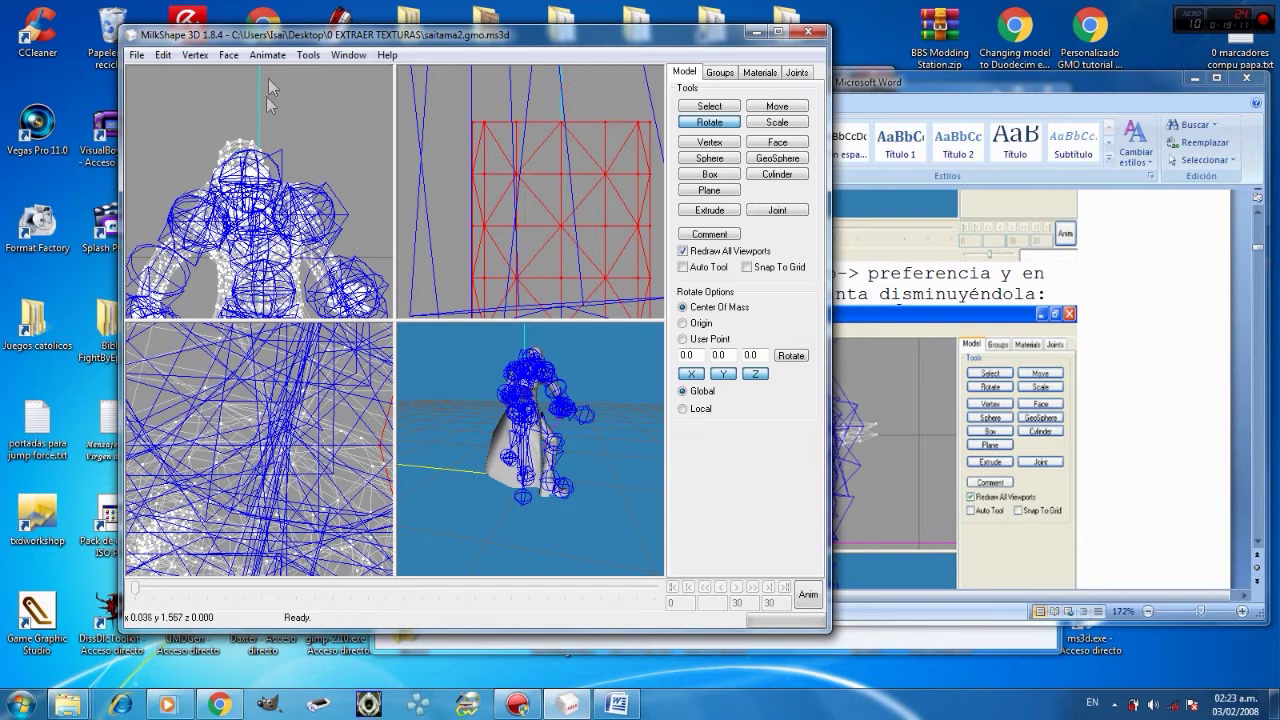
right_click_drag(283, 191, 373, 184)
right_click_drag(218, 295, 200, 178)
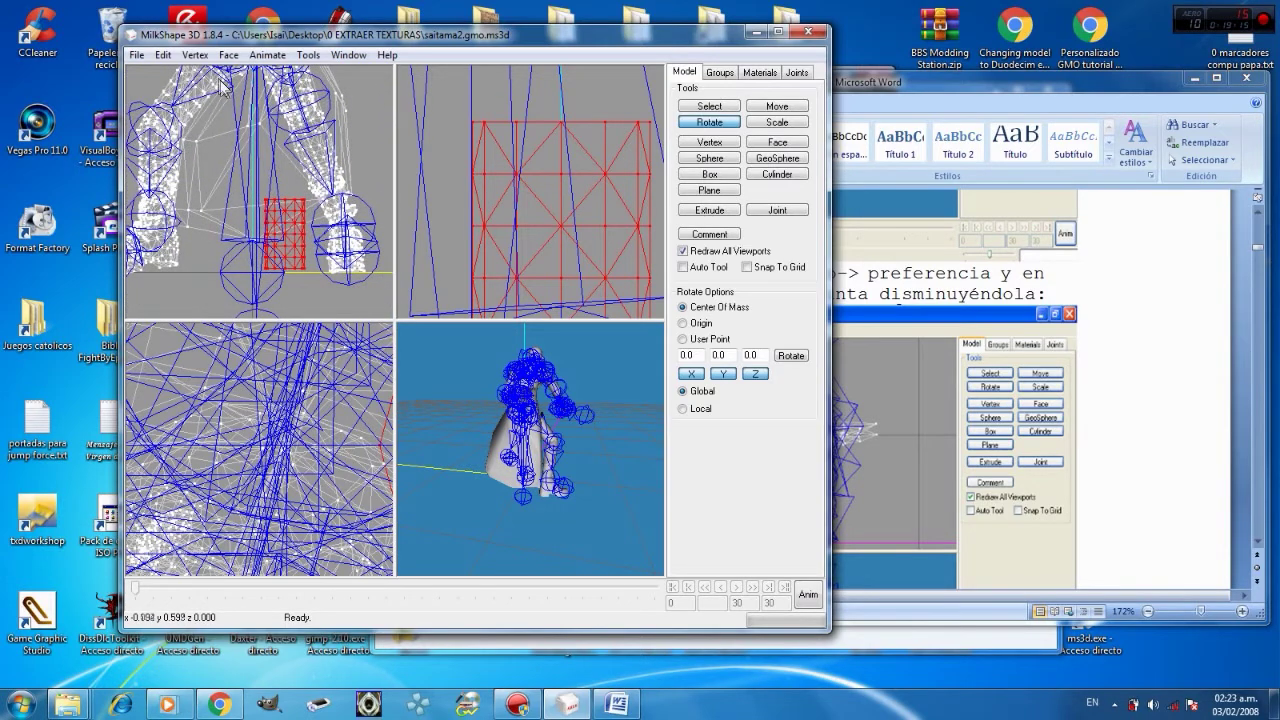
left_click_drag(224, 88, 228, 92)
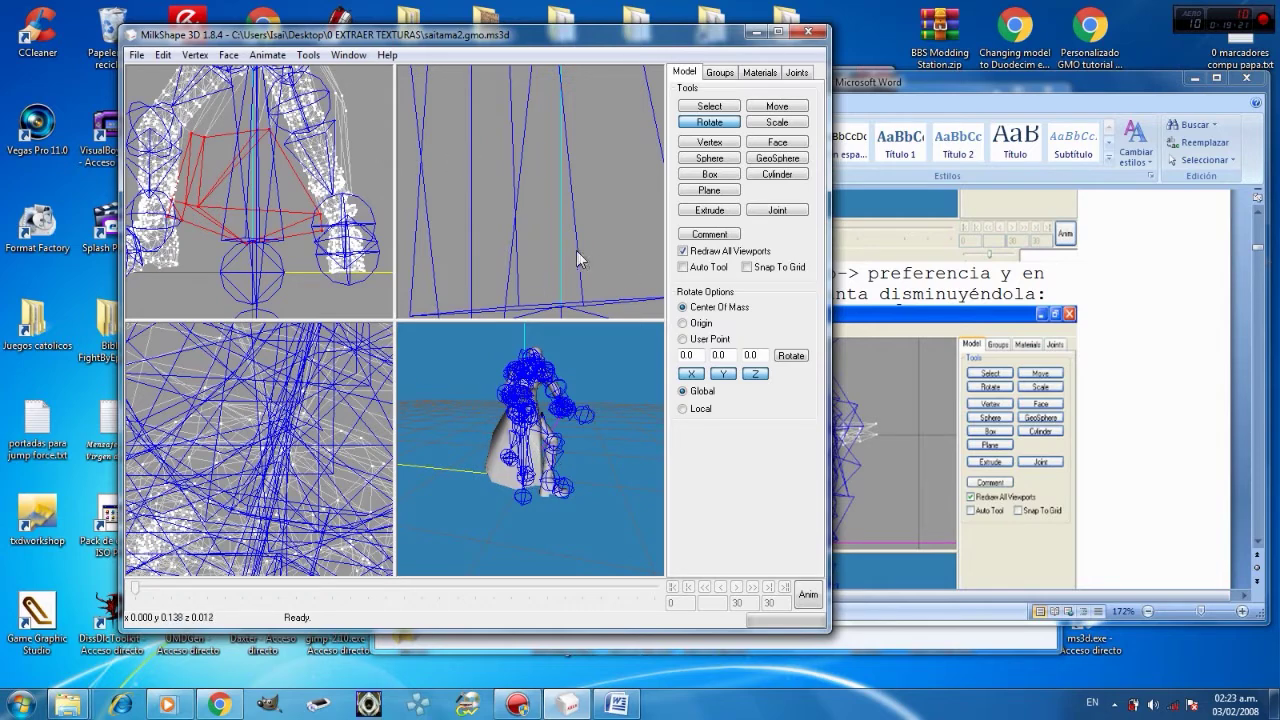
- Delete the selected cape faces between the legs and inspect the cape in the 3D view
left_click(195, 55)
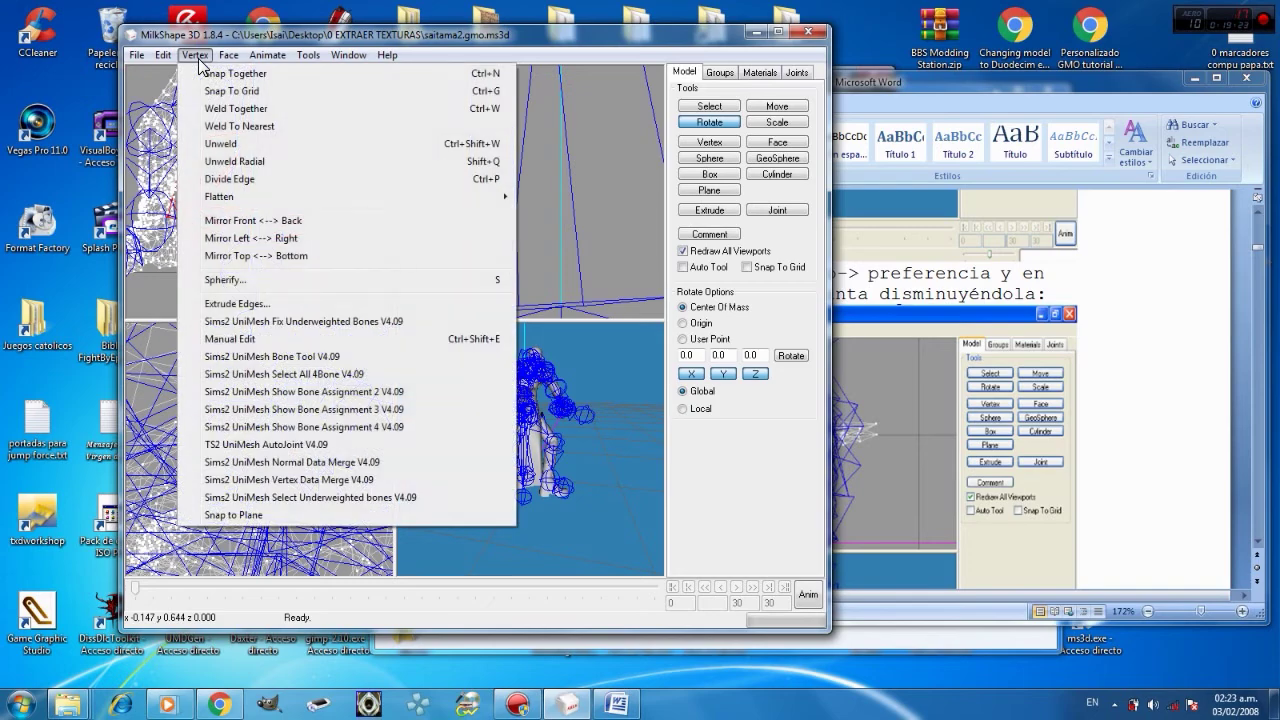
mouse_move(163, 55)
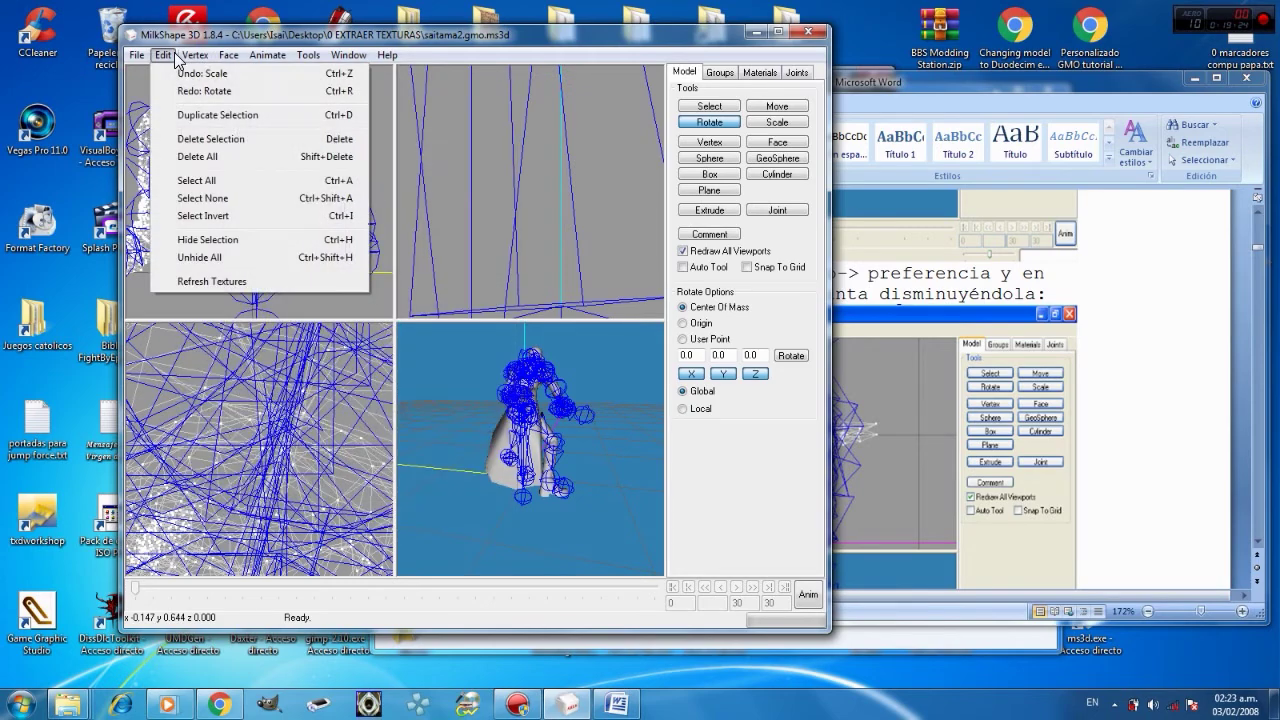
left_click(208, 142)
left_click_drag(530, 458, 547, 430)
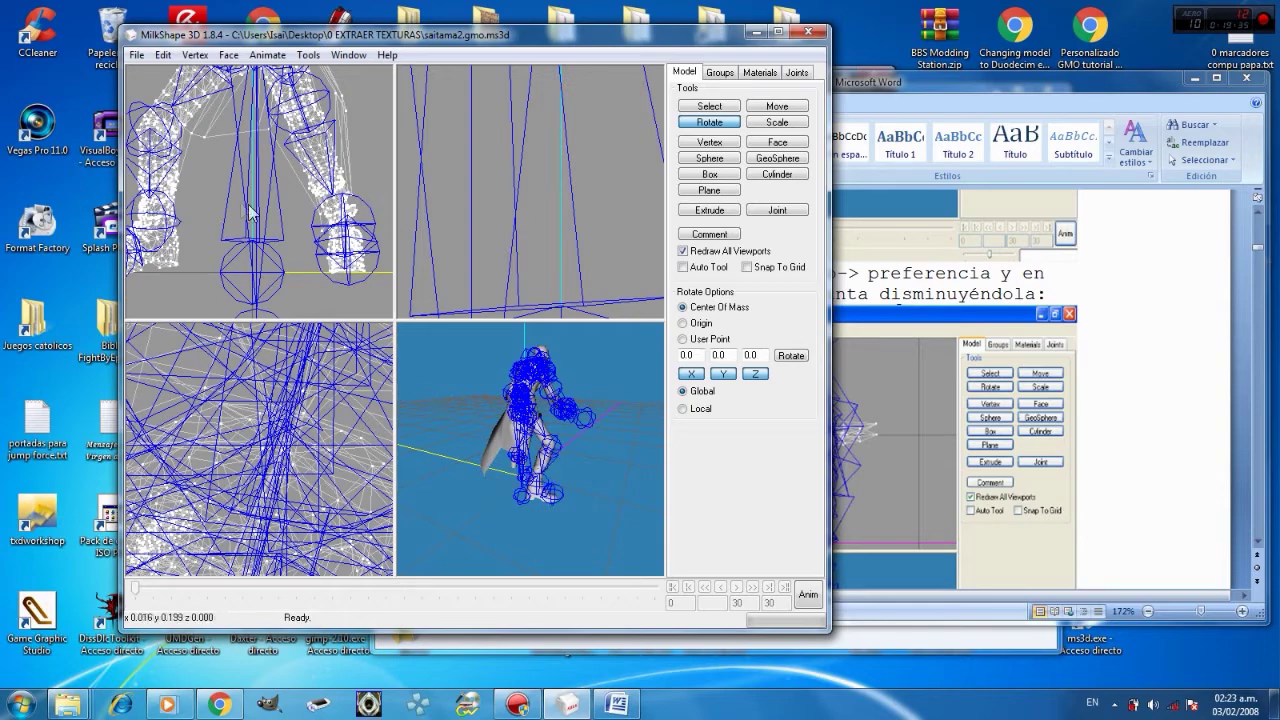
- Undo the deletion of the lower cape faces
left_click(190, 55)
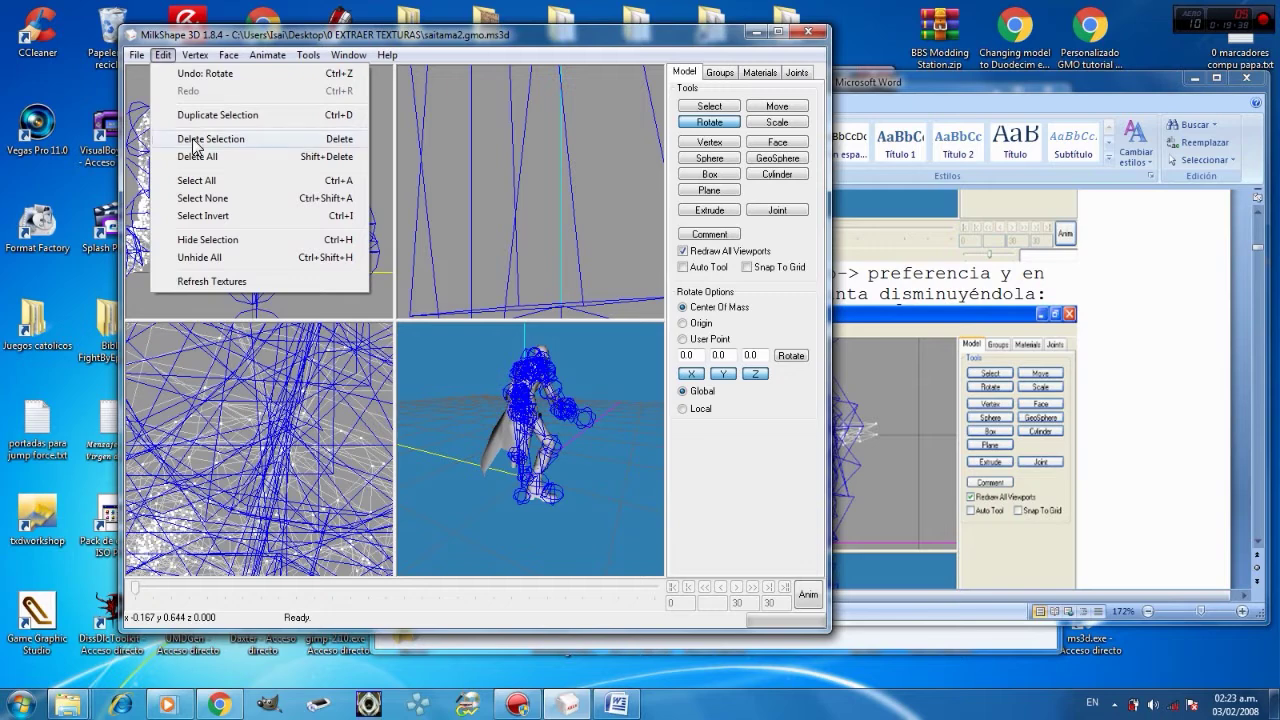
left_click(194, 156)
key("ctrl+z")
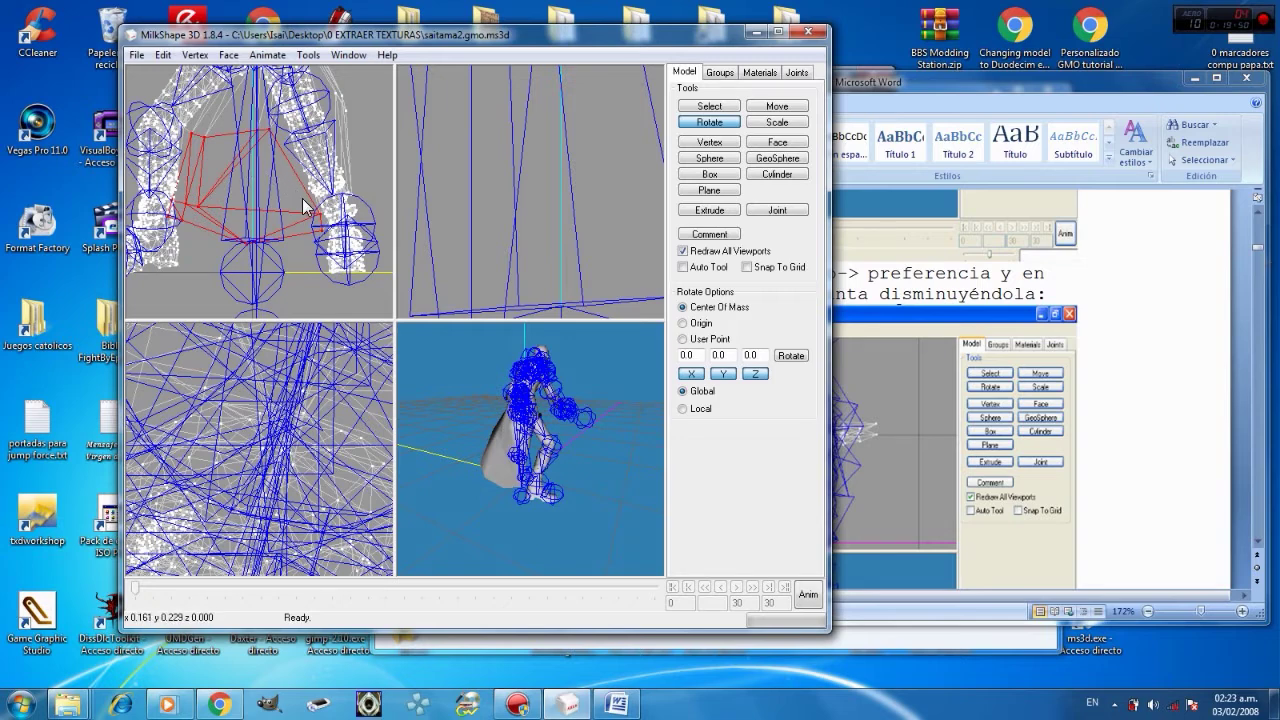
- Move the selected cape faces upward between the legs in the front view
left_click(737, 108)
left_click(301, 288)
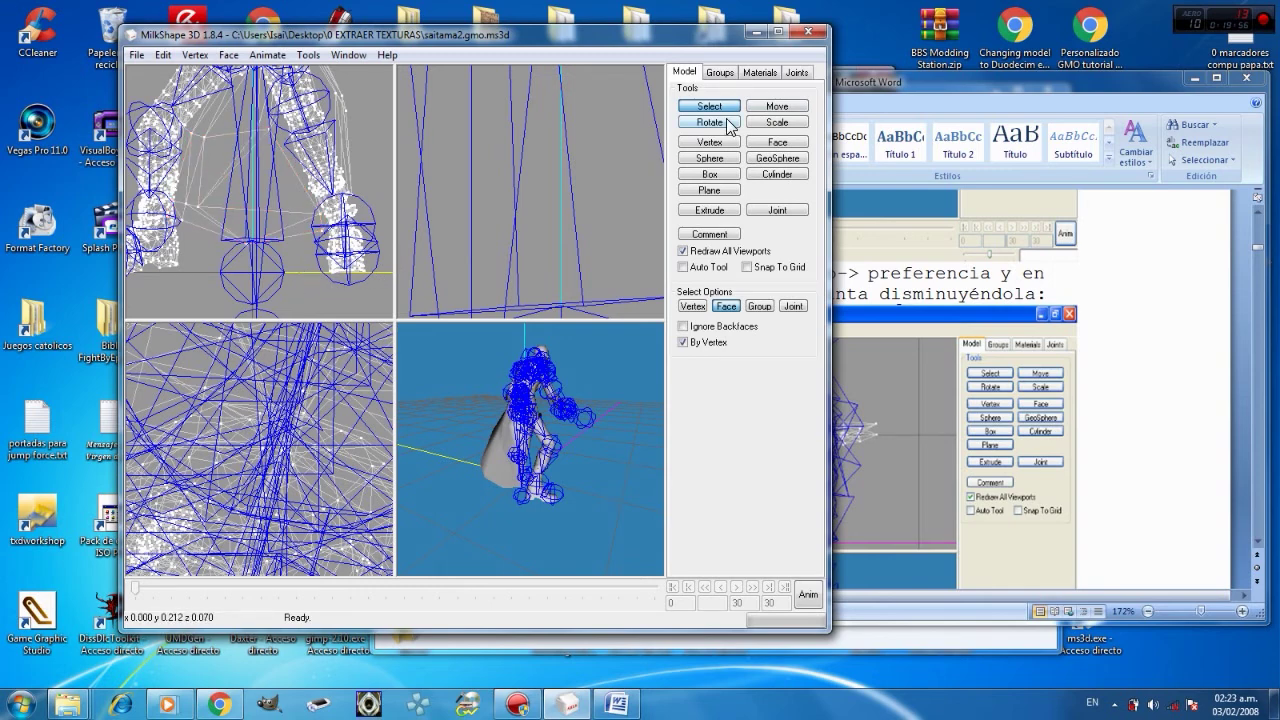
key("ctrl+z")
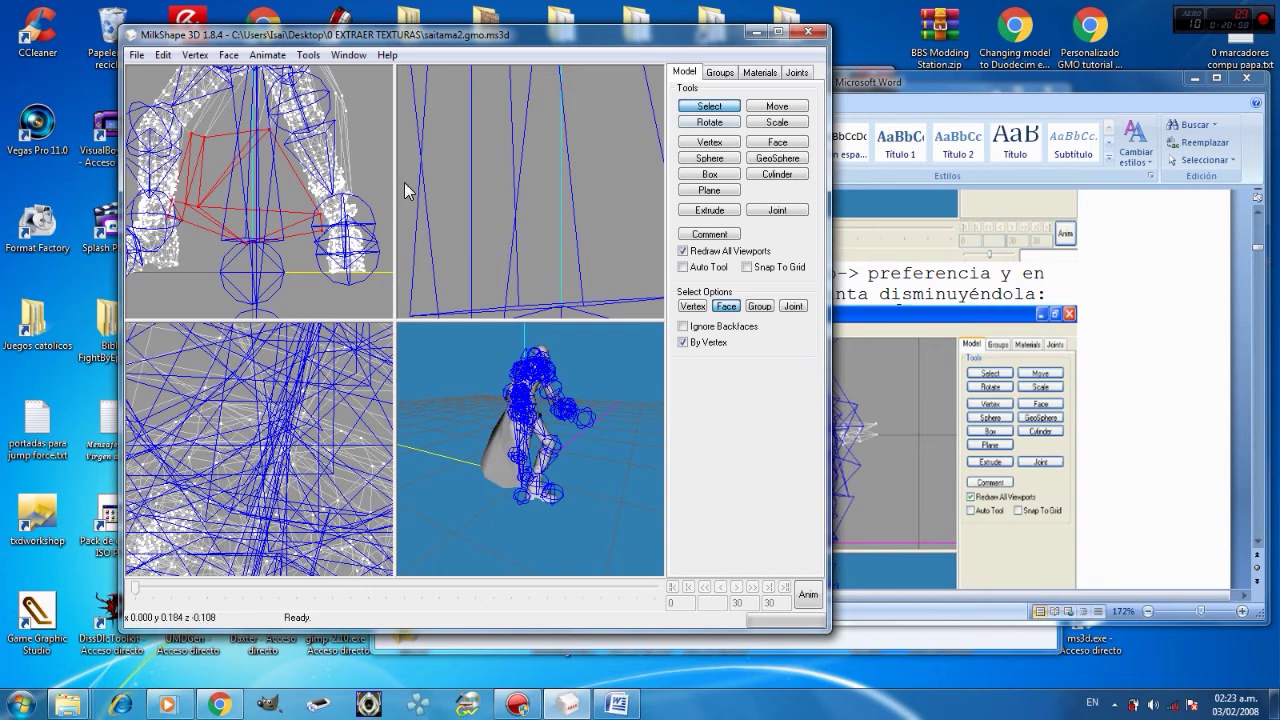
left_click(777, 108)
left_click_drag(262, 240, 262, 184)
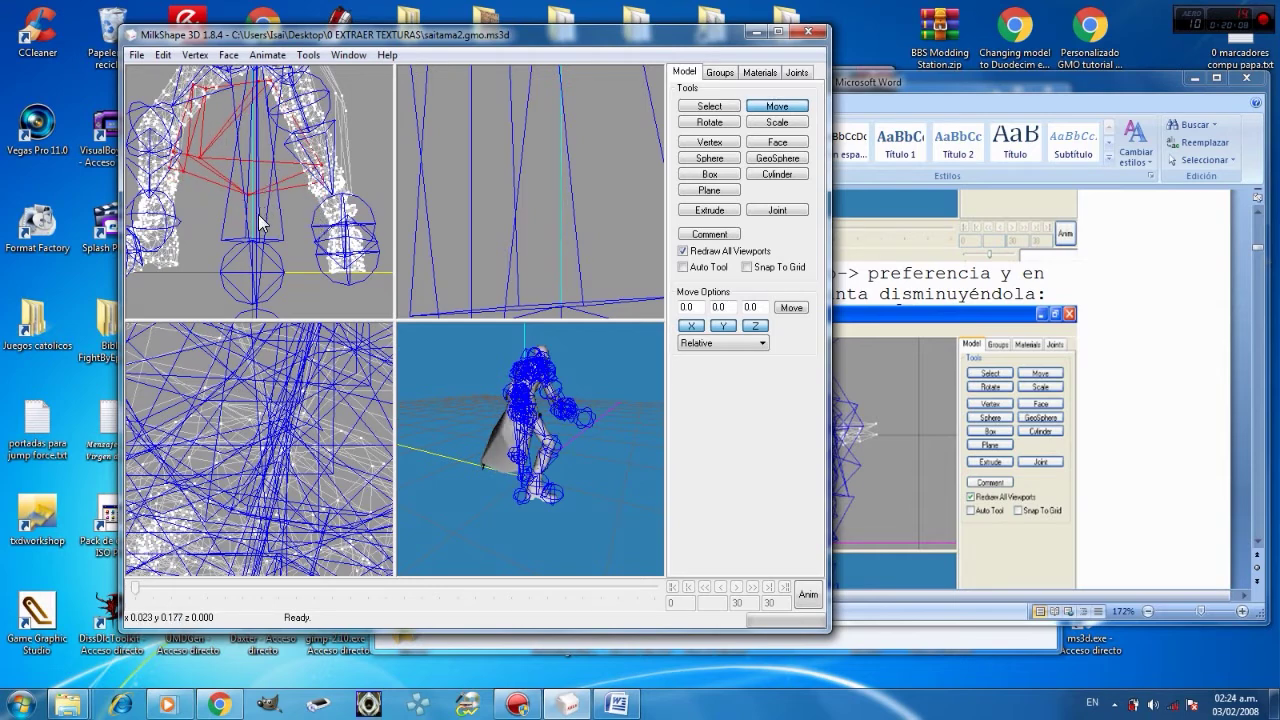
- Select the faces of both of Saitama's feet in the front view, using face selection by vertex
left_click(718, 106)
scroll(278, 228, "up", 3)
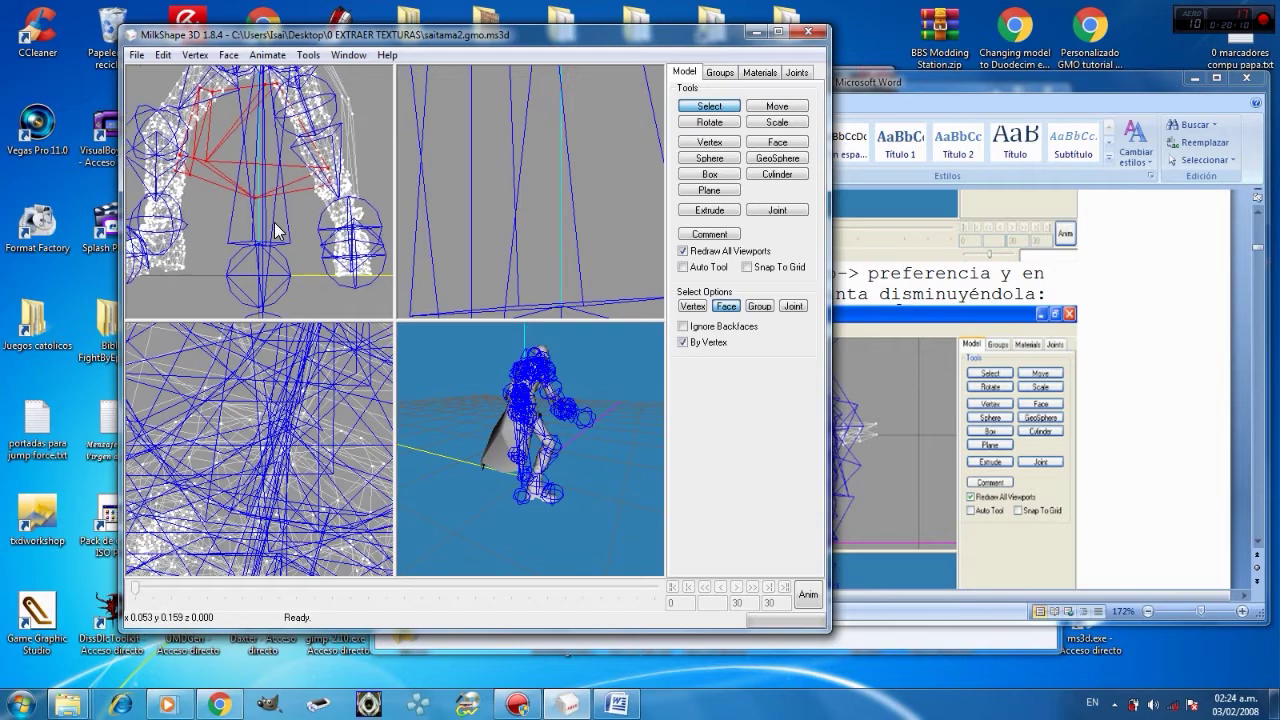
scroll(278, 228, "down", 3)
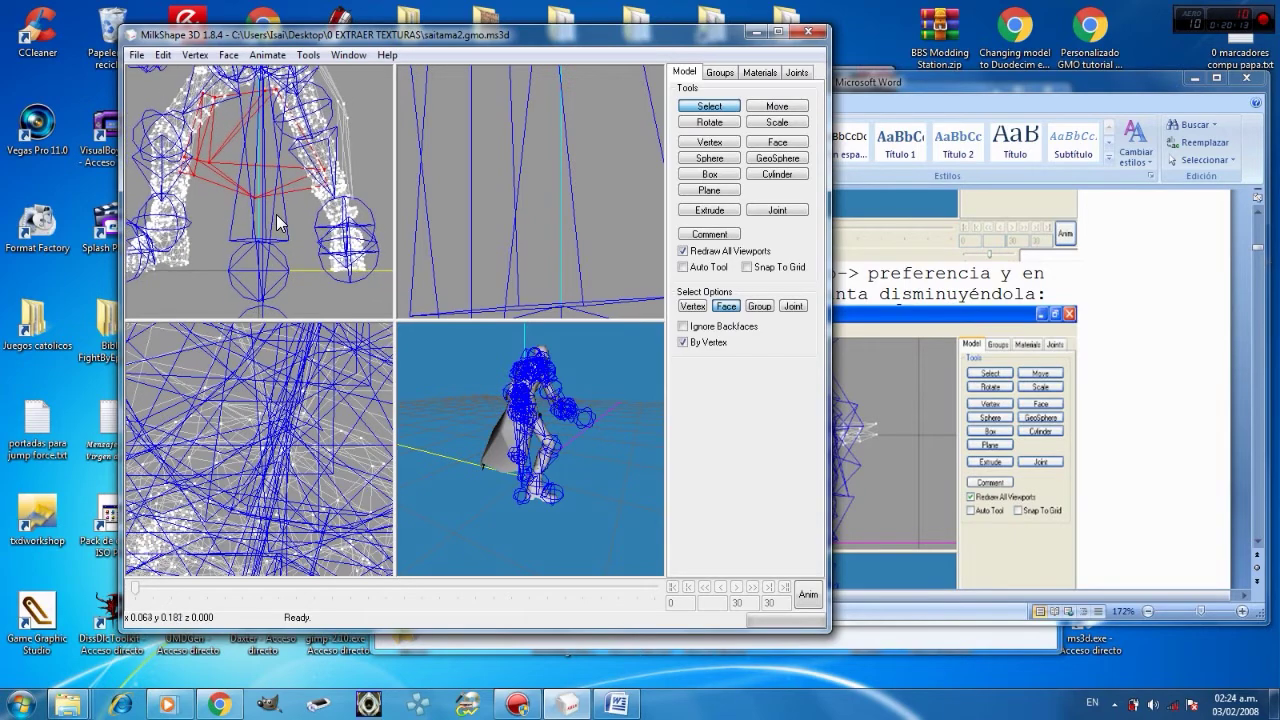
scroll(278, 222, "down", 5)
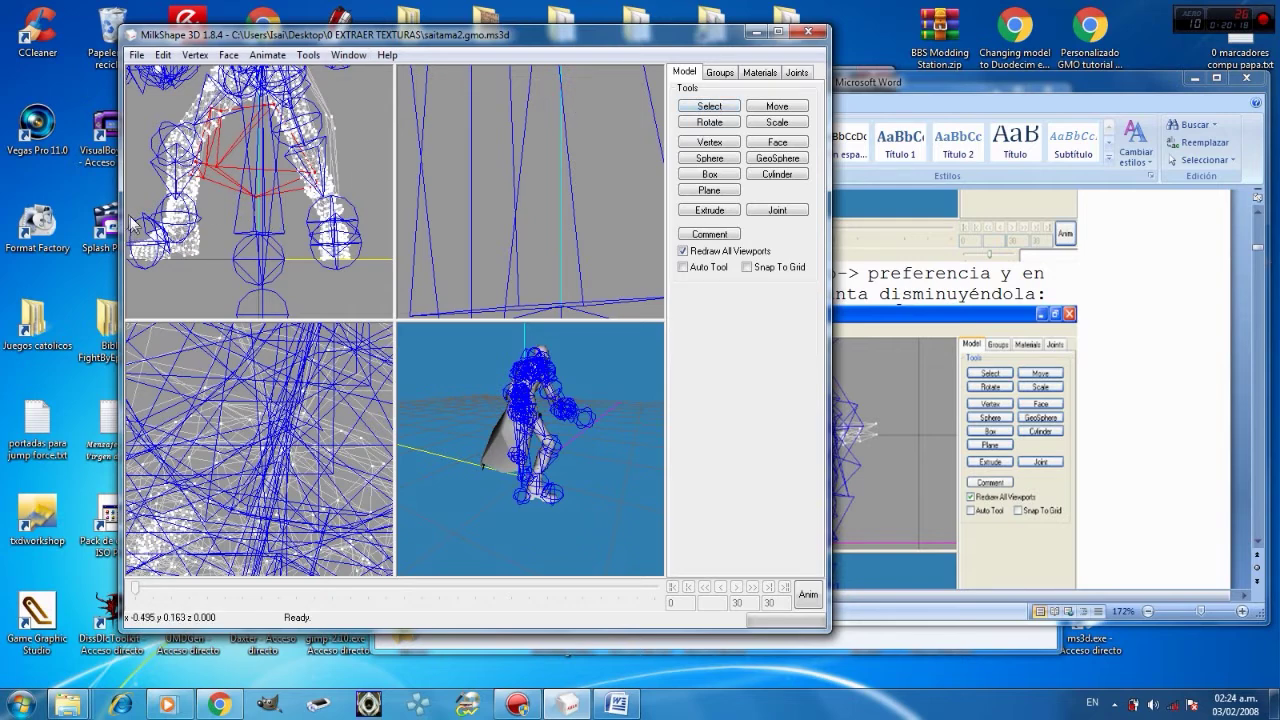
left_click(709, 106)
left_click(370, 182)
left_click_drag(376, 200, 128, 289)
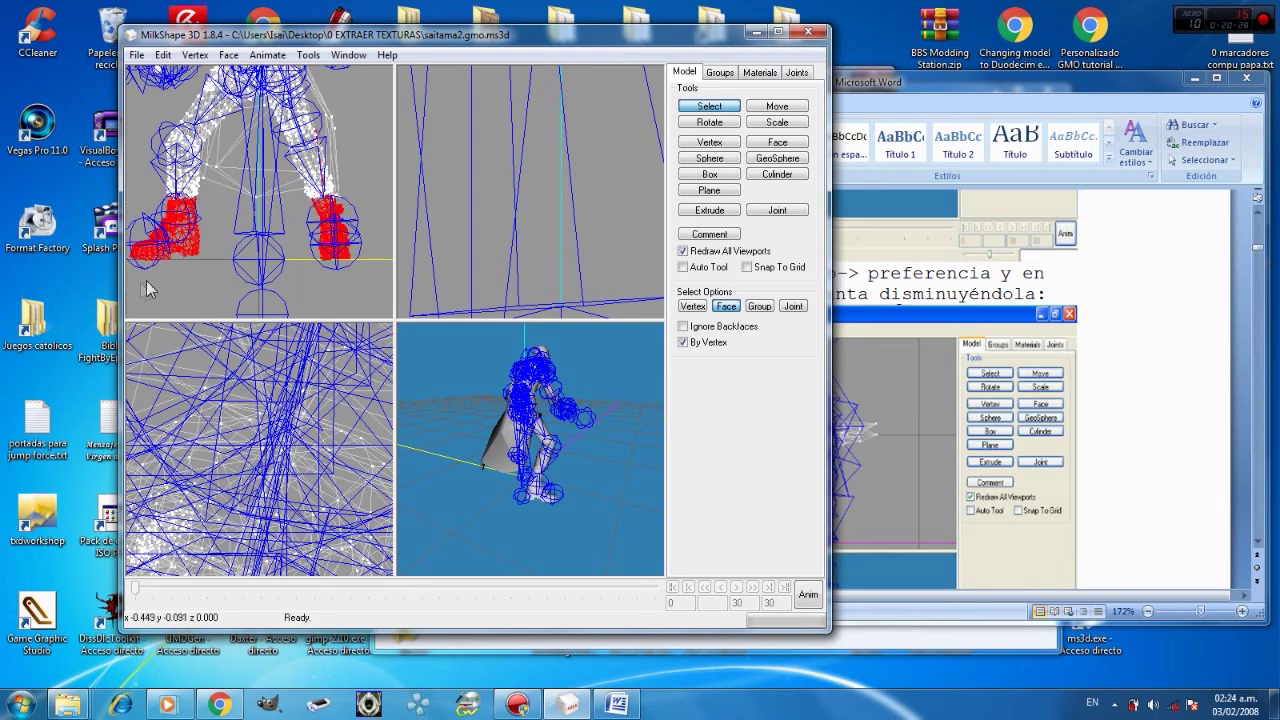
- Reselect the faces of both feet in the front view and stretch them vertically with the Scale tool about the center of mass
left_click(373, 225)
left_click_drag(338, 248, 130, 288)
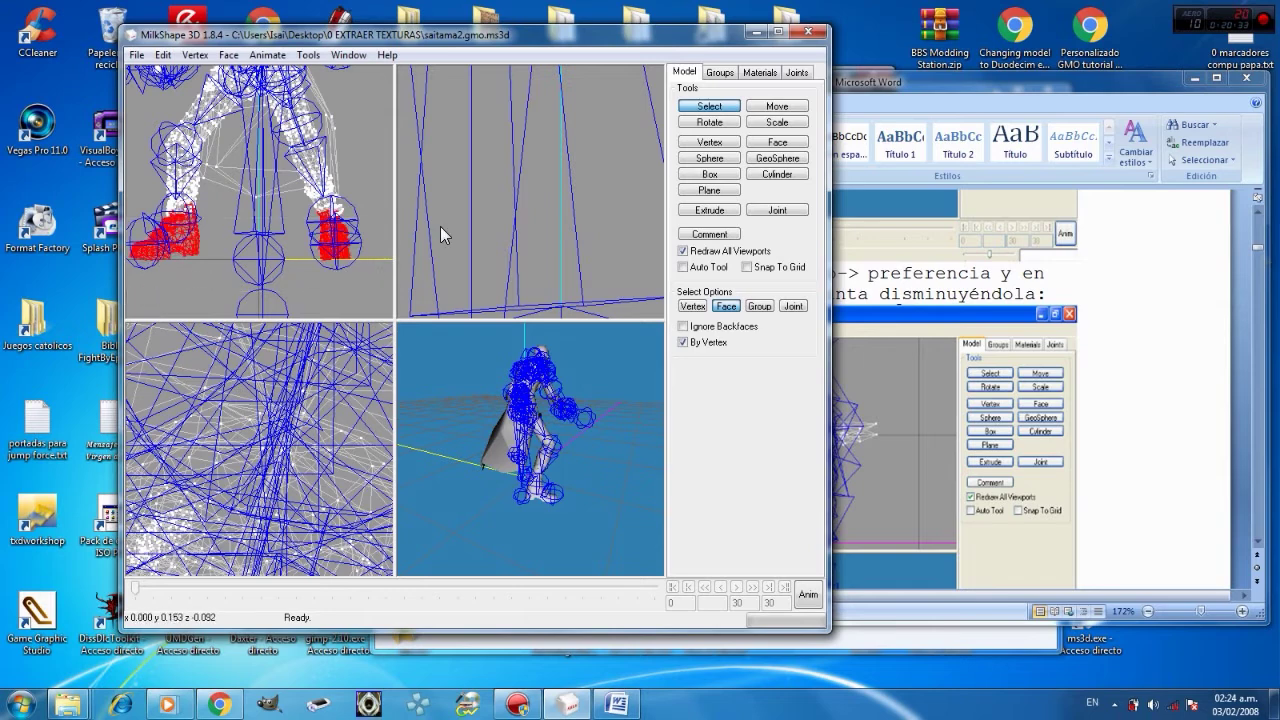
left_click(777, 122)
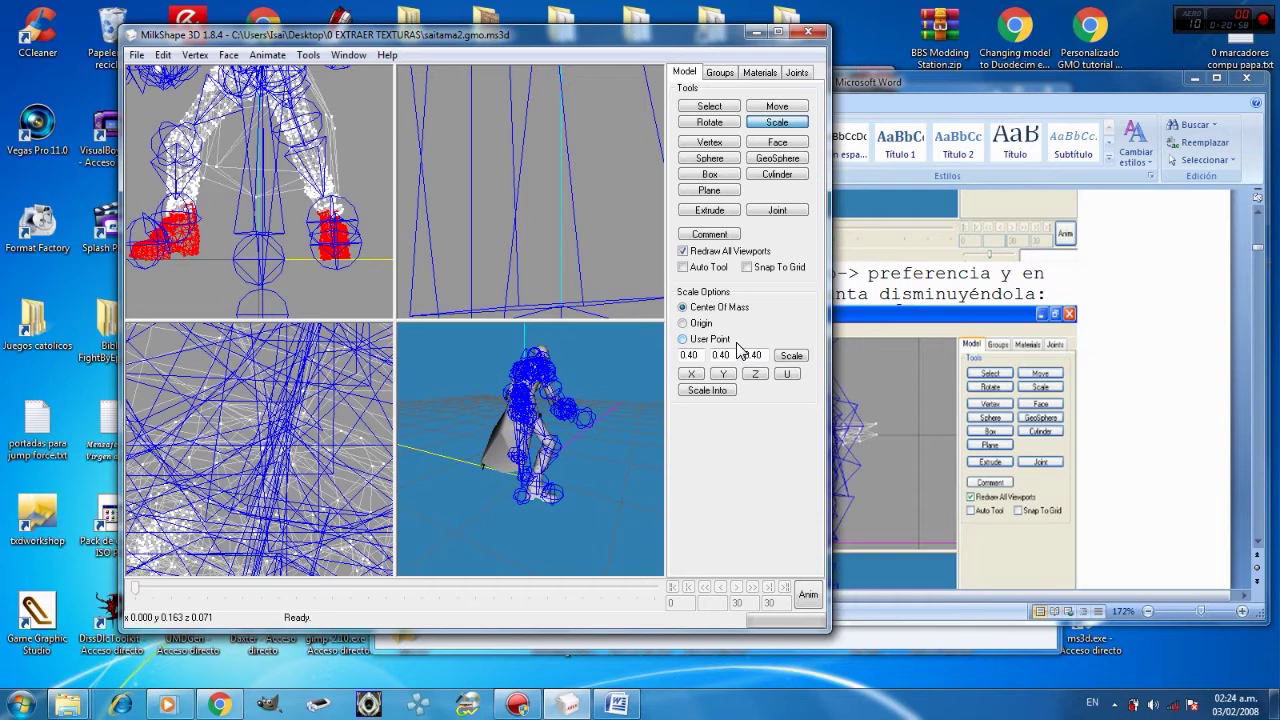
left_click(707, 390)
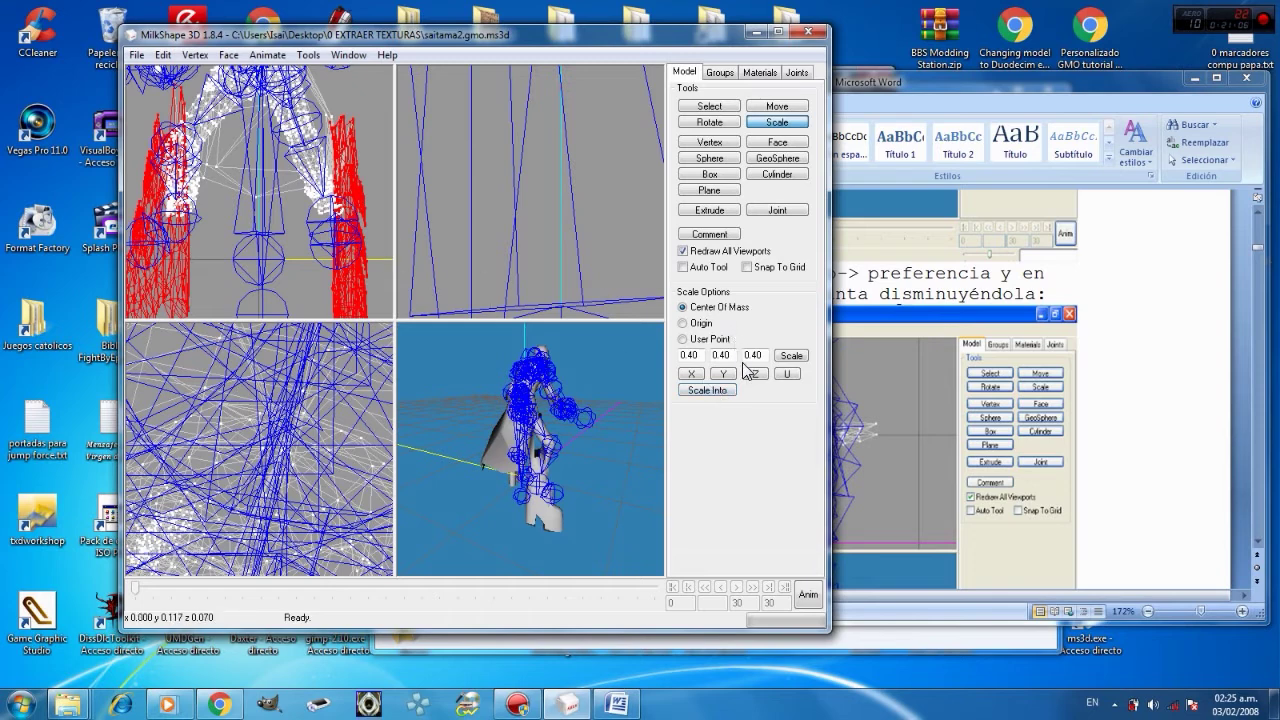
- Move the stretched feet faces slightly in the front view and inspect them in the 3D view
left_click(781, 107)
mouse_move(357, 271)
left_mouse_down()
mouse_move(342, 270)
mouse_move(372, 268)
mouse_move(352, 270)
left_mouse_up()
left_click_drag(420, 340, 469, 444)
left_click_drag(325, 262, 298, 250)
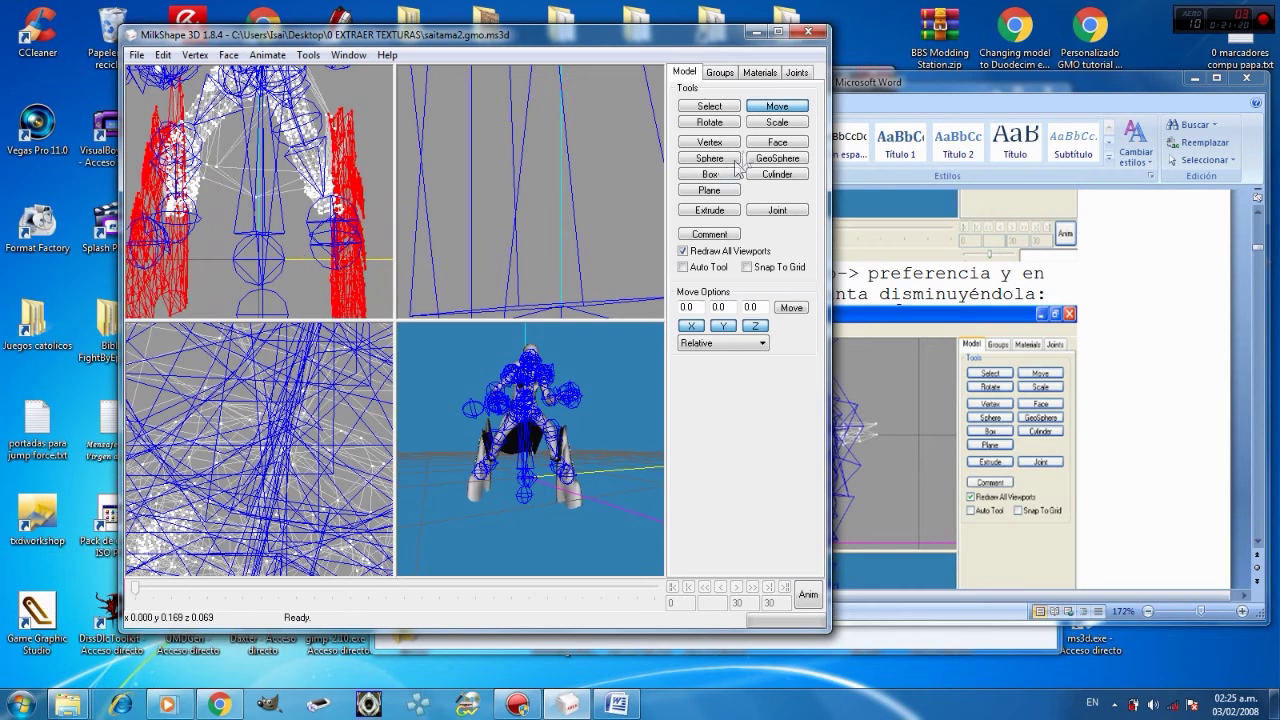
- Rotate the selected feet faces slightly about their center of mass in the front view
left_click(768, 124)
mouse_move(600, 332)
left_mouse_down()
mouse_move(562, 390)
mouse_move(584, 340)
left_mouse_up()
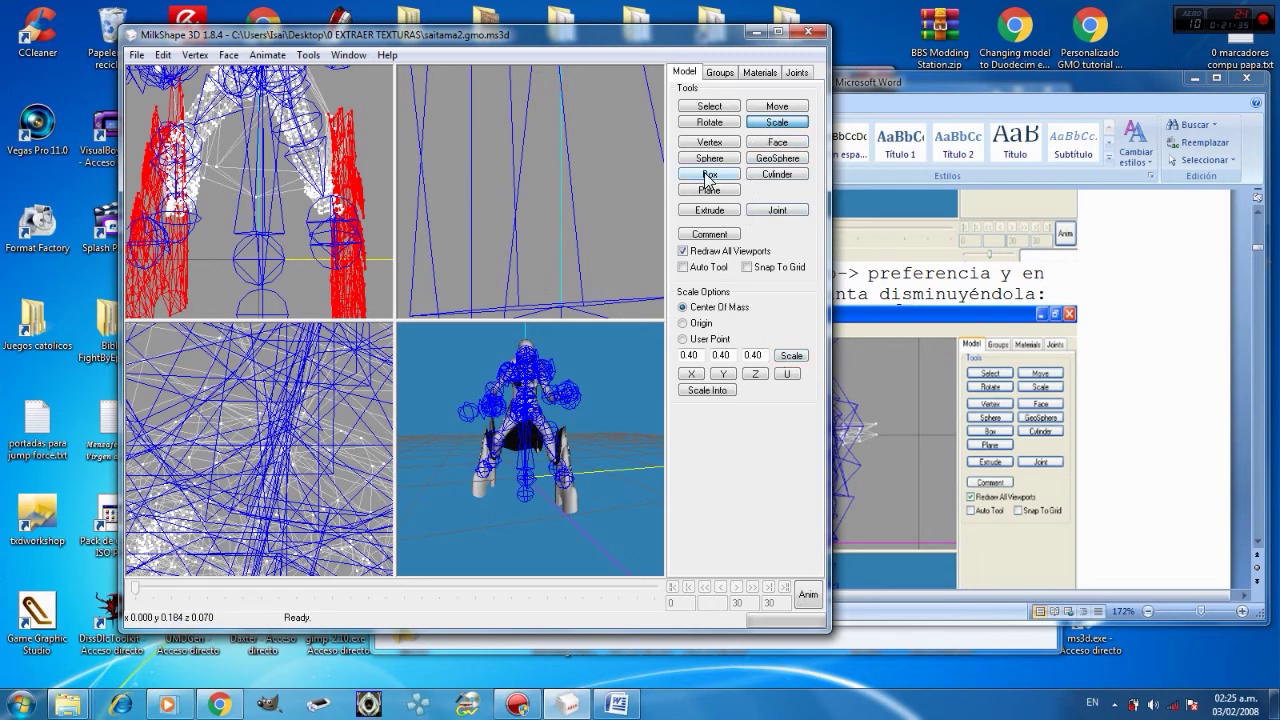
left_click(716, 124)
left_click_drag(310, 264, 342, 255)
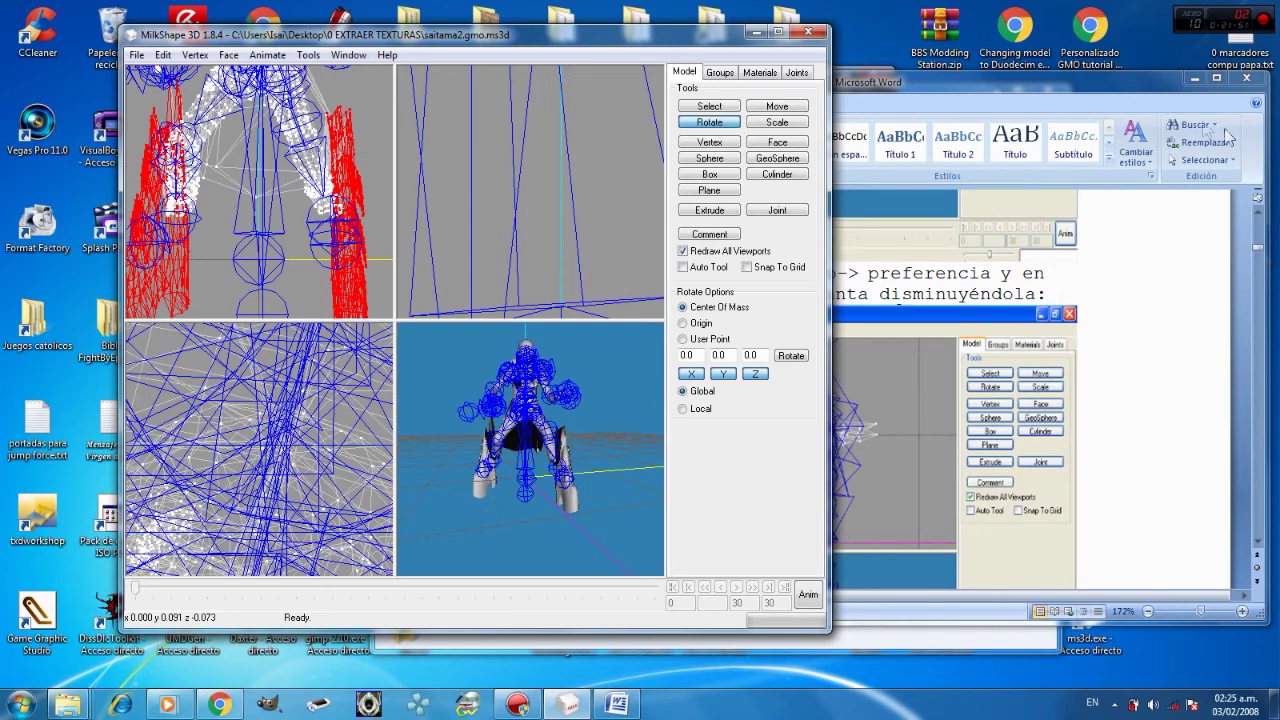
- Switch to the Word tutorial document and review its sections on scaling the model, assigning bones and preparing textures
left_click(1144, 86)
scroll(997, 288, "down", 1)
scroll(997, 289, "down", 15)
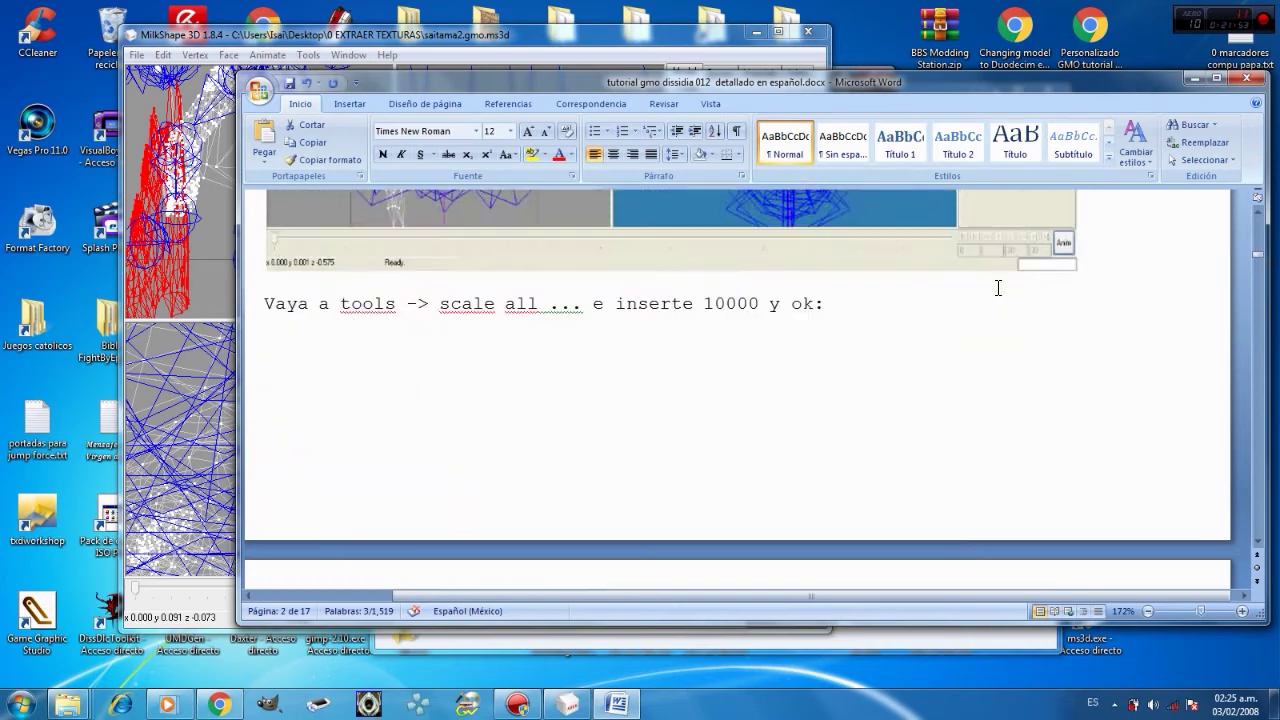
scroll(998, 290, "down", 10)
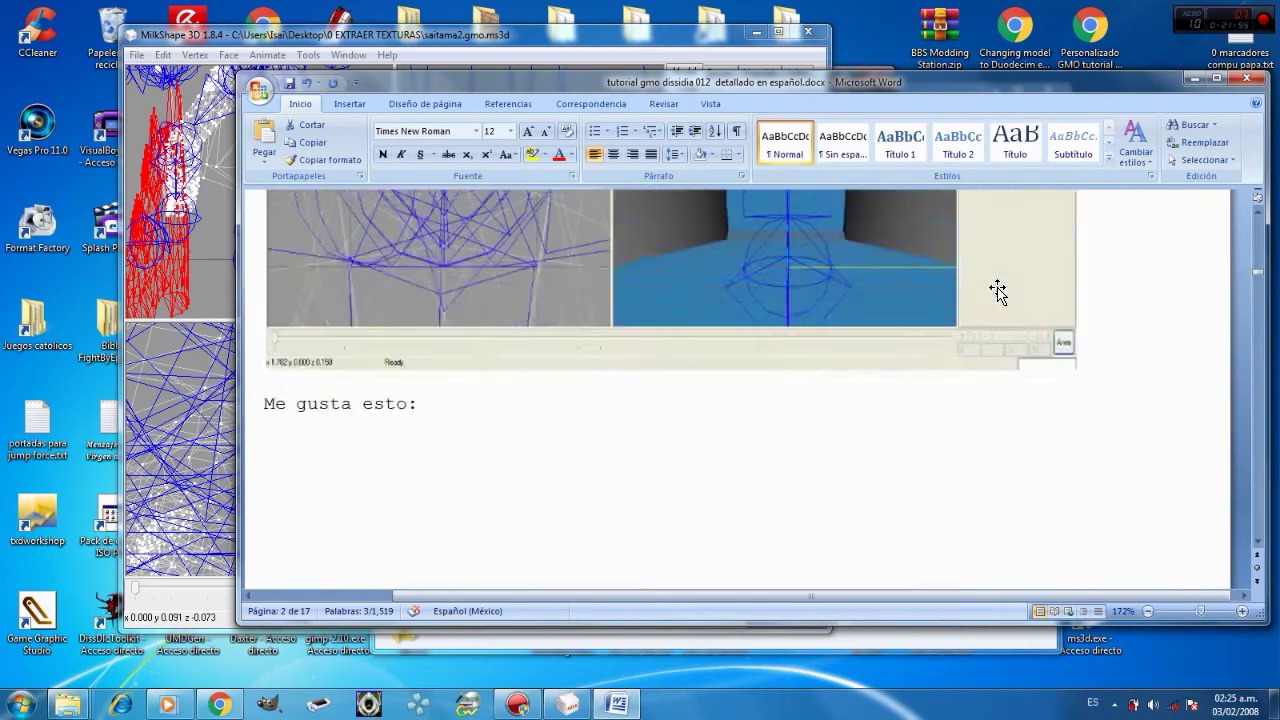
scroll(997, 289, "down", 12)
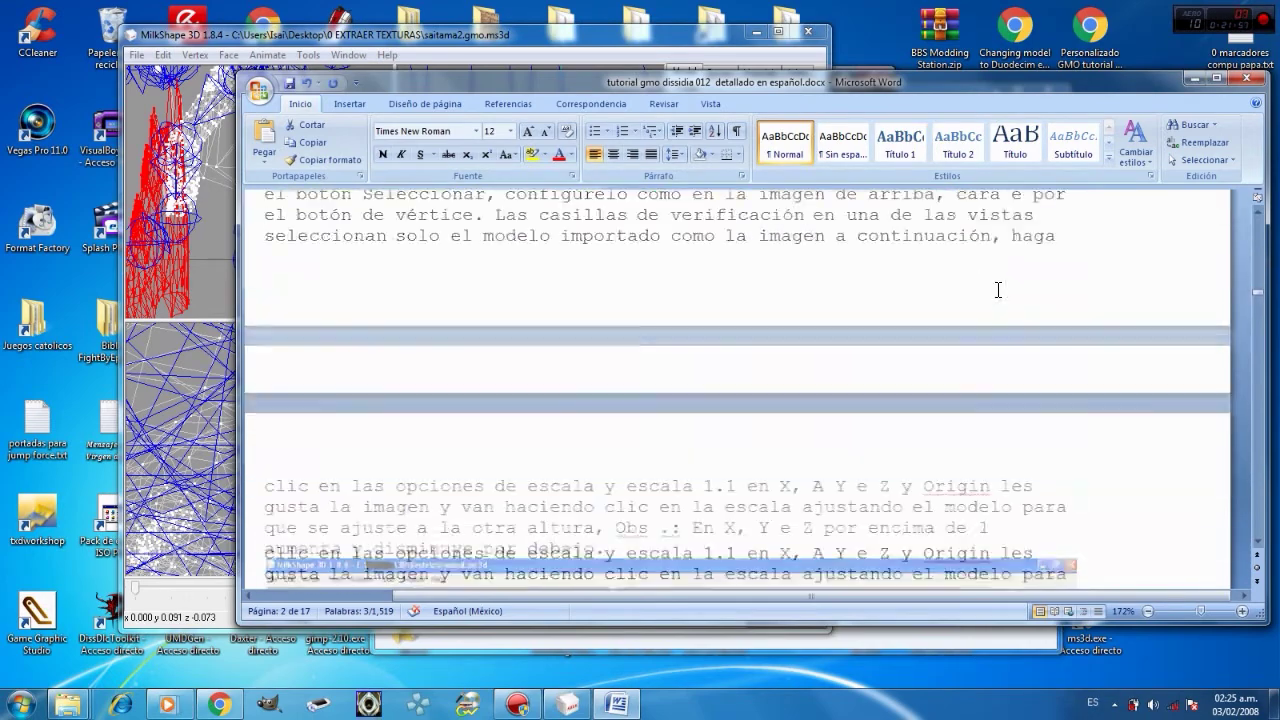
scroll(997, 289, "down", 12)
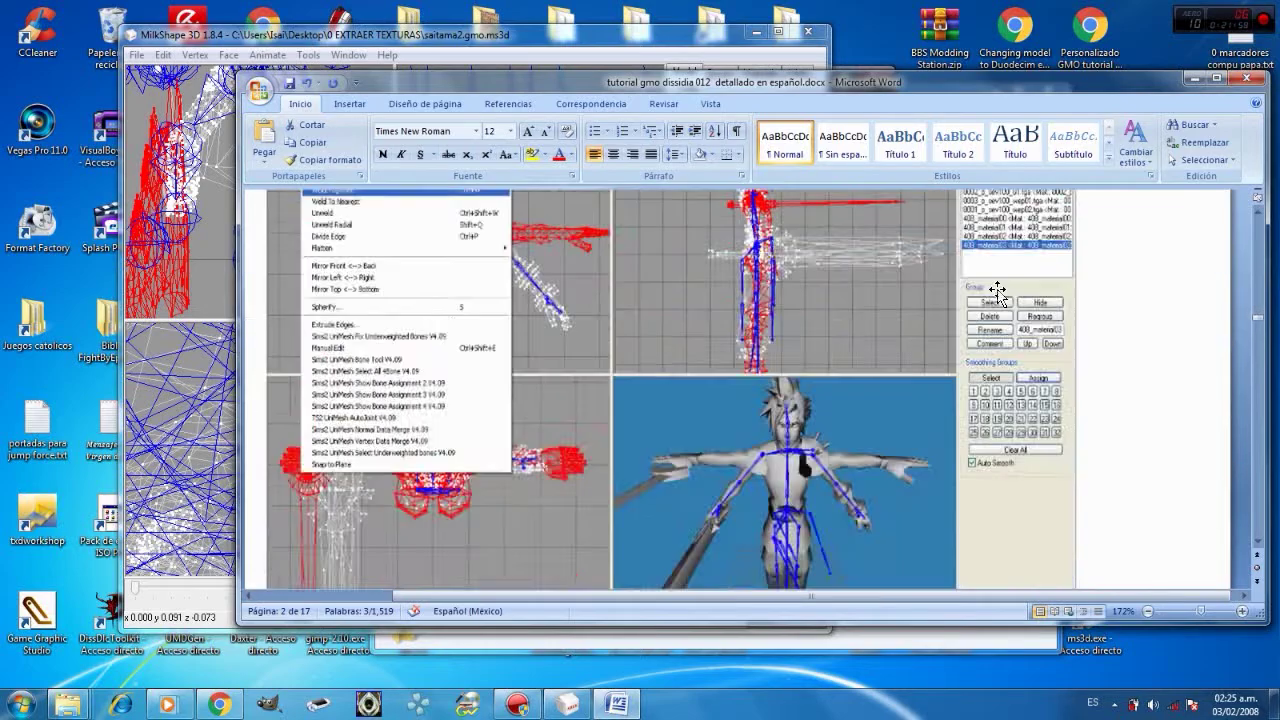
scroll(997, 291, "down", 12)
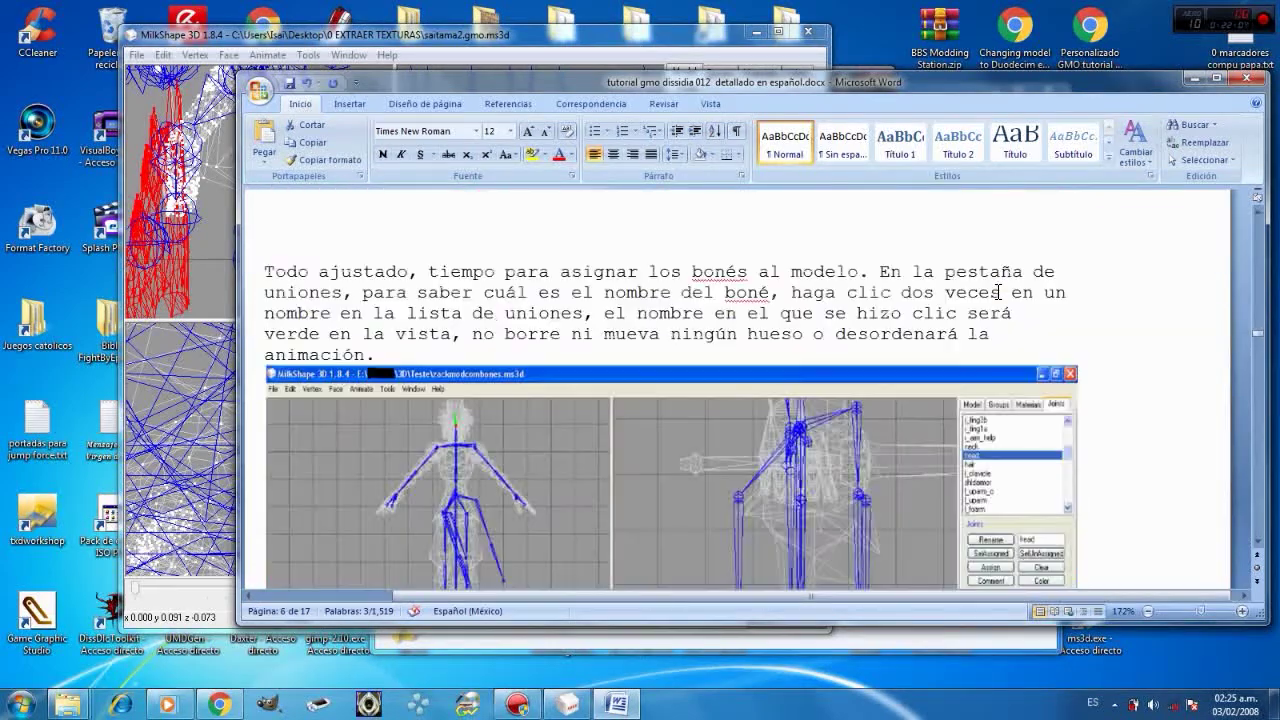
scroll(997, 291, "down", 12)
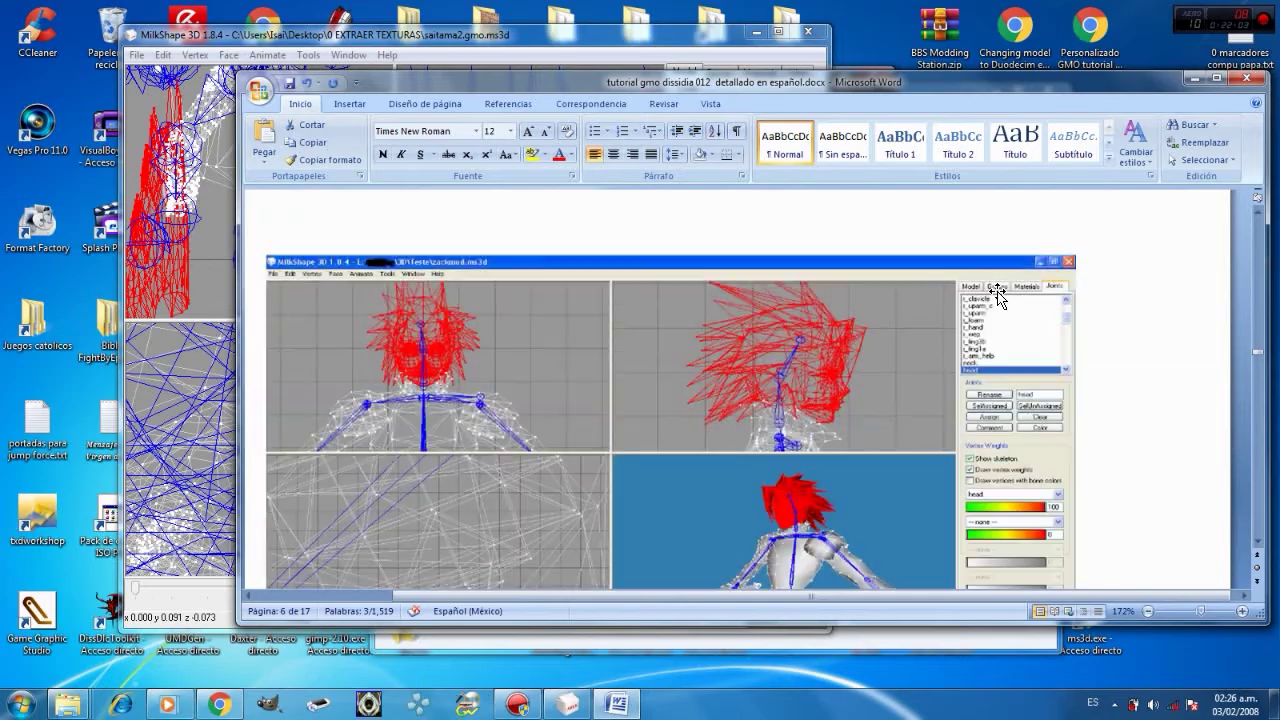
scroll(997, 291, "down", 12)
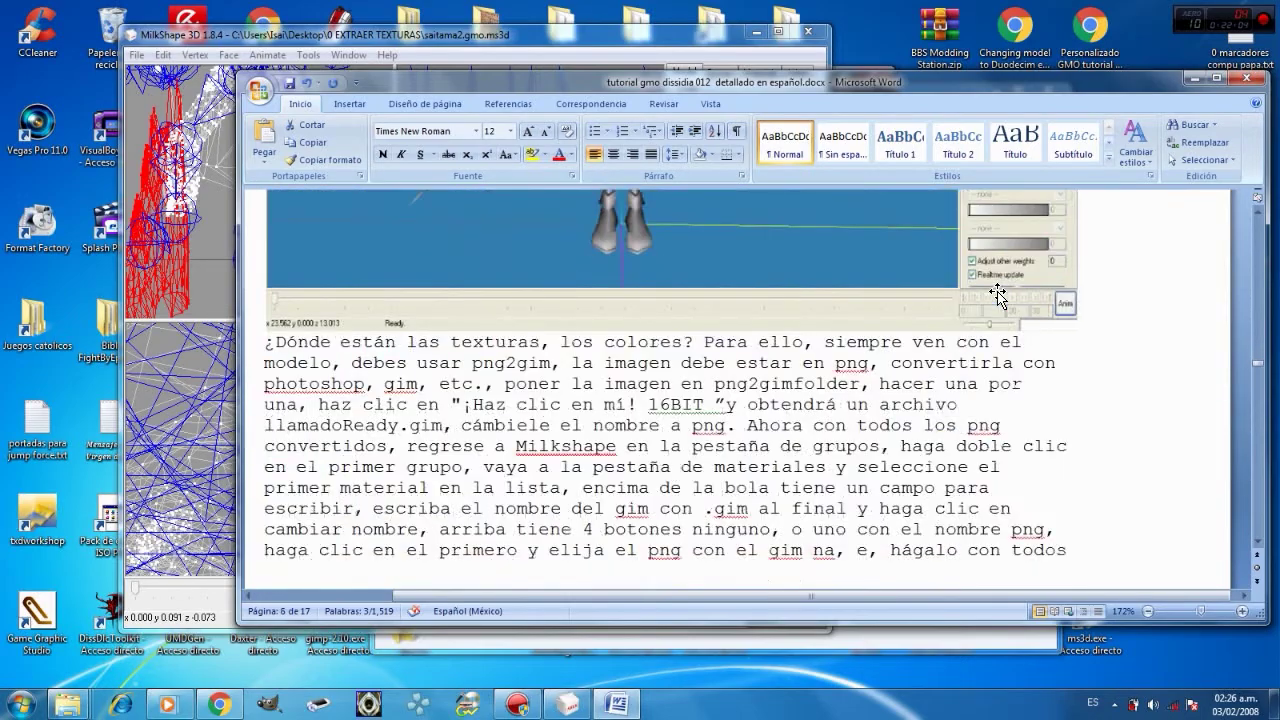
- Examine the tutorial's sections on export settings, Ignore Alpha material option, skeleton checking and replacing rootnode with root in the MDS file
scroll(997, 291, "down", 6)
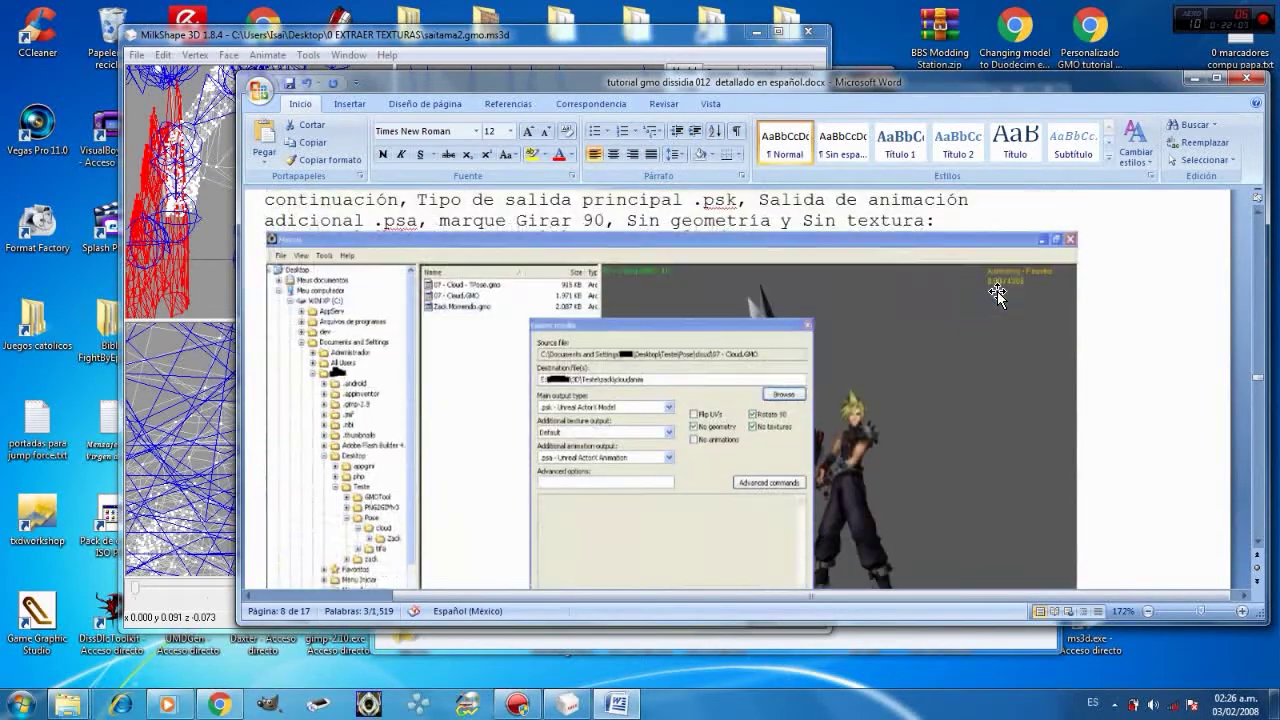
scroll(823, 307, "up", 1)
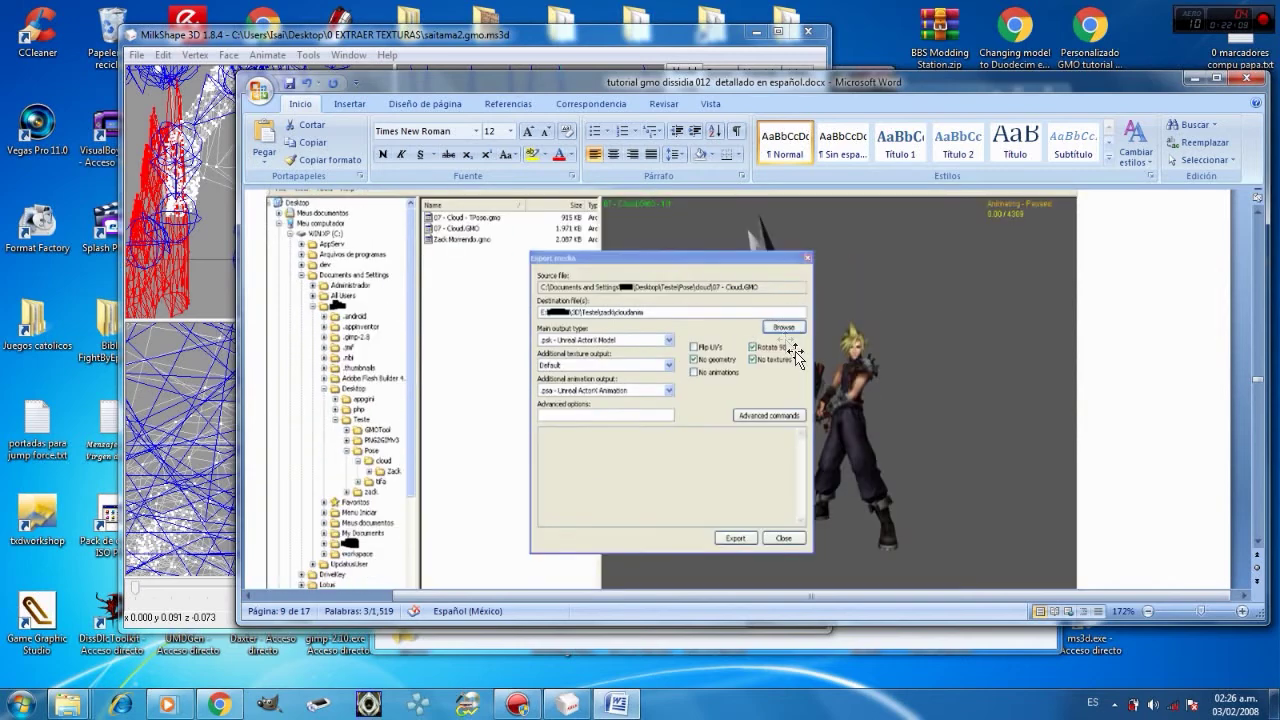
scroll(860, 400, "down", 3)
scroll(855, 390, "down", 9)
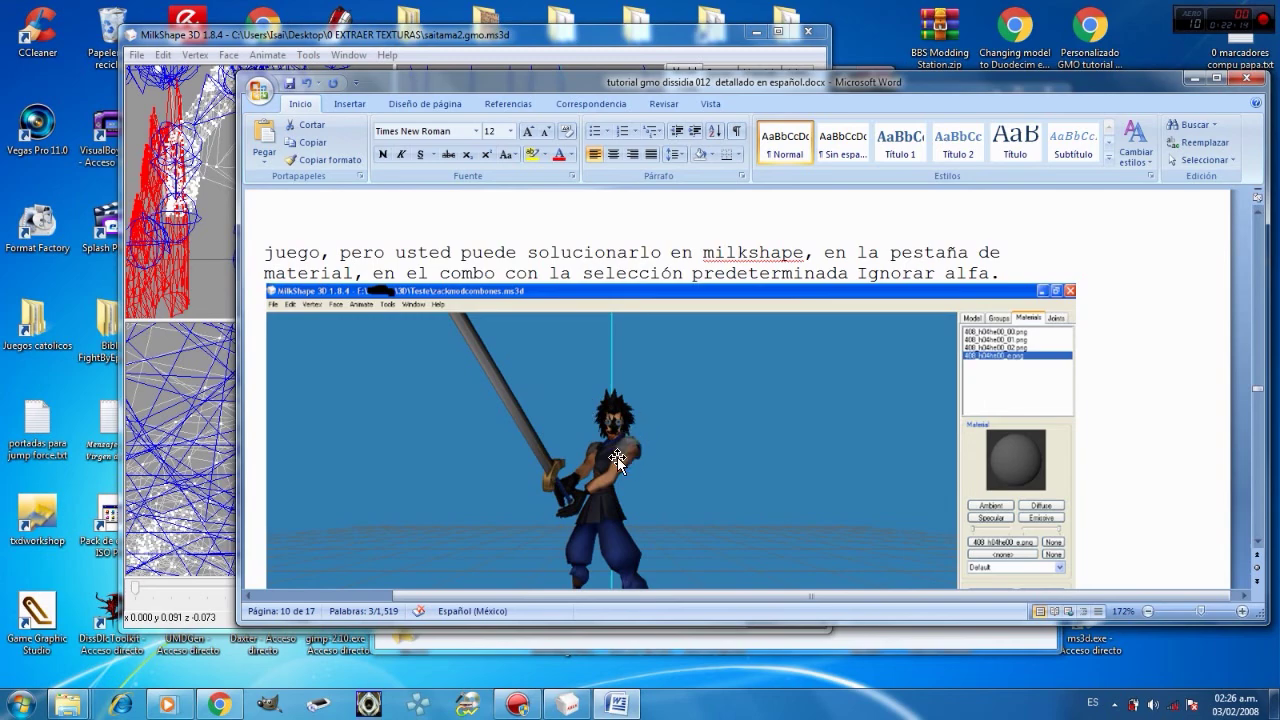
scroll(617, 457, "down", 10)
scroll(607, 423, "down", 3)
scroll(607, 423, "up", 3)
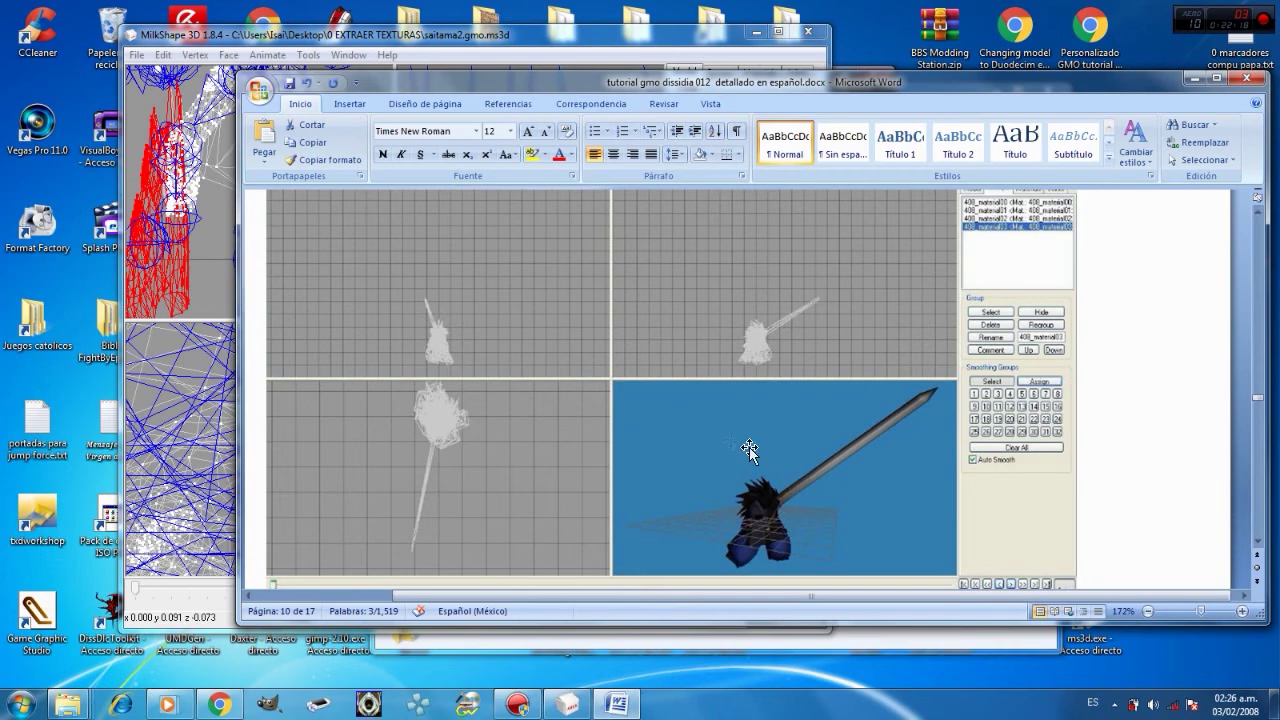
scroll(749, 447, "down", 8)
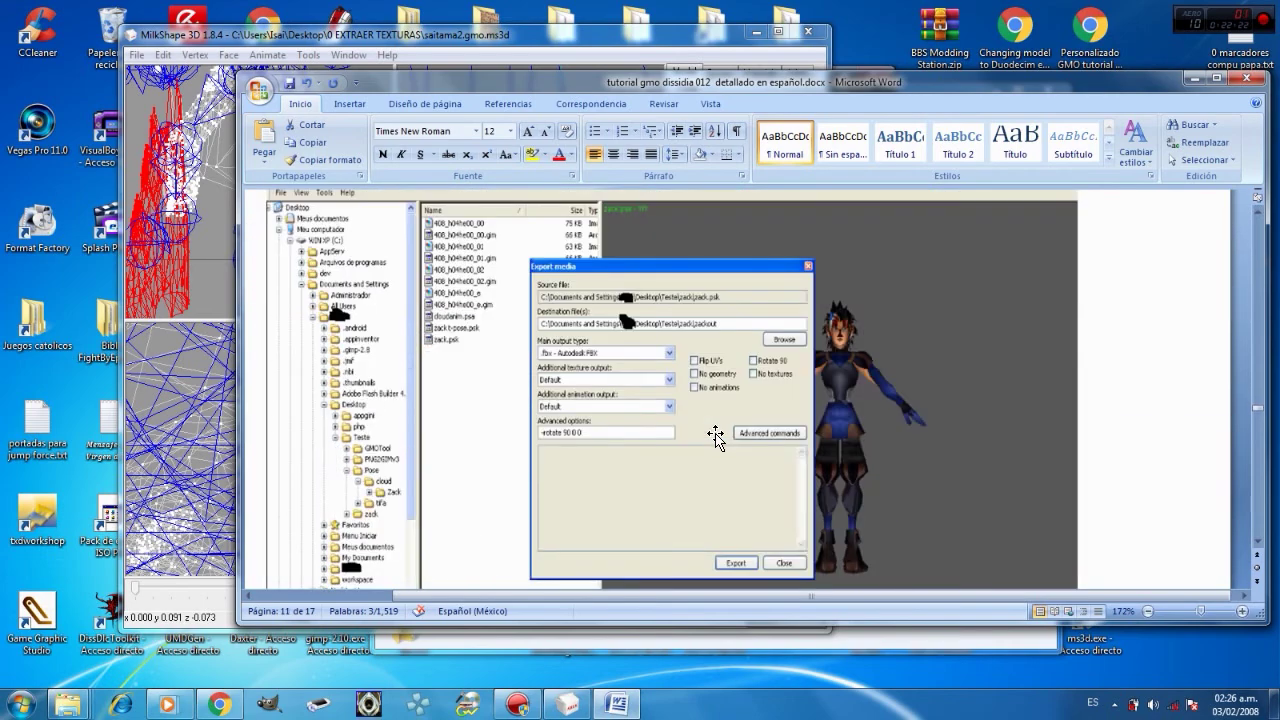
scroll(715, 435, "down", 10)
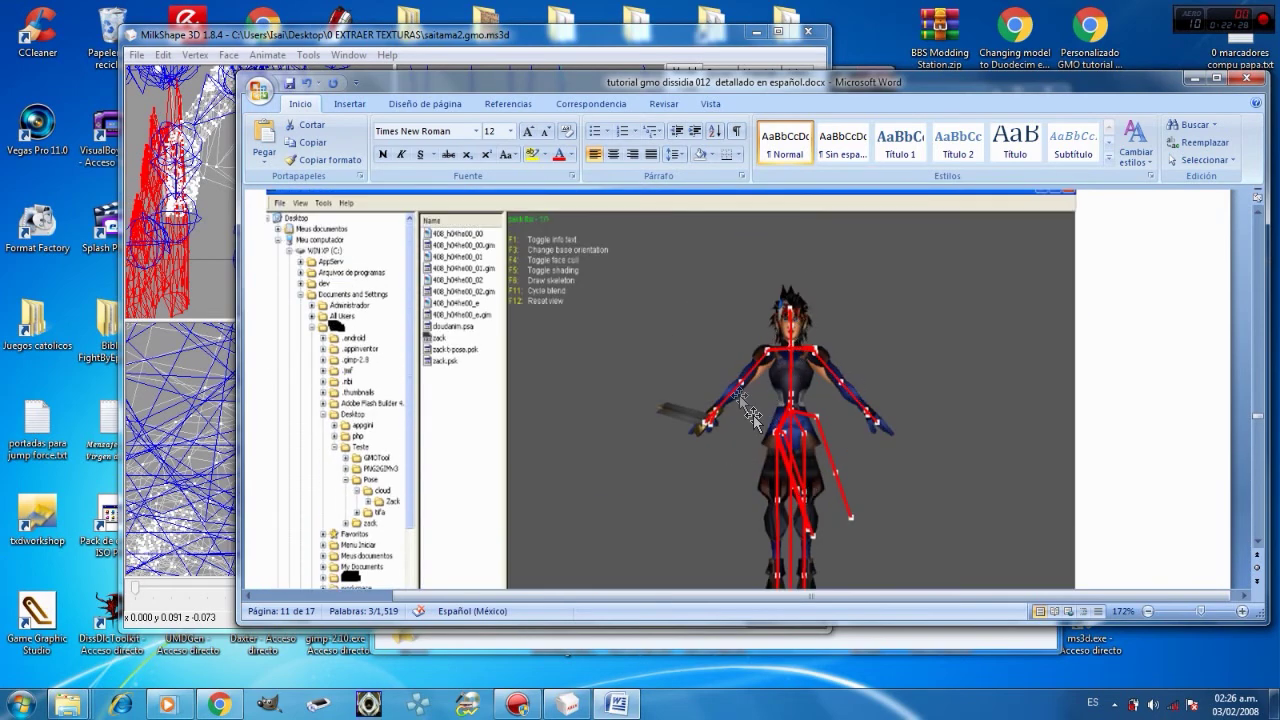
scroll(753, 415, "down", 15)
scroll(731, 393, "down", 5)
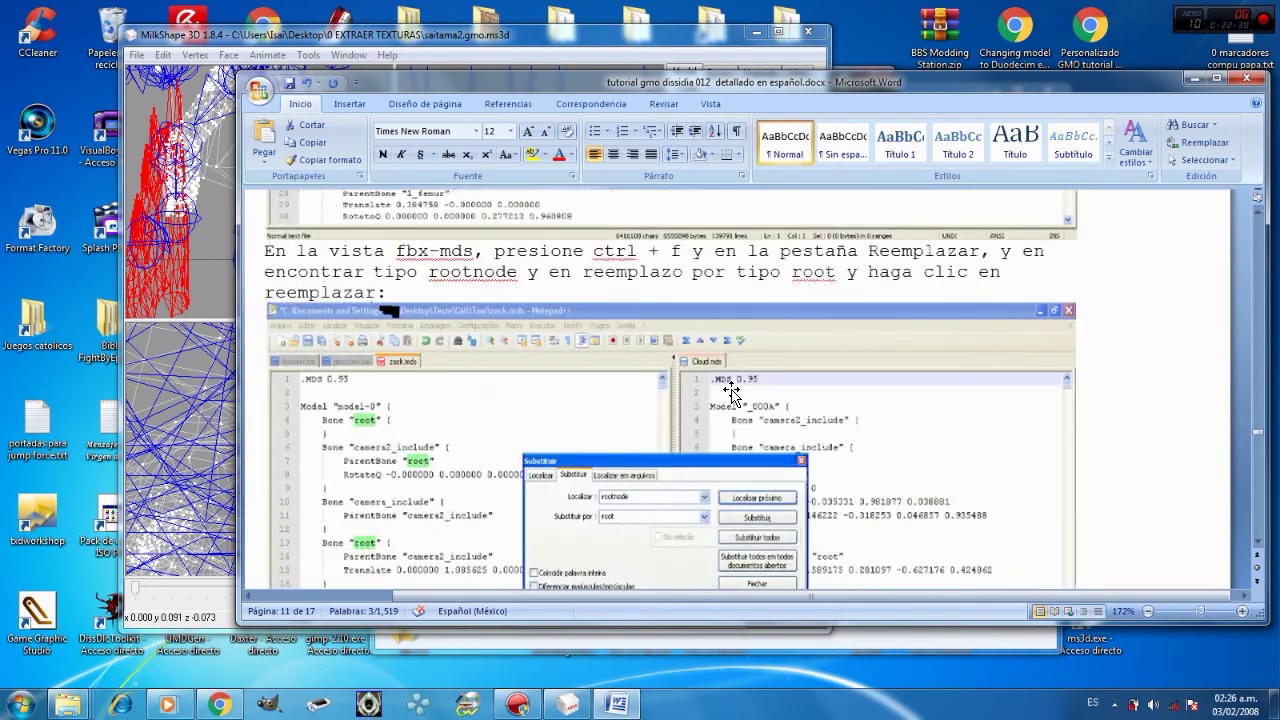
scroll(731, 390, "up", 3)
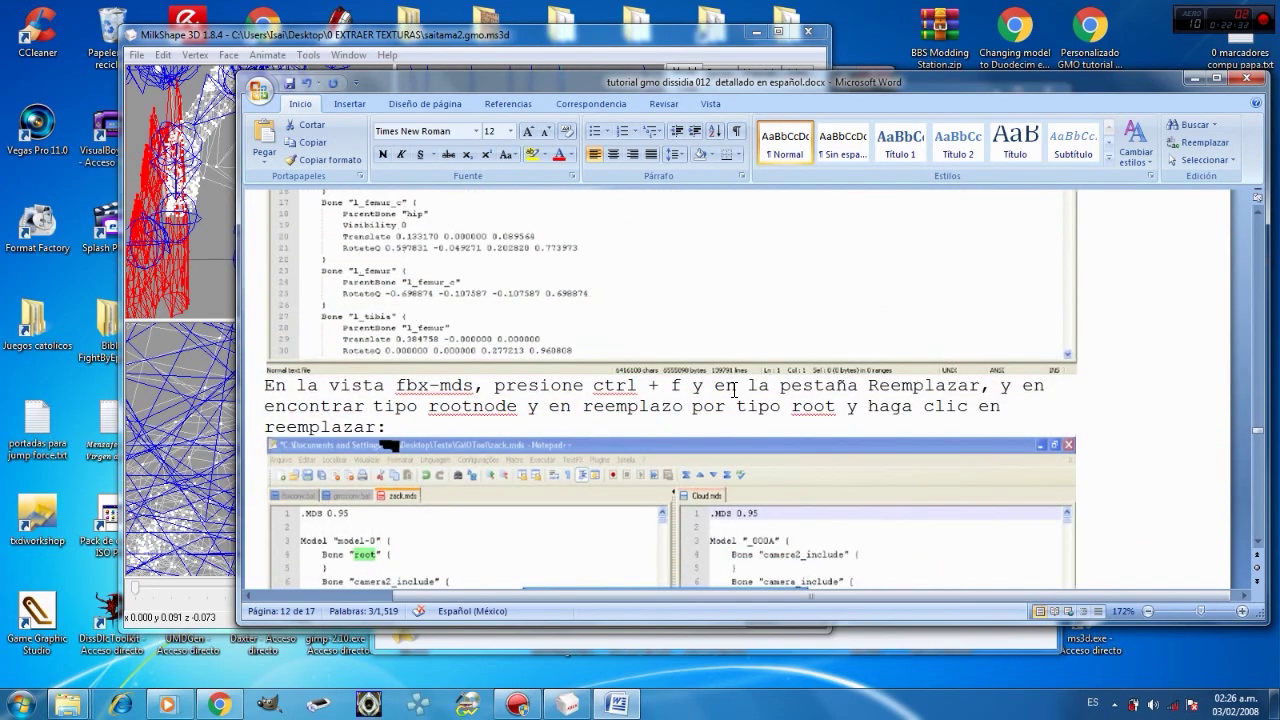